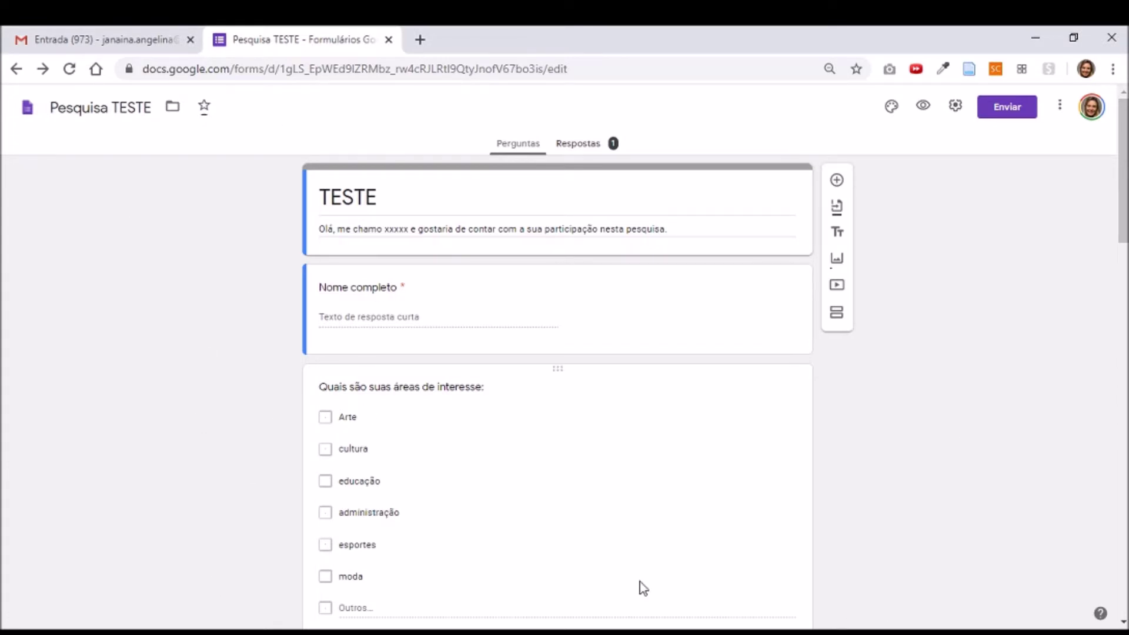
# Step: Switch to Gmail and open Google's full product page from its list of Google apps
pyautogui.click(129, 45)
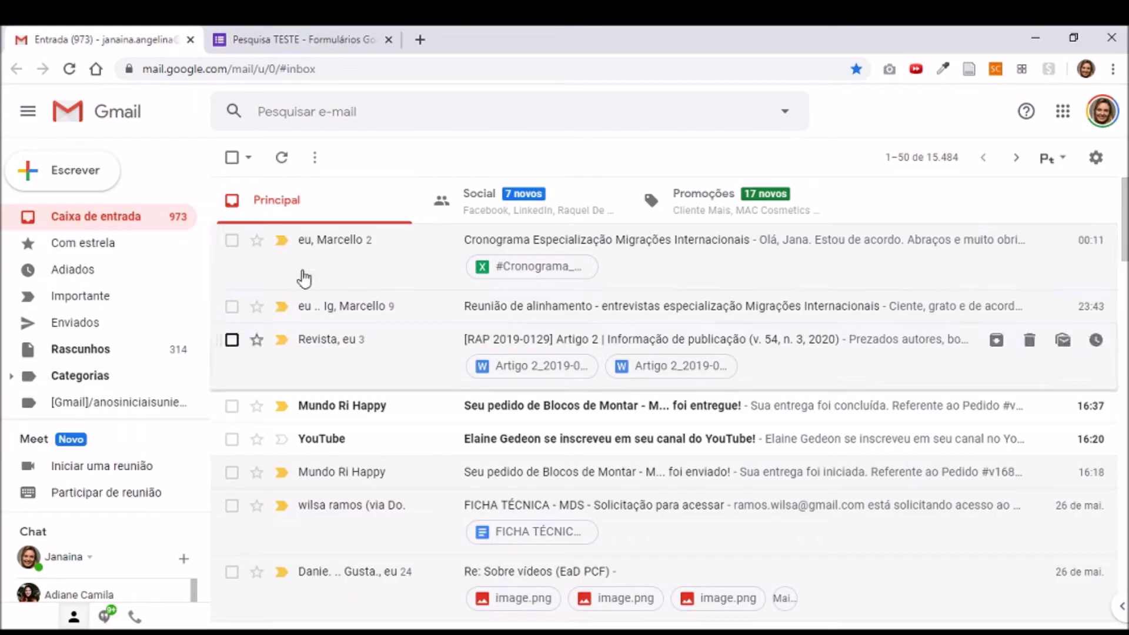
pyautogui.click(1063, 116)
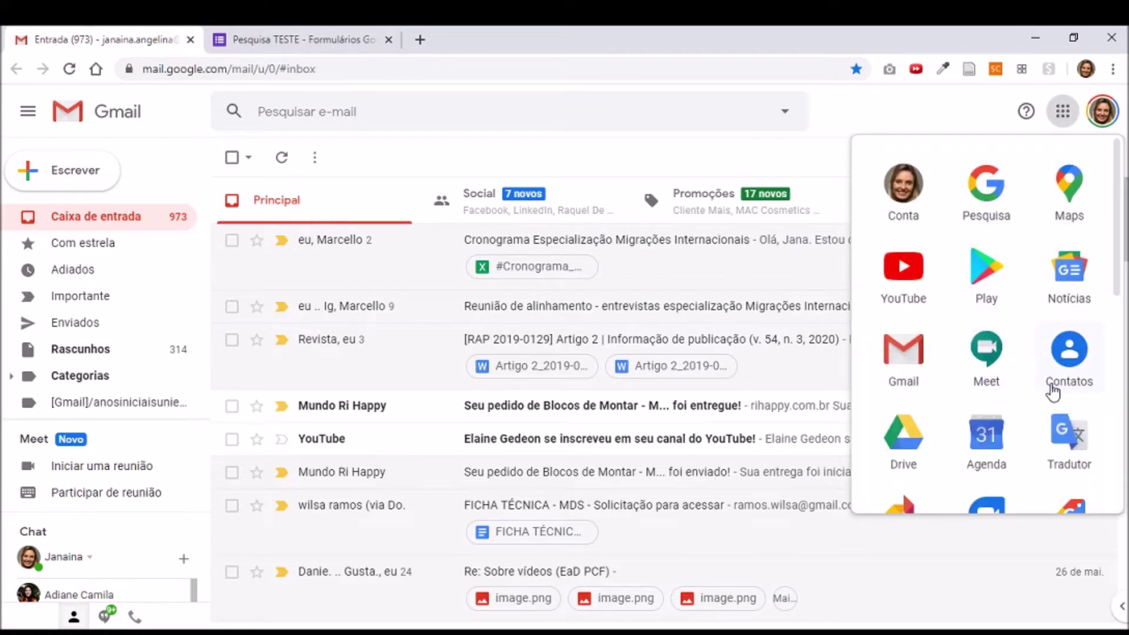
pyautogui.scroll(-7, 1069, 358)
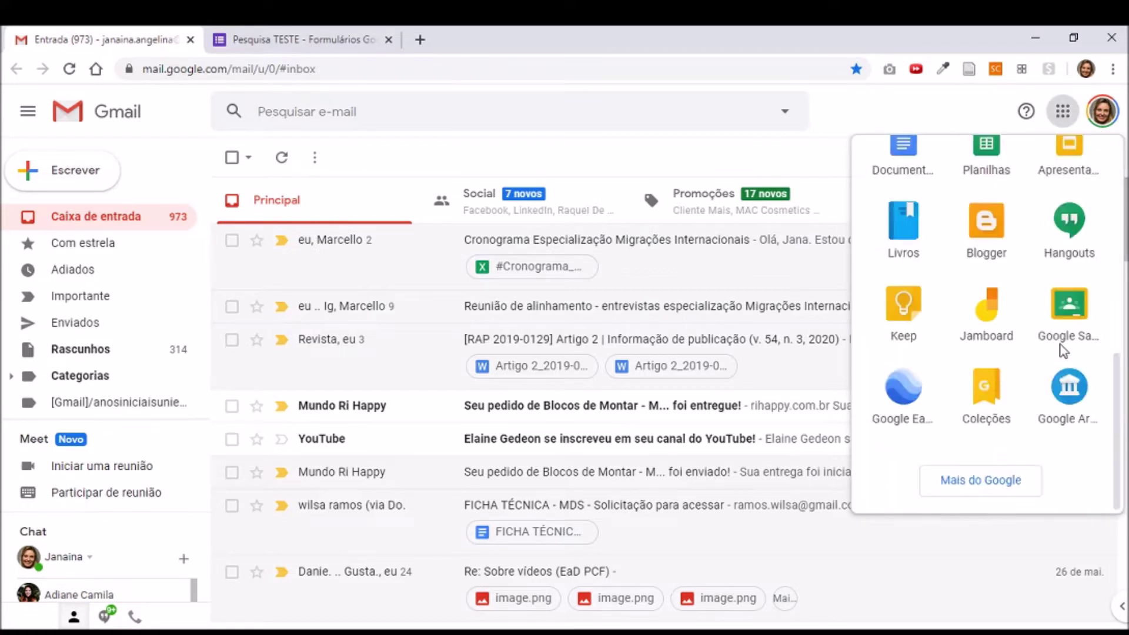
pyautogui.click(991, 486)
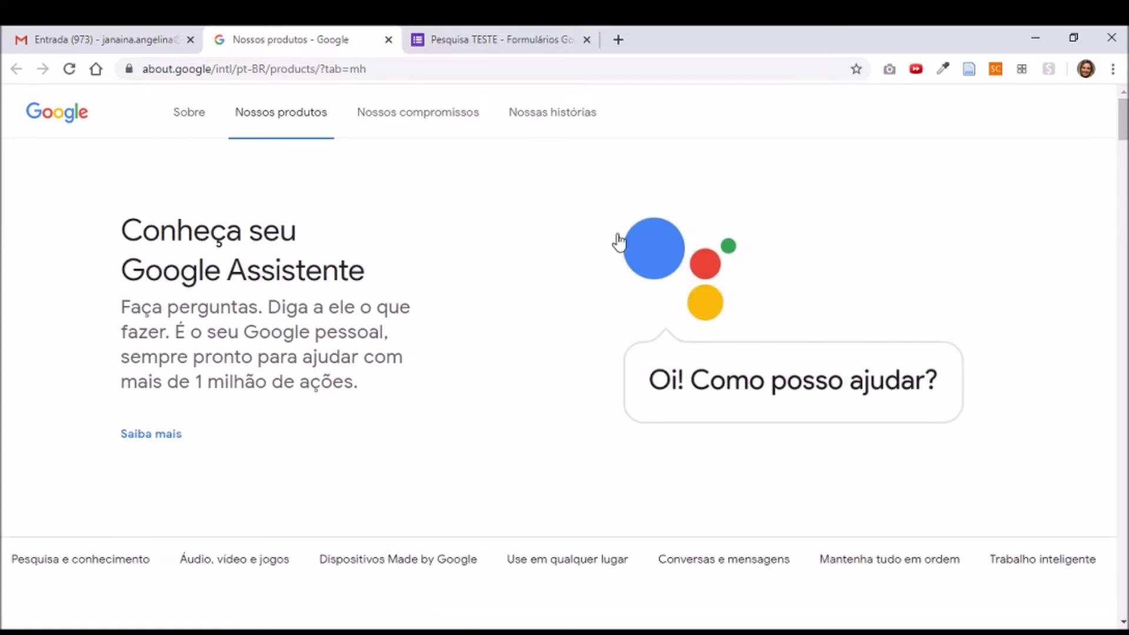
# Step: Find "formu" on the Google products page and open the Formulários Google product
pyautogui.scroll(-7, 497, 359)
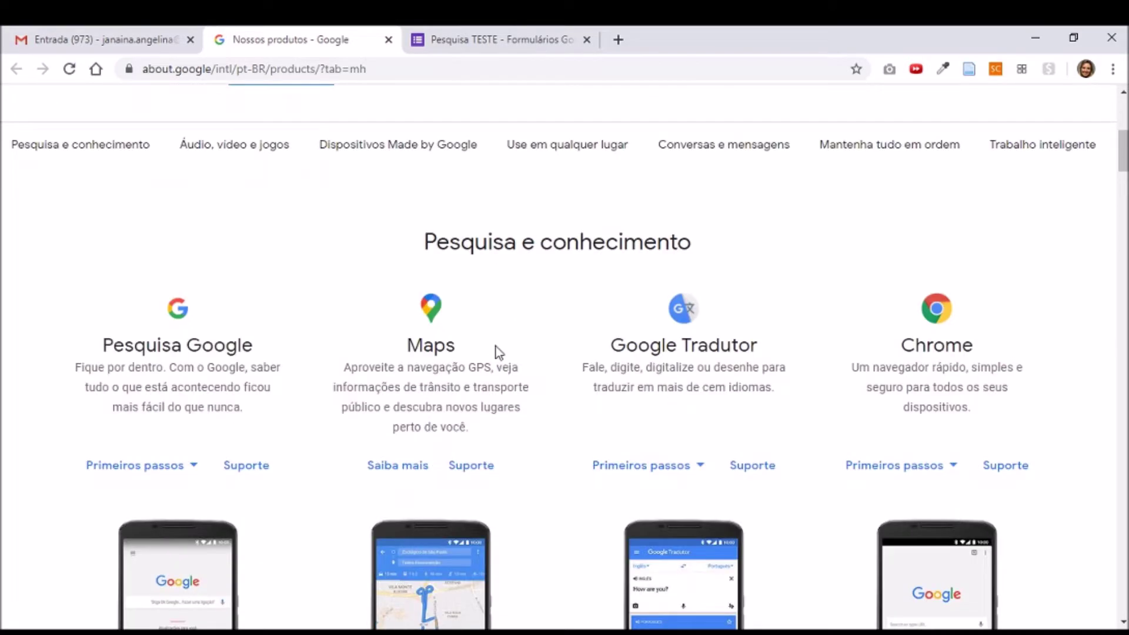
pyautogui.scroll(-4, 495, 347)
pyautogui.scroll(6, 497, 347)
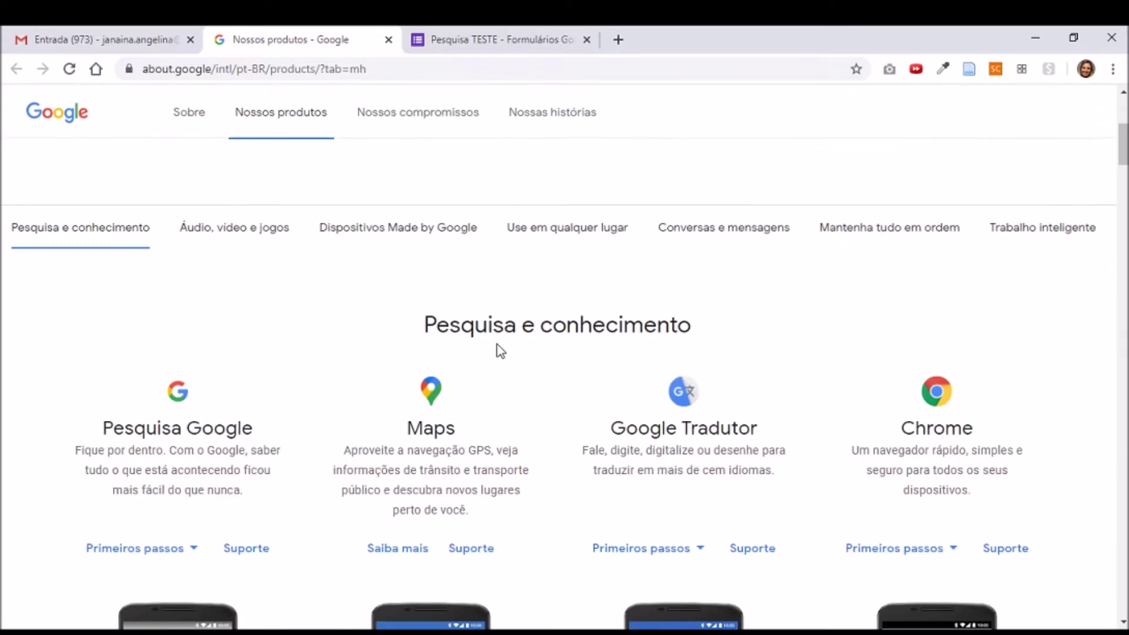
pyautogui.scroll(1, 499, 351)
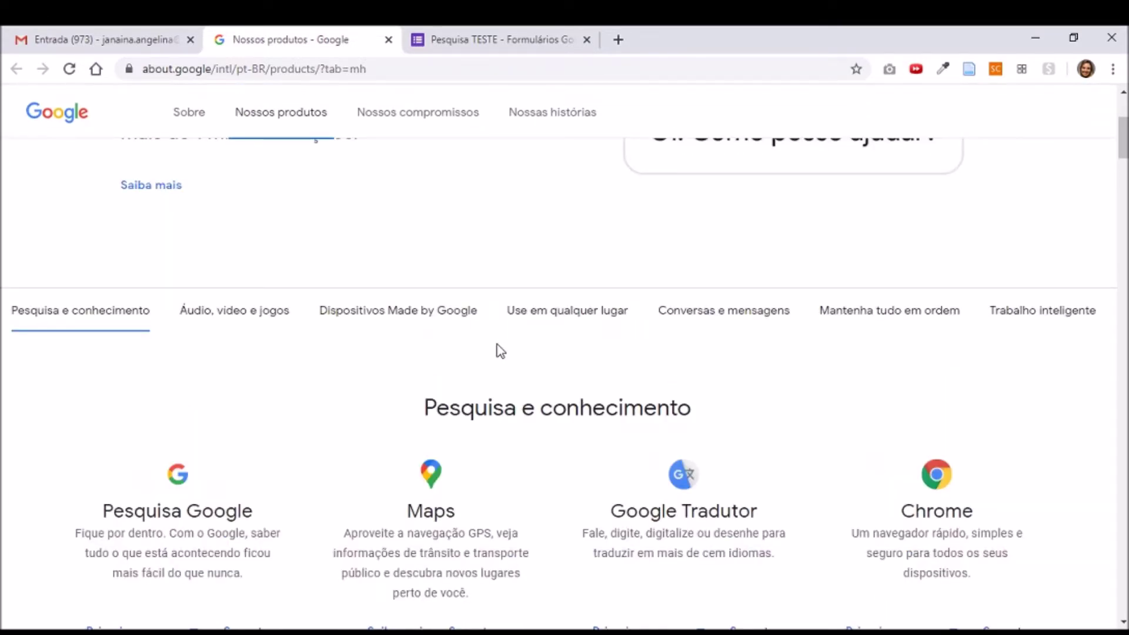
pyautogui.hotkey('ctrl', 'f')
pyautogui.write('f')
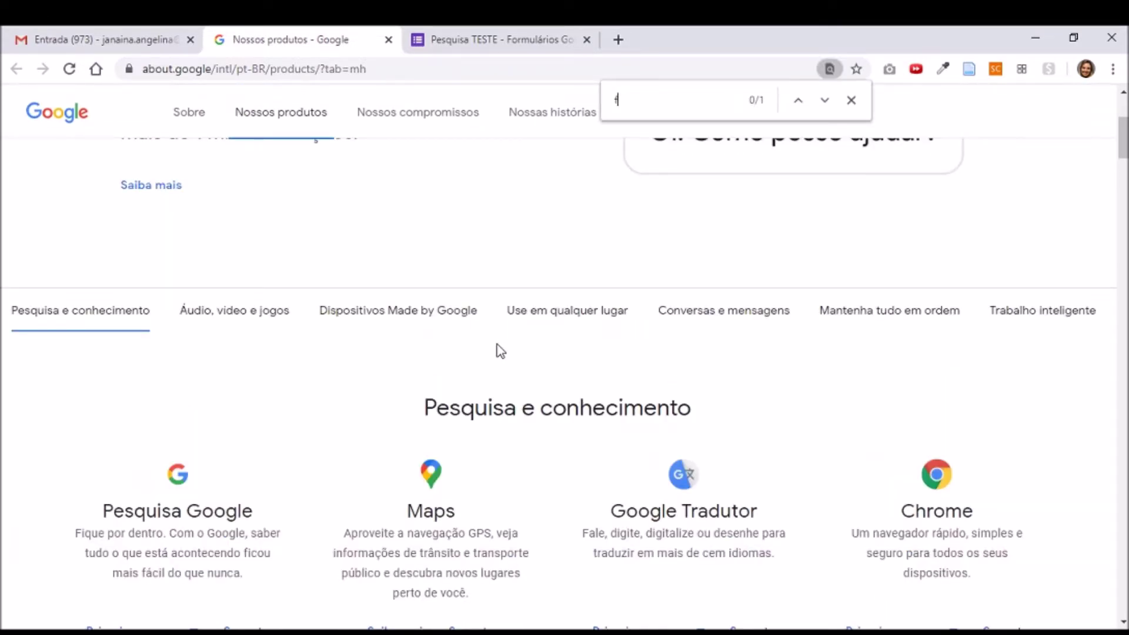
pyautogui.write('ormá')
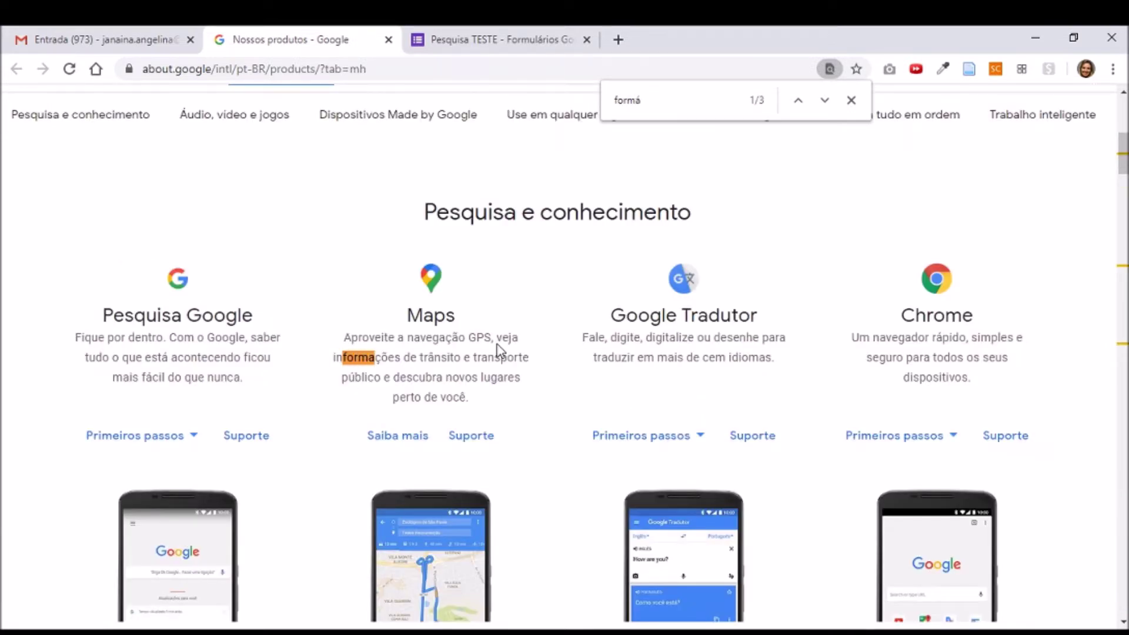
pyautogui.press('BackSpace')
pyautogui.write('u')
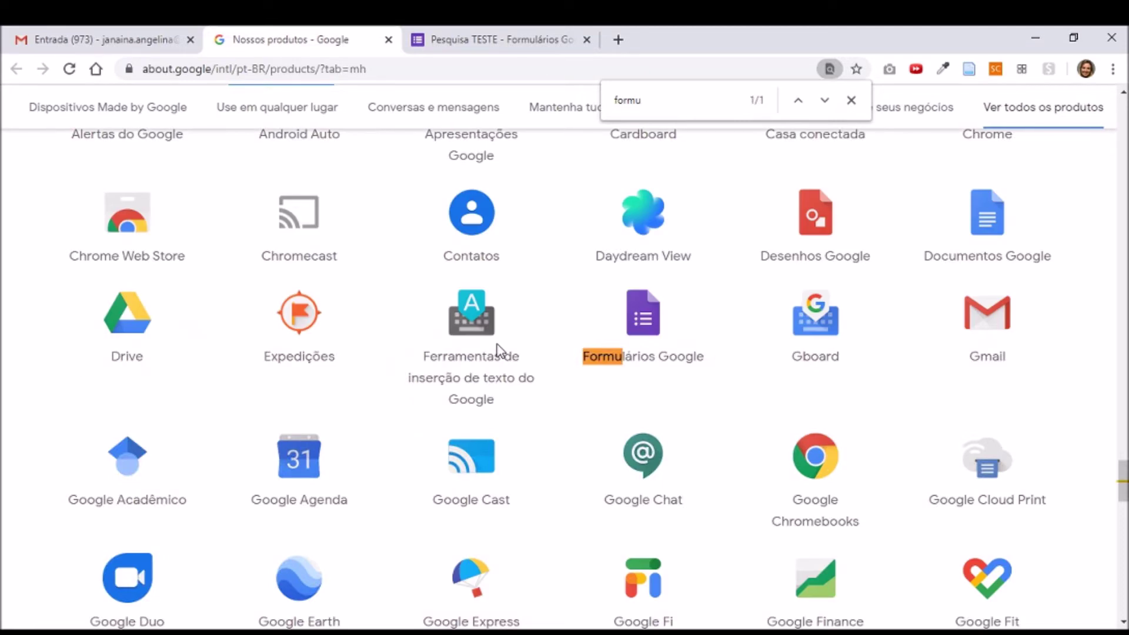
pyautogui.click(647, 327)
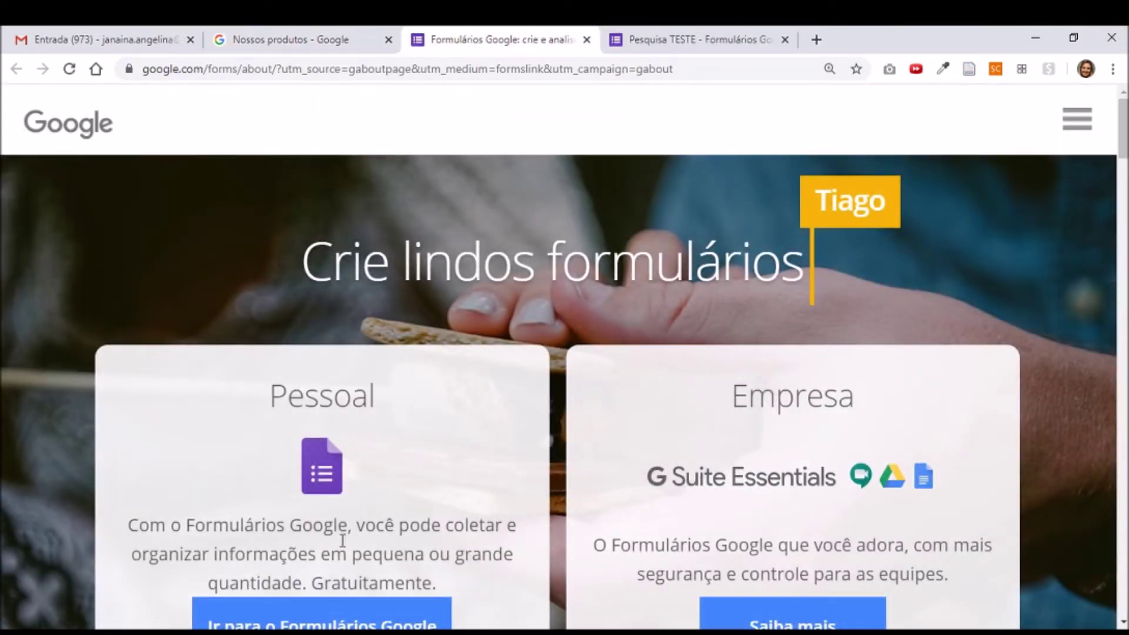
# Step: Go to the personal Formulários Google home and open the recent form "Pesquisa TESTE"
pyautogui.click(400, 619)
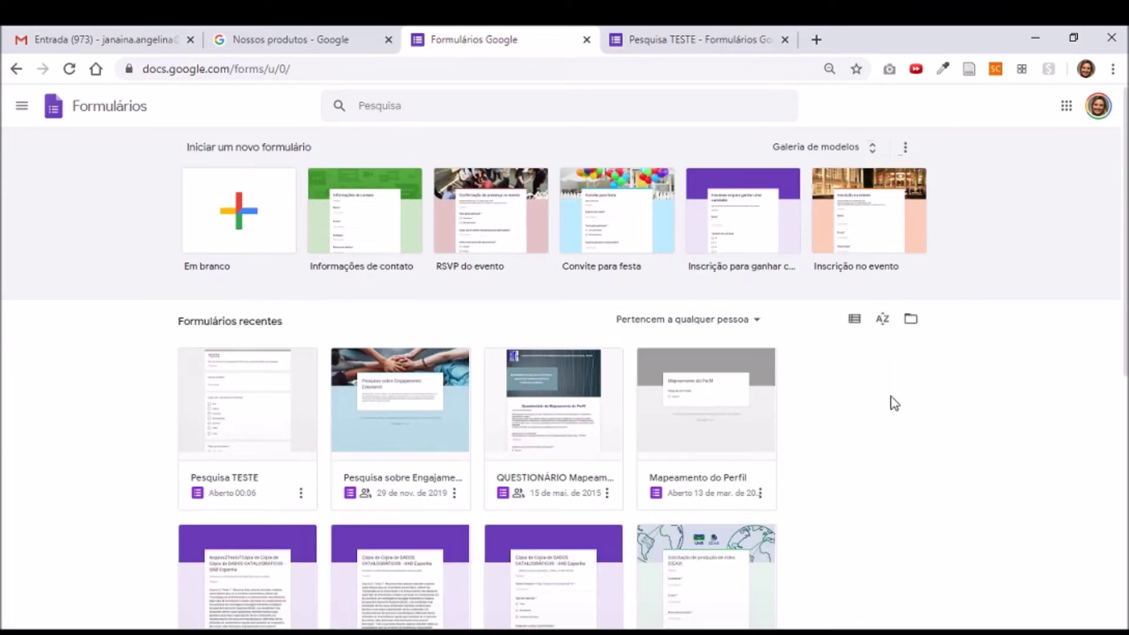
pyautogui.scroll(-4, 794, 493)
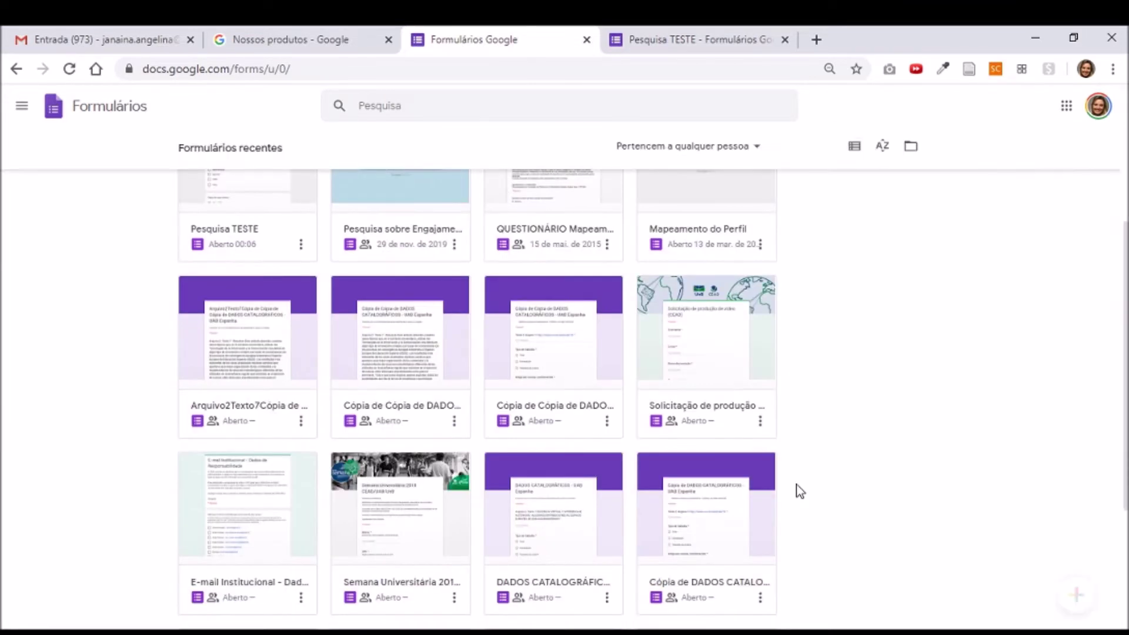
pyautogui.scroll(-3, 800, 491)
pyautogui.scroll(8, 800, 491)
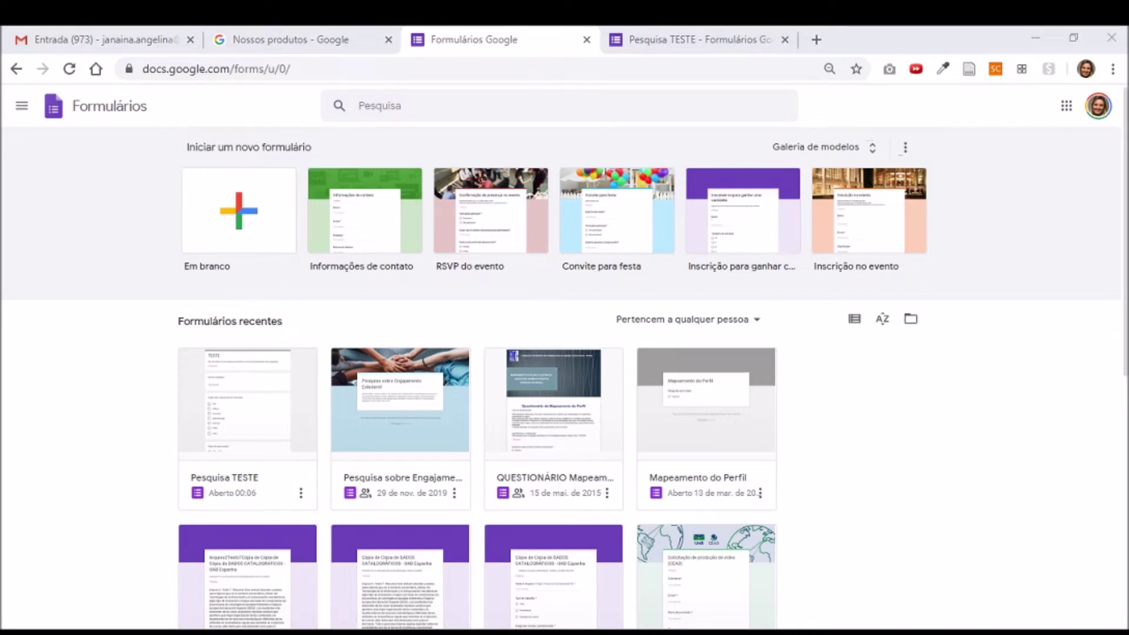
pyautogui.click(245, 431)
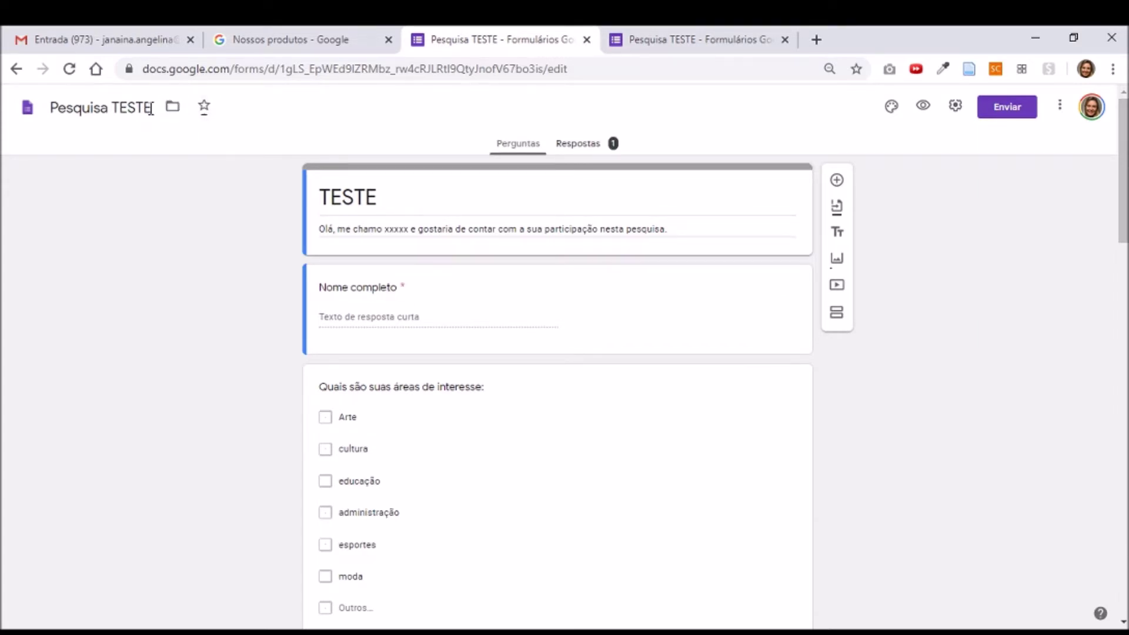
# Step: Rename the form file as "Pesquisa diagnóstica"
pyautogui.moveTo(154, 108); pyautogui.dragTo(115, 108)
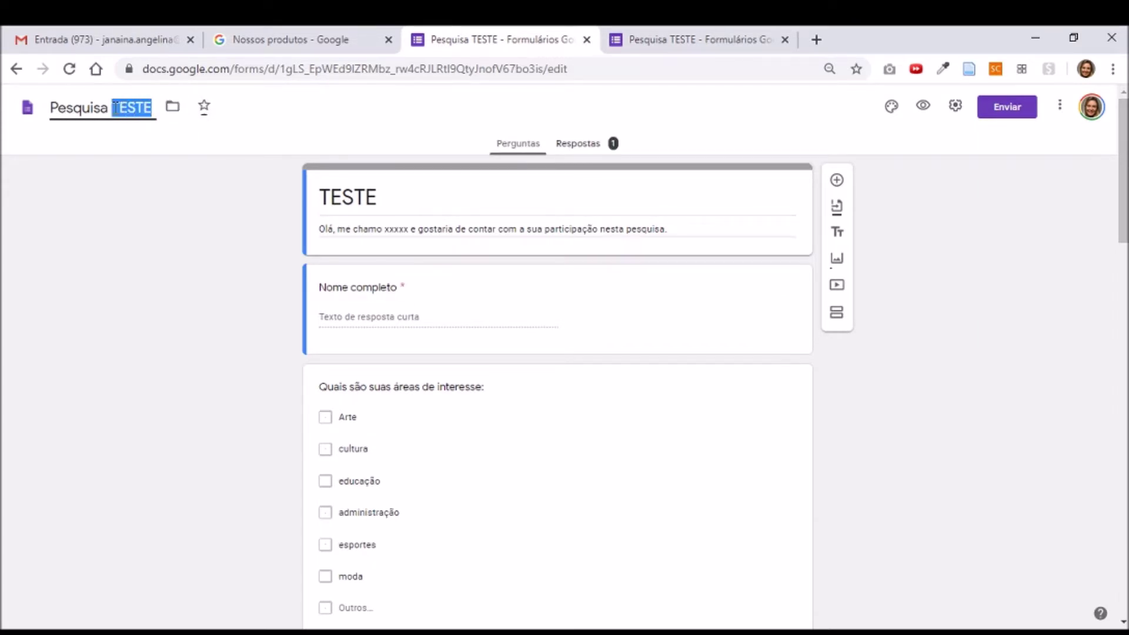
pyautogui.write('di')
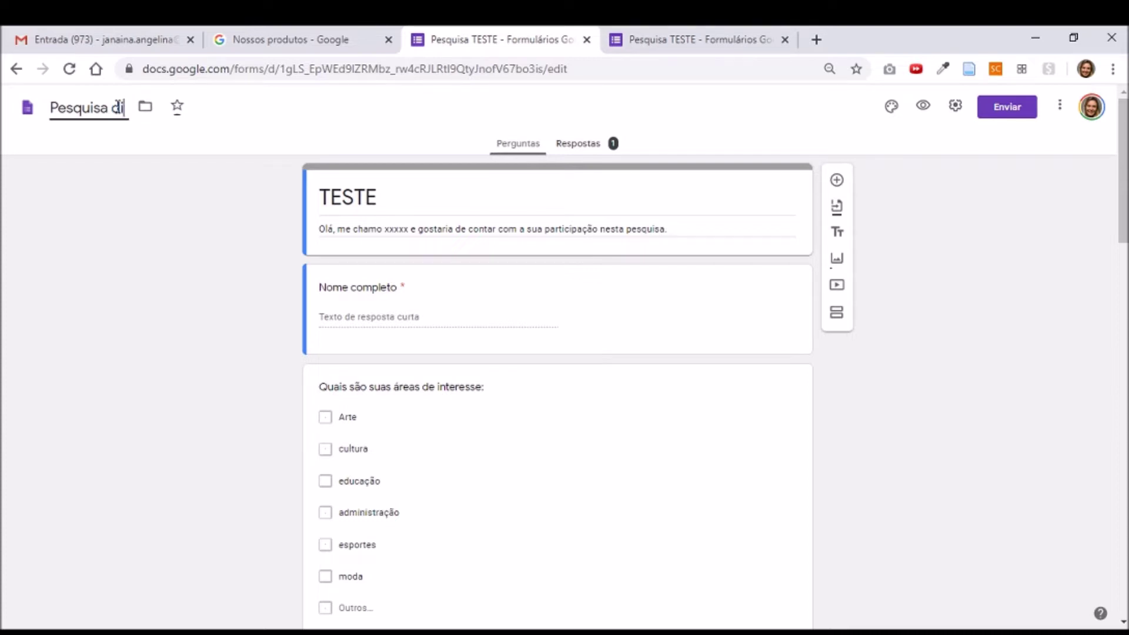
pyautogui.write('agnó')
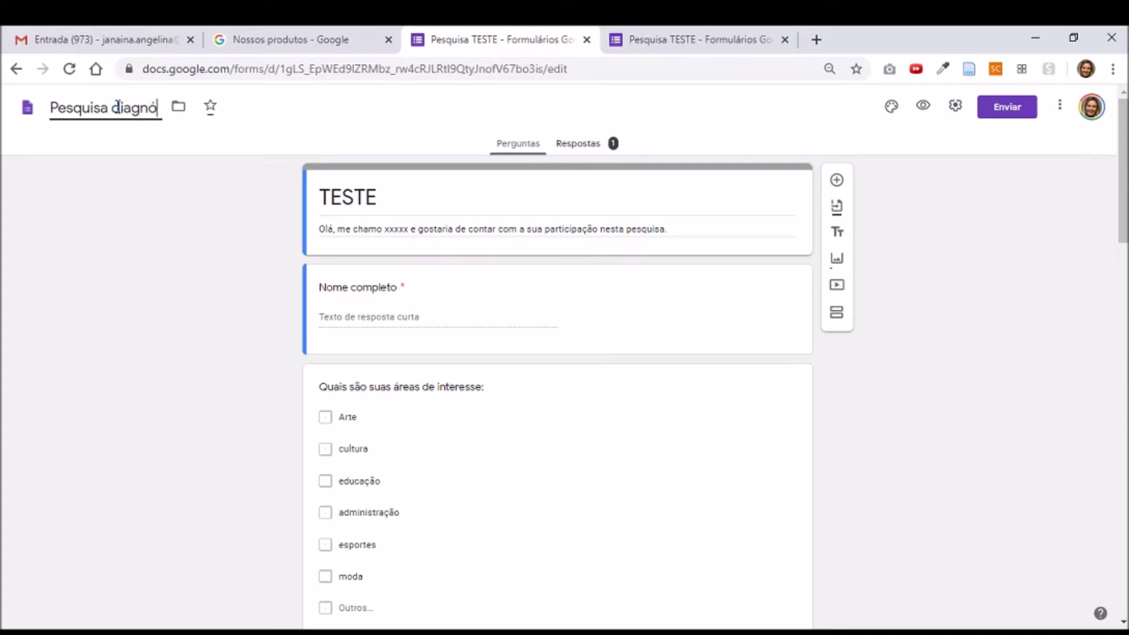
pyautogui.write('stica')
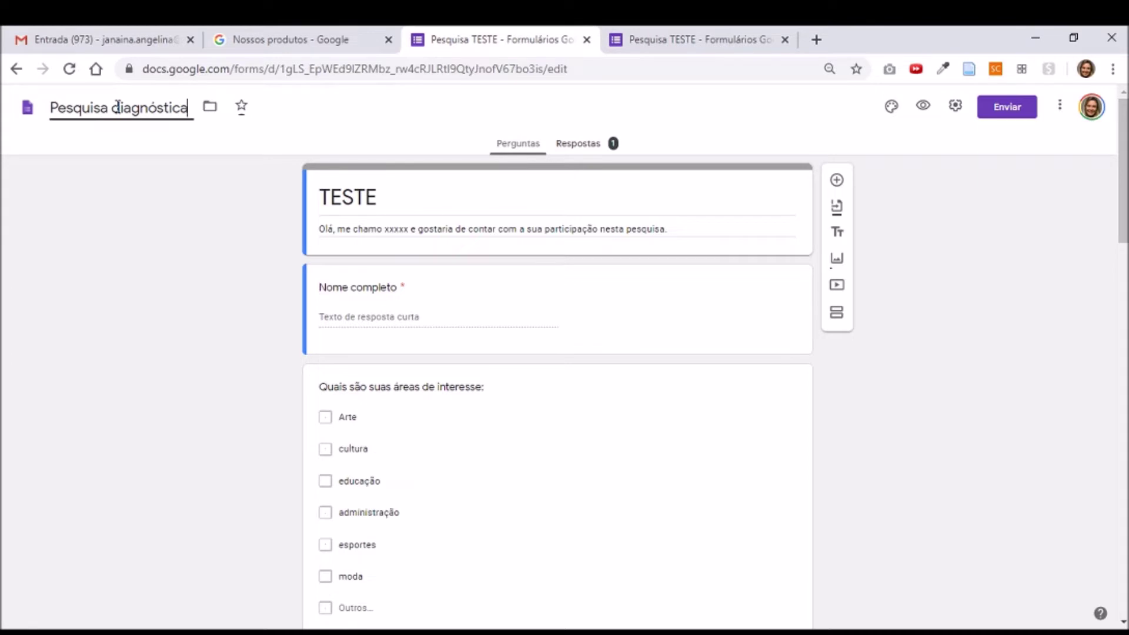
pyautogui.click(171, 244)
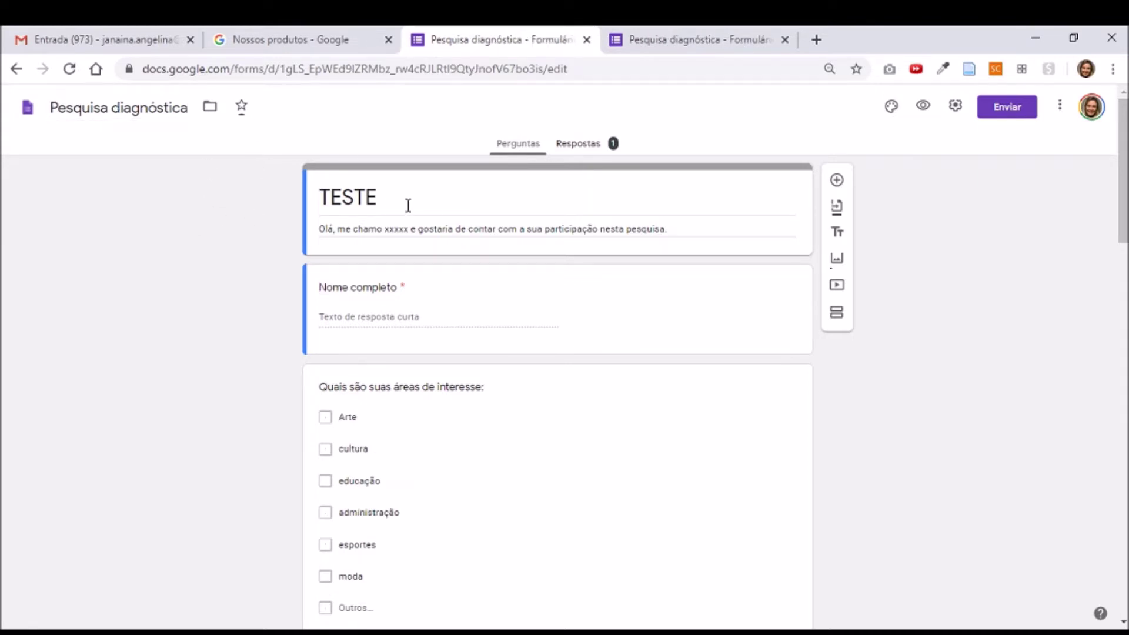
# Step: Replace the form's heading "TESTE" with "diagnóstico" and select the description text beneath it
pyautogui.doubleClick(389, 196)
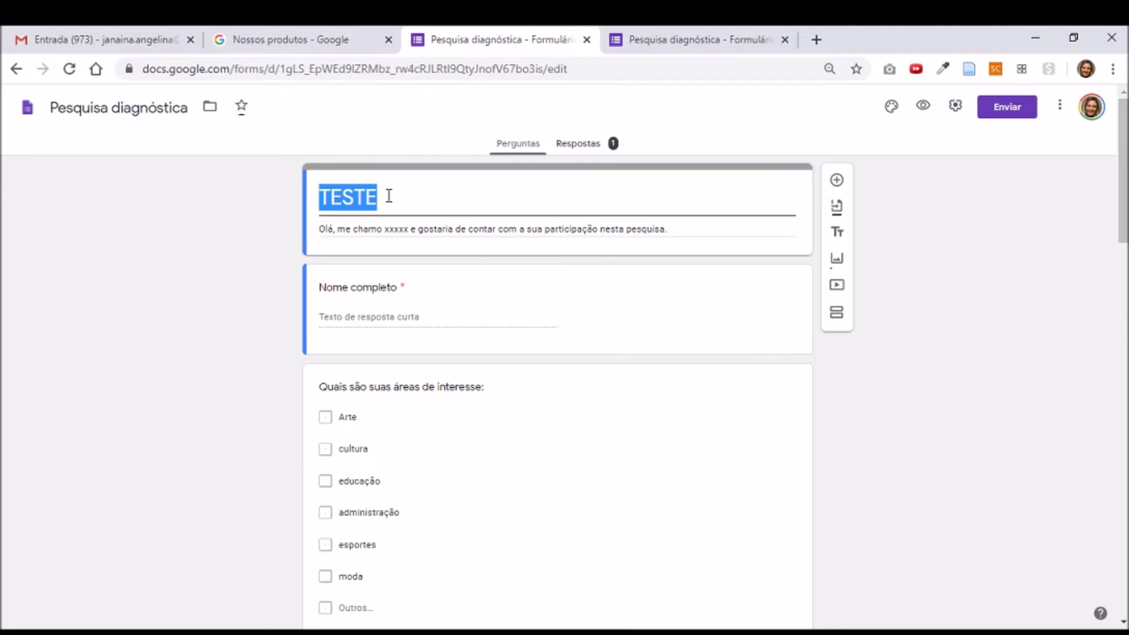
pyautogui.write('dia')
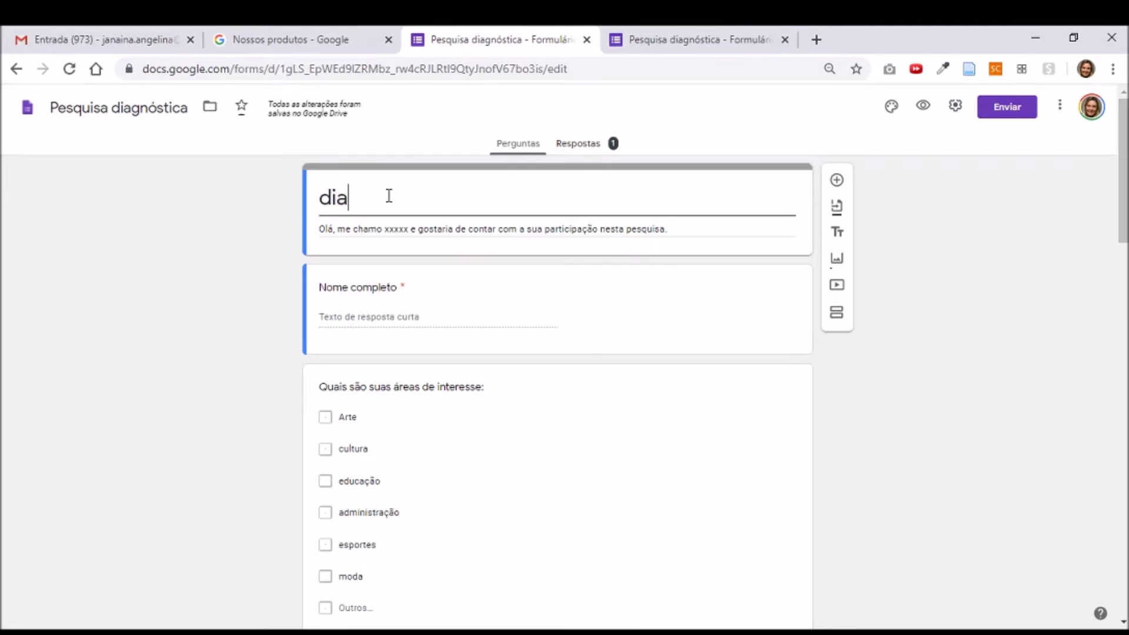
pyautogui.write('gnóstico')
pyautogui.tripleClick(474, 231)
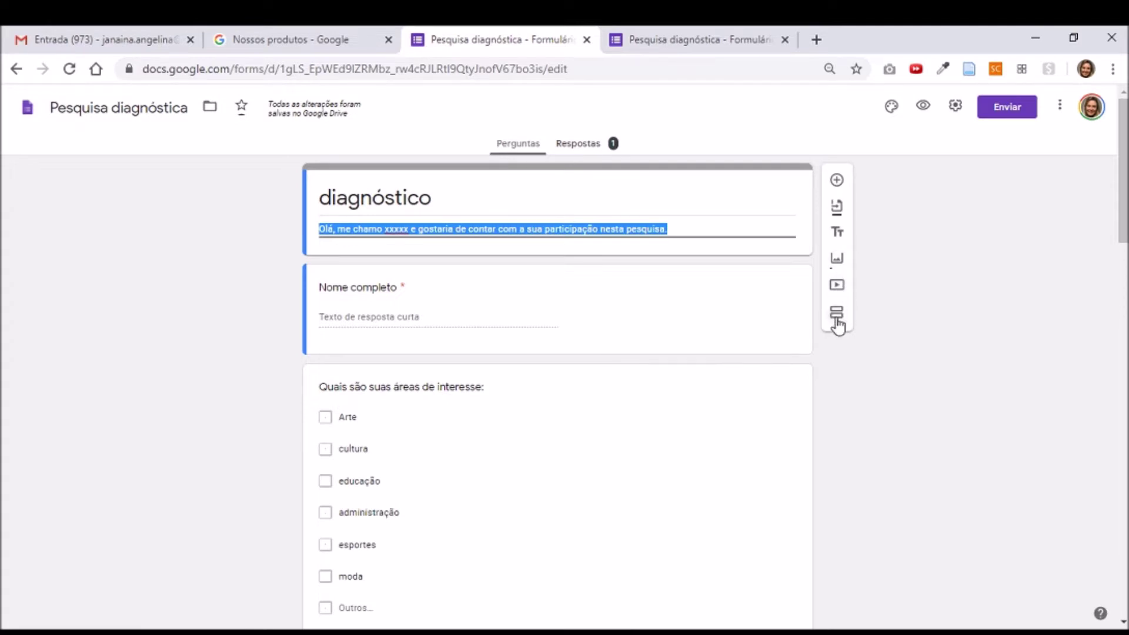
# Step: Add a blank multiple-choice question below the form header and view the available question types
pyautogui.click(837, 181)
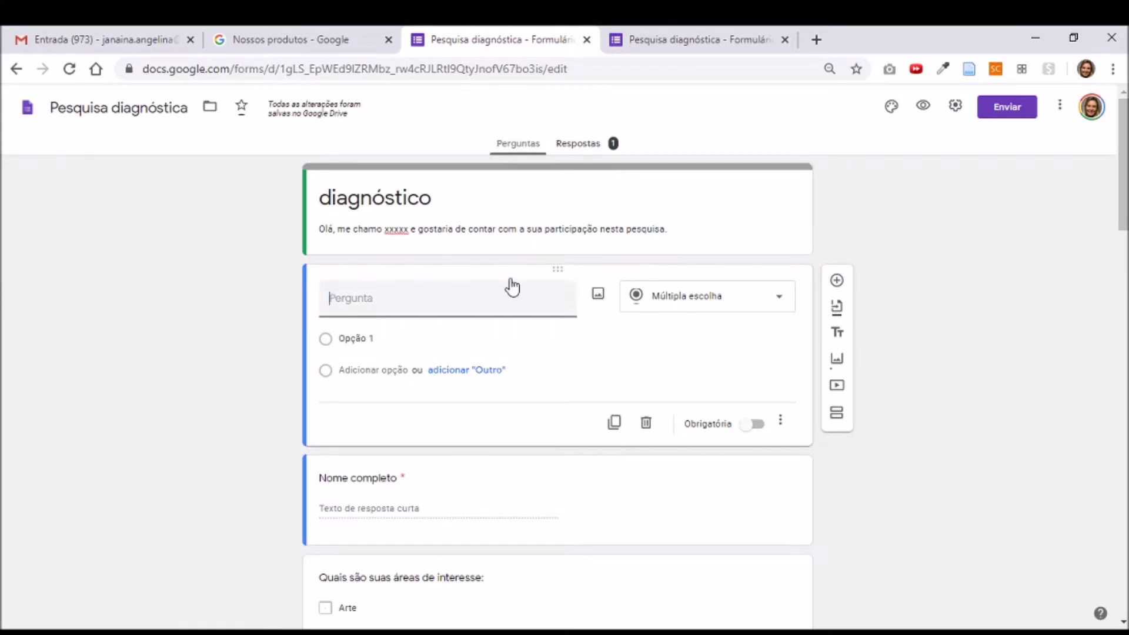
pyautogui.click(783, 308)
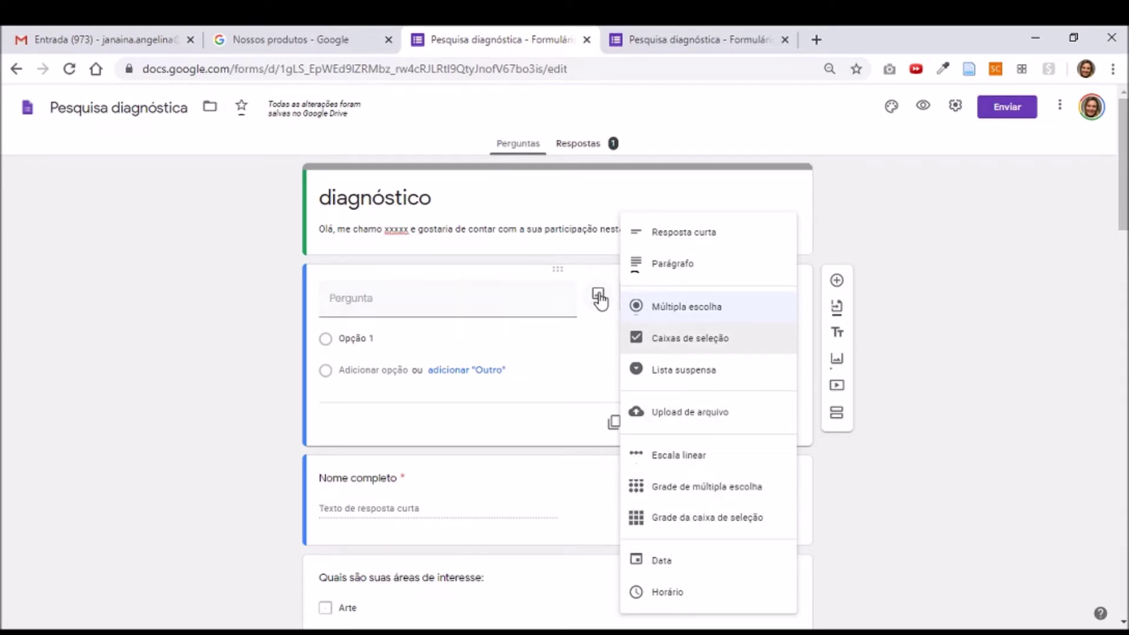
pyautogui.click(585, 351)
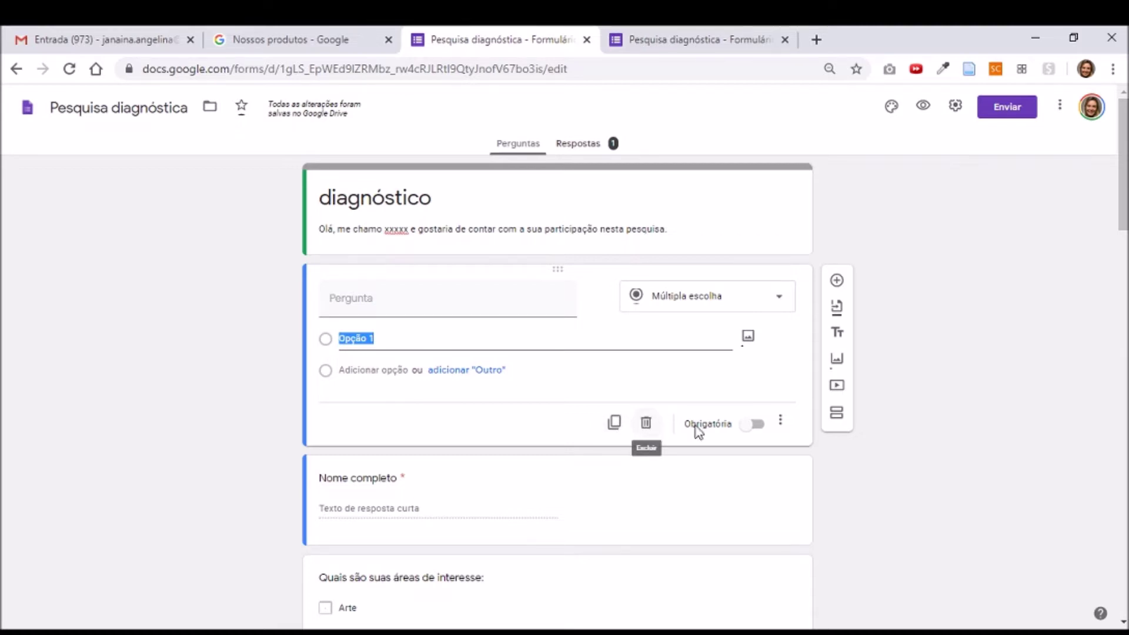
# Step: Try switching the blank question's required setting on and off
pyautogui.click(757, 432)
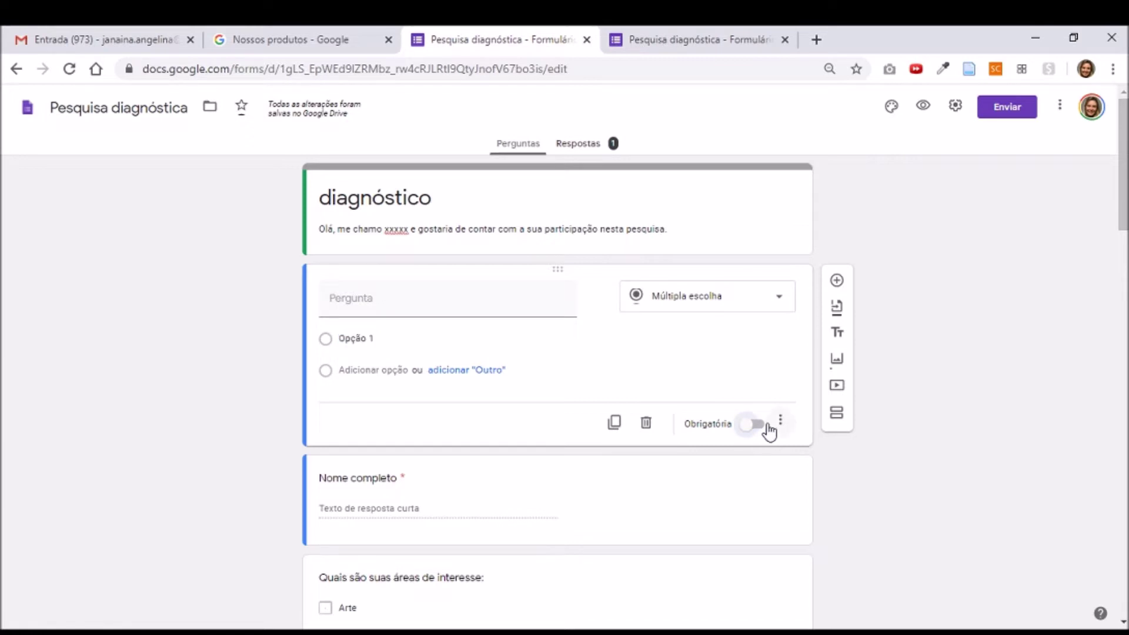
pyautogui.click(760, 433)
pyautogui.click(747, 433)
# Step: View the blank question's additional options, close them unchanged, and delete the question
pyautogui.click(781, 424)
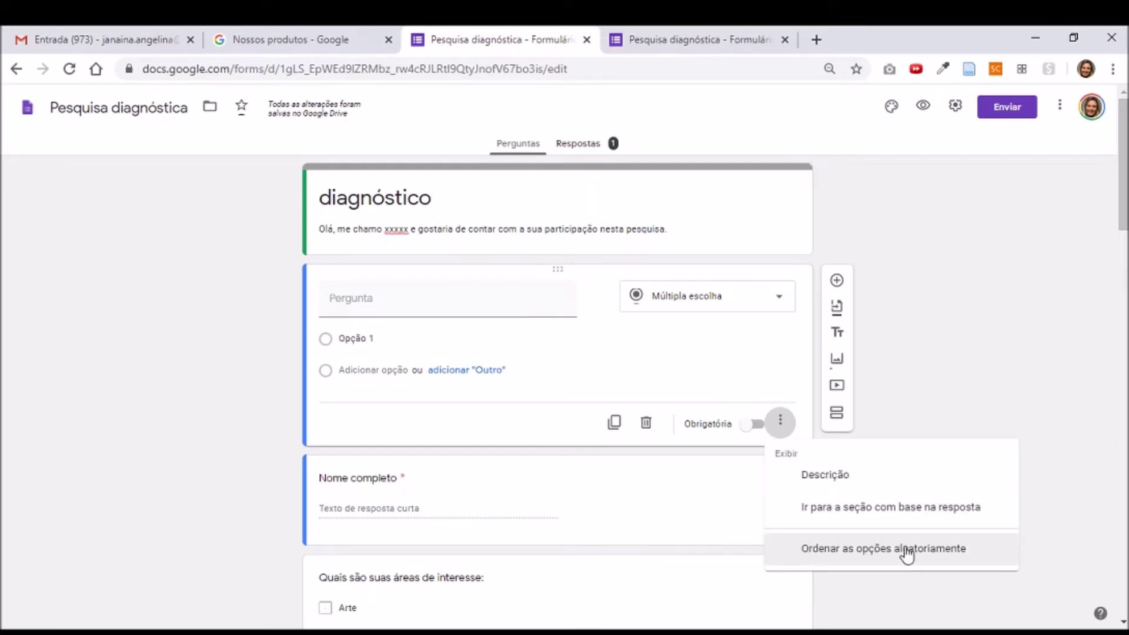
pyautogui.click(887, 354)
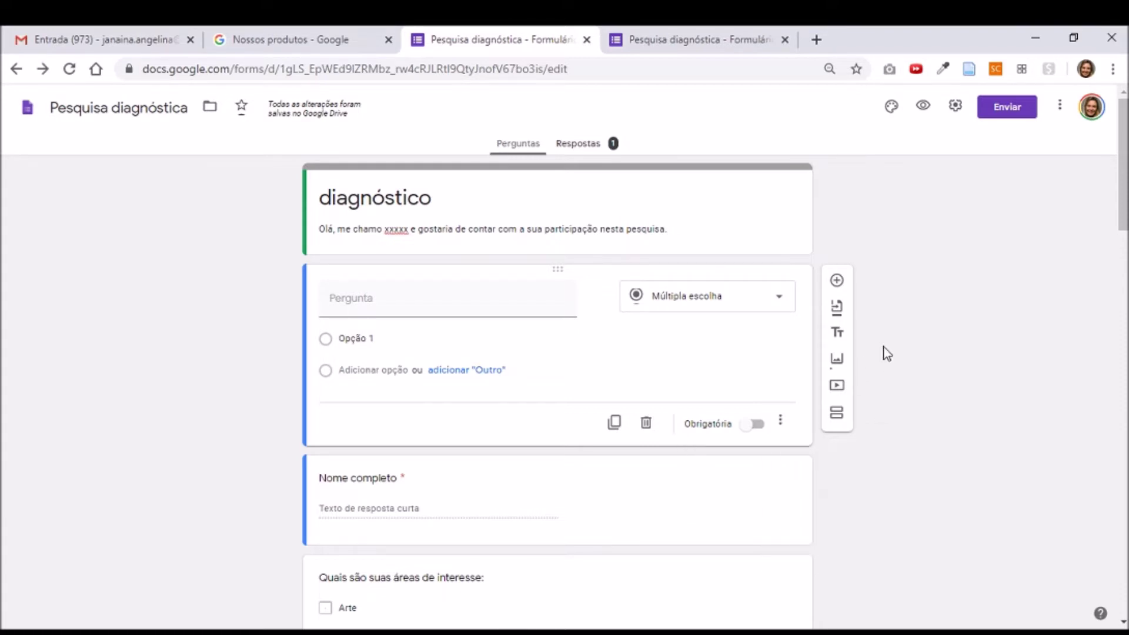
pyautogui.click(646, 423)
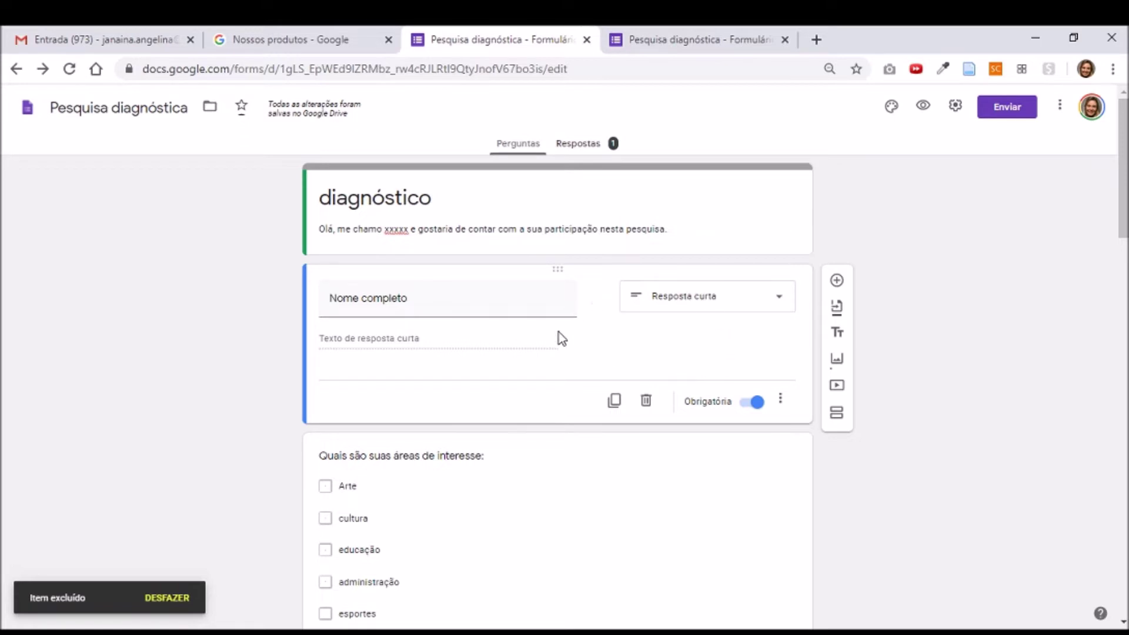
# Step: Examine the "Nome completo" short-answer question and the "Quais são suas áreas de interesse:" checkbox question
pyautogui.tripleClick(447, 299)
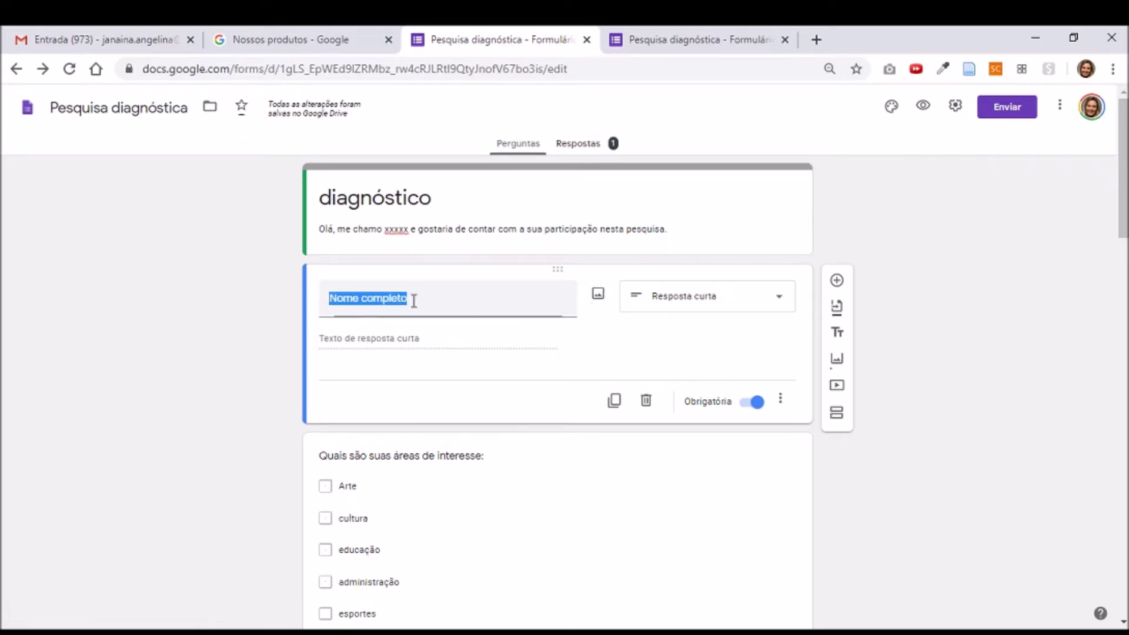
pyautogui.click(434, 338)
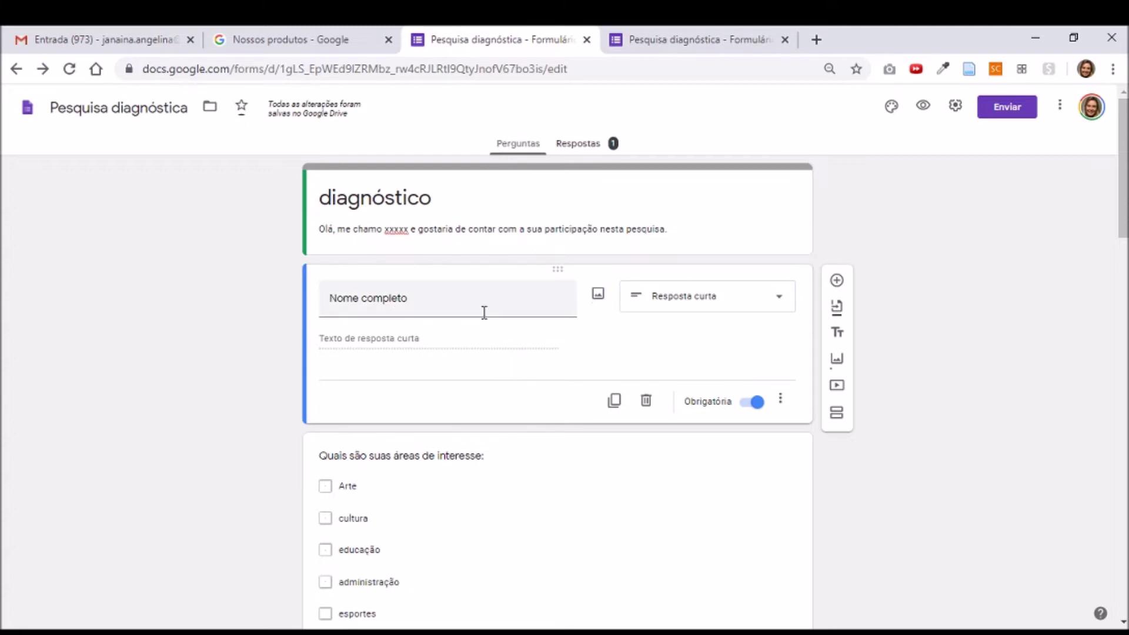
pyautogui.scroll(-4, 490, 365)
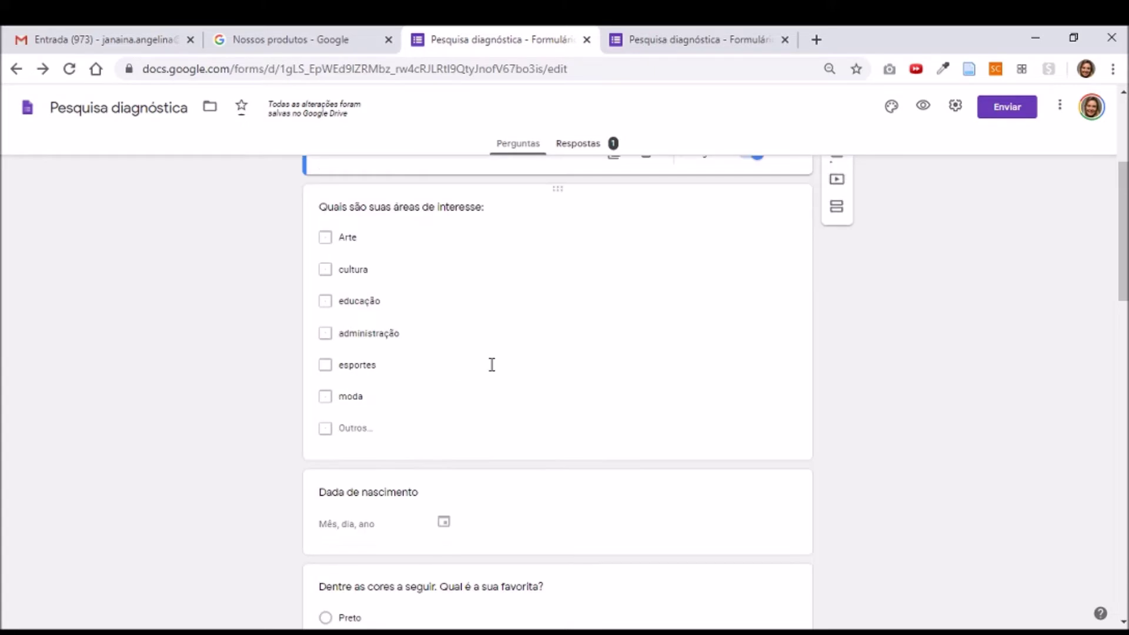
pyautogui.click(499, 305)
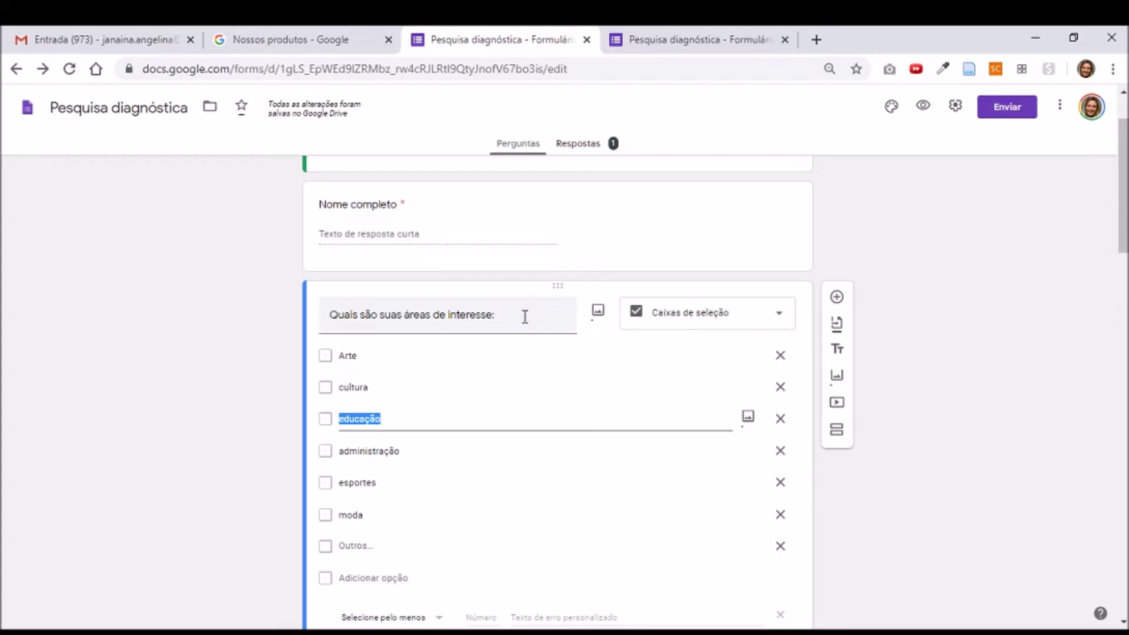
pyautogui.tripleClick(333, 315)
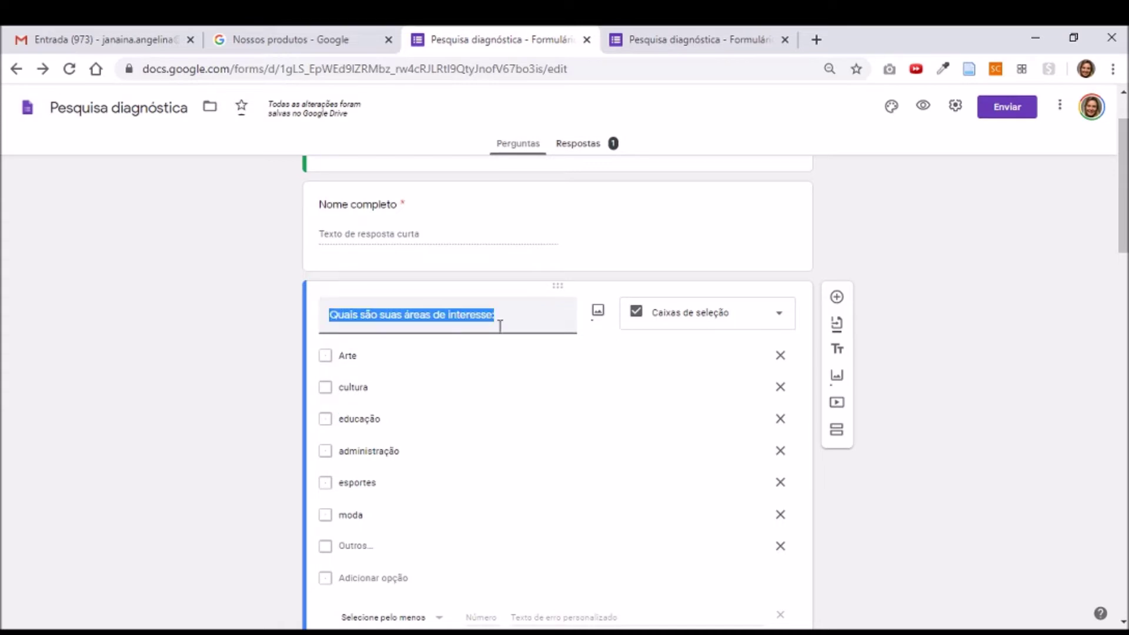
# Step: Add a checkbox question titled "asdhasdghad" directly below the areas-of-interest question
pyautogui.click(327, 355)
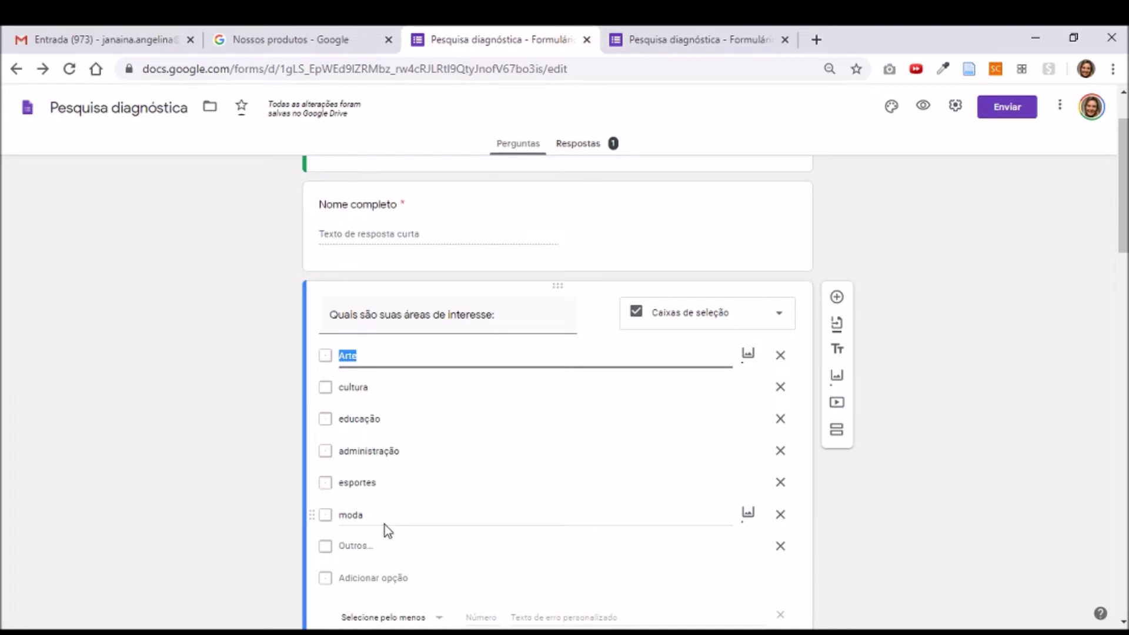
pyautogui.click(412, 356)
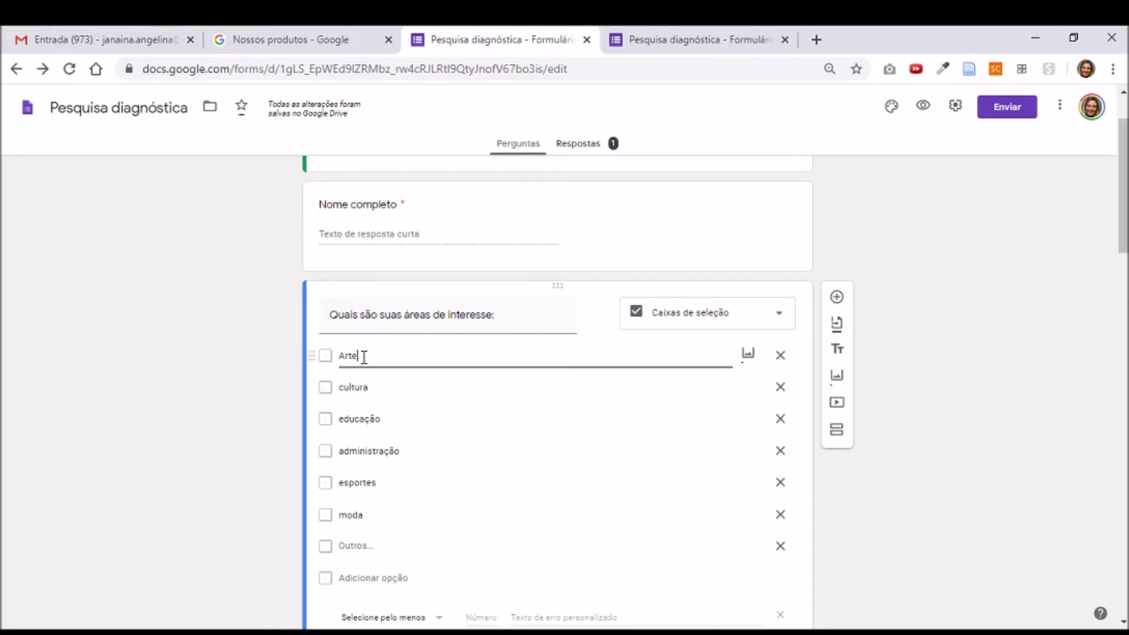
pyautogui.click(837, 298)
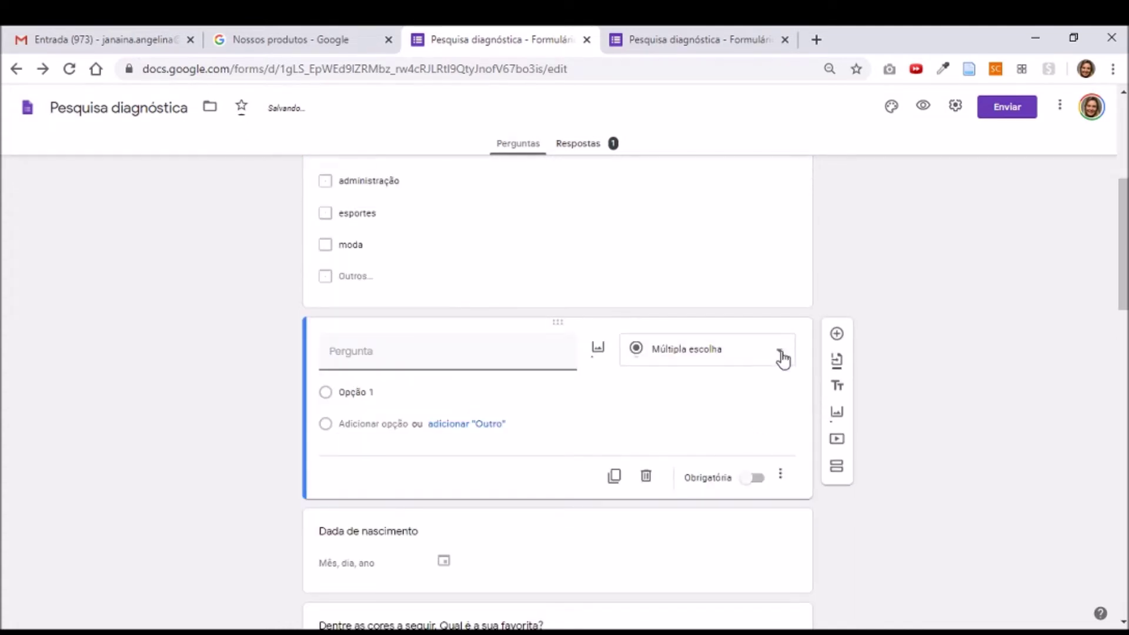
pyautogui.click(780, 352)
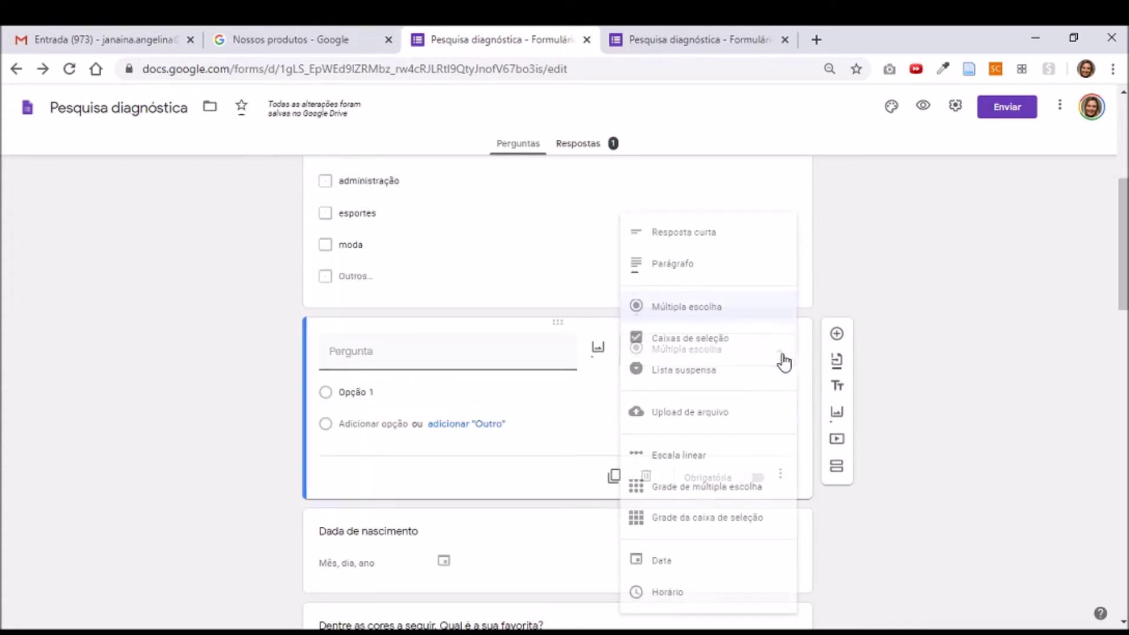
pyautogui.click(685, 349)
pyautogui.click(386, 357)
pyautogui.write('asdhasdghad')
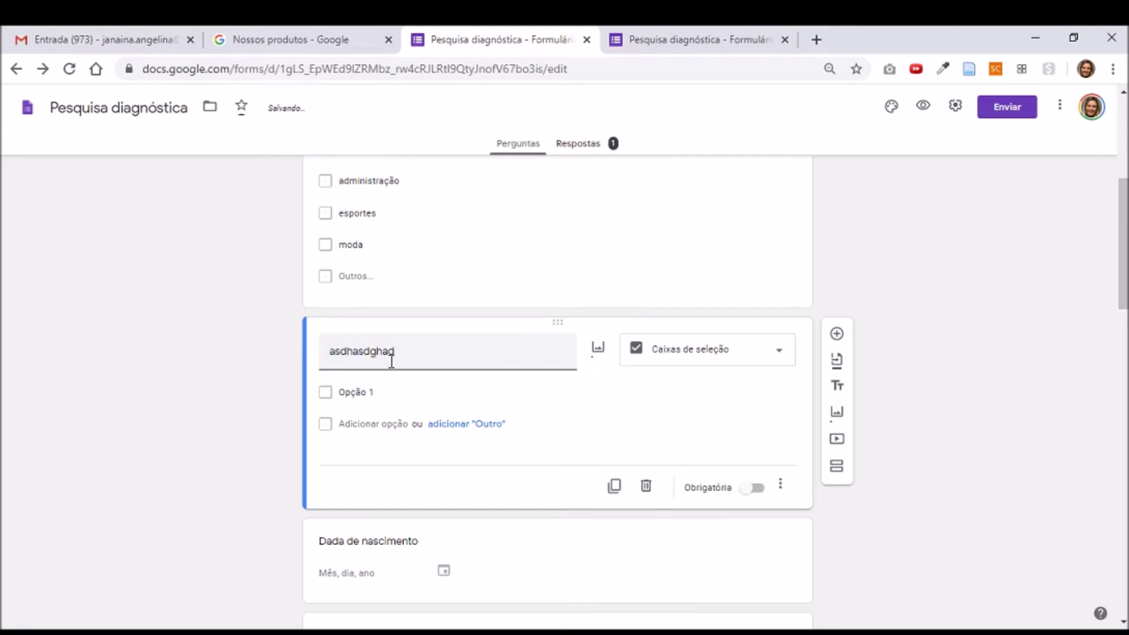
# Step: Give the trial question the options "Artes" and "Música", a default third option and an "Outros" choice, and delete the question
pyautogui.click(356, 392)
pyautogui.write('A')
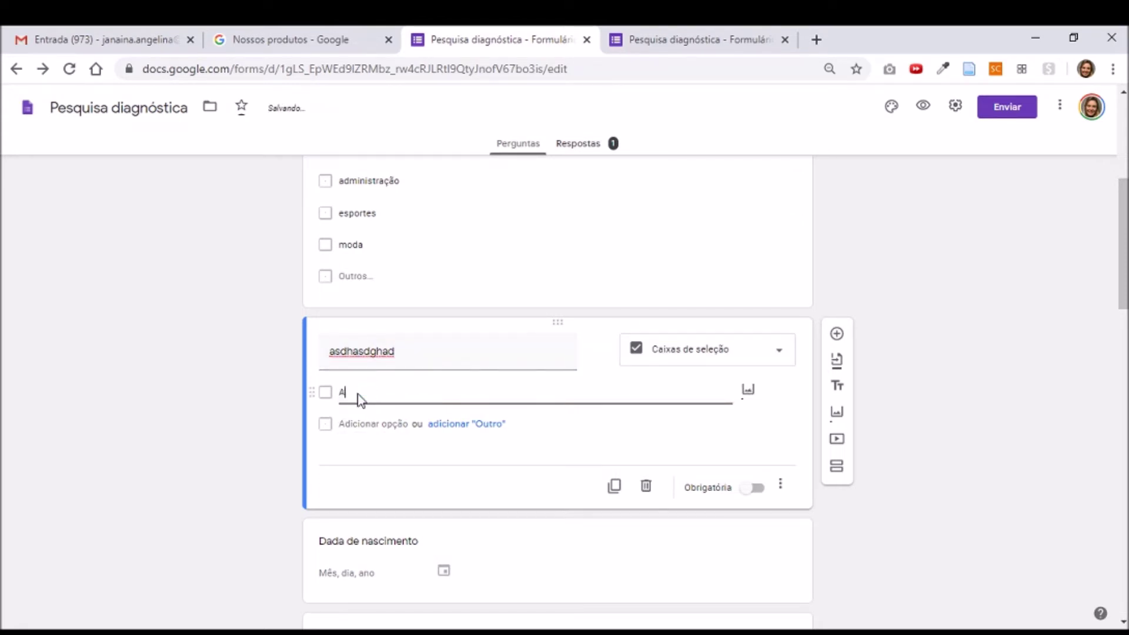
pyautogui.write('rtes')
pyautogui.click(363, 424)
pyautogui.write('Música')
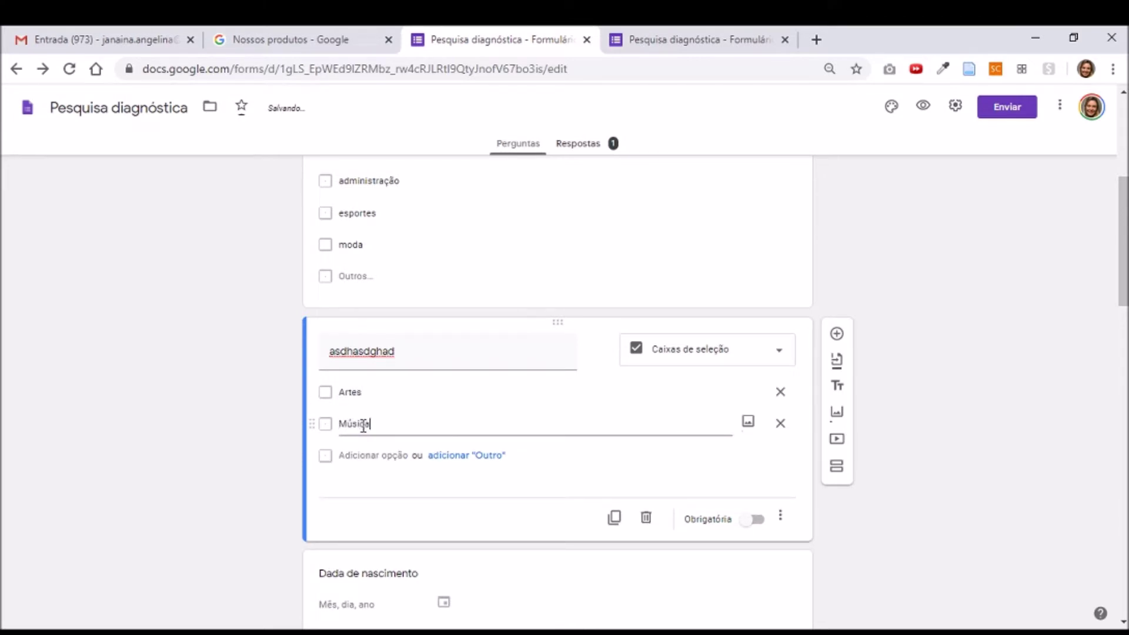
pyautogui.press('Return')
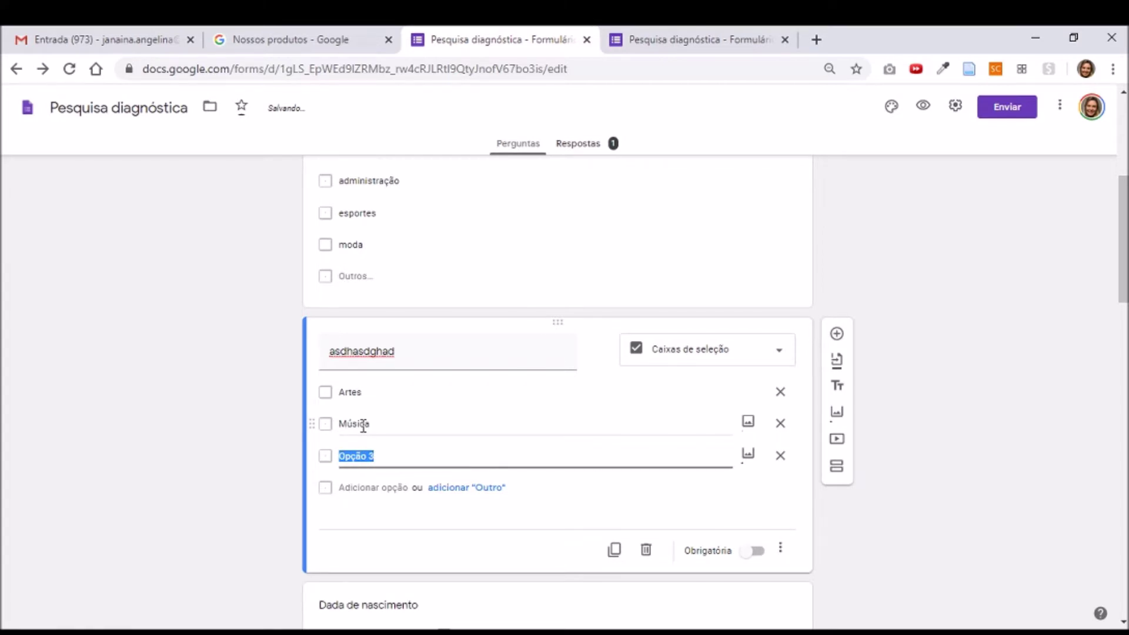
pyautogui.click(493, 494)
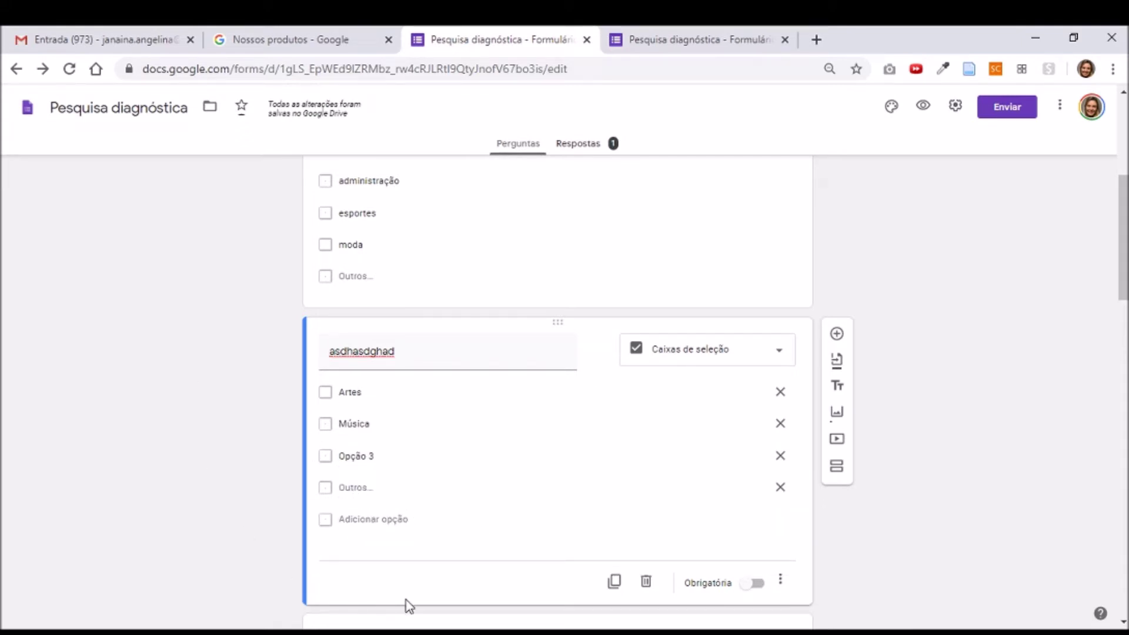
pyautogui.click(646, 582)
# Step: Examine the "Dada de nascimento" date question and view its available question types without changing the type
pyautogui.scroll(-4, 604, 499)
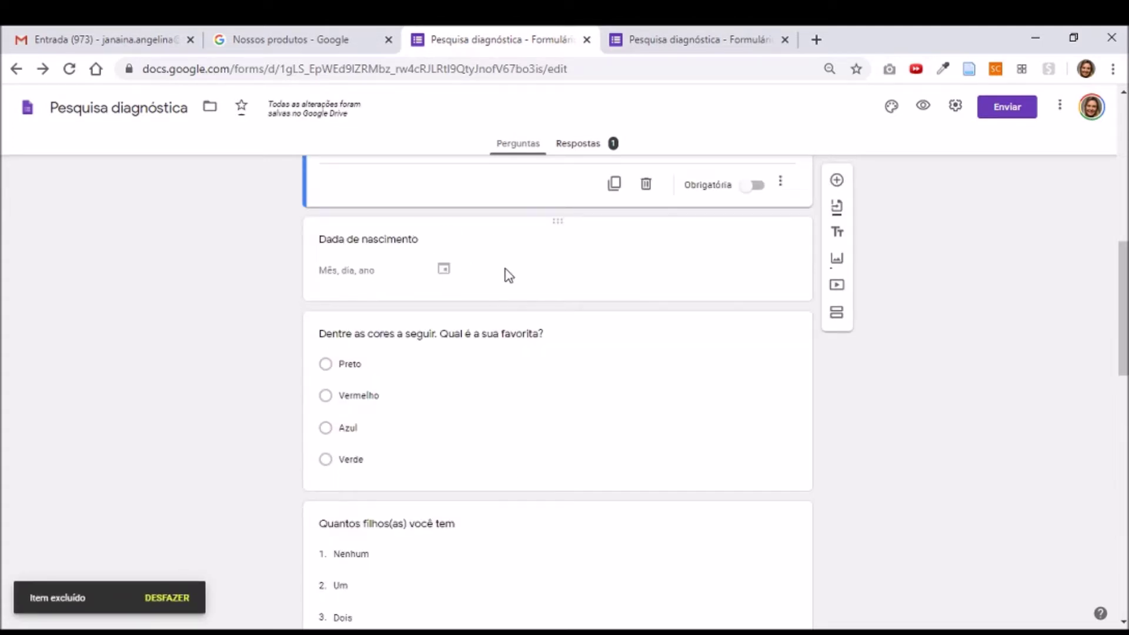
pyautogui.scroll(1, 517, 270)
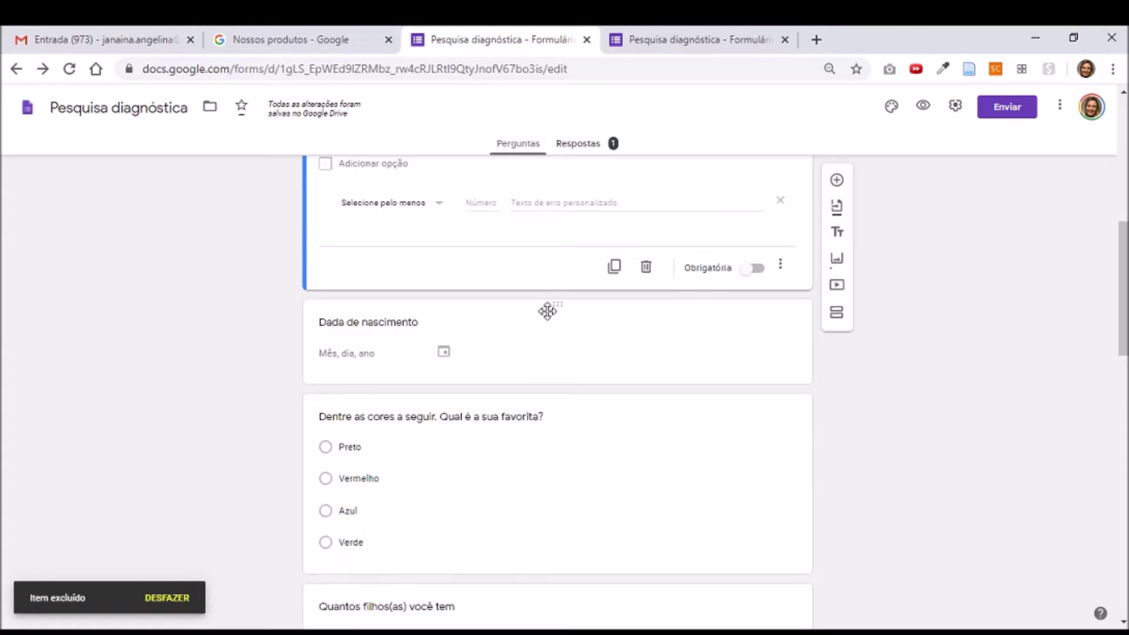
pyautogui.click(498, 339)
pyautogui.scroll(1, 579, 274)
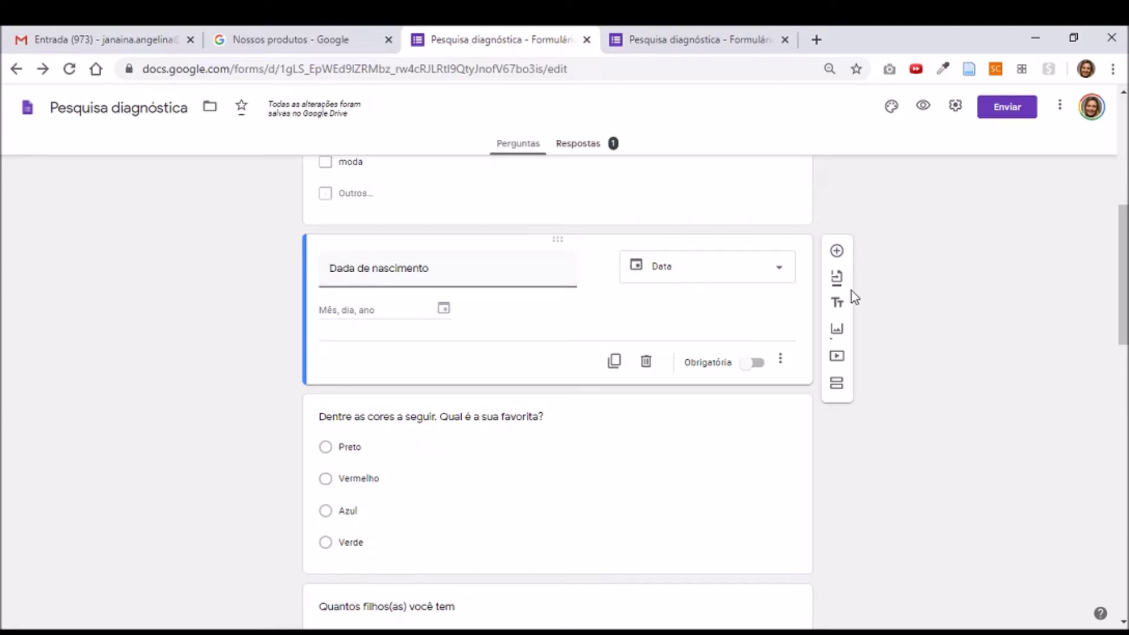
pyautogui.click(780, 272)
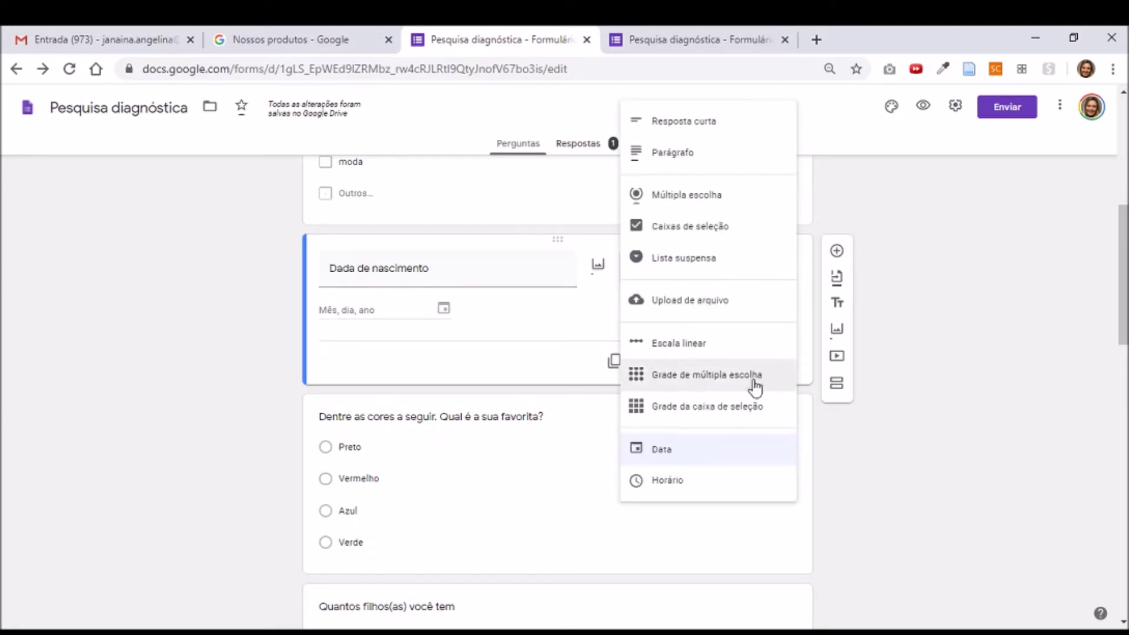
pyautogui.click(581, 349)
# Step: Examine the multiple-choice question about the favourite colour and the drop-down question "Quantos filhos(as) você tem"
pyautogui.scroll(-3, 507, 344)
pyautogui.click(507, 344)
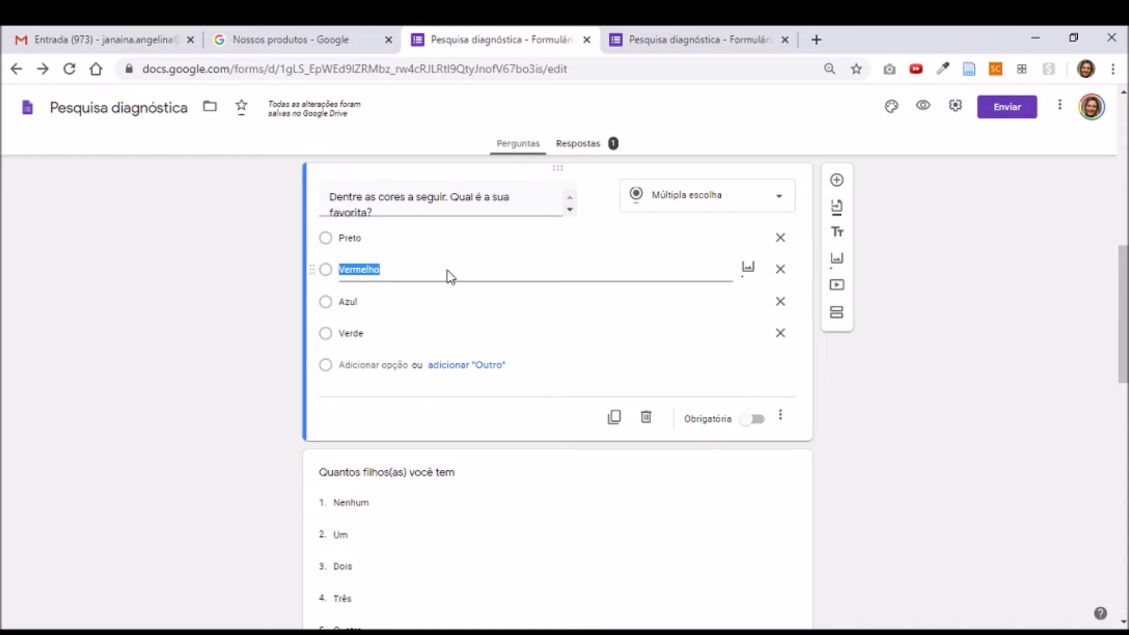
pyautogui.scroll(-3, 473, 334)
pyautogui.click(539, 391)
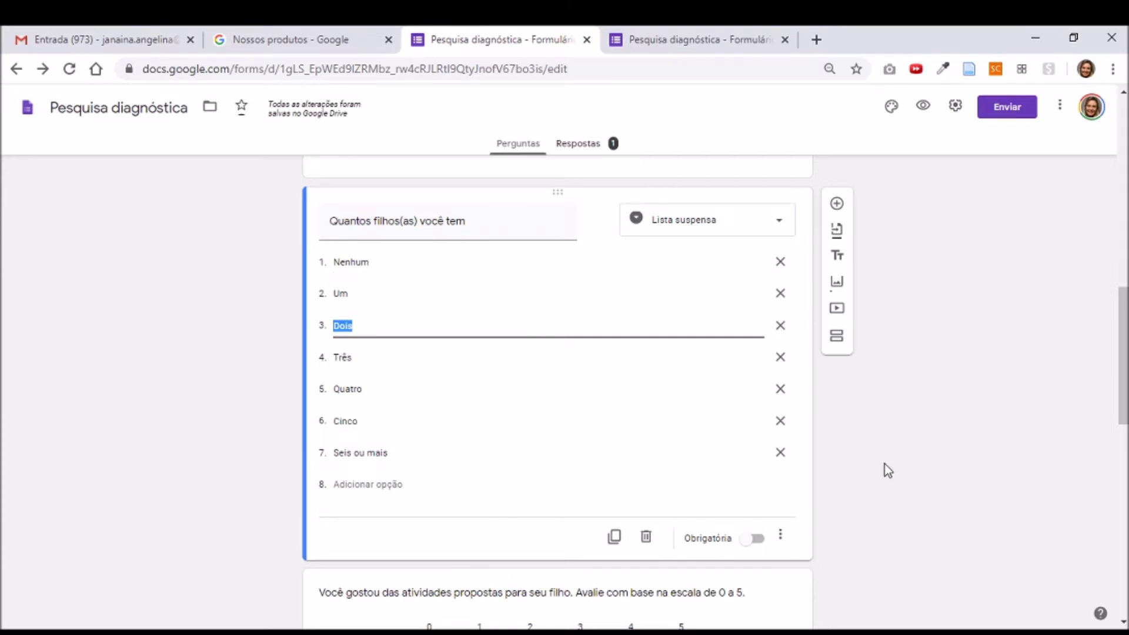
pyautogui.click(847, 480)
# Step: Examine the linear scale question about the proposed activities and view the choices for its upper limit, leaving the limit unchanged
pyautogui.scroll(-2, 859, 474)
pyautogui.scroll(-3, 860, 468)
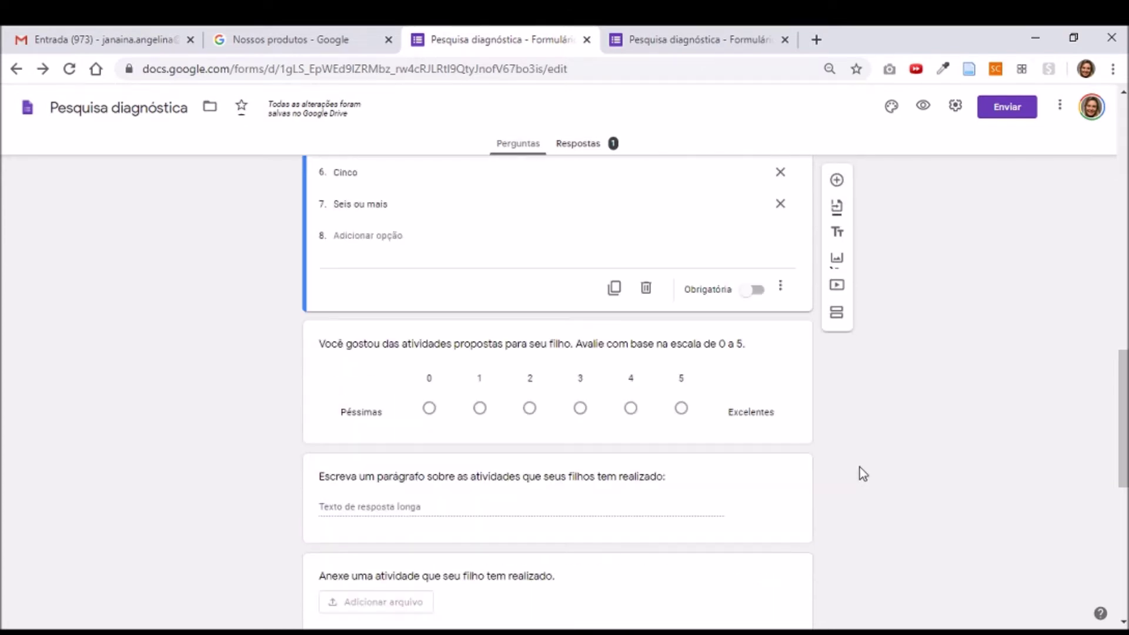
pyautogui.click(725, 348)
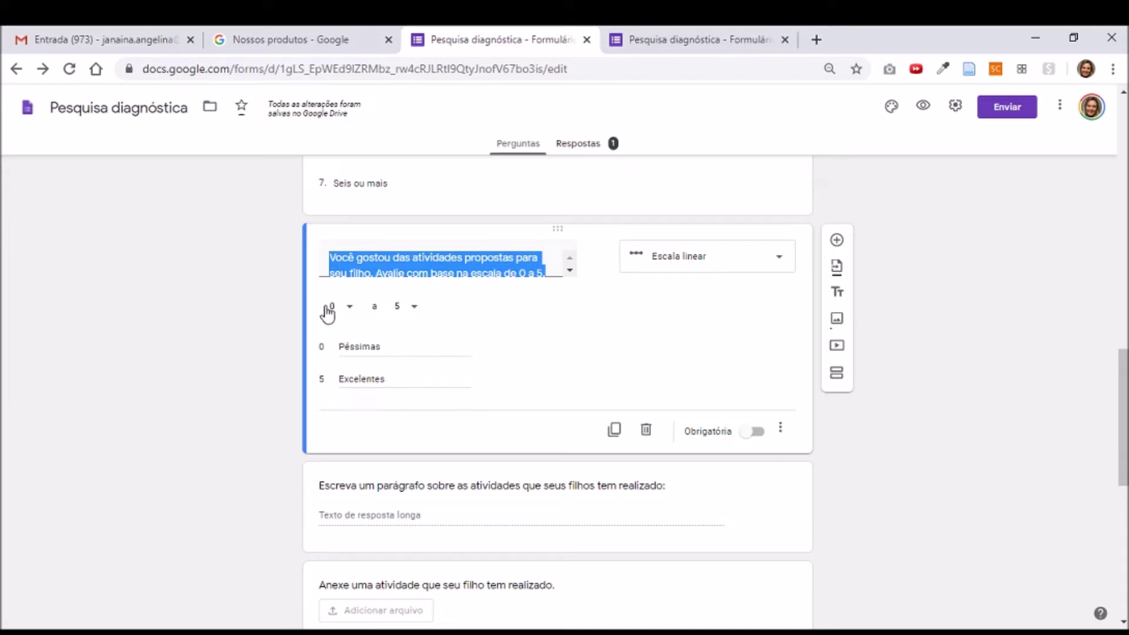
pyautogui.click(415, 307)
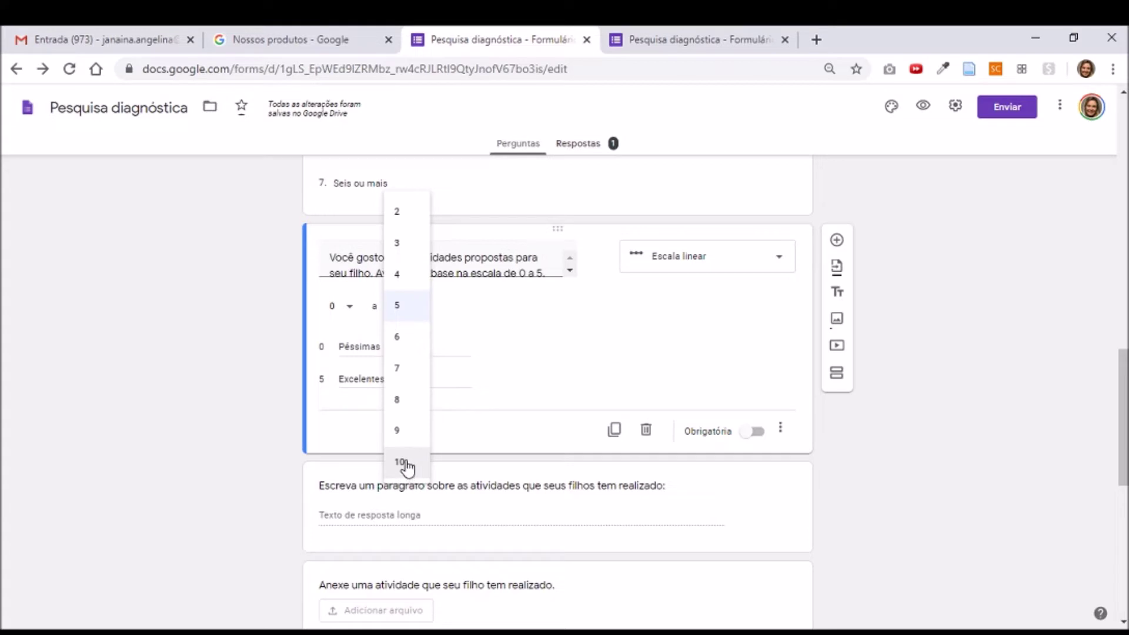
pyautogui.click(475, 323)
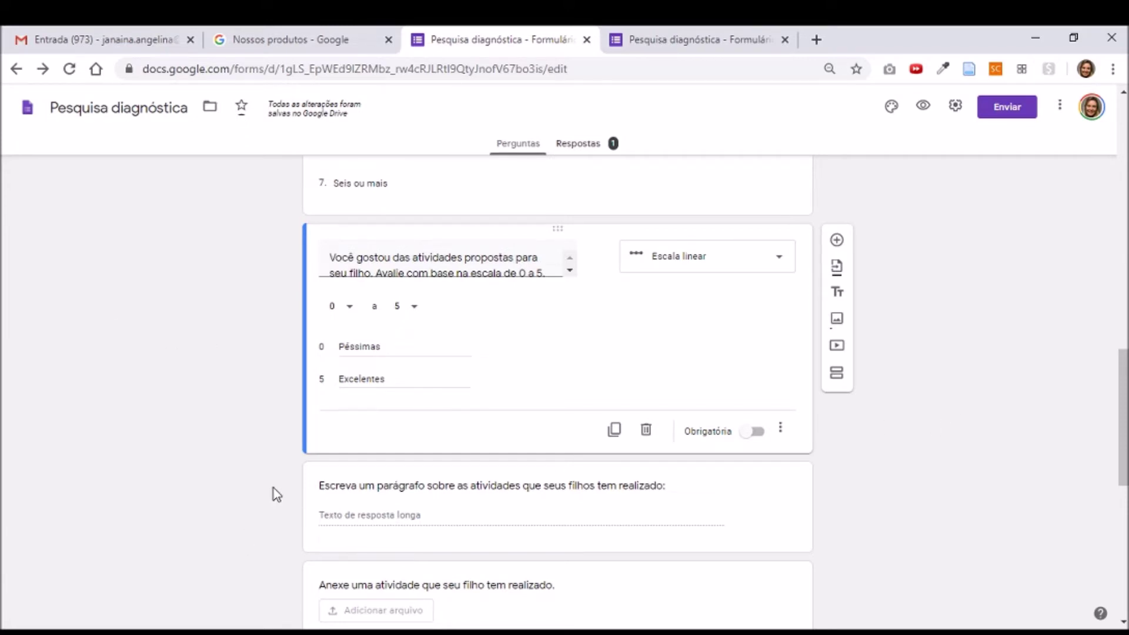
# Step: Examine the long-answer paragraph question about the activities the children have done
pyautogui.click(365, 482)
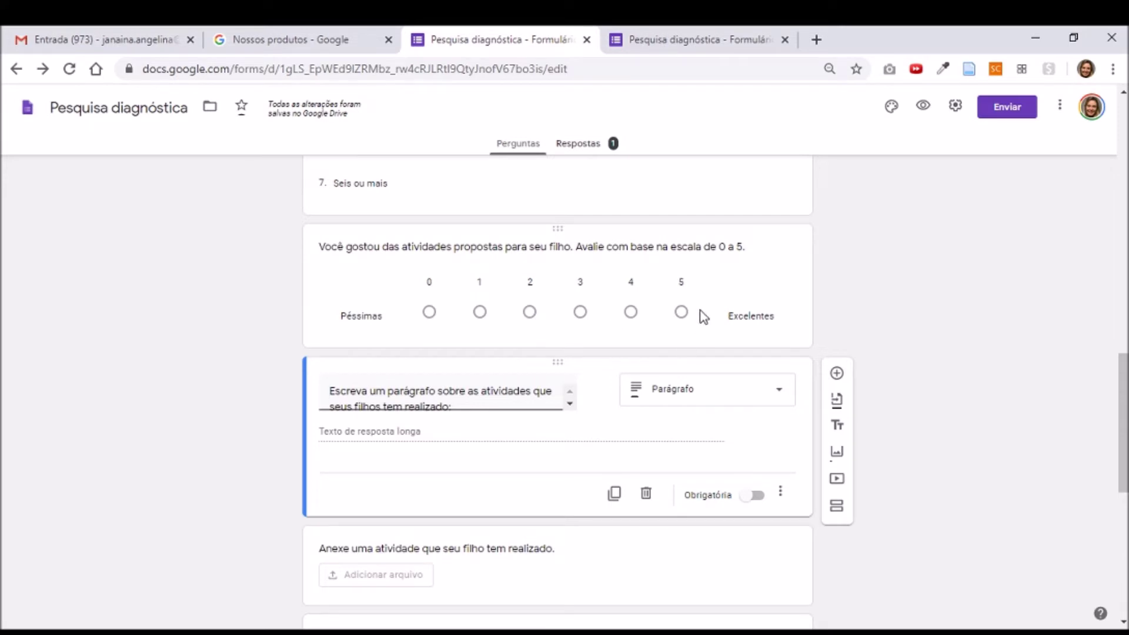
pyautogui.scroll(-3, 703, 321)
pyautogui.scroll(2, 694, 328)
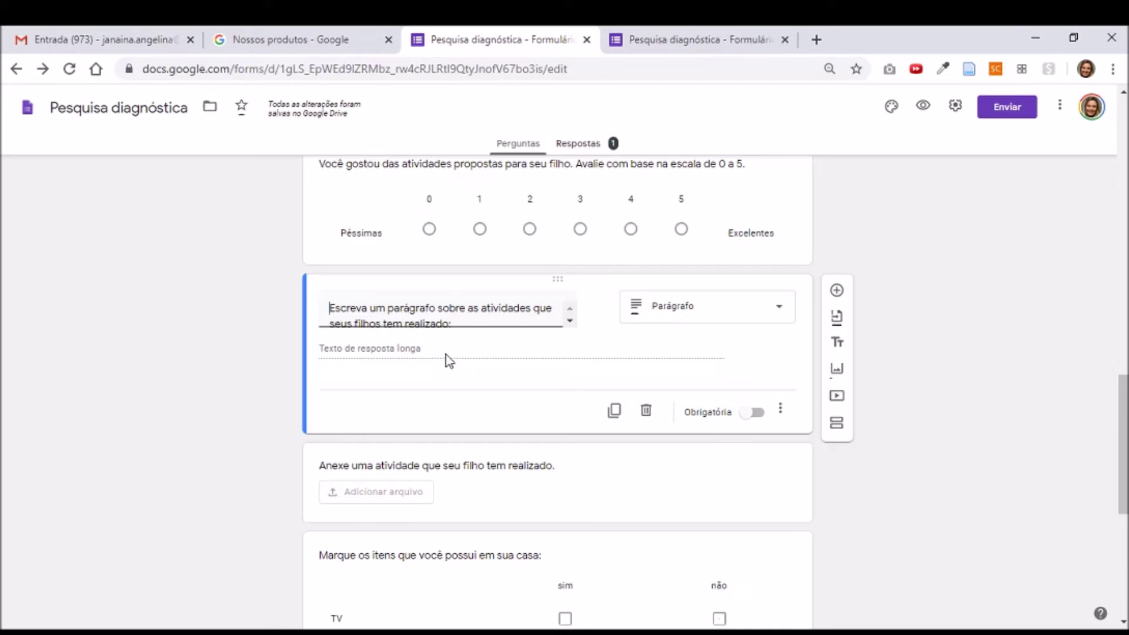
# Step: Try switching the specific file types restriction on and off in the file upload question
pyautogui.scroll(-1, 446, 355)
pyautogui.click(602, 415)
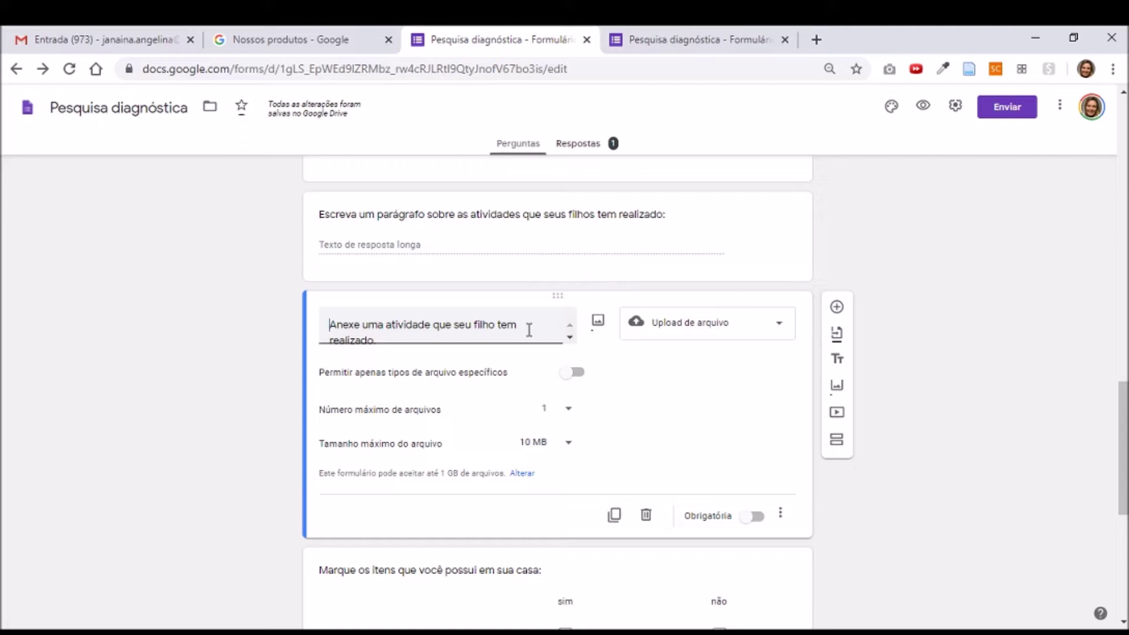
pyautogui.click(583, 381)
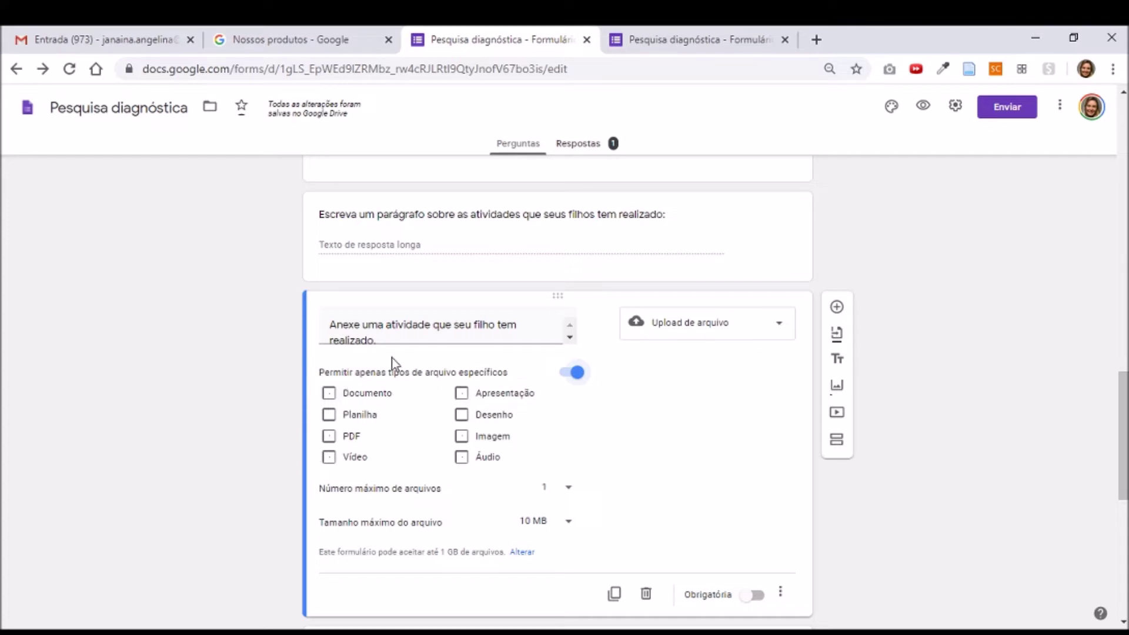
pyautogui.click(565, 380)
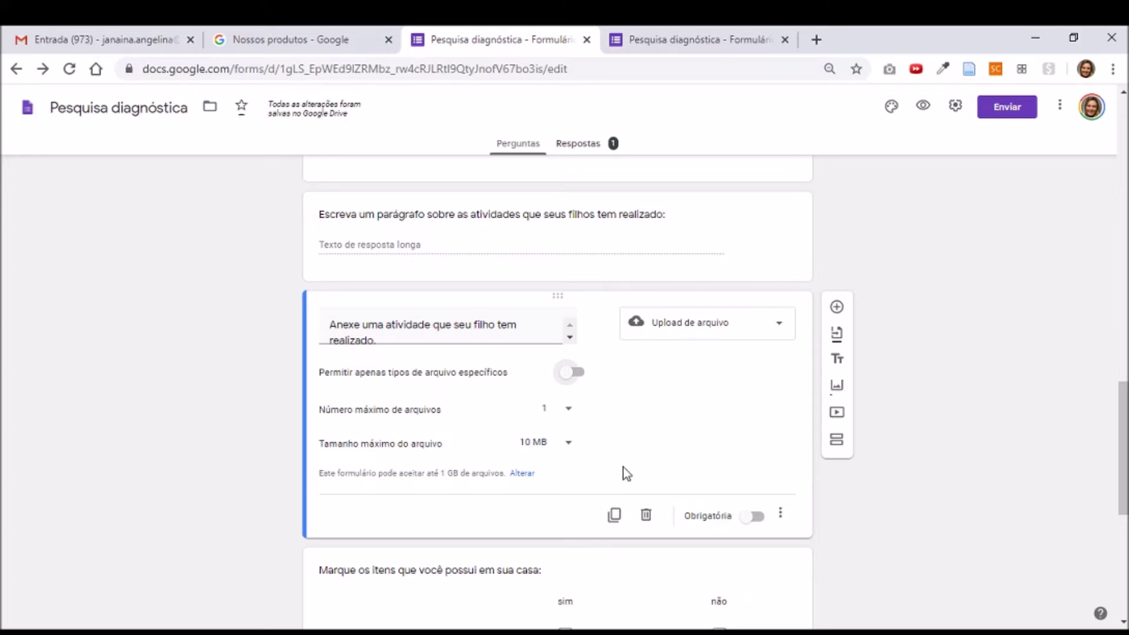
# Step: Require a response in each row of the checkbox grid question about household items, and view its additional options
pyautogui.scroll(-4, 638, 461)
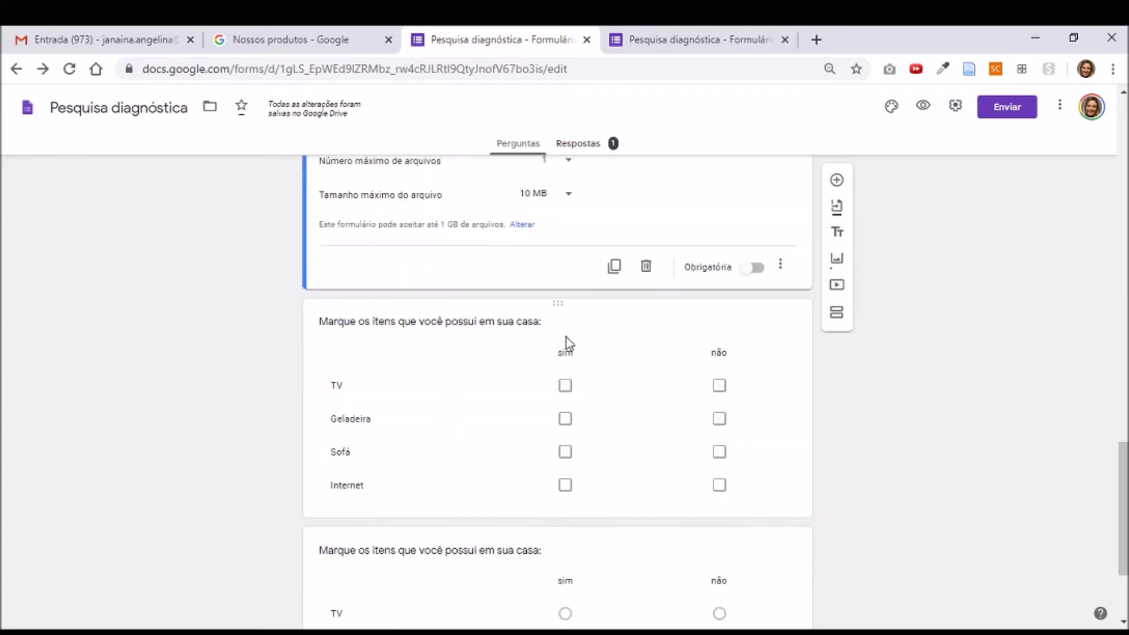
pyautogui.click(661, 335)
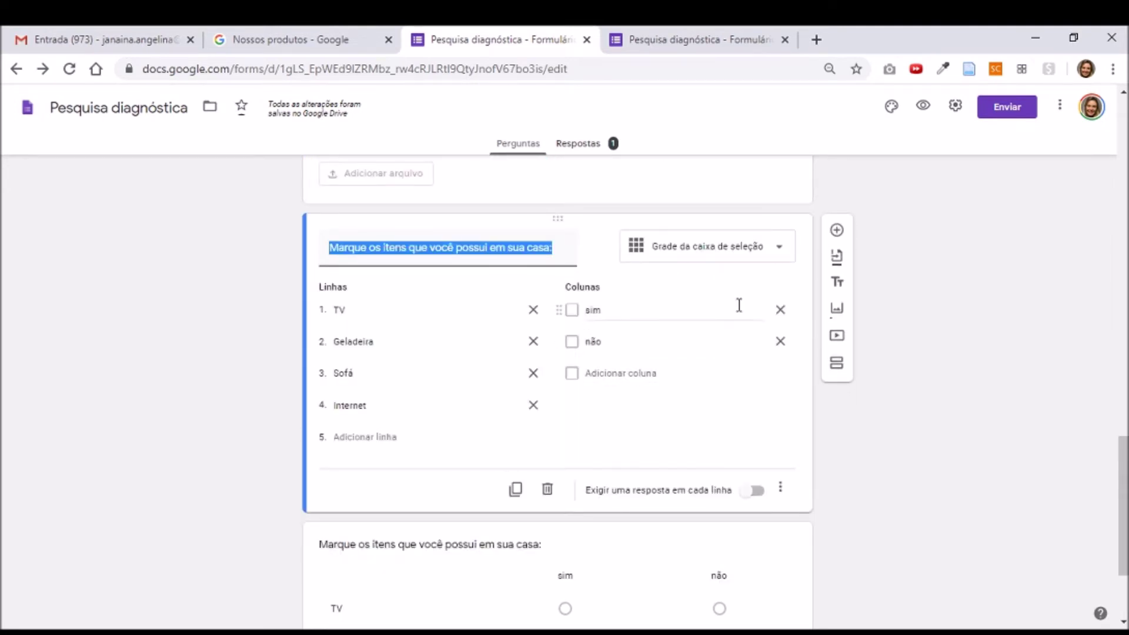
pyautogui.doubleClick(340, 310)
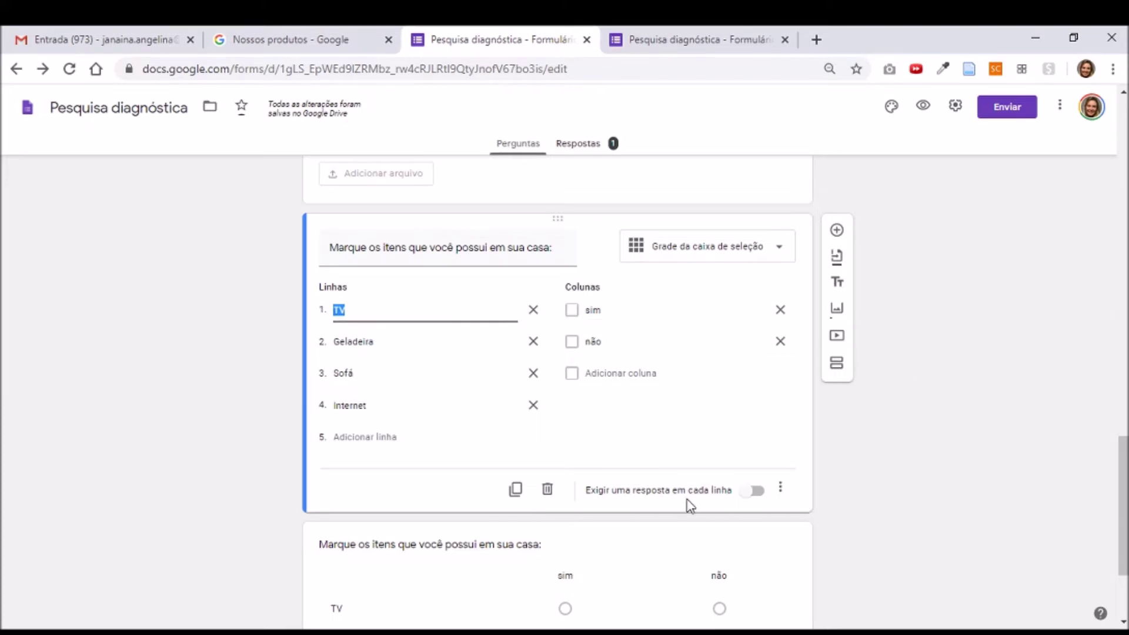
pyautogui.click(594, 494)
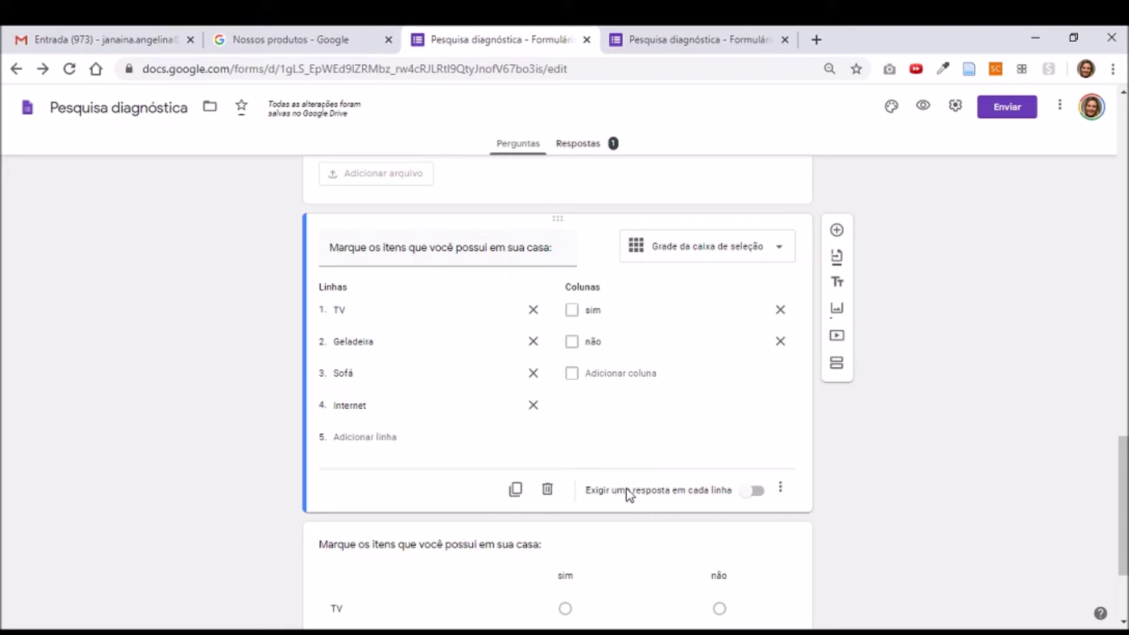
pyautogui.click(729, 499)
pyautogui.click(781, 491)
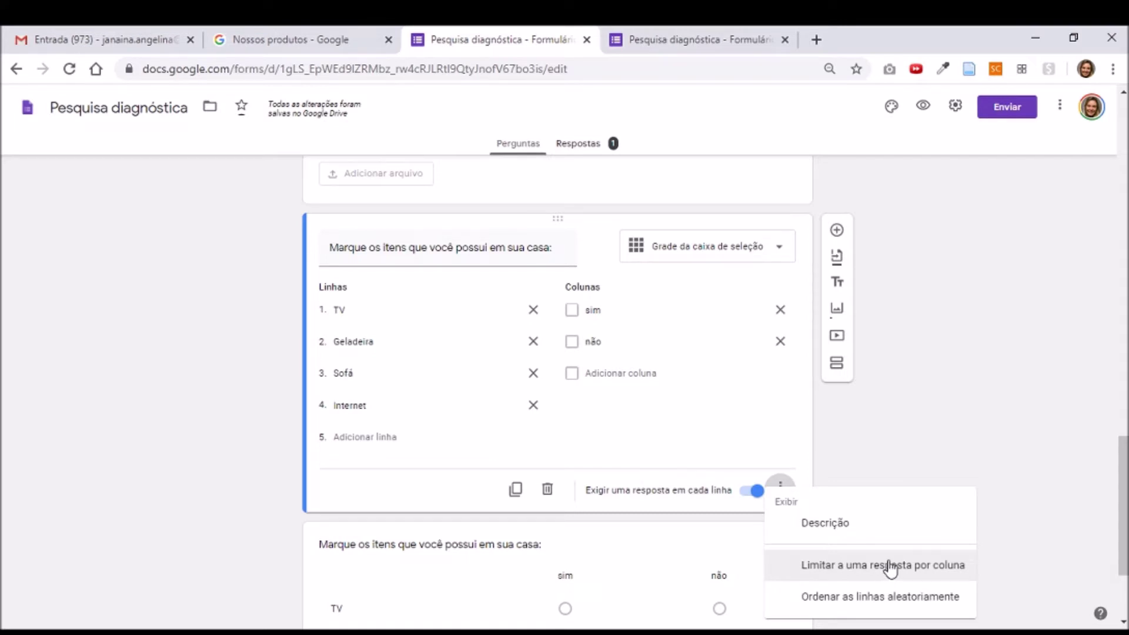
pyautogui.click(736, 422)
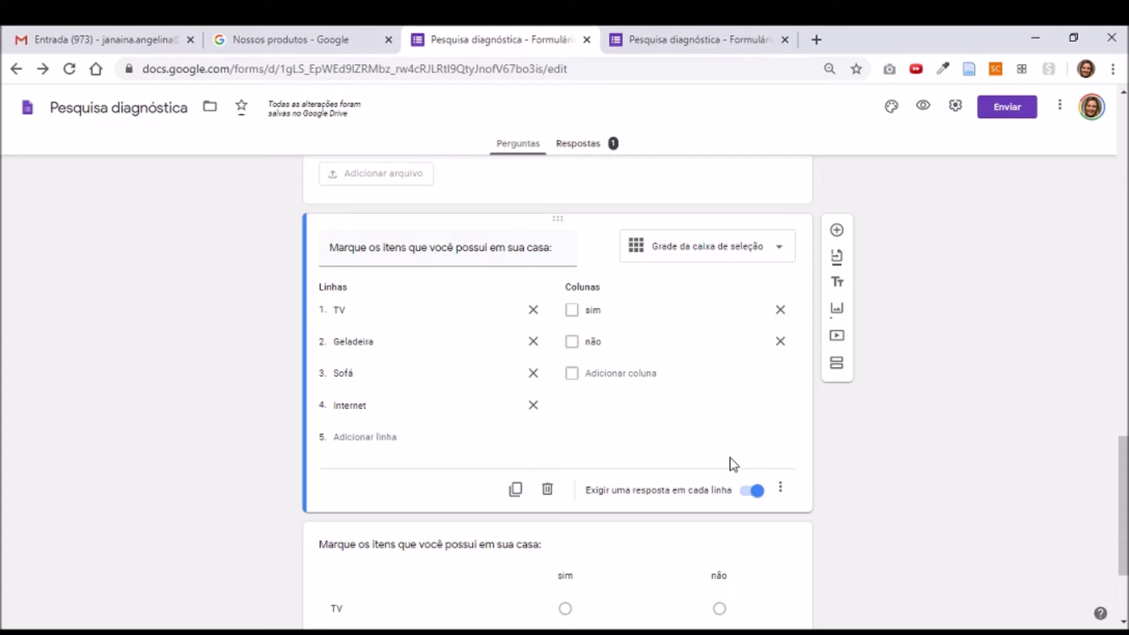
# Step: Compare the row and column setup of the checkbox grid and multiple-choice grid questions about household items
pyautogui.scroll(-3, 676, 404)
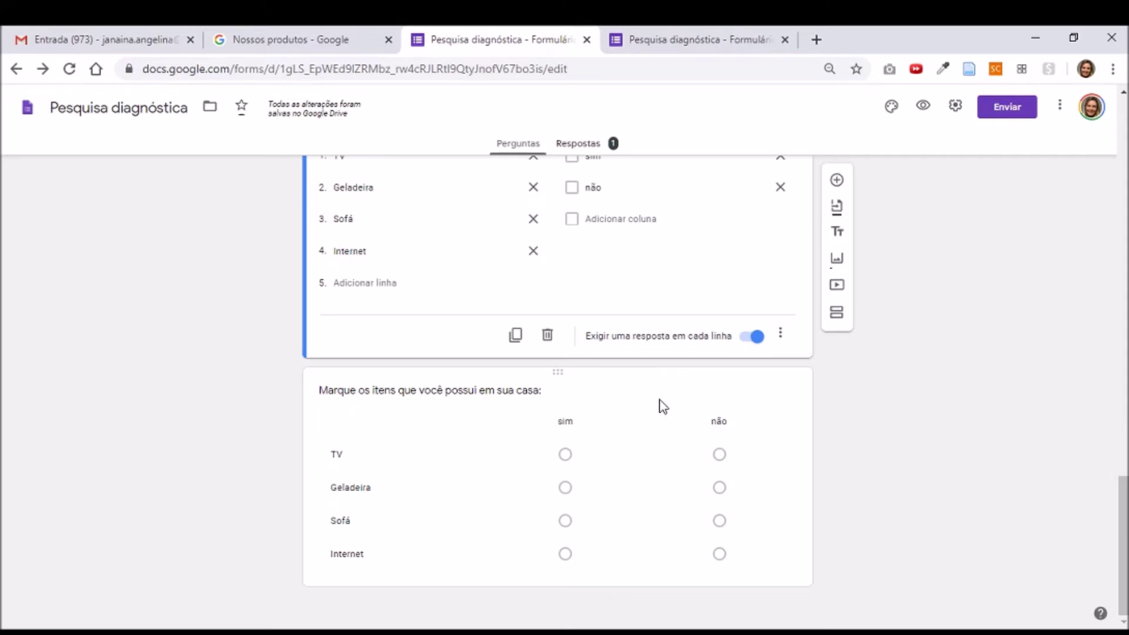
pyautogui.click(666, 403)
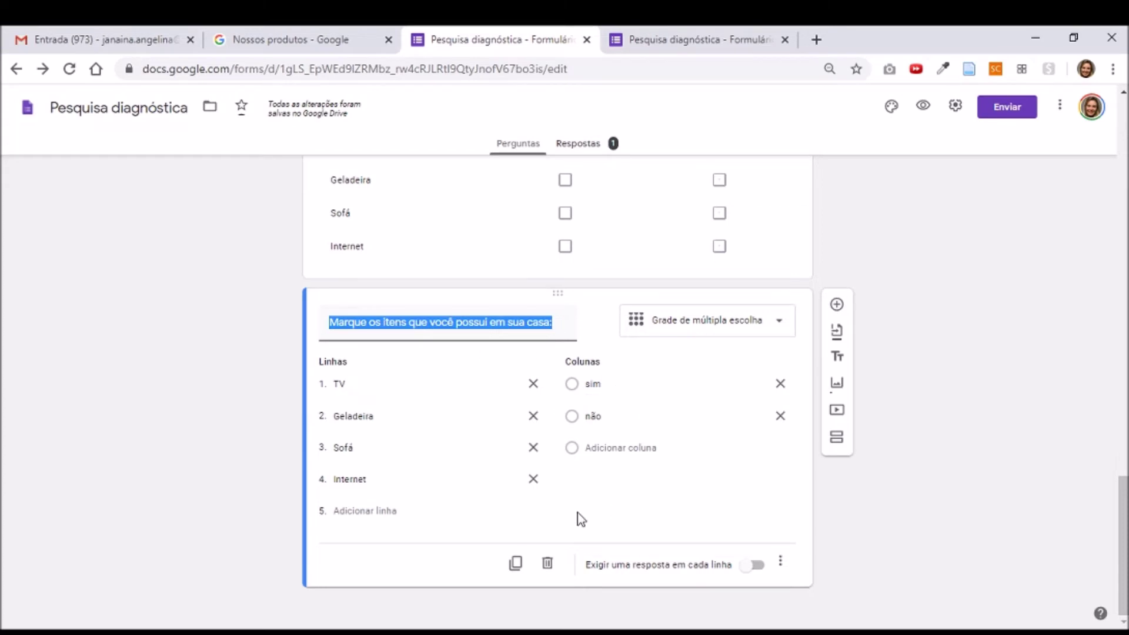
pyautogui.scroll(4, 659, 440)
pyautogui.click(673, 390)
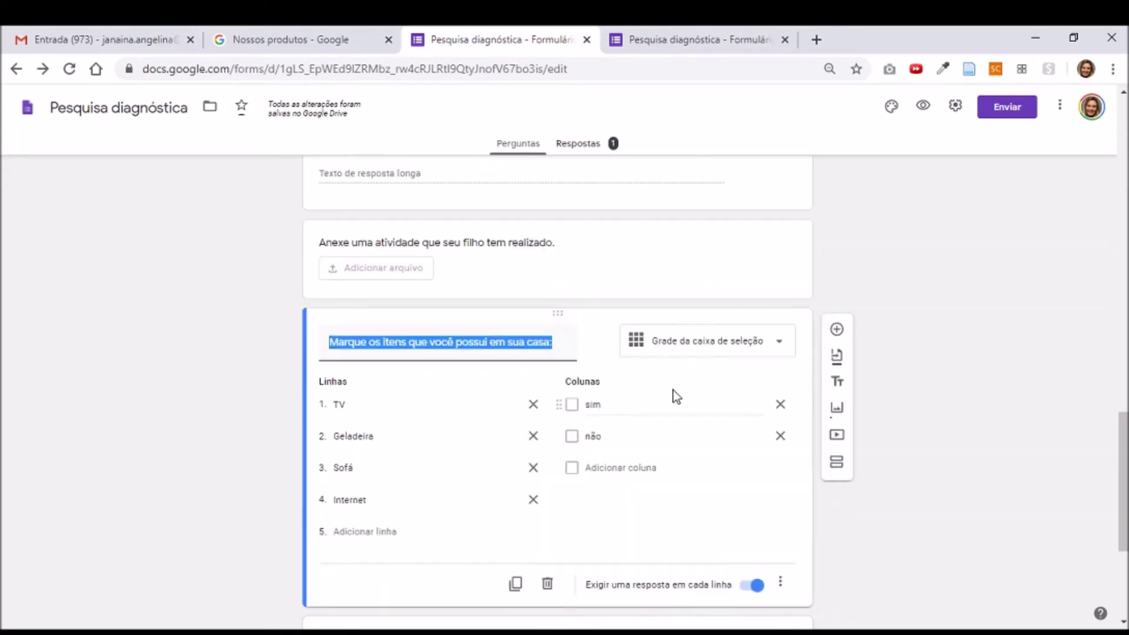
pyautogui.scroll(-4, 695, 452)
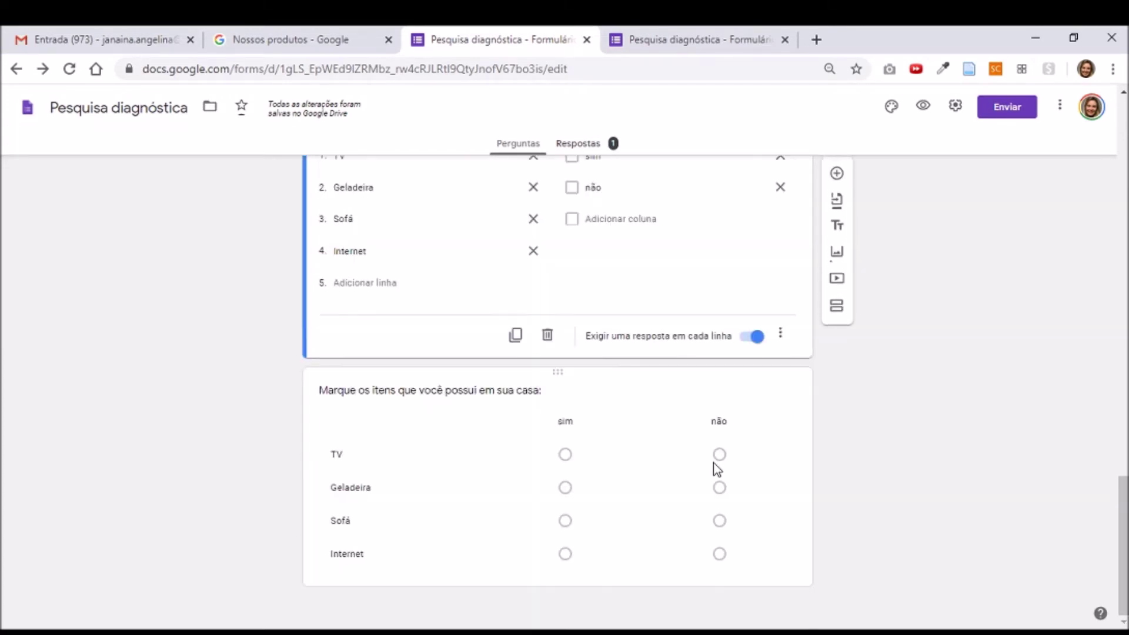
pyautogui.click(646, 500)
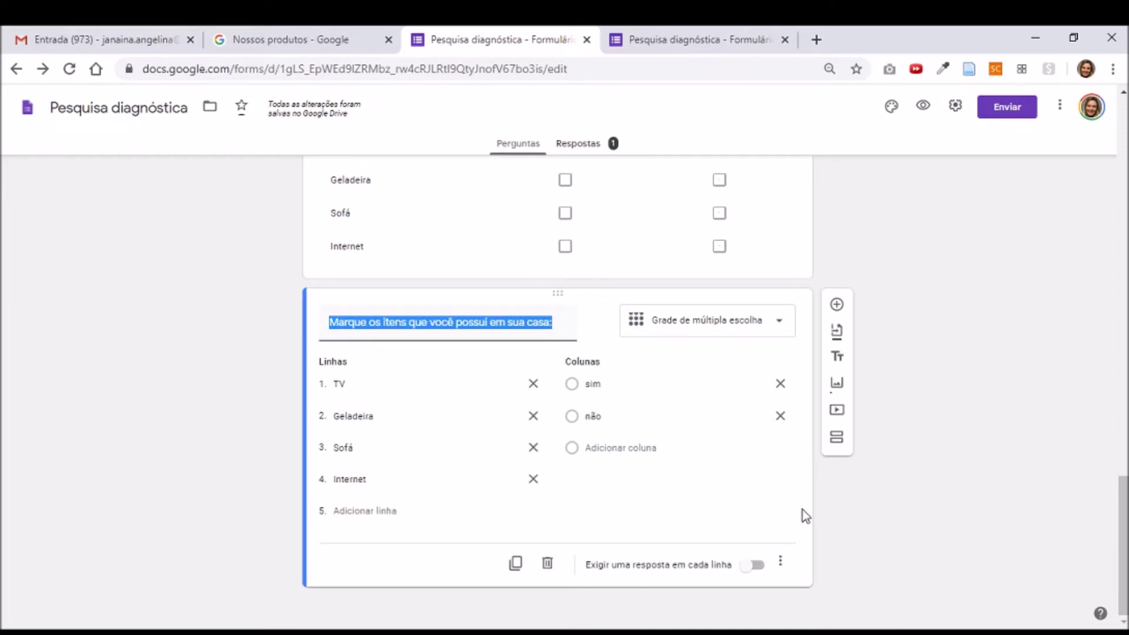
# Step: Insert a new section directly after the Nome completo question
pyautogui.click(861, 527)
pyautogui.scroll(7, 861, 528)
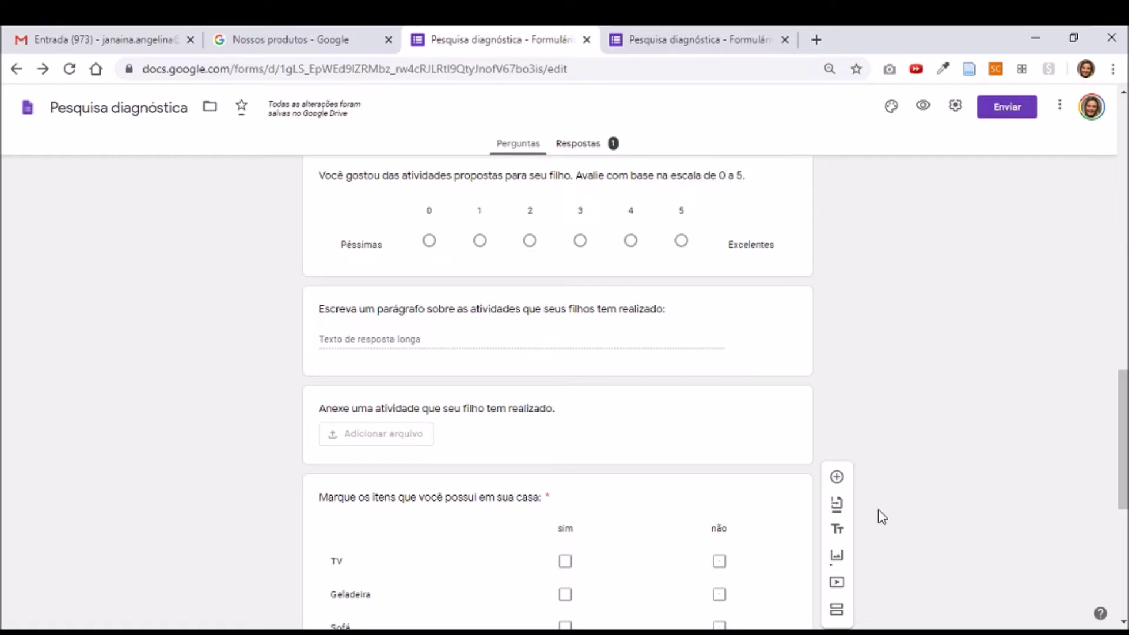
pyautogui.scroll(20, 882, 517)
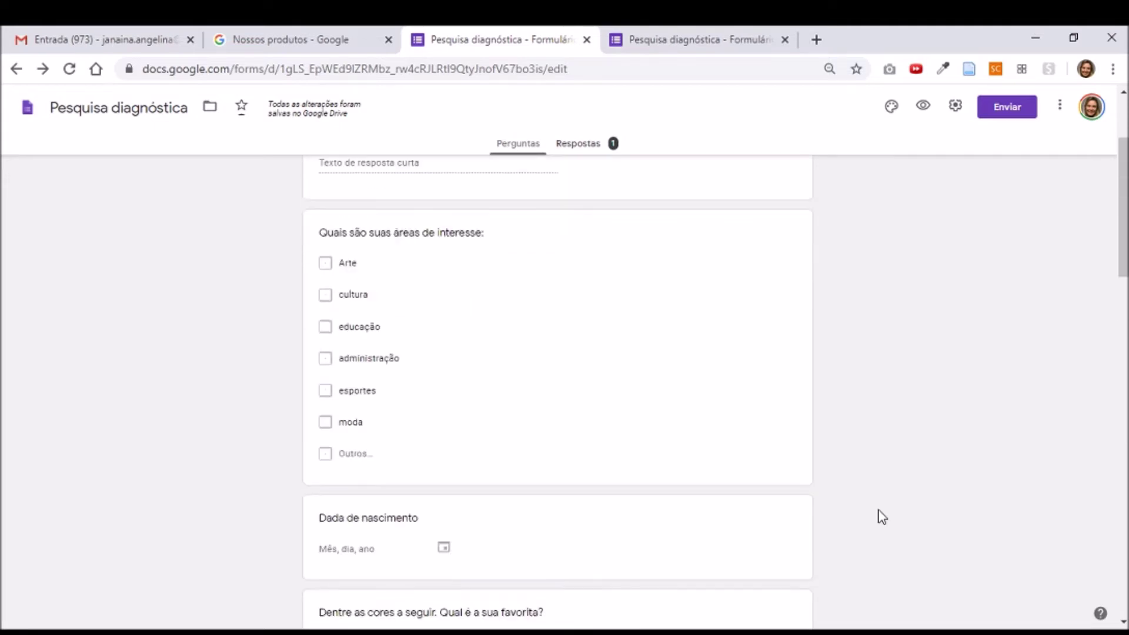
pyautogui.scroll(1, 883, 517)
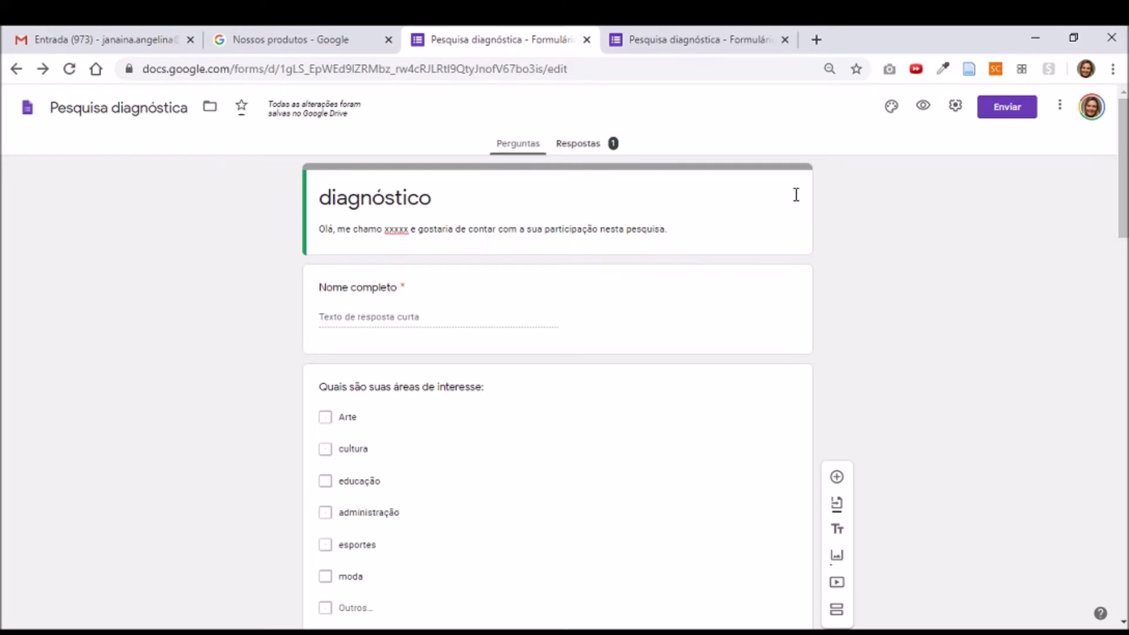
pyautogui.click(728, 214)
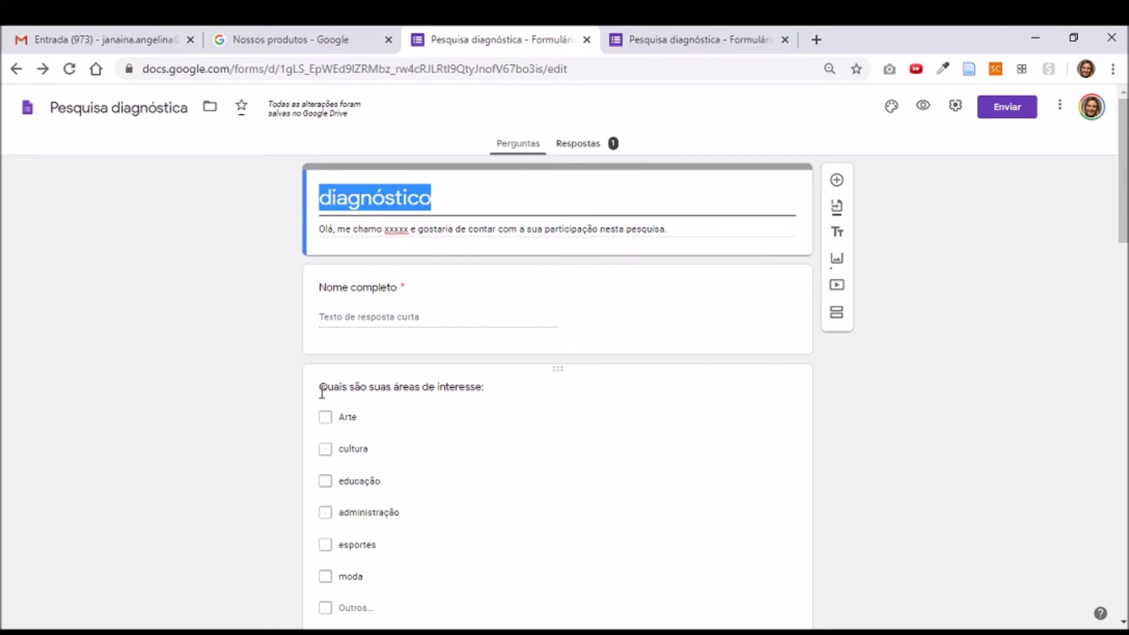
pyautogui.click(346, 393)
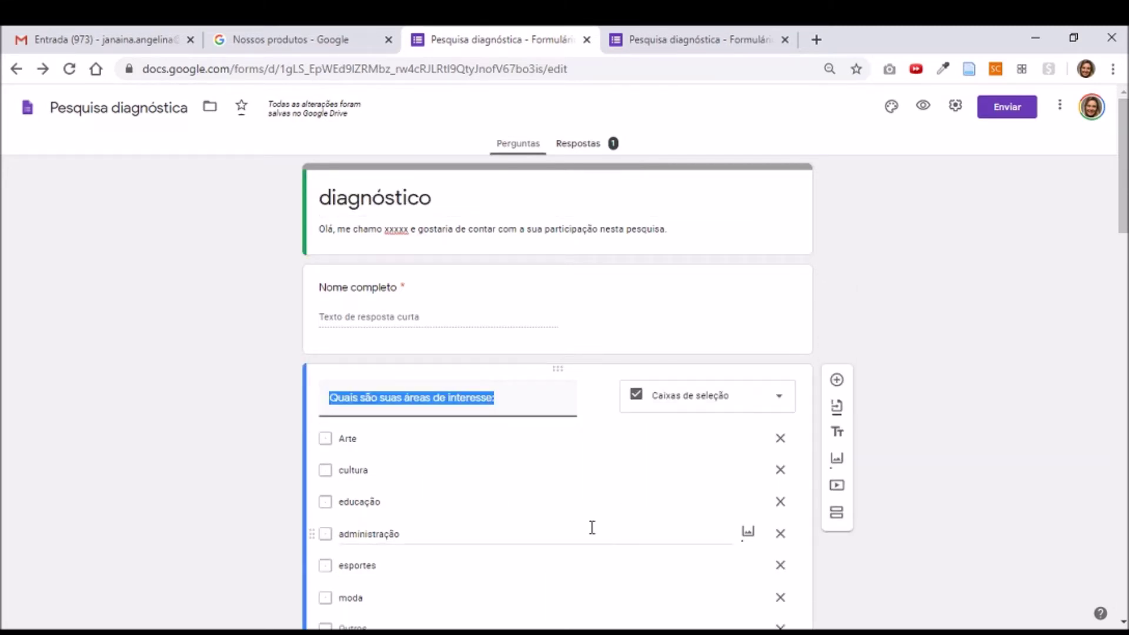
pyautogui.click(730, 327)
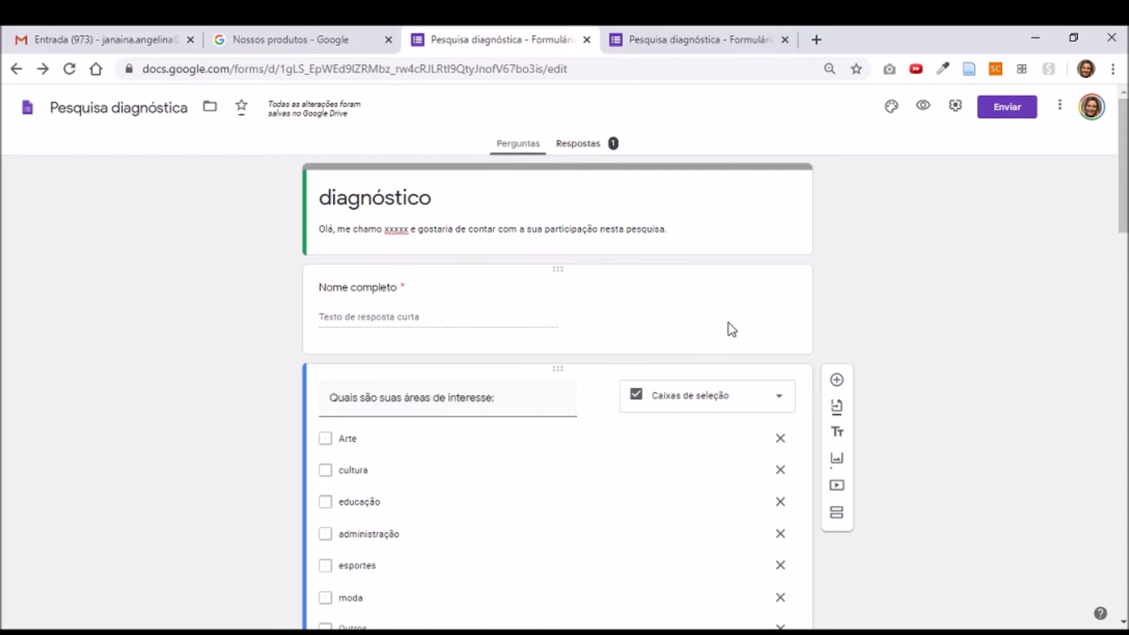
pyautogui.click(836, 414)
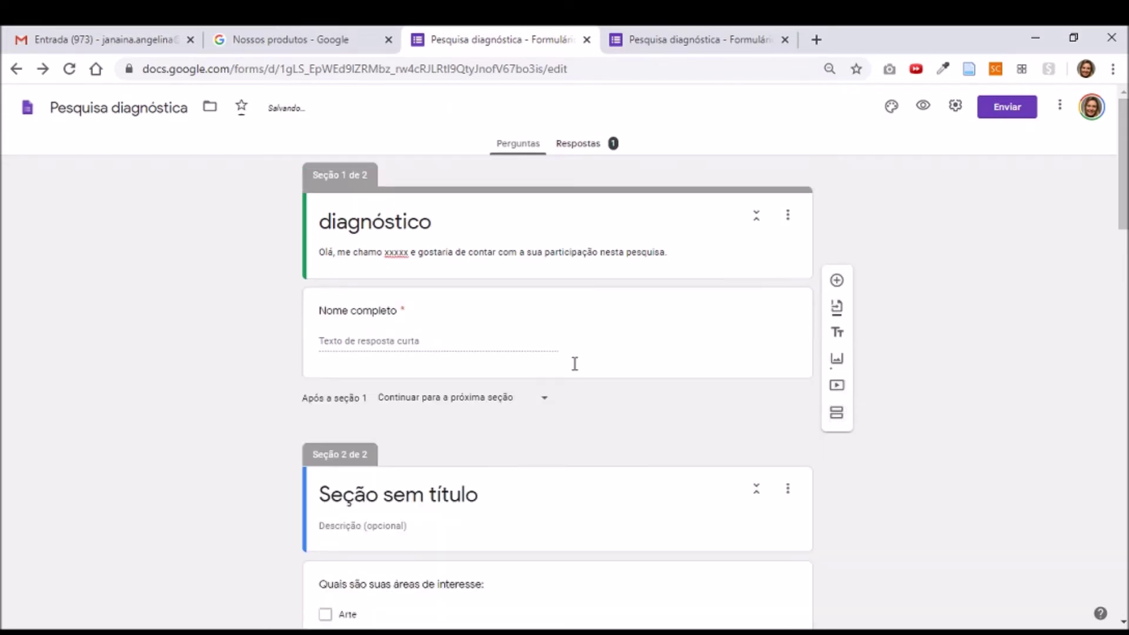
# Step: Title the second section "Caracterização" and enter "dsdfsfsfsf" as its description
pyautogui.scroll(-3, 421, 479)
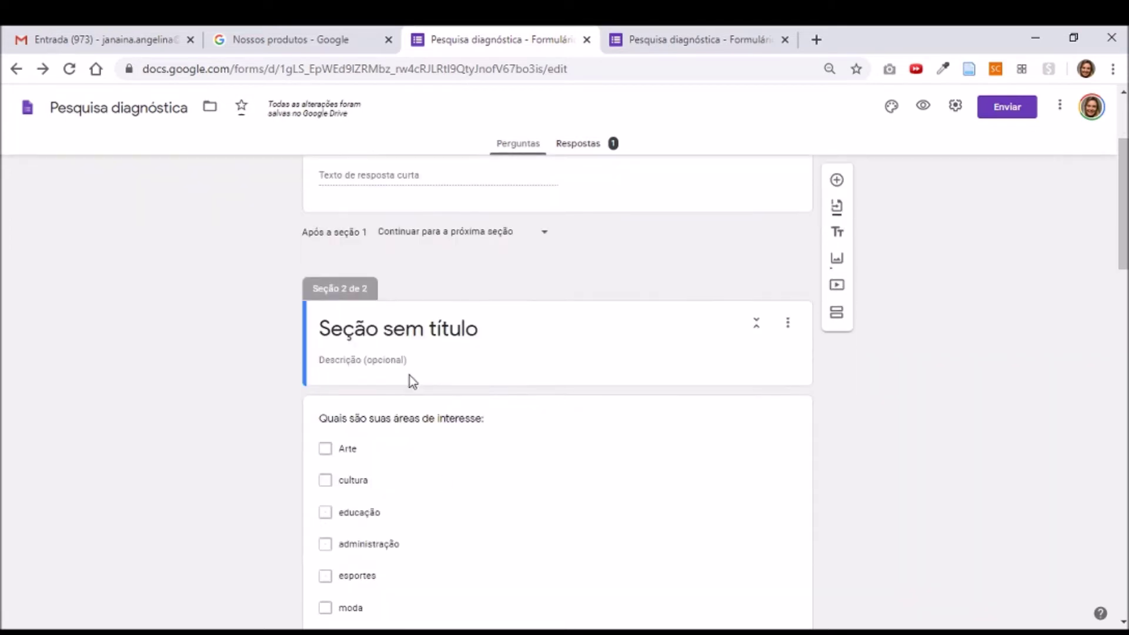
pyautogui.click(420, 329)
pyautogui.write('C')
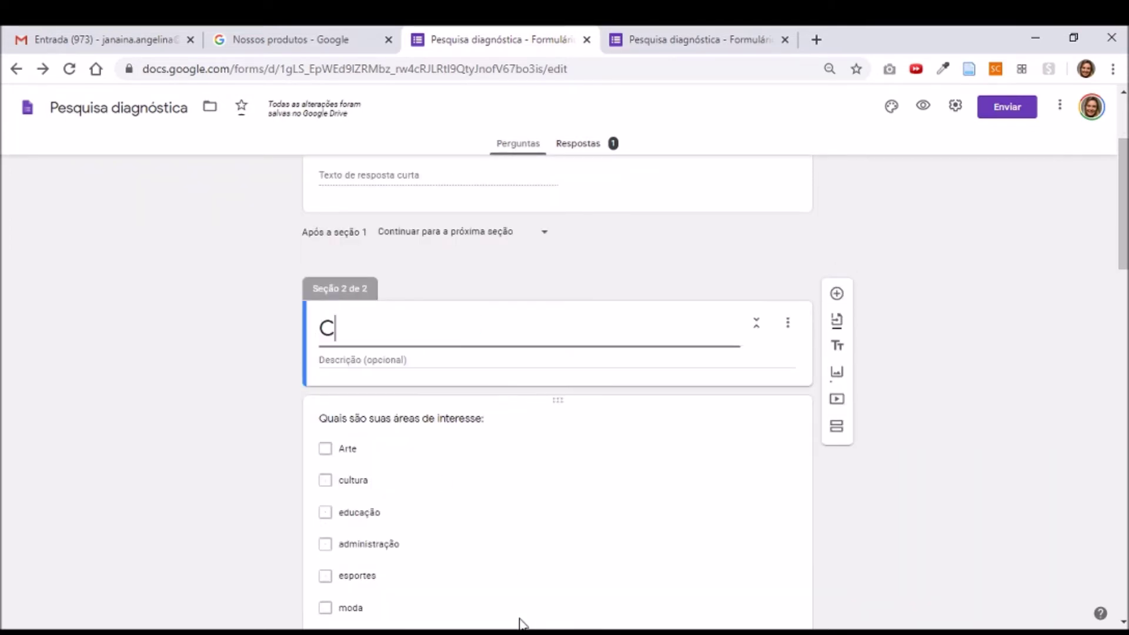
pyautogui.write('aracterização')
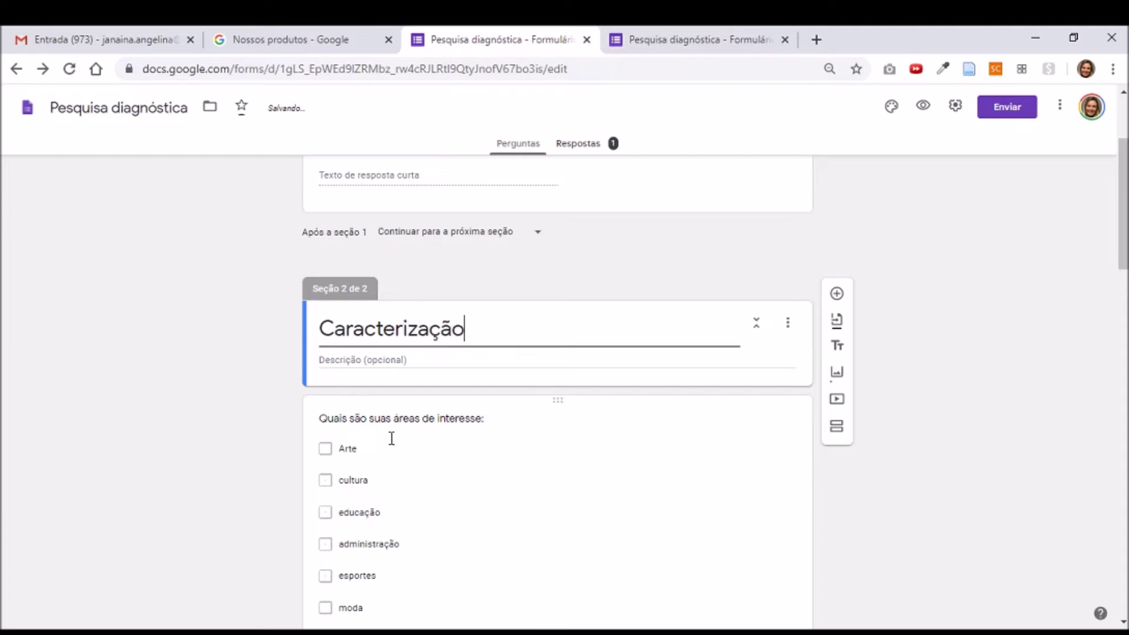
pyautogui.click(433, 360)
pyautogui.write('dsdfsfsfsf')
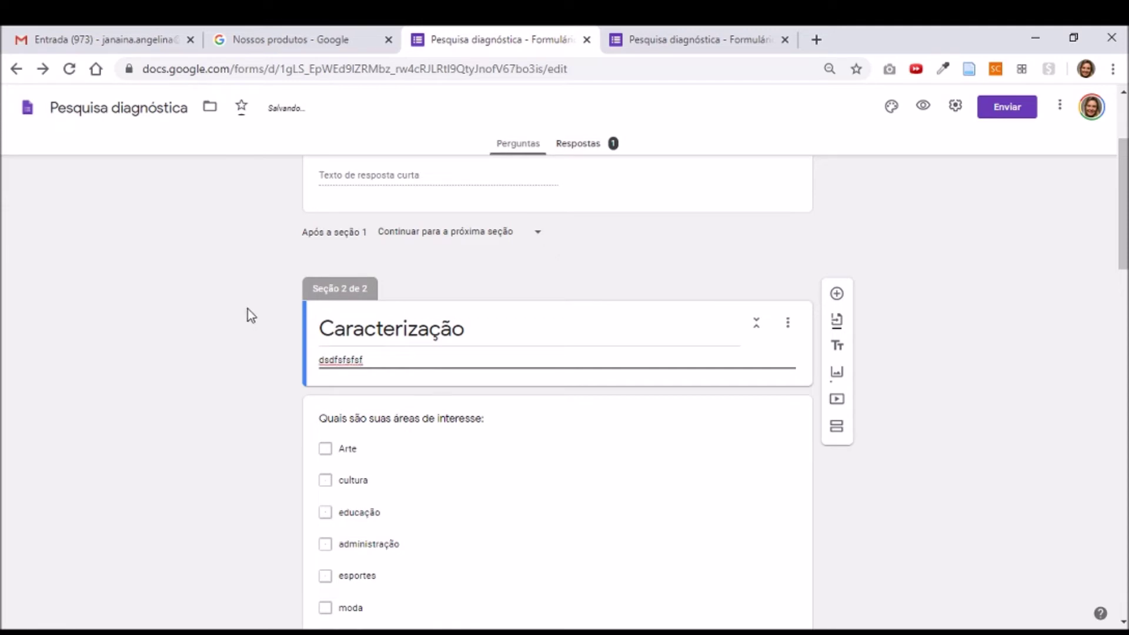
pyautogui.click(673, 273)
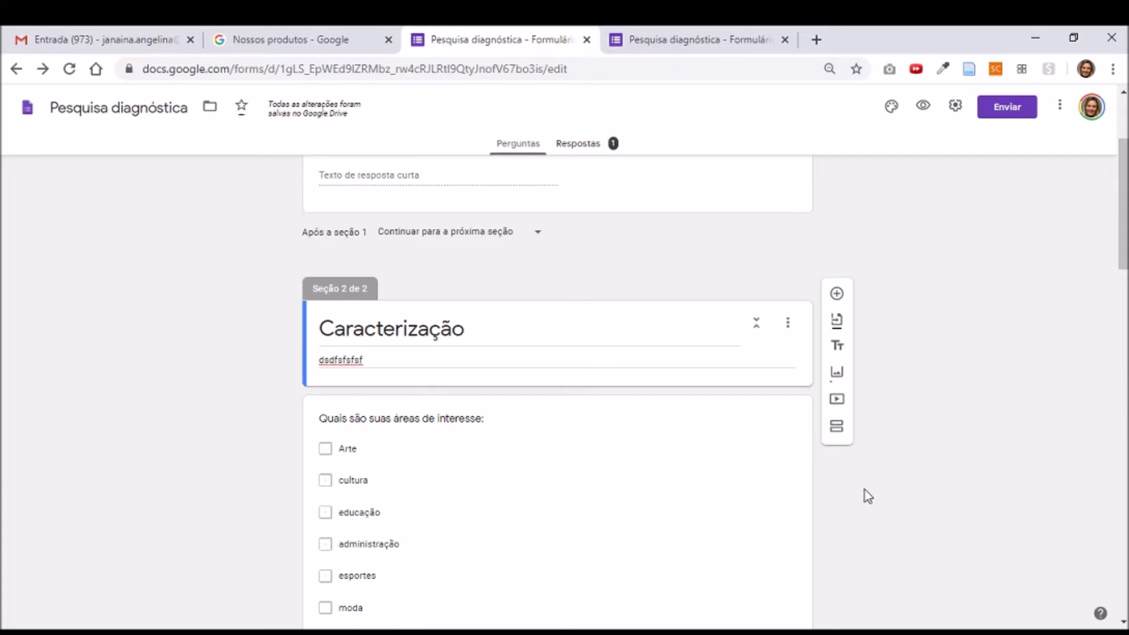
# Step: Insert another section after the multiple-choice question about the favourite colour
pyautogui.scroll(-1, 859, 474)
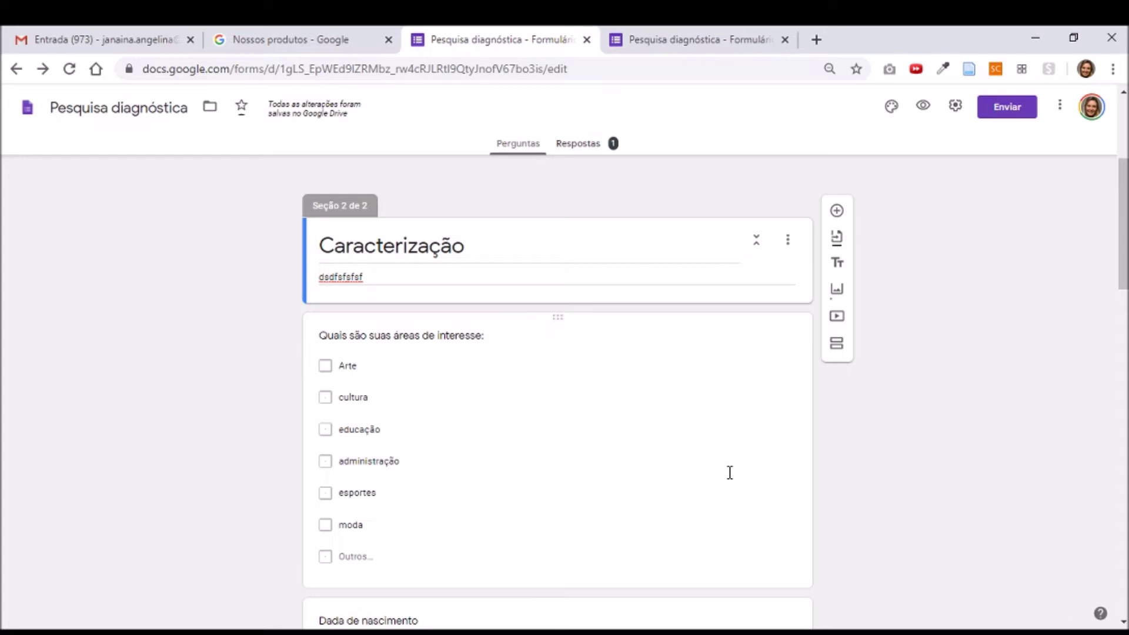
pyautogui.scroll(-3, 674, 417)
pyautogui.scroll(-4, 674, 418)
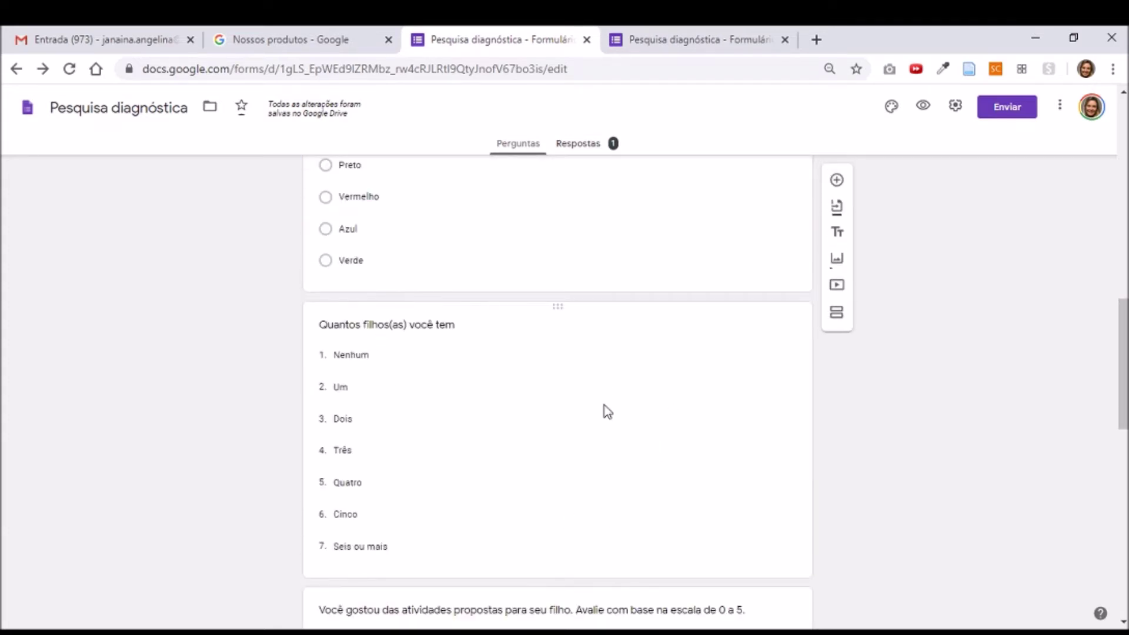
pyautogui.scroll(1, 605, 397)
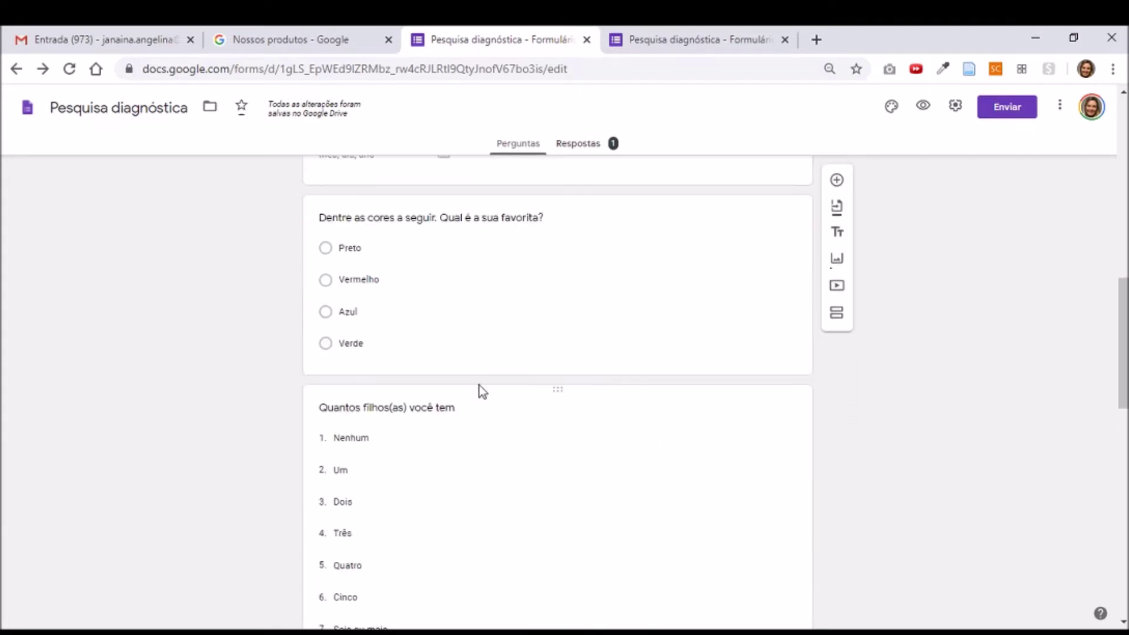
pyautogui.click(739, 320)
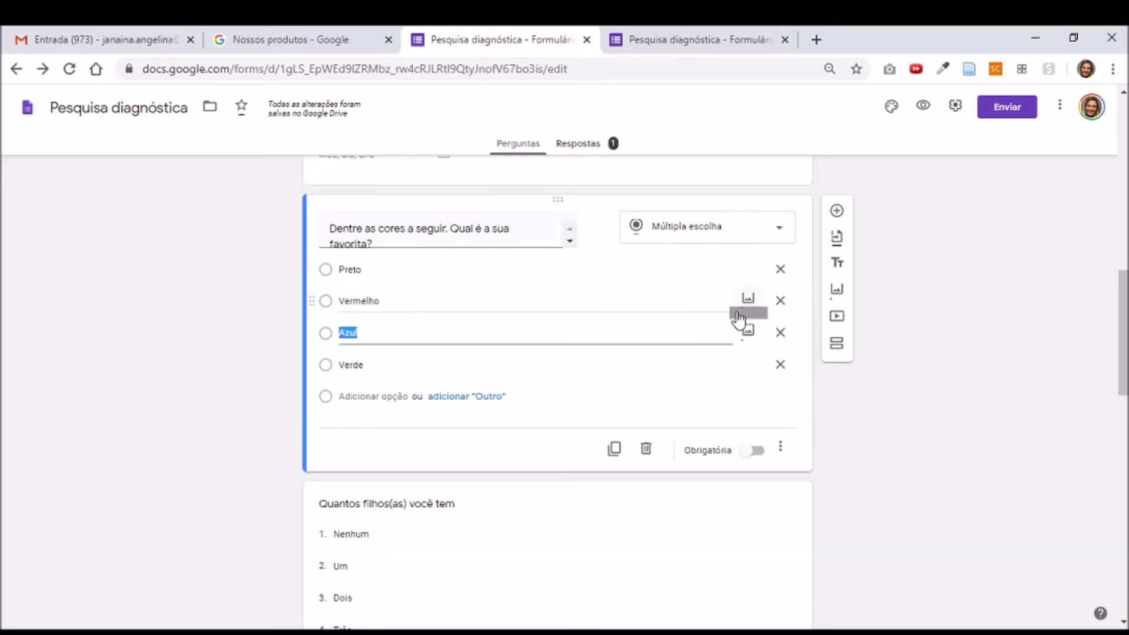
pyautogui.click(837, 344)
# Step: Review the questions in the third section and title the section "Filhos"
pyautogui.scroll(-2, 881, 412)
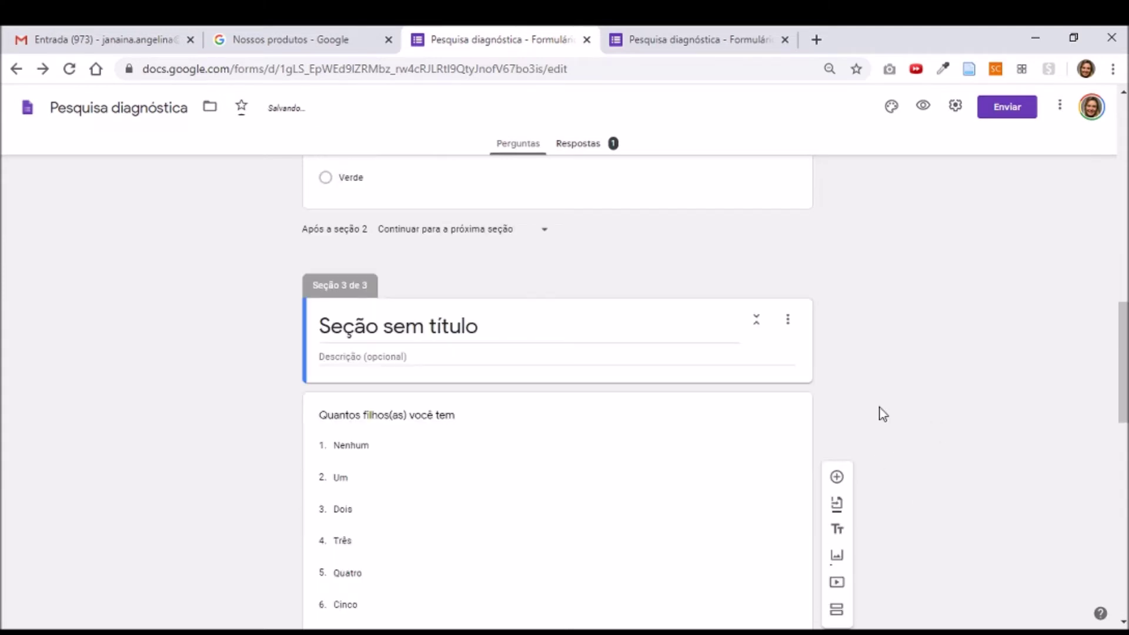
pyautogui.scroll(-1, 883, 415)
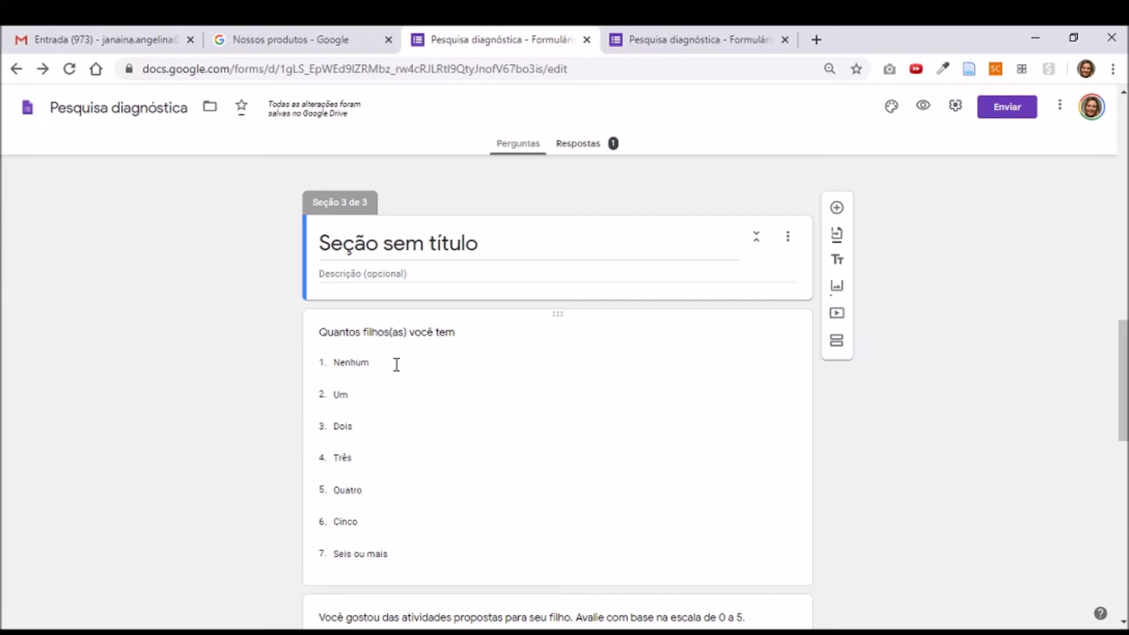
pyautogui.scroll(-5, 384, 439)
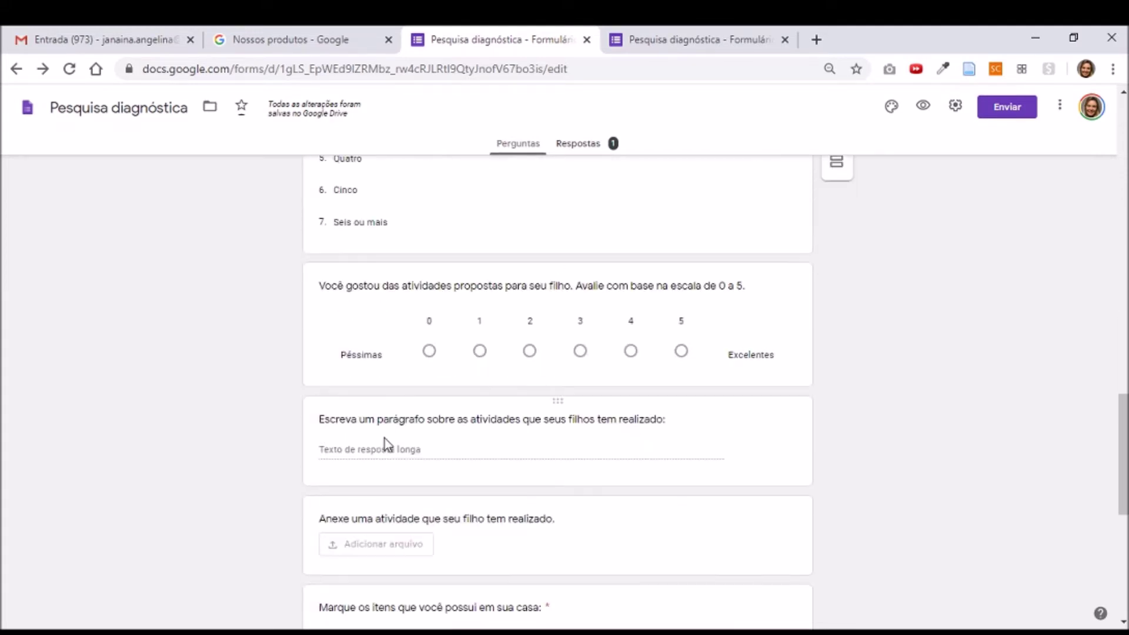
pyautogui.scroll(-3, 395, 403)
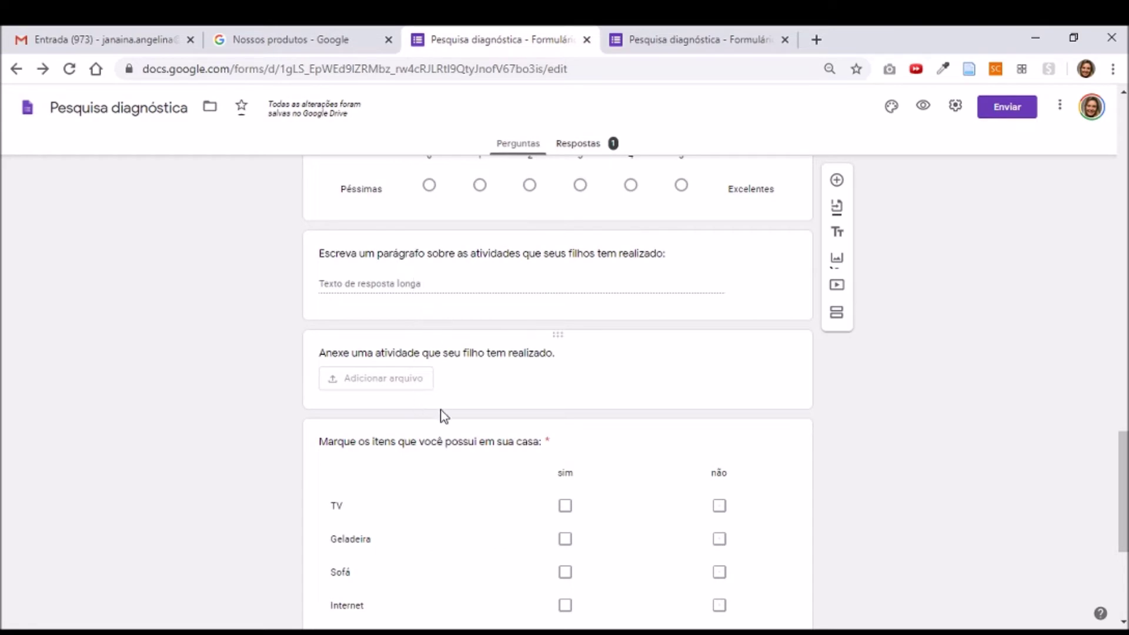
pyautogui.scroll(8, 441, 406)
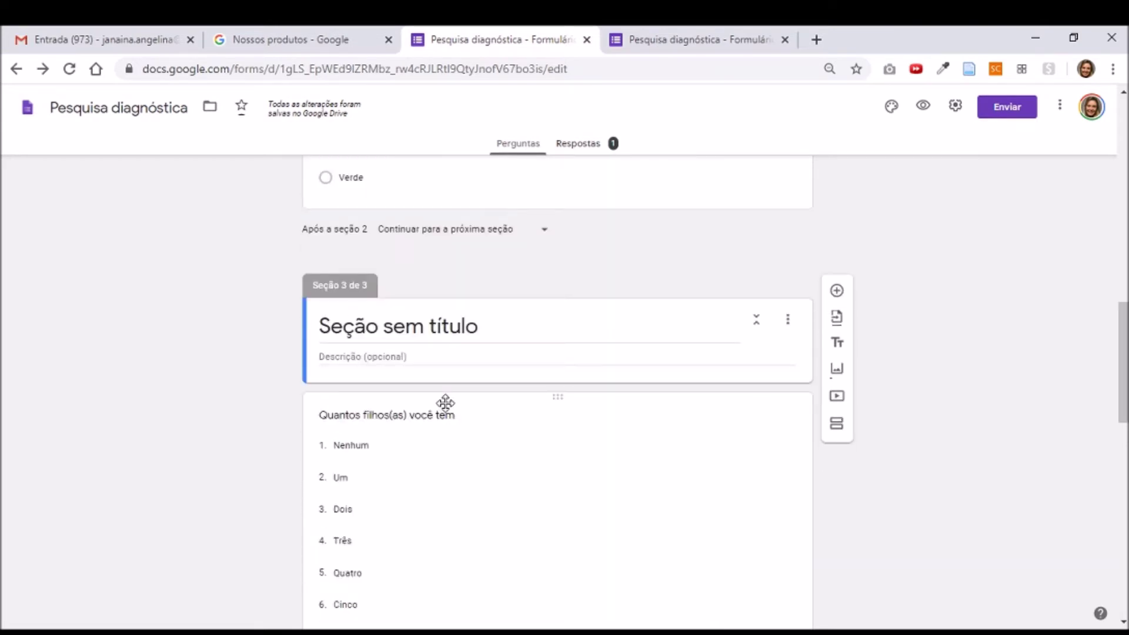
pyautogui.click(514, 327)
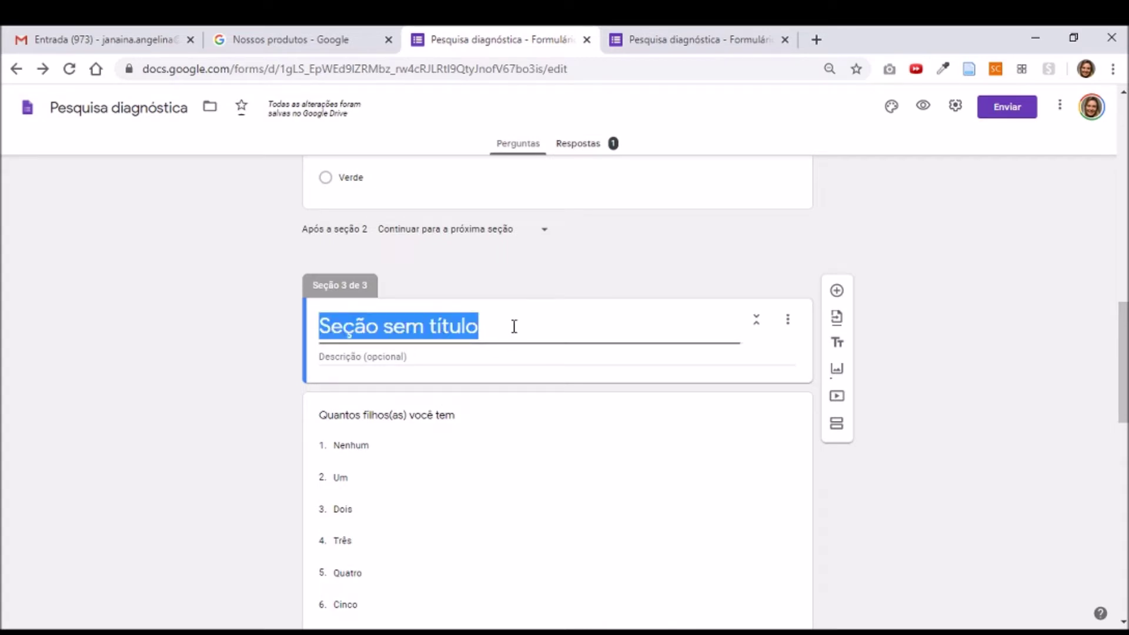
pyautogui.write('Filhos')
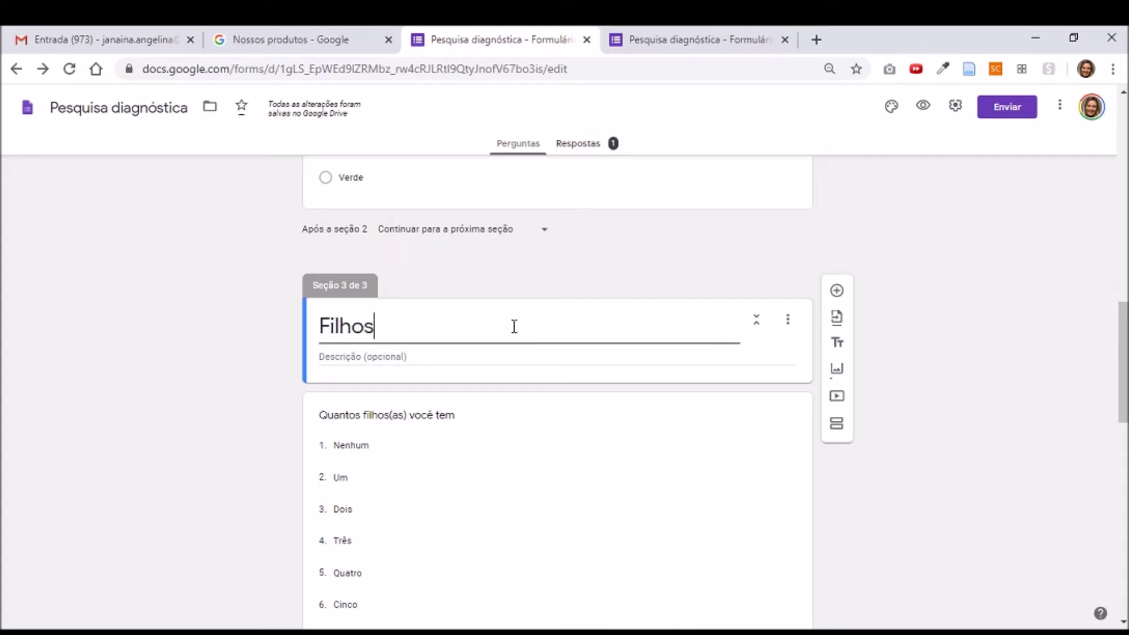
# Step: Enable going to a section based on the answer for the dropdown question "Quantos filhos(as) você tem"
pyautogui.scroll(-3, 506, 327)
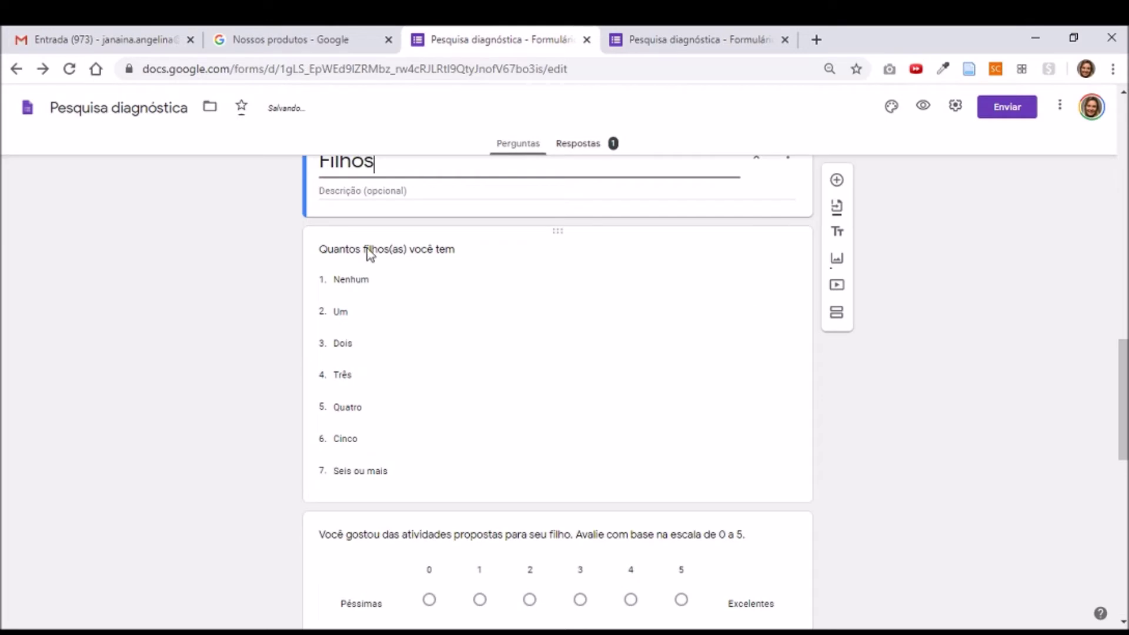
pyautogui.click(672, 435)
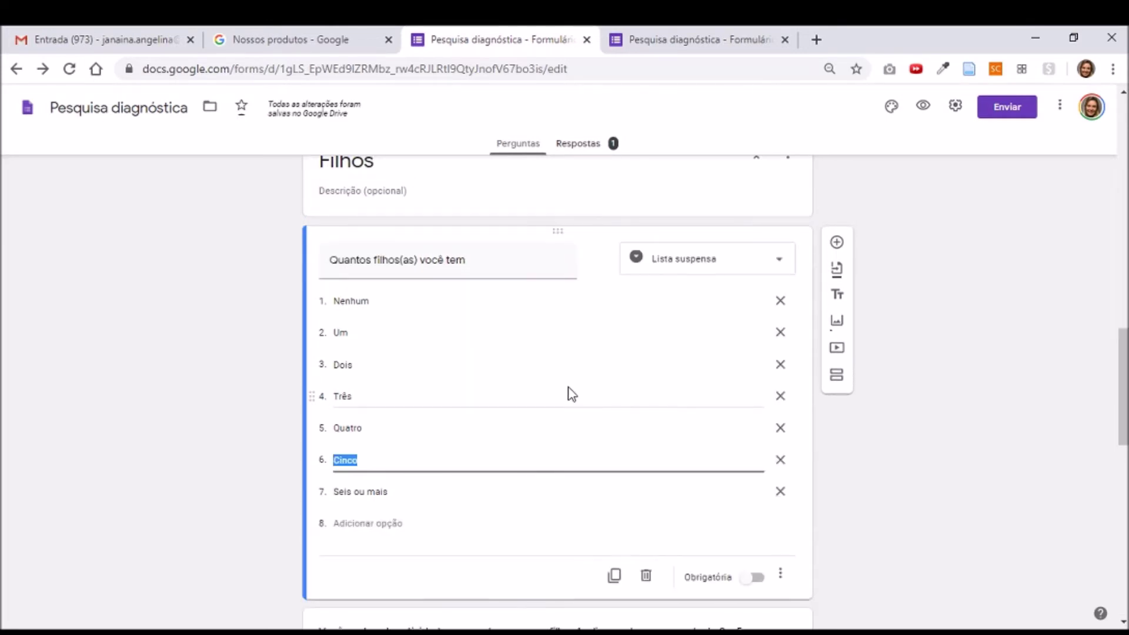
pyautogui.scroll(-1, 783, 491)
pyautogui.click(782, 492)
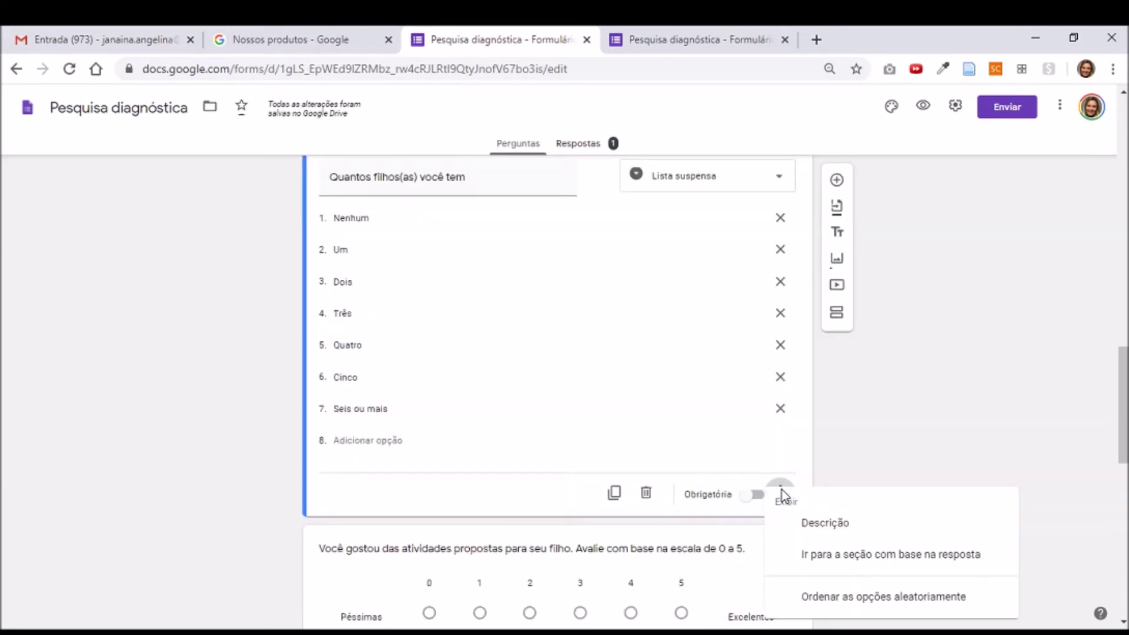
pyautogui.click(900, 555)
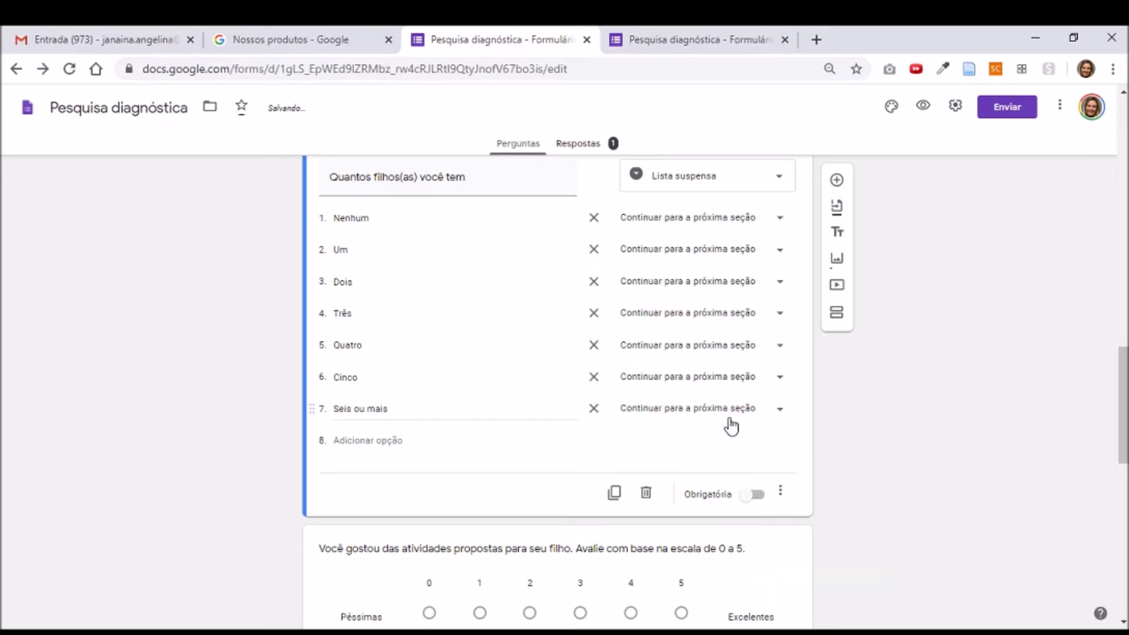
# Step: Insert a new section between the number-of-children question and the 0 to 5 rating question
pyautogui.scroll(1, 725, 431)
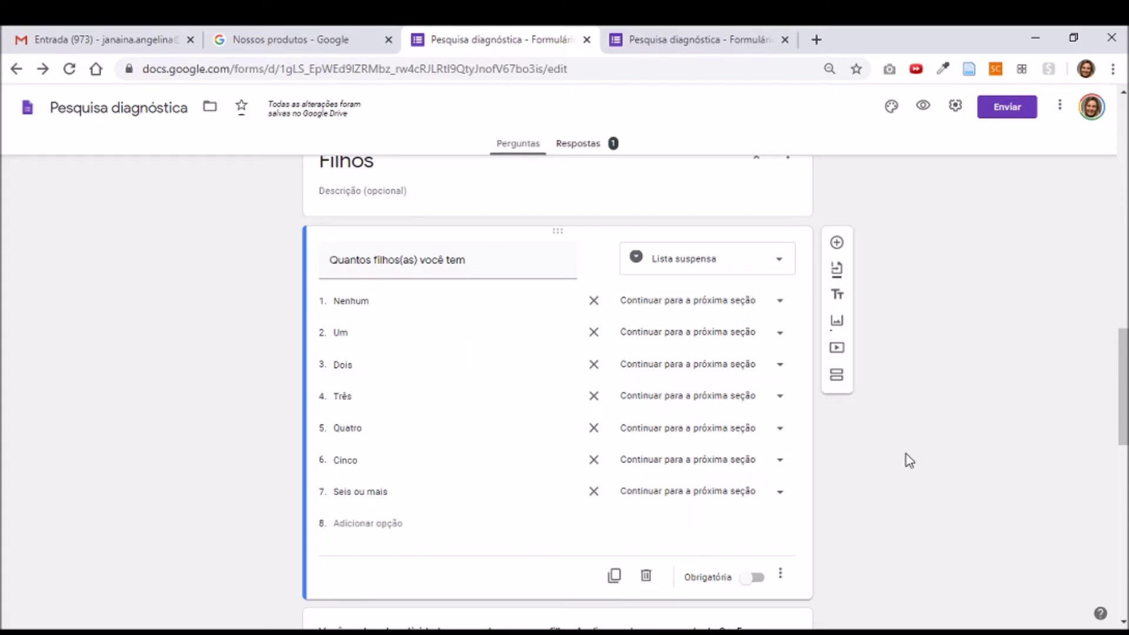
pyautogui.scroll(-3, 906, 454)
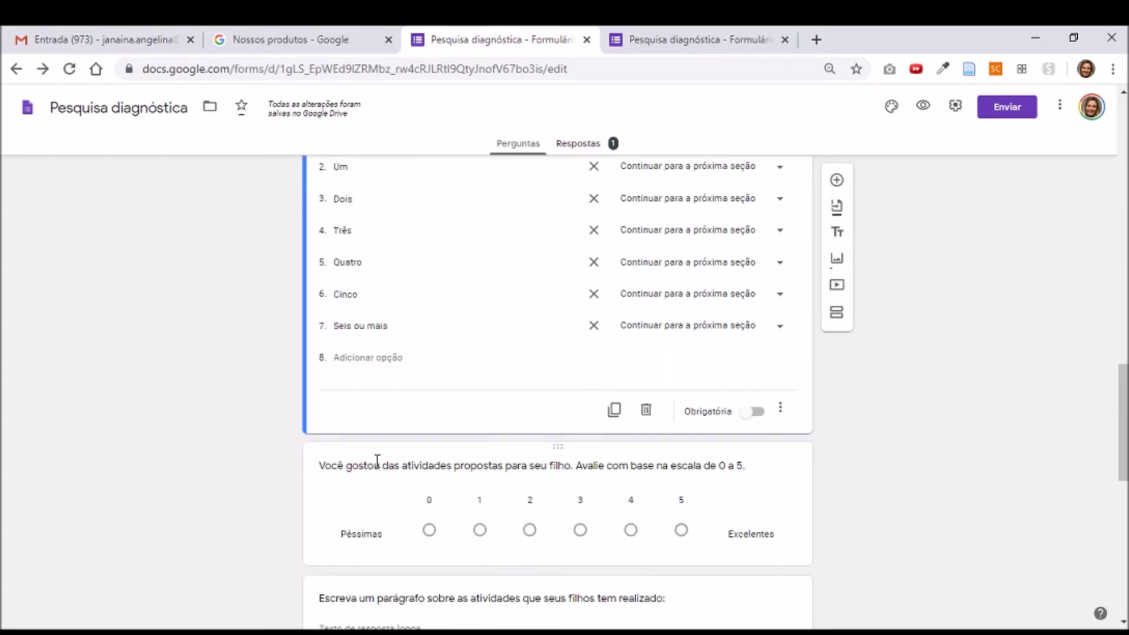
pyautogui.click(838, 314)
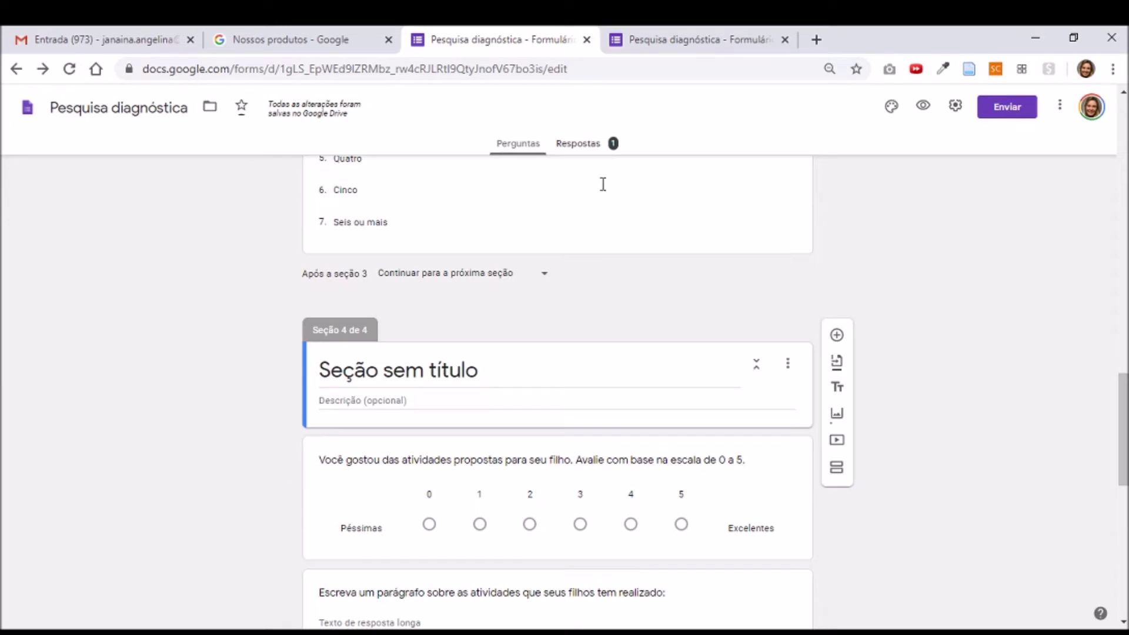
# Step: Clear the title "Filhos" from the third section
pyautogui.scroll(-1, 616, 325)
pyautogui.scroll(3, 529, 338)
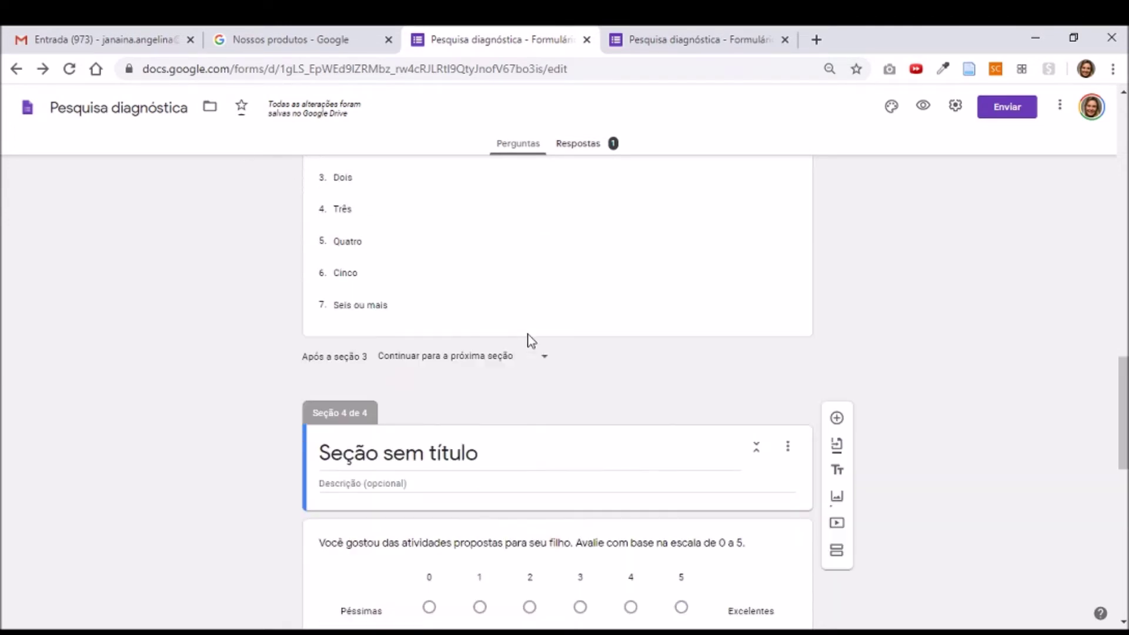
pyautogui.scroll(4, 529, 338)
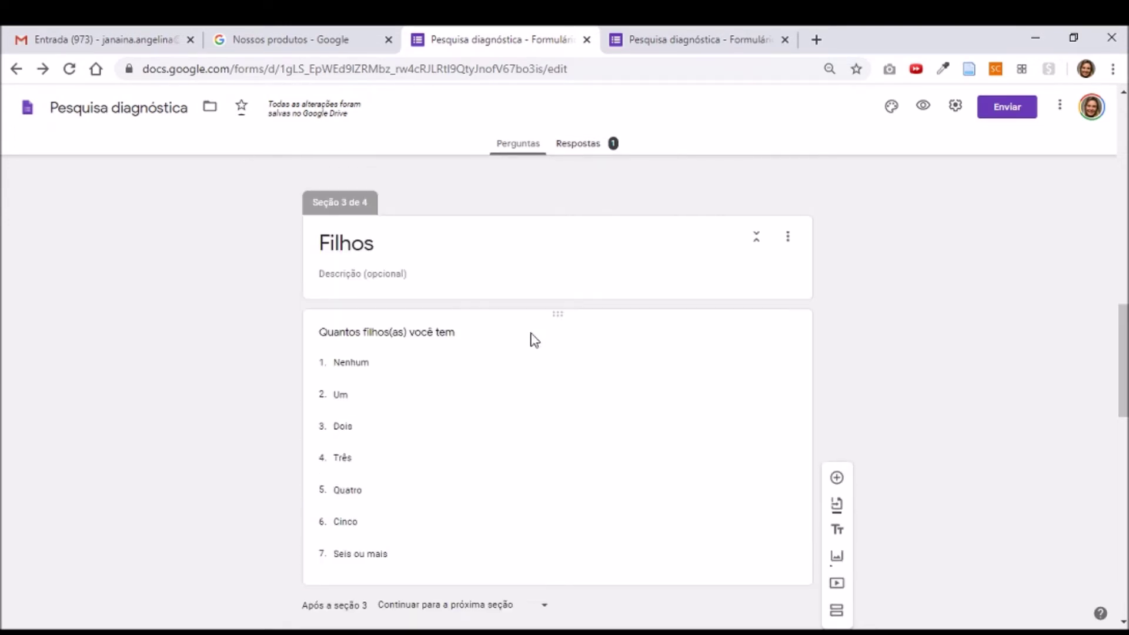
pyautogui.scroll(-4, 582, 373)
pyautogui.scroll(-1, 550, 373)
pyautogui.scroll(7, 573, 308)
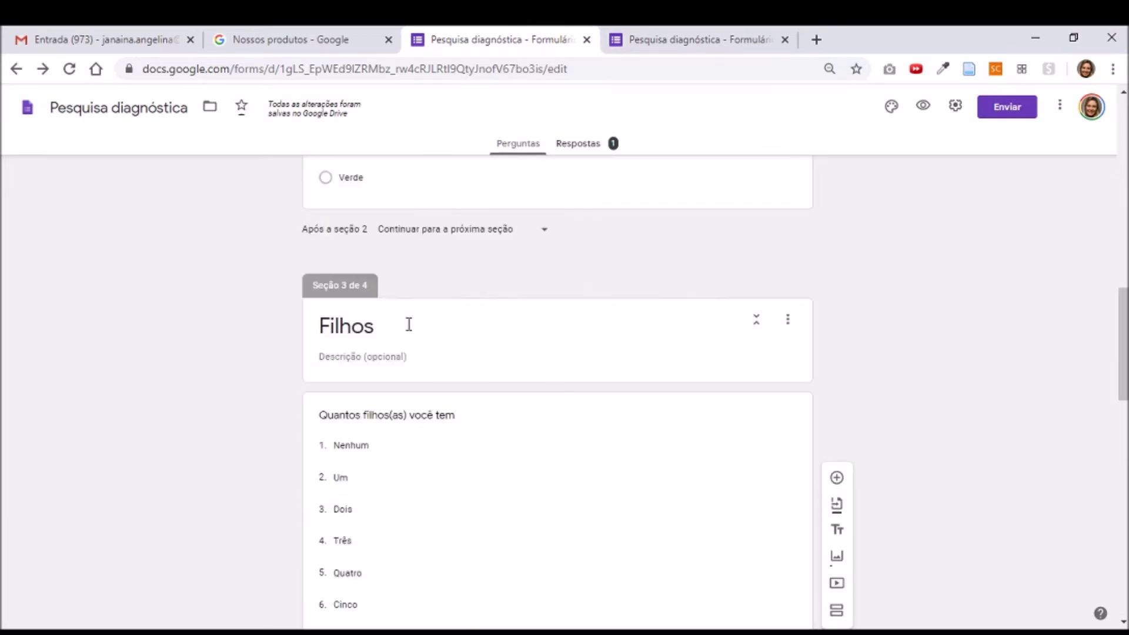
pyautogui.doubleClick(408, 325)
pyautogui.press('BackSpace')
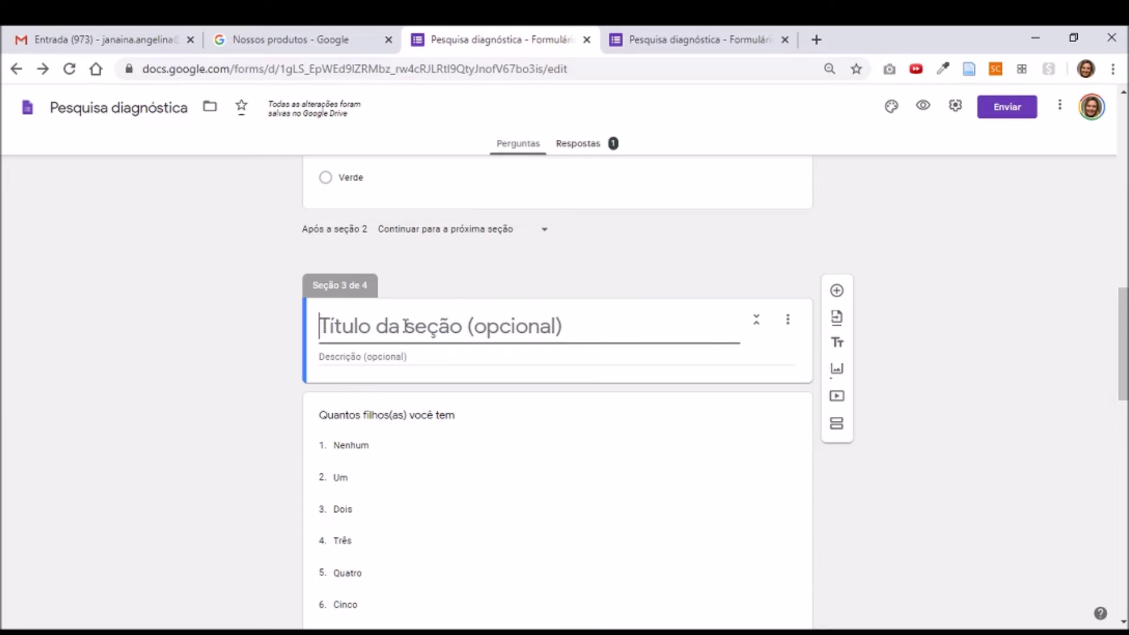
pyautogui.scroll(-1, 482, 397)
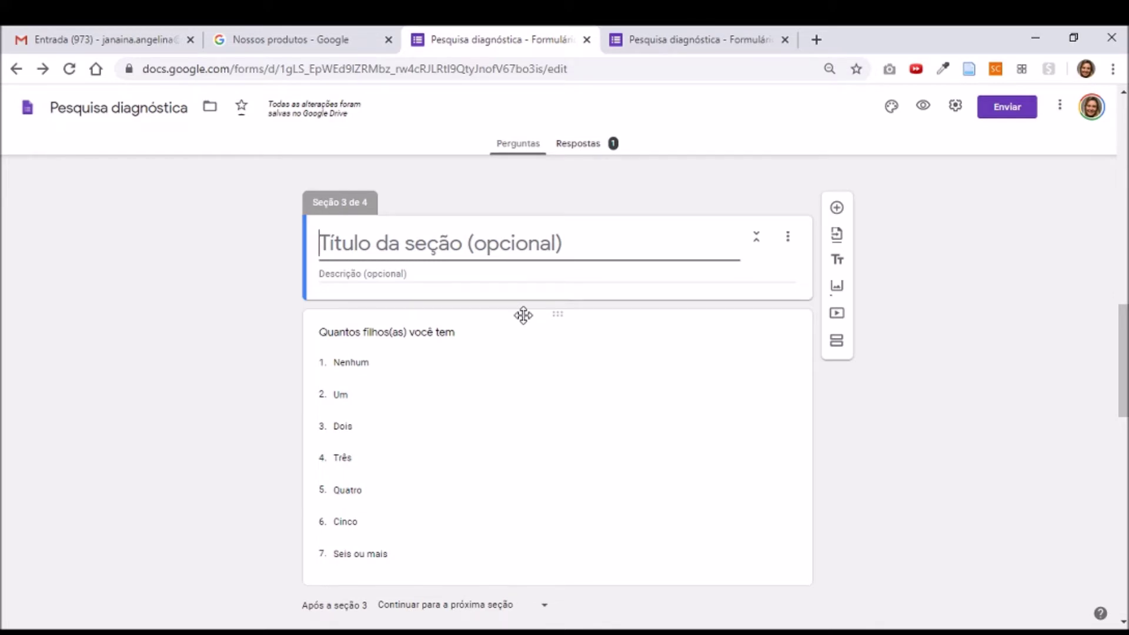
# Step: Title the fourth section "Filhos", above the 0 to 5 rating question
pyautogui.scroll(-4, 509, 348)
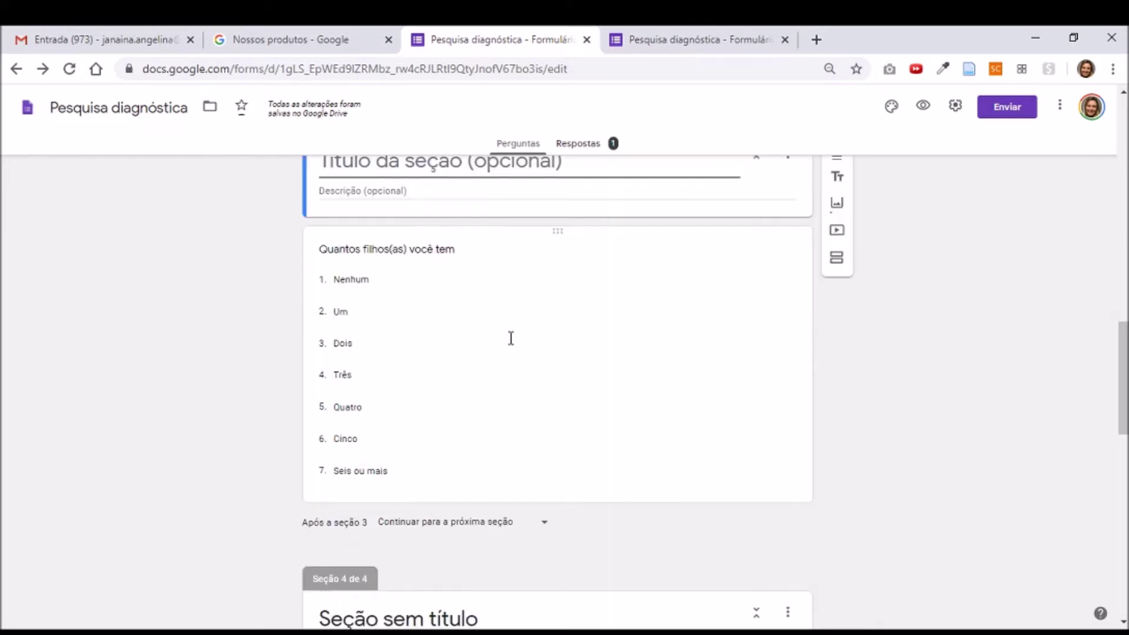
pyautogui.click(485, 453)
pyautogui.write('Fy')
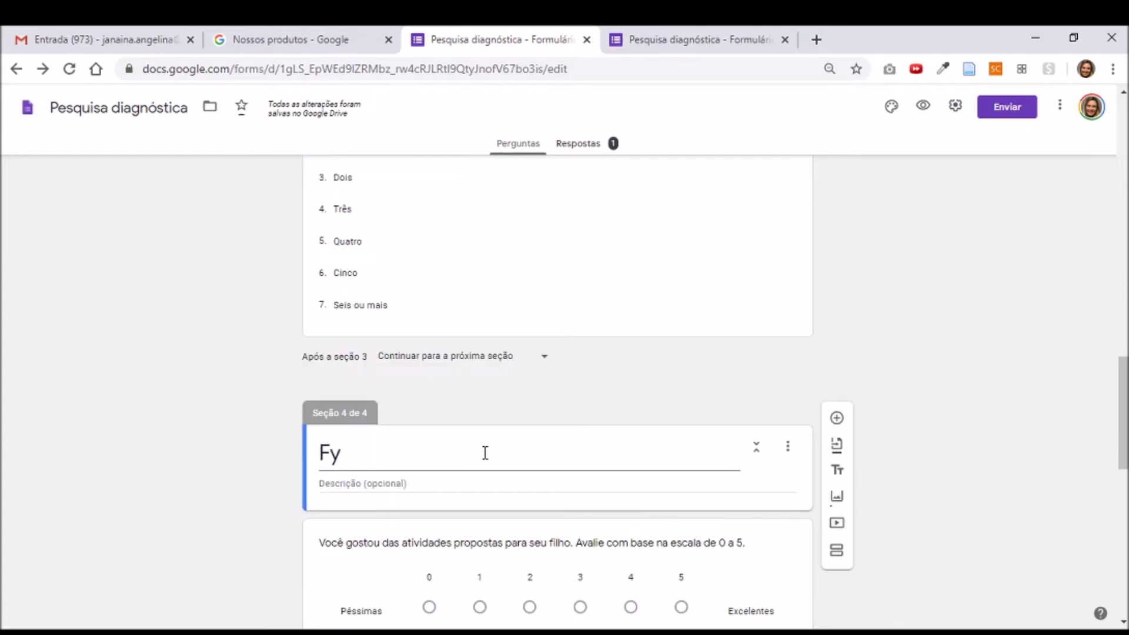
pyautogui.write('lhohos')
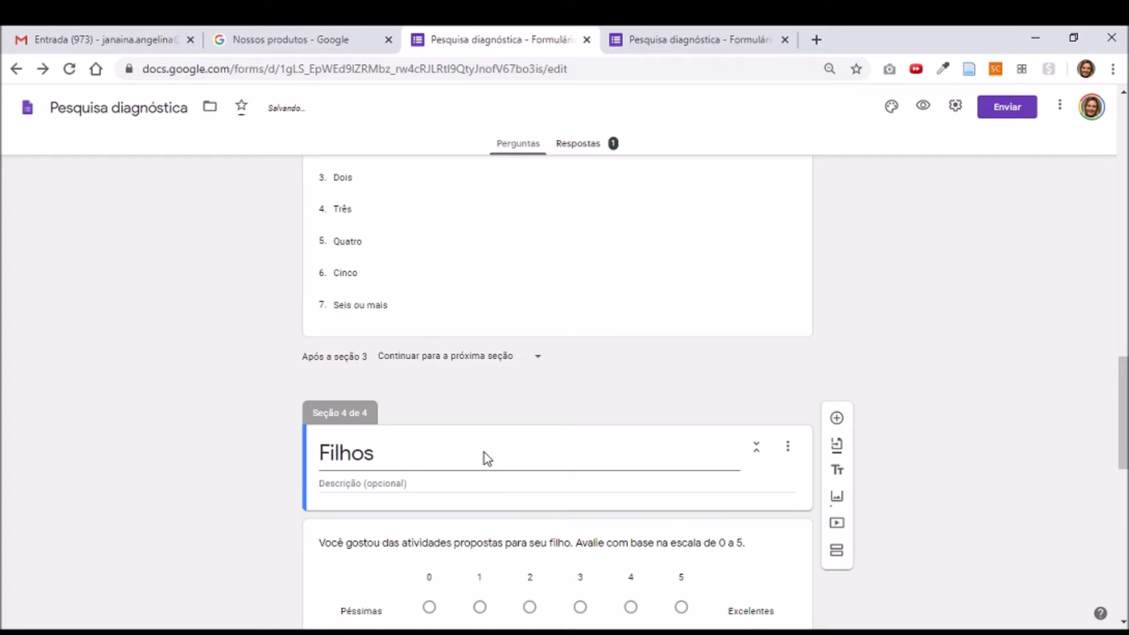
# Step: Insert a new section between the question "Anexe uma atividade que seu filho tem realizado." and the household items checkbox grid
pyautogui.scroll(-8, 488, 459)
pyautogui.scroll(-1, 686, 502)
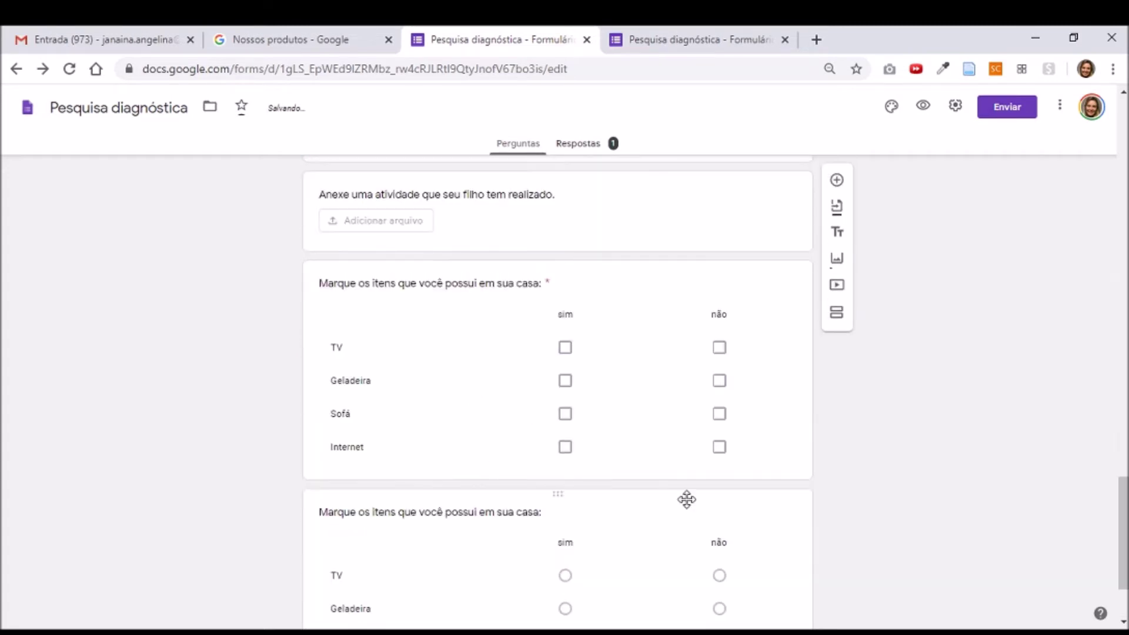
pyautogui.scroll(3, 705, 506)
pyautogui.click(707, 380)
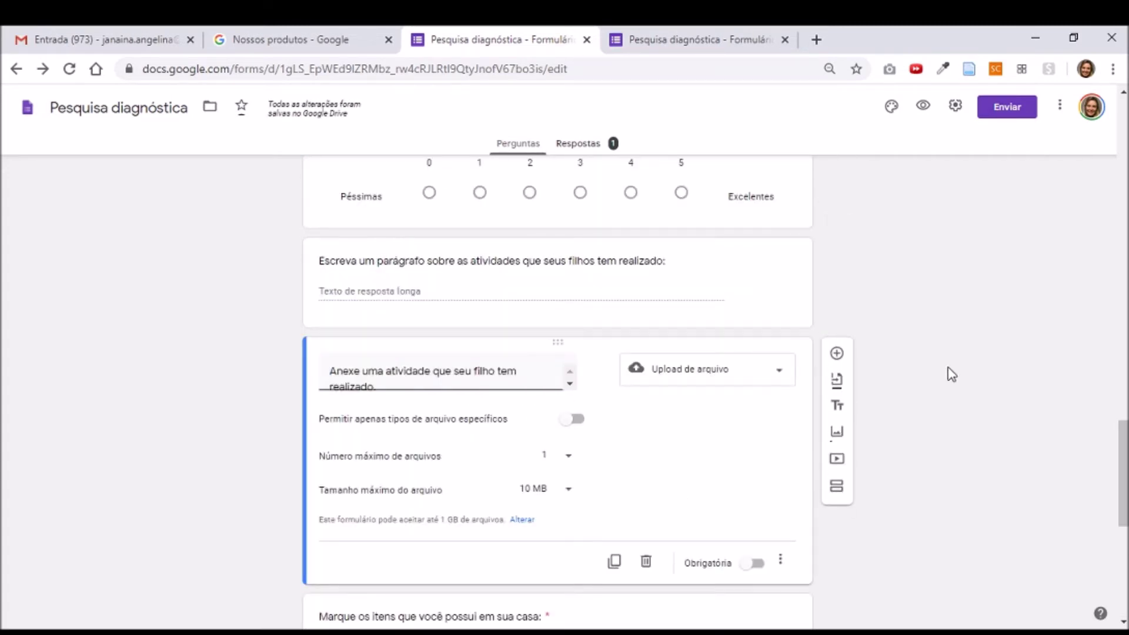
pyautogui.click(836, 484)
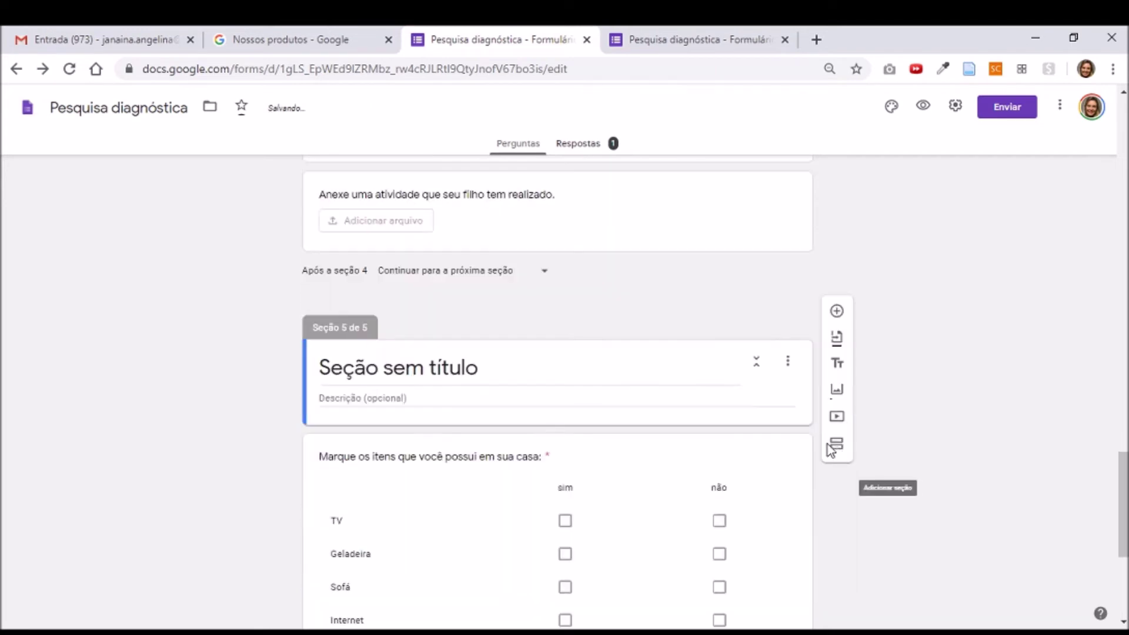
# Step: Title the fifth section "Dados de Infraestrutura"
pyautogui.click(423, 373)
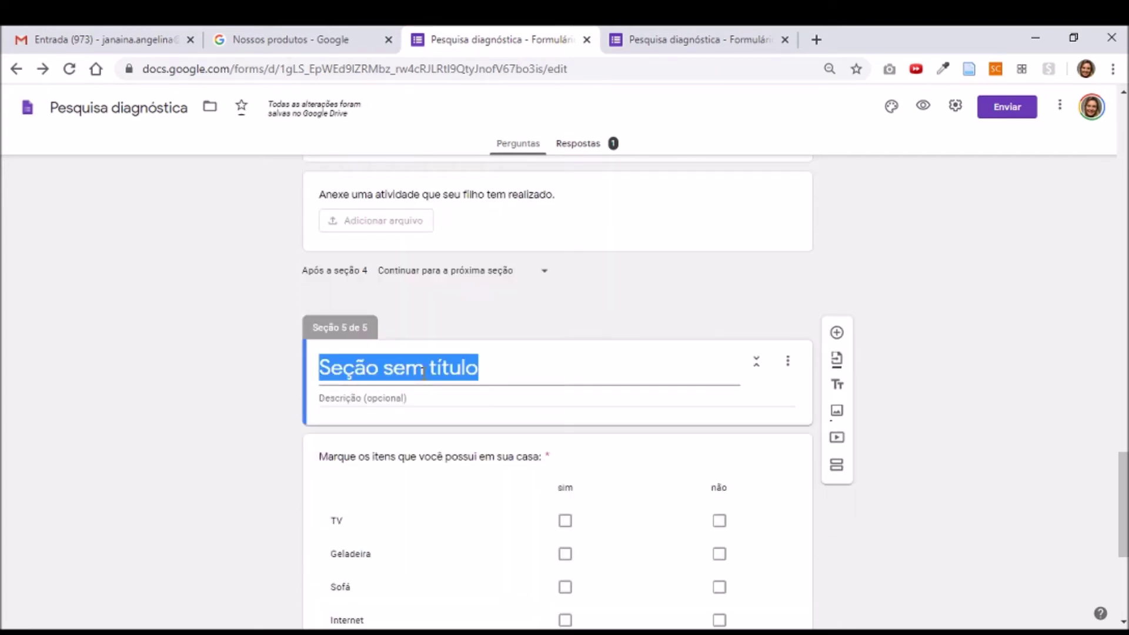
pyautogui.write('Dados ')
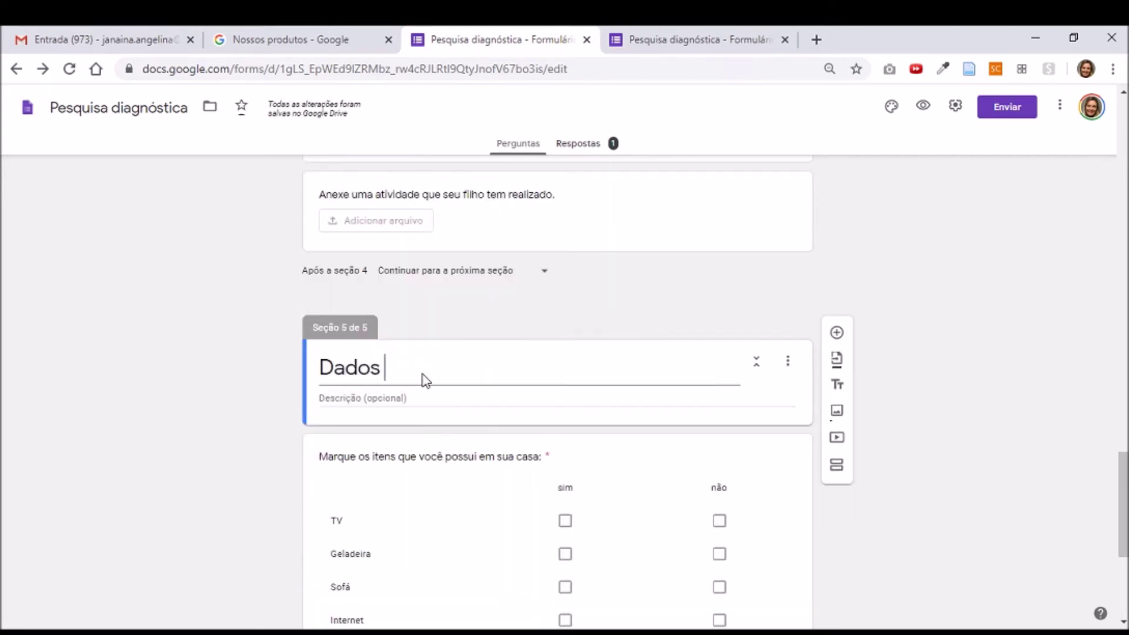
pyautogui.write('de Infraestrutura')
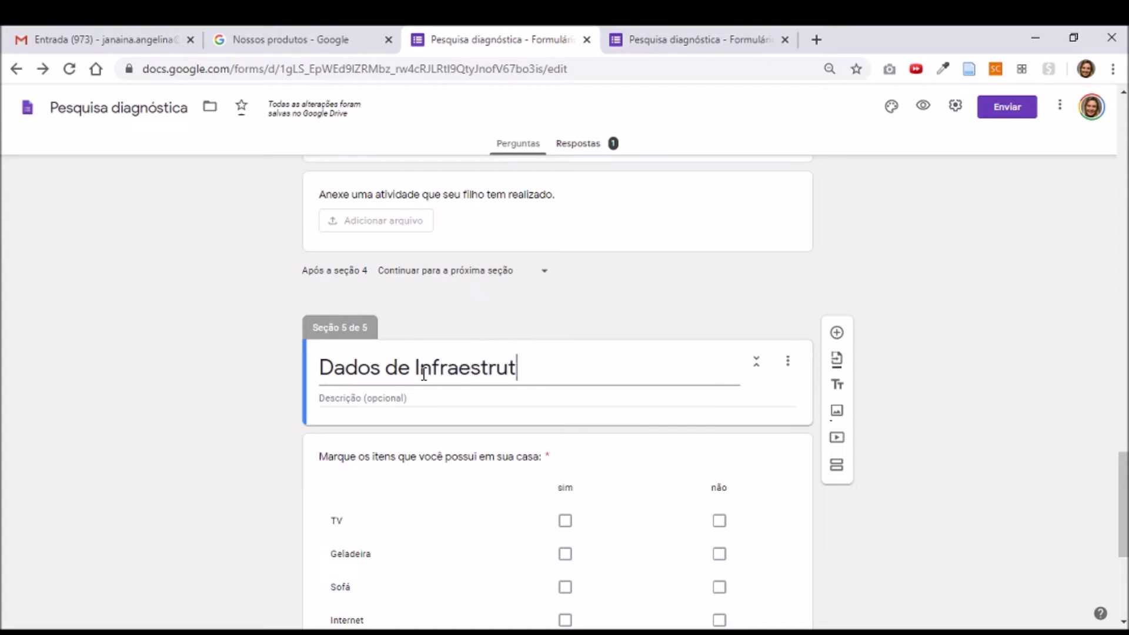
pyautogui.click(225, 339)
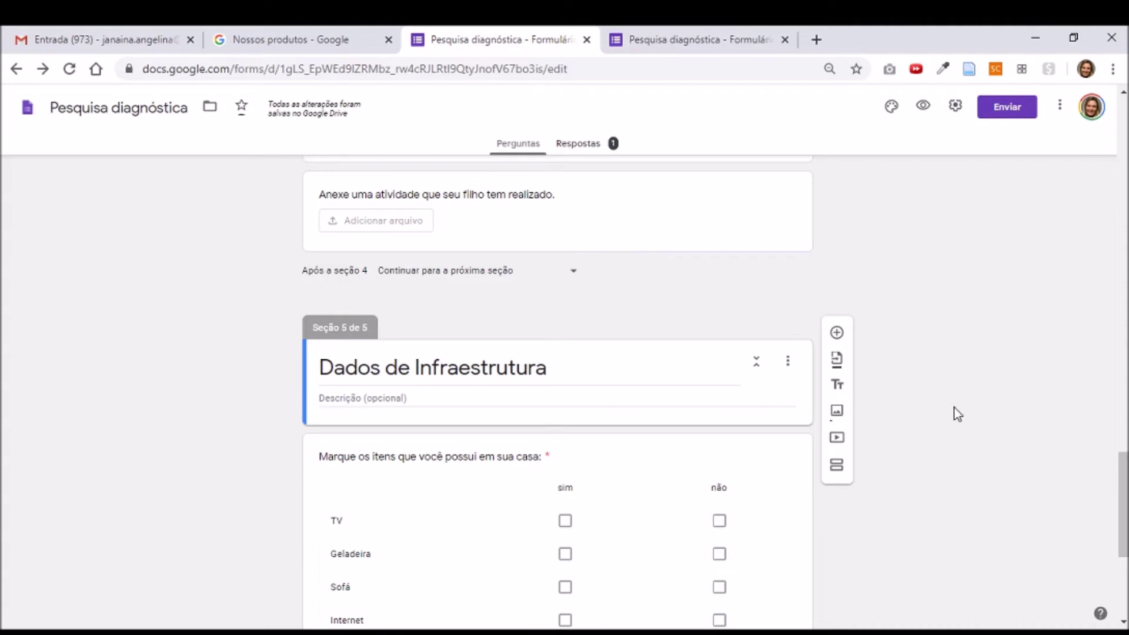
# Step: Route the answer "Nenhum" of the question "Quantos filhos(as) você tem" to section 5 (Dados de Infraestrutura)
pyautogui.scroll(12, 915, 397)
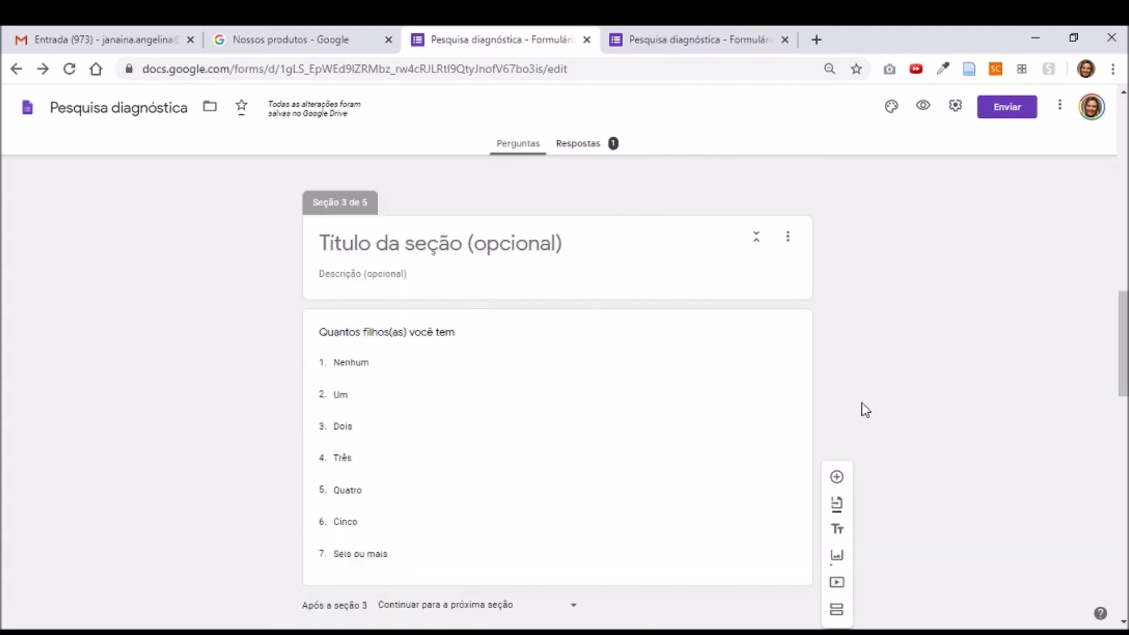
pyautogui.scroll(-1, 635, 392)
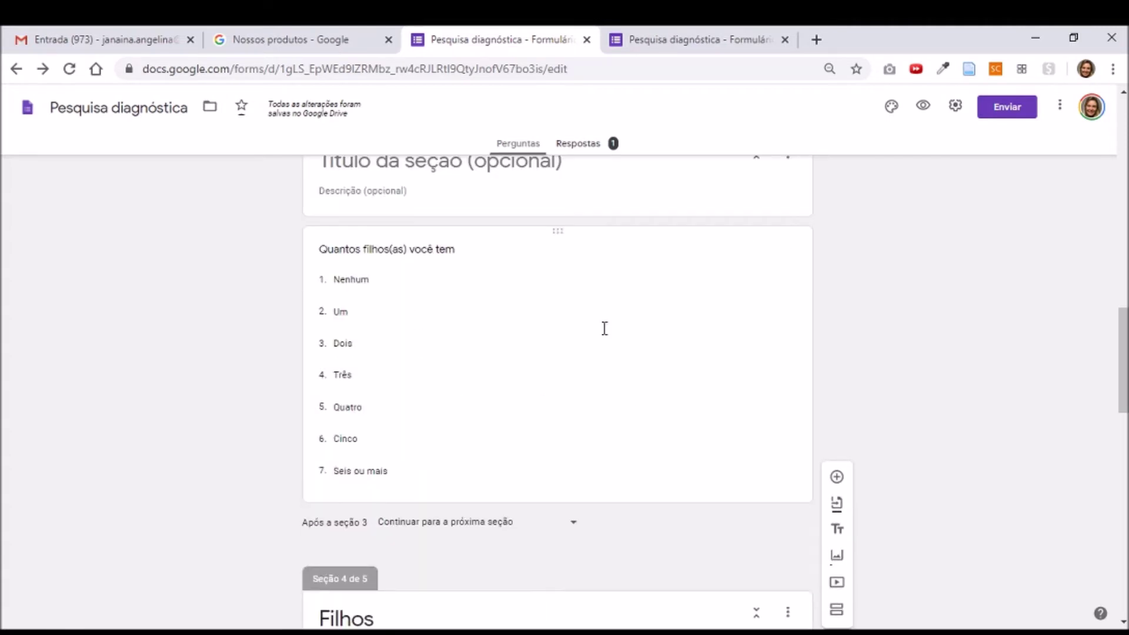
pyautogui.click(708, 313)
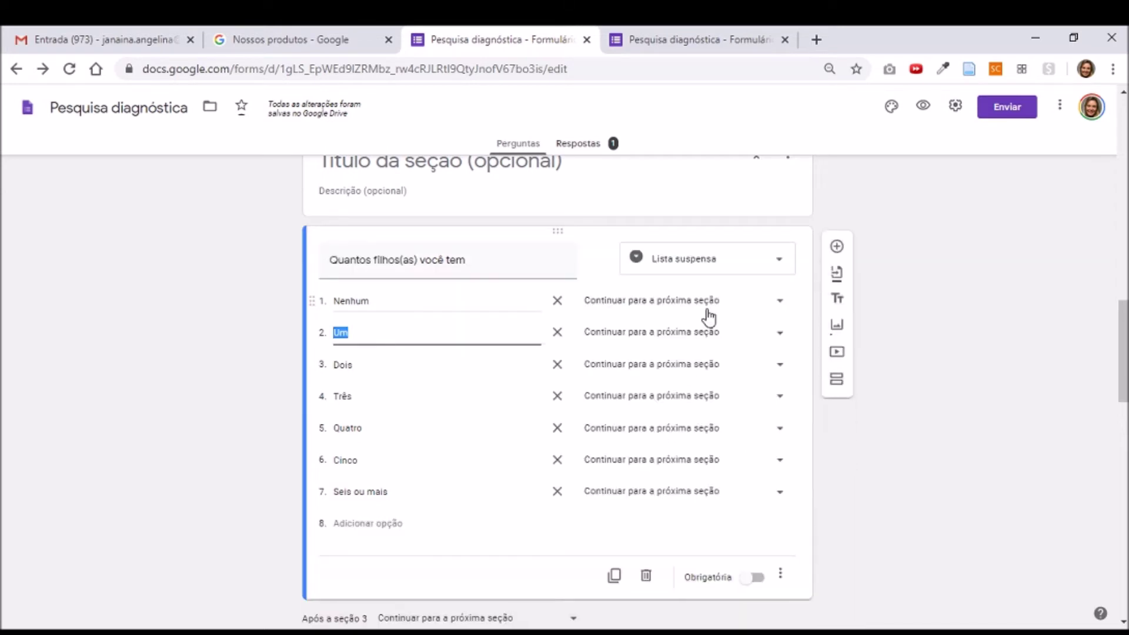
pyautogui.scroll(-1, 876, 522)
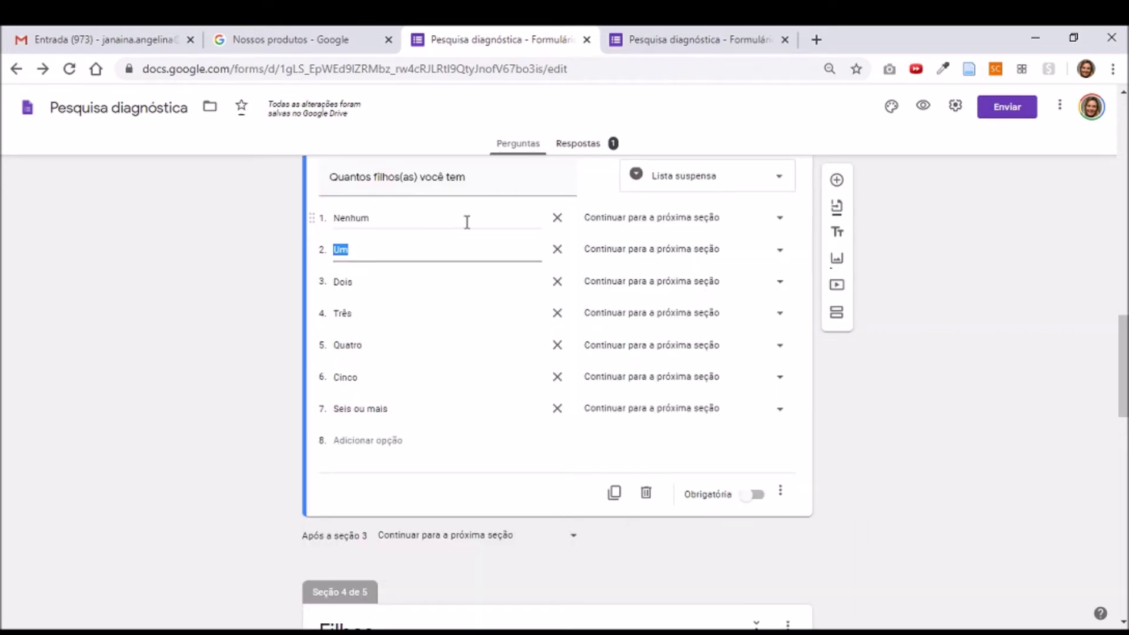
pyautogui.click(780, 218)
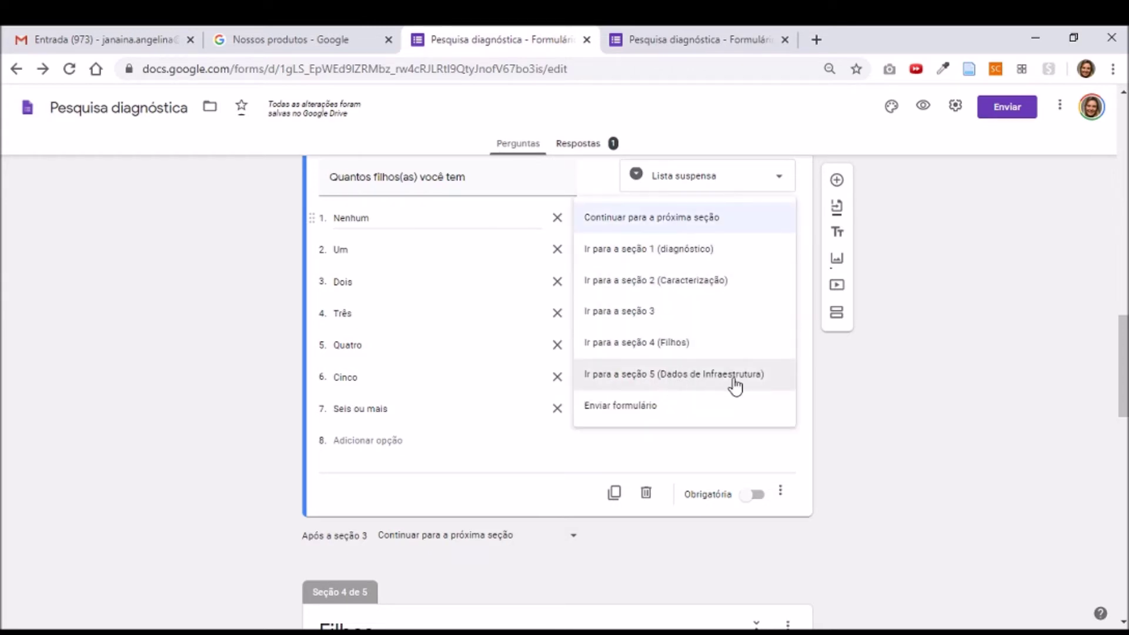
pyautogui.click(712, 374)
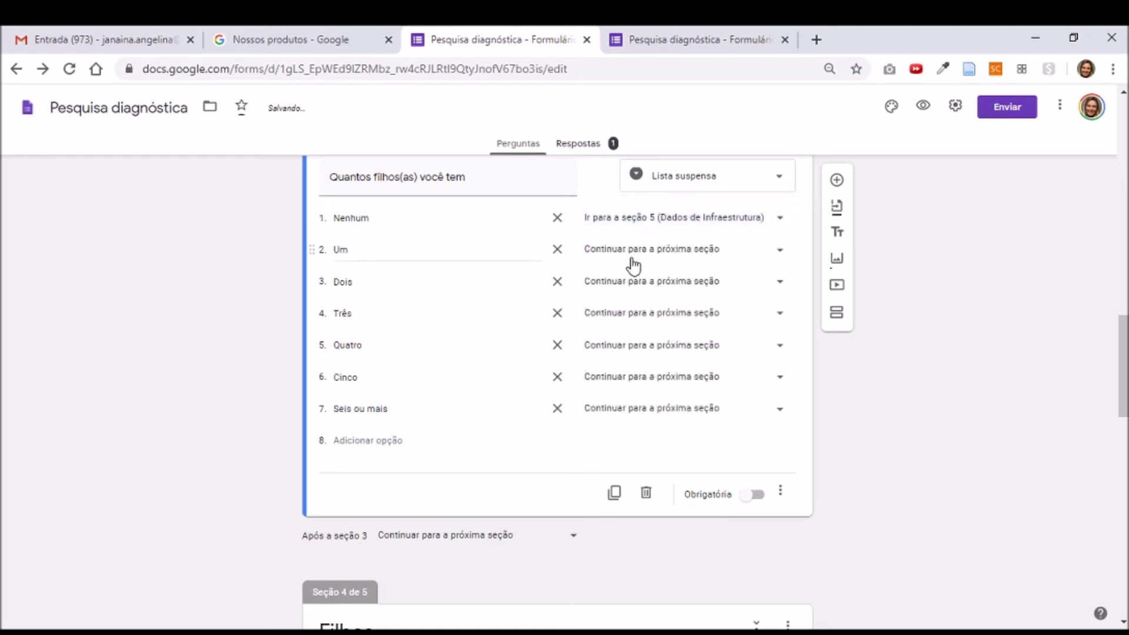
# Step: Route each answer from "Um" to "Seis ou mais" of the number-of-children question to section 4 (Filhos)
pyautogui.click(782, 253)
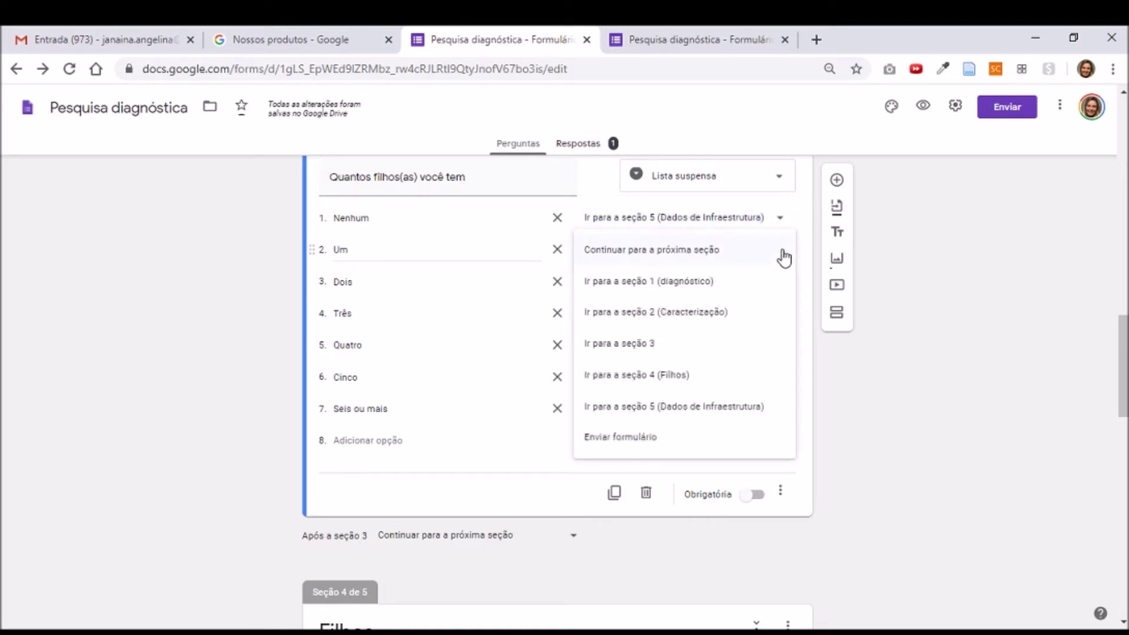
pyautogui.click(685, 381)
pyautogui.click(746, 284)
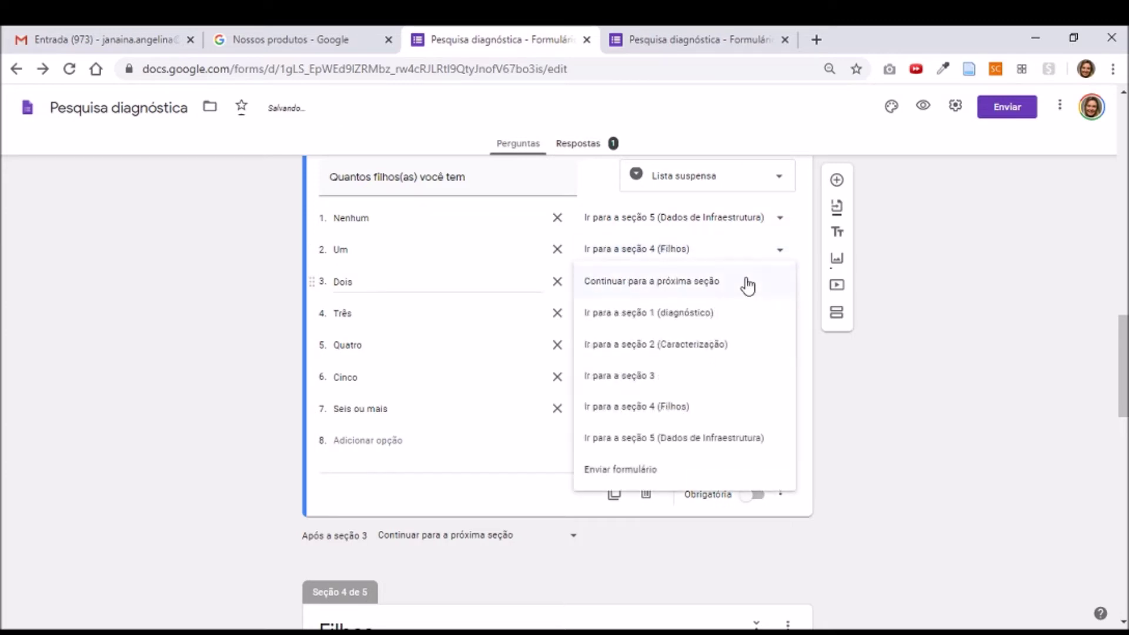
pyautogui.click(655, 406)
pyautogui.click(699, 312)
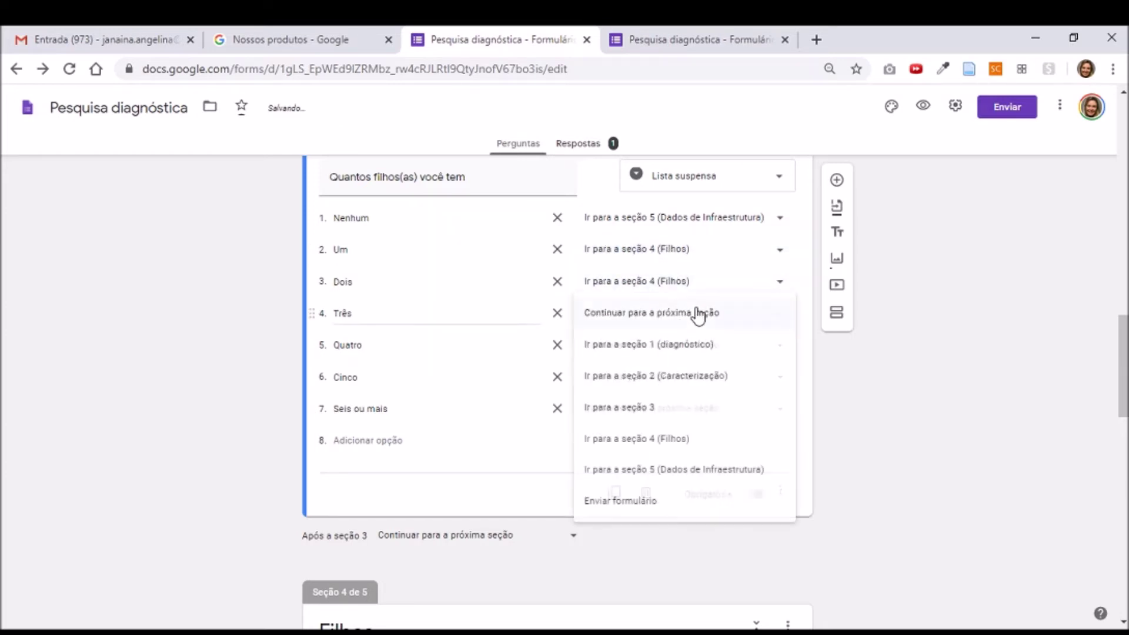
pyautogui.click(660, 438)
pyautogui.click(684, 352)
pyautogui.click(668, 468)
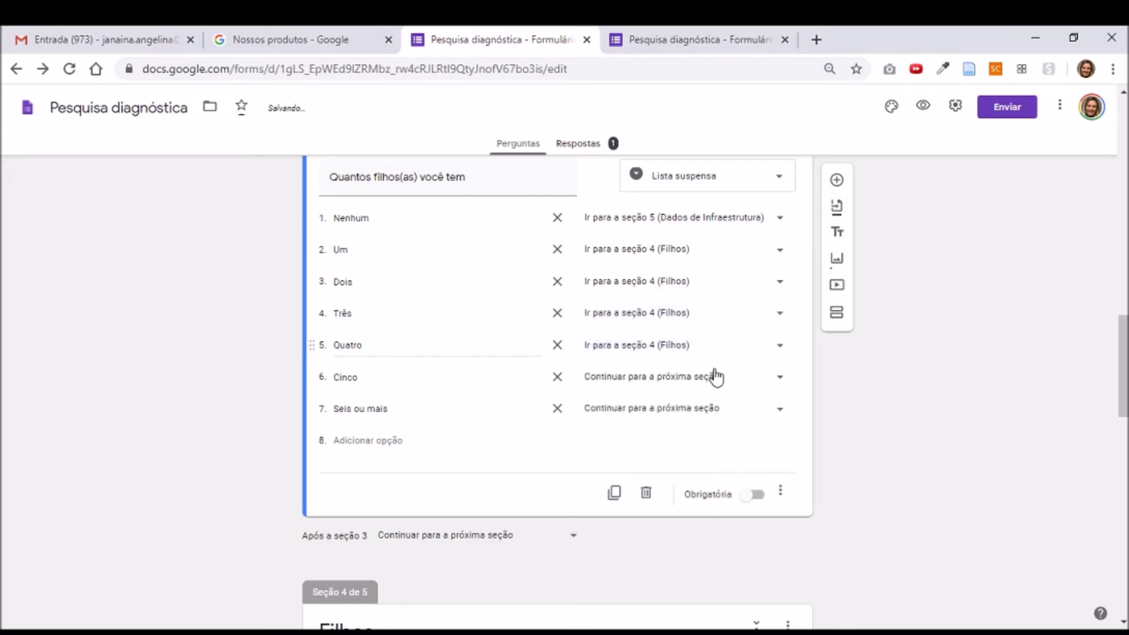
pyautogui.click(708, 383)
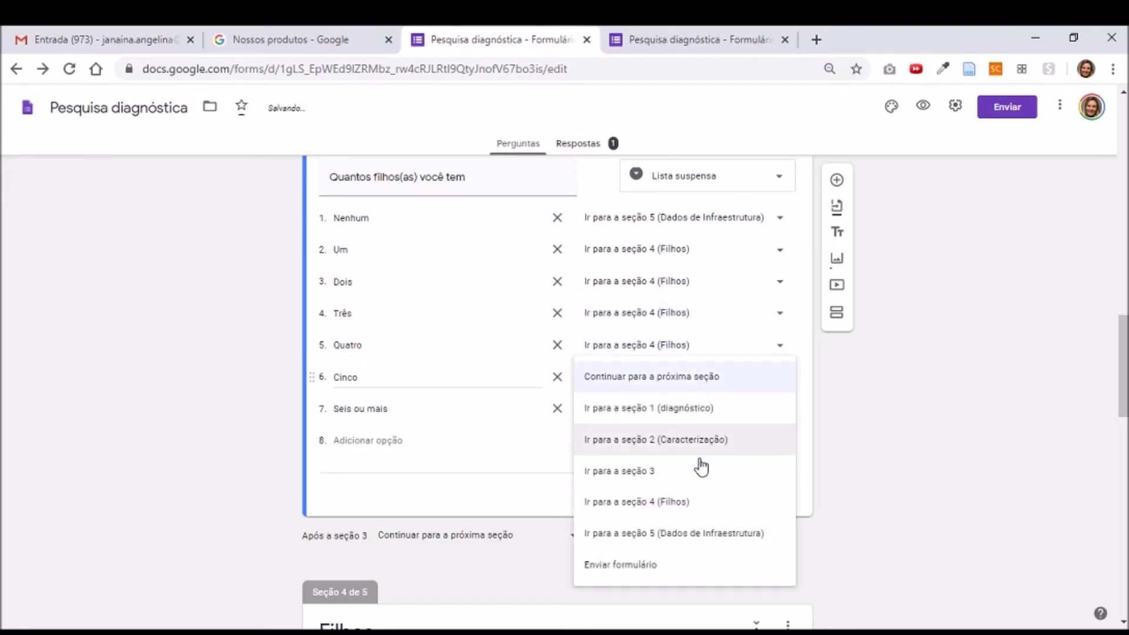
pyautogui.click(685, 501)
pyautogui.click(710, 410)
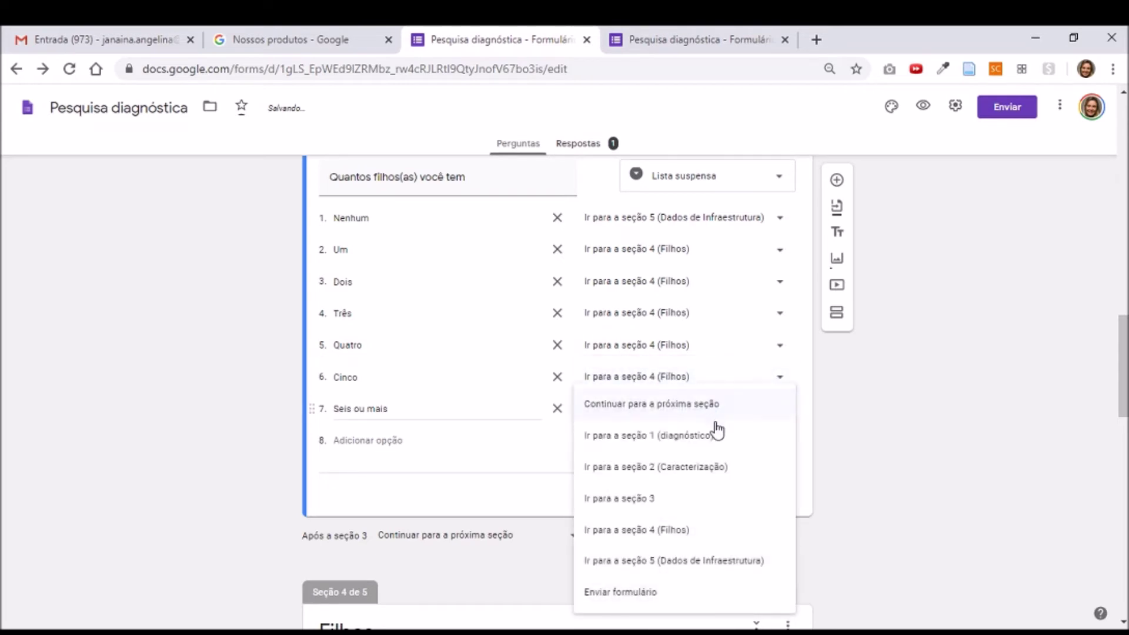
pyautogui.click(644, 540)
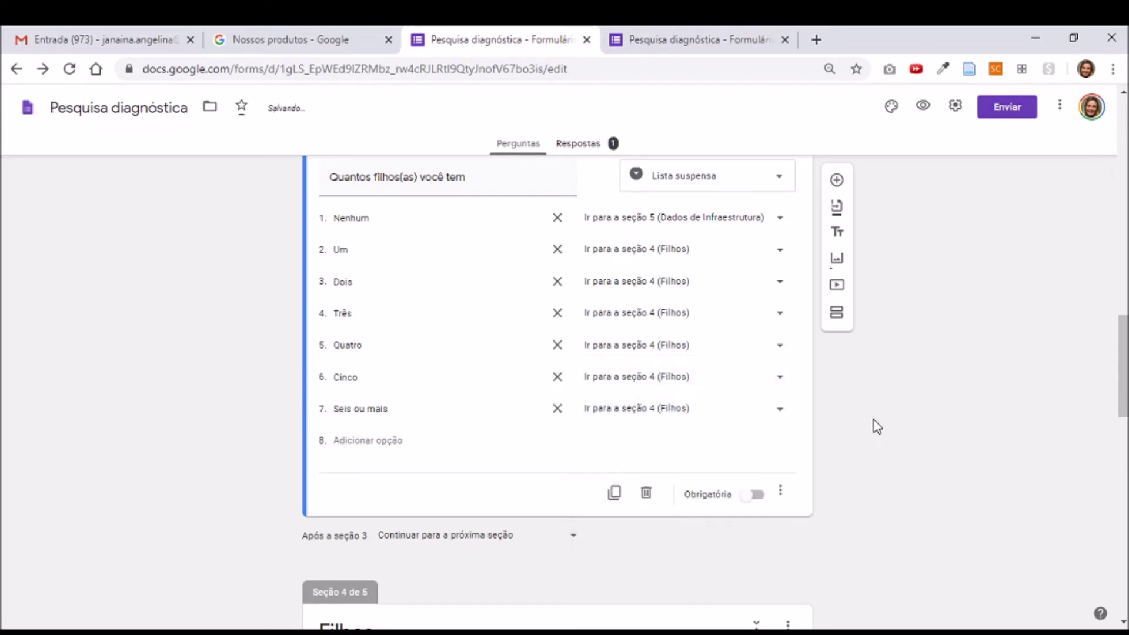
# Step: Upload an image from the computer and insert it below the household items checkbox grid in the fifth section
pyautogui.scroll(-3, 906, 424)
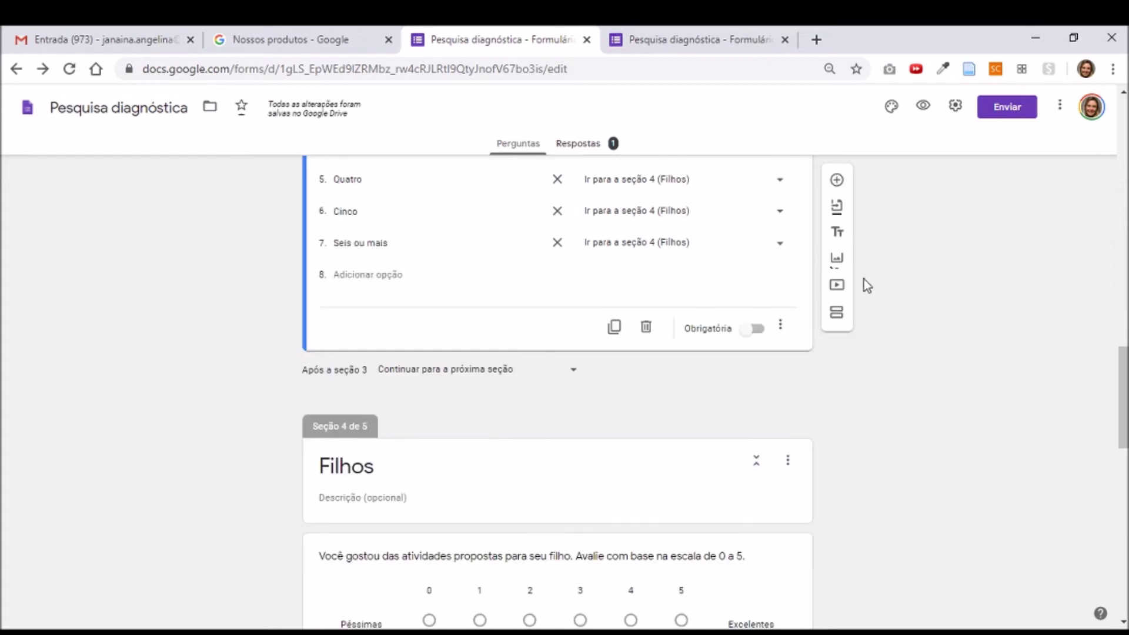
pyautogui.scroll(-3, 838, 424)
pyautogui.scroll(-12, 838, 423)
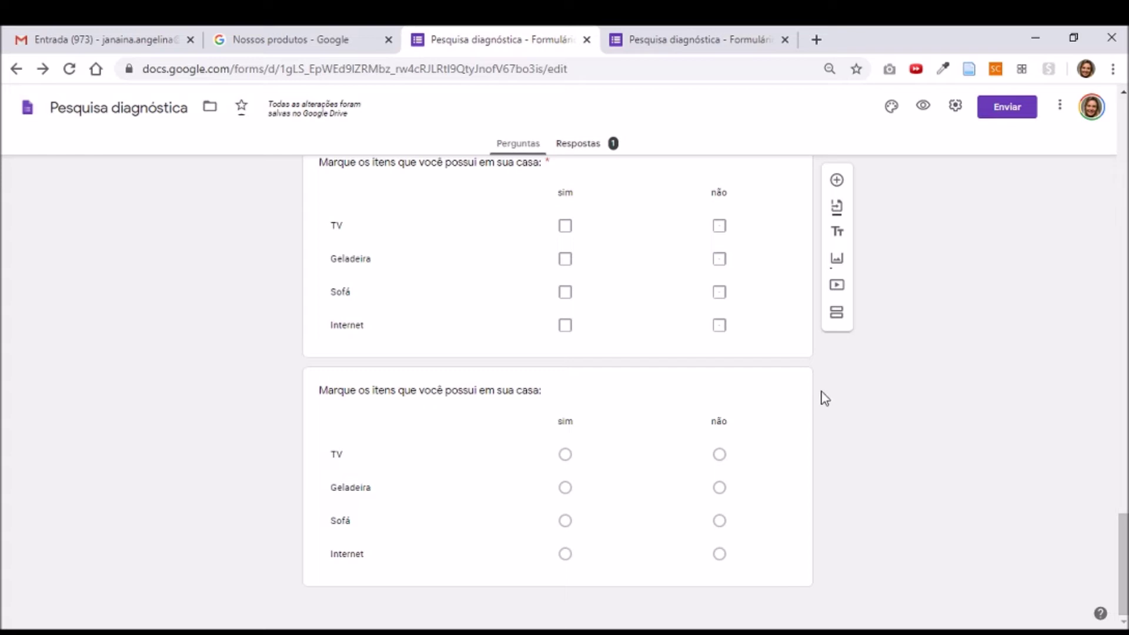
pyautogui.click(793, 267)
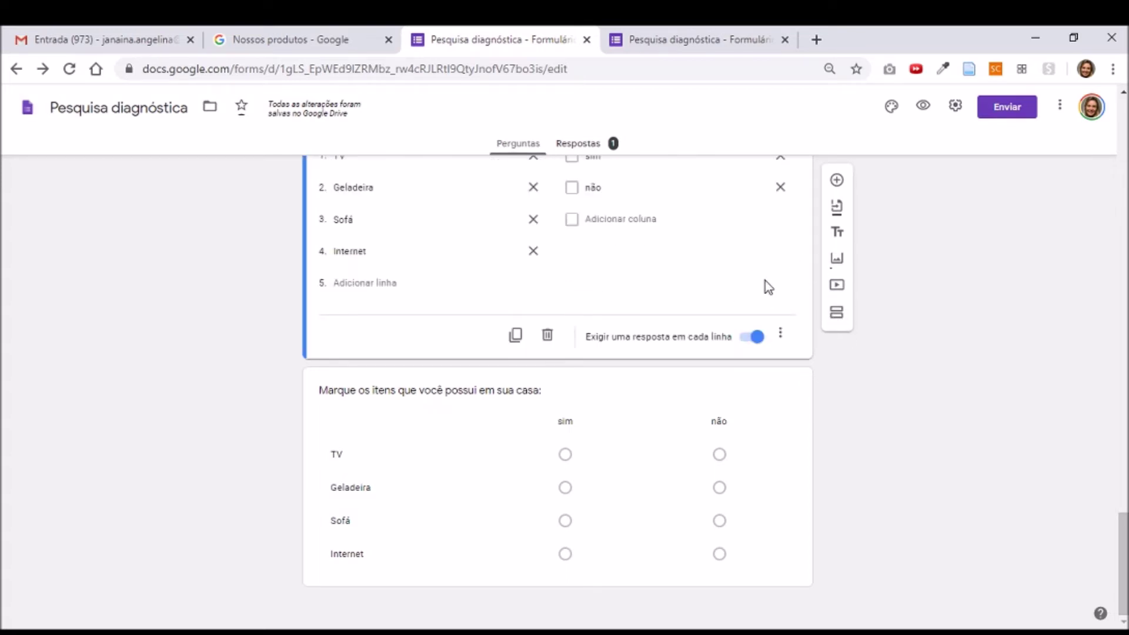
pyautogui.click(838, 262)
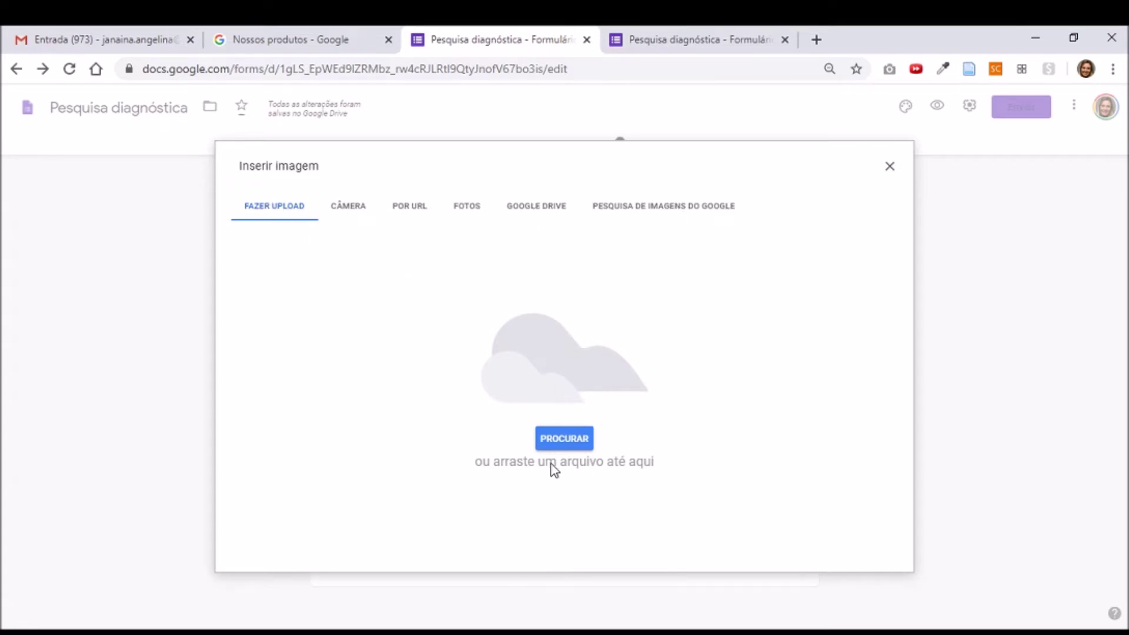
pyautogui.click(564, 442)
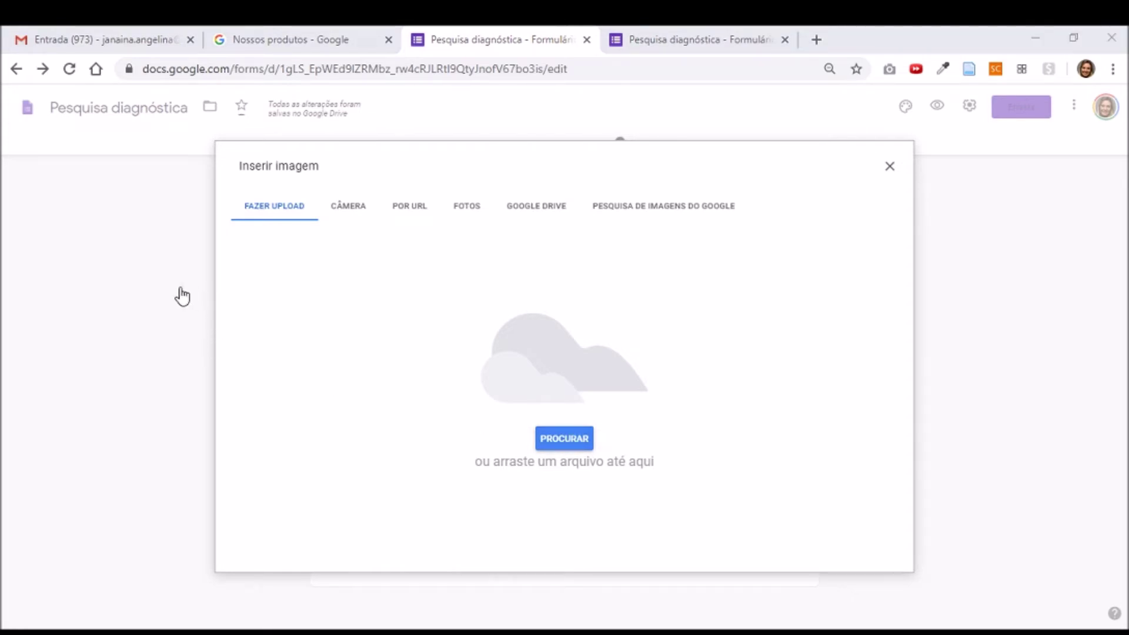
pyautogui.click(332, 379)
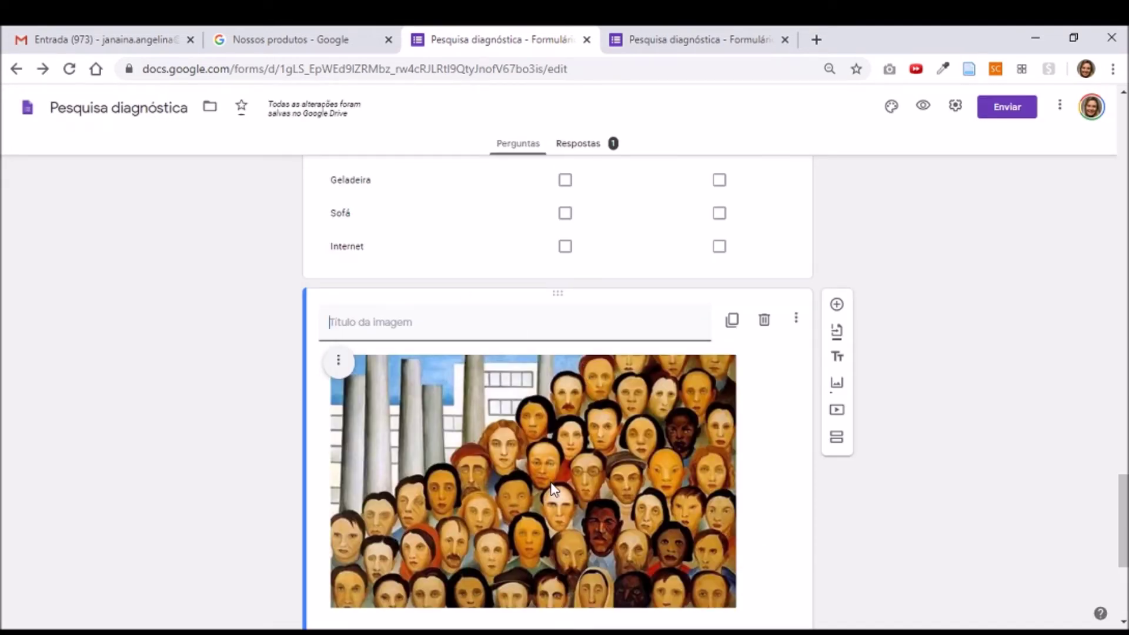
# Step: Examine how the inserted image sits between the two household items grid questions in the fifth section
pyautogui.scroll(3, 555, 490)
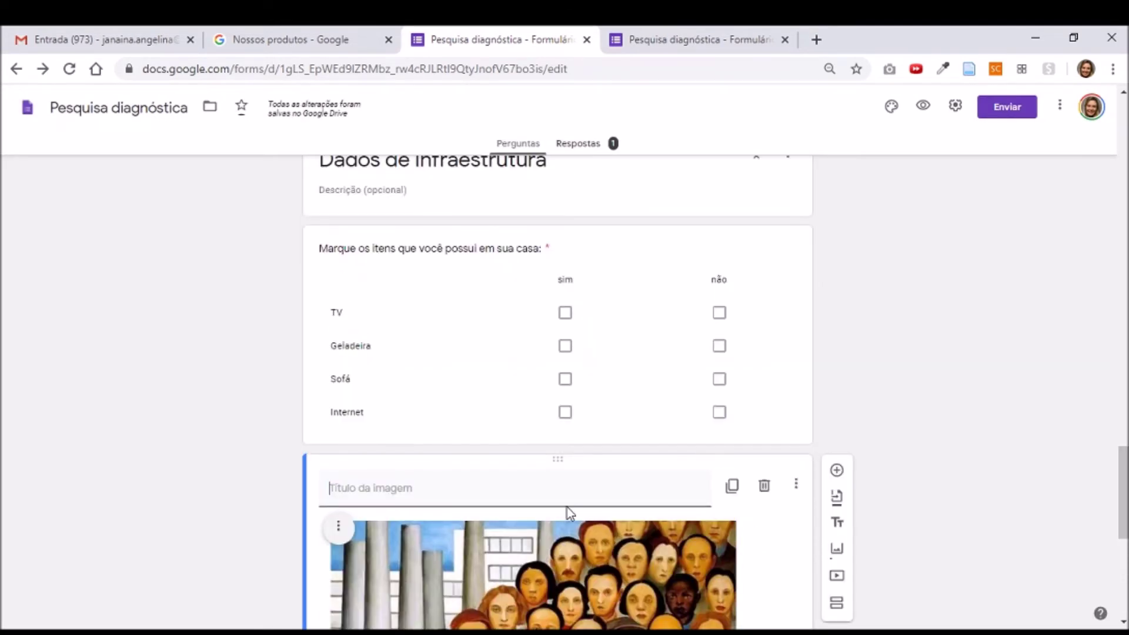
pyautogui.scroll(-2, 571, 497)
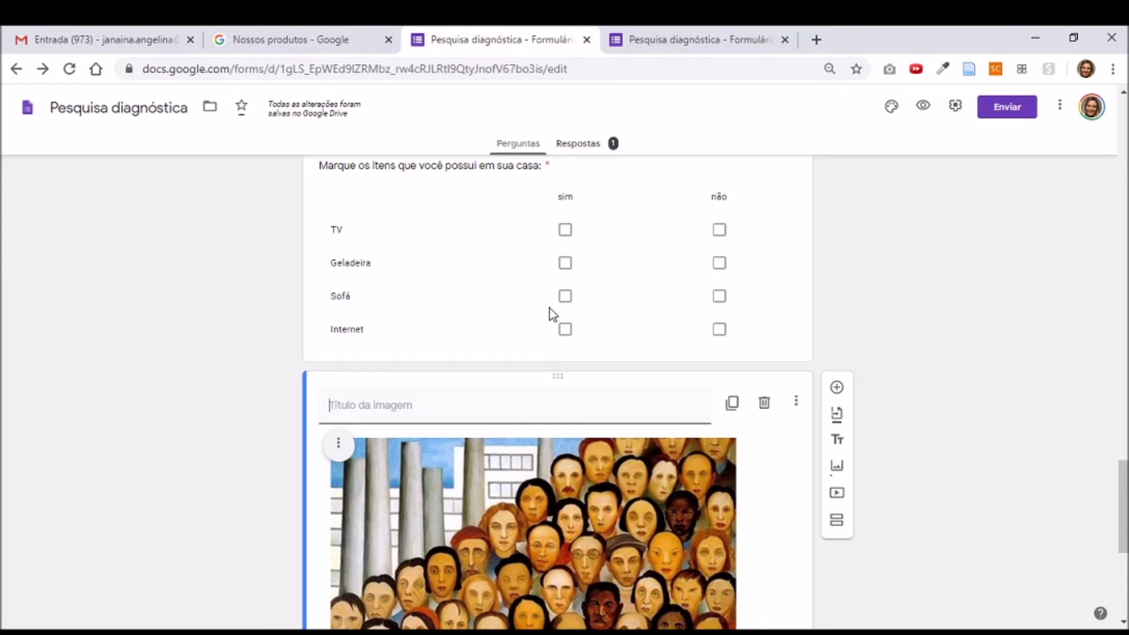
pyautogui.click(779, 264)
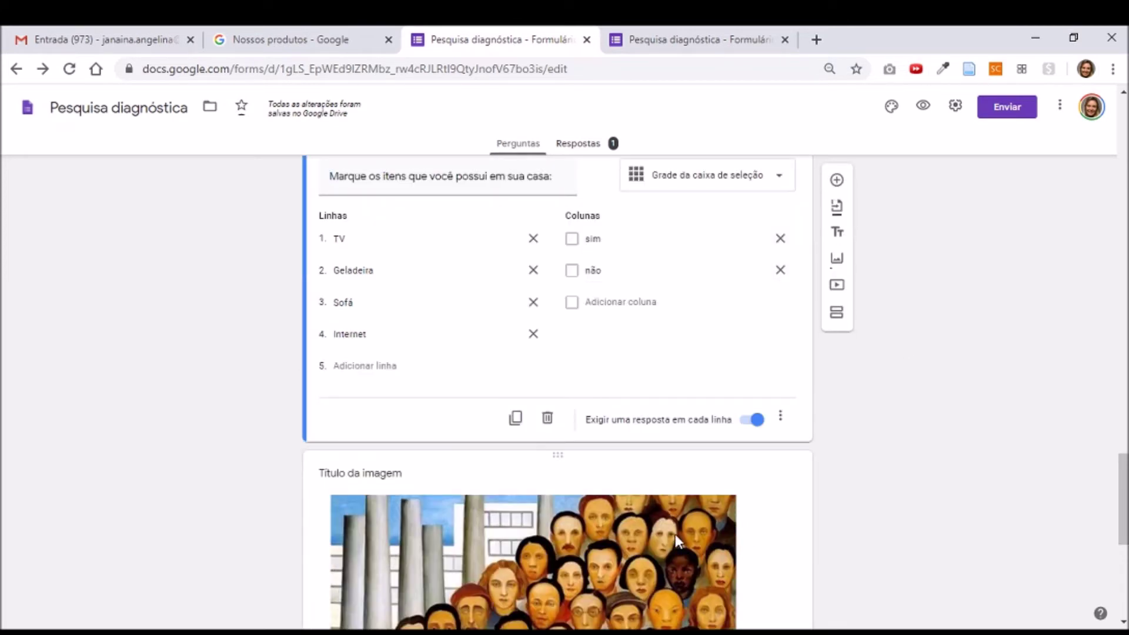
pyautogui.scroll(-3, 659, 511)
pyautogui.click(645, 465)
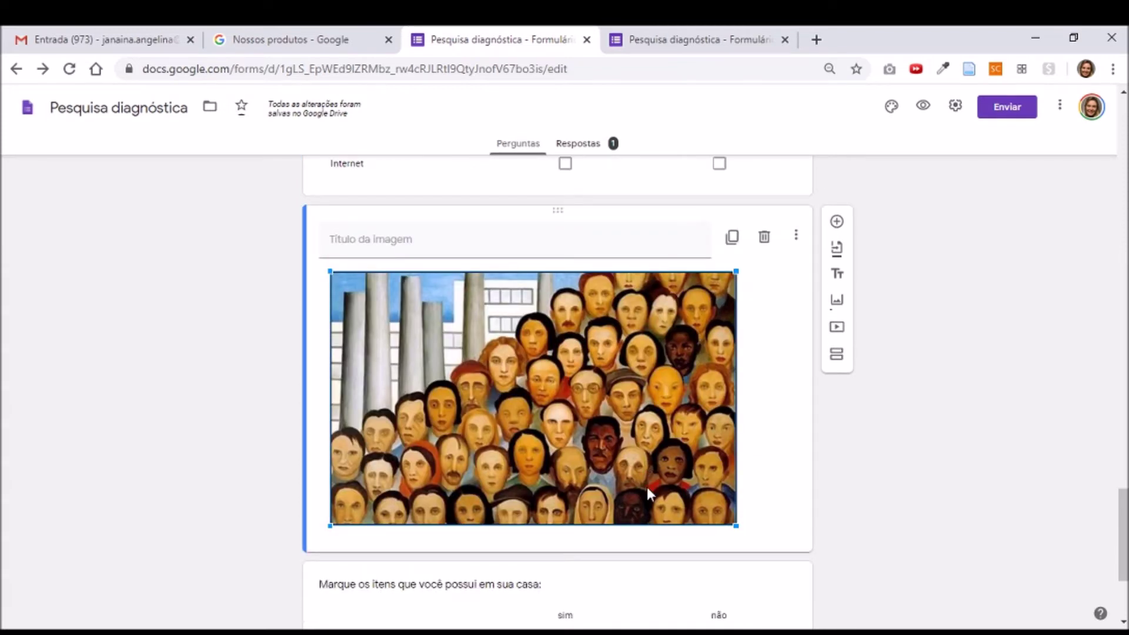
pyautogui.scroll(-3, 649, 493)
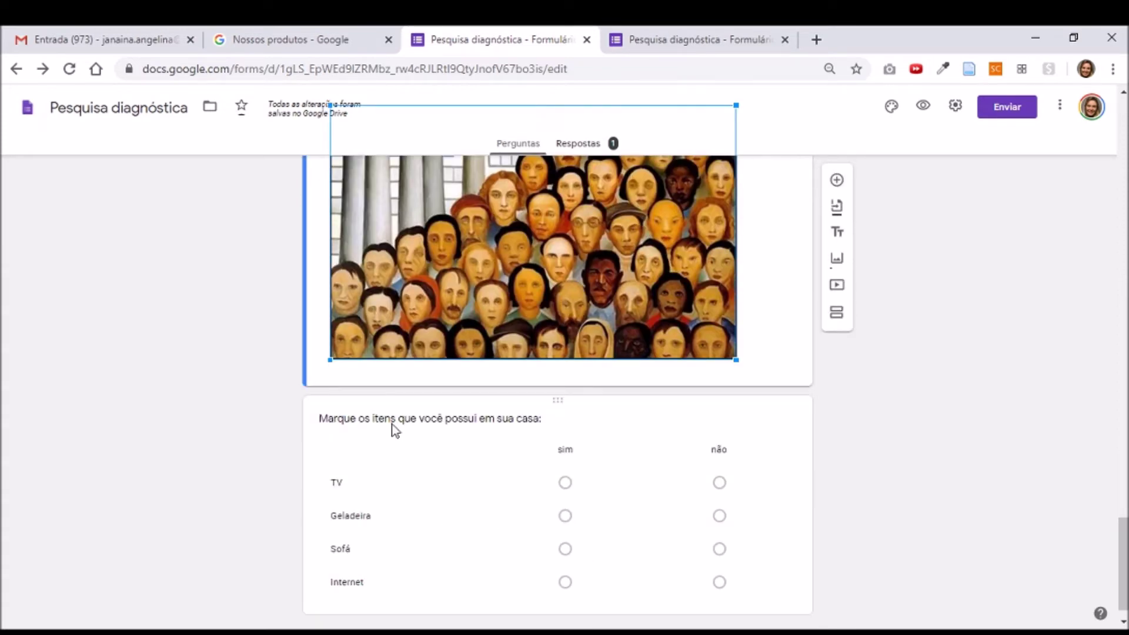
pyautogui.scroll(3, 706, 564)
pyautogui.scroll(6, 700, 561)
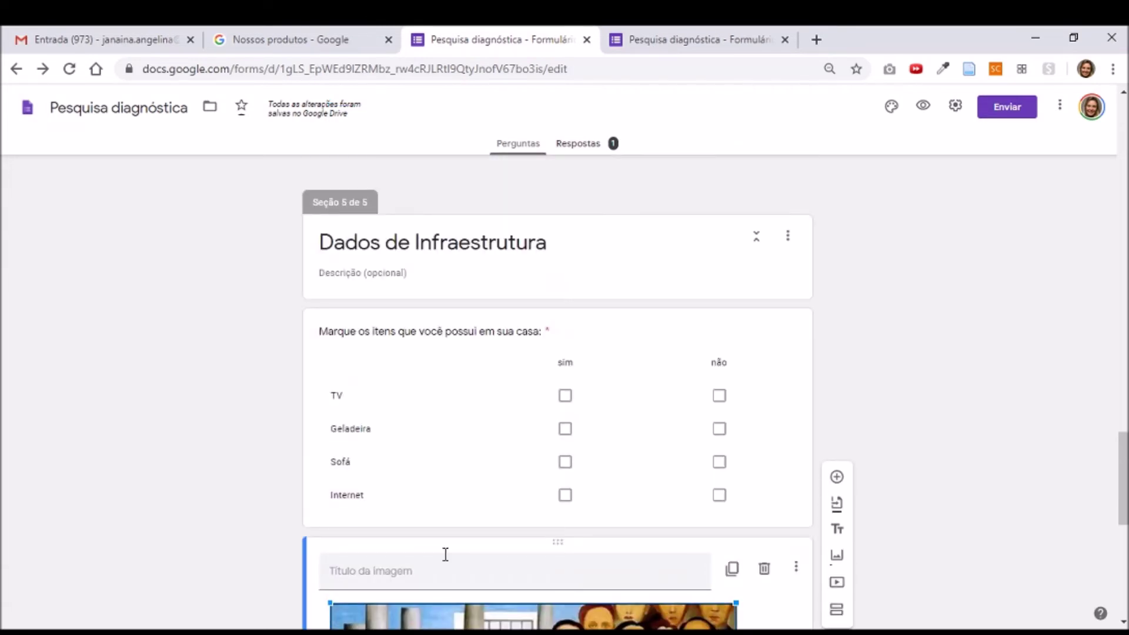
# Step: Examine the grid, paragraph, dropdown and multiple-choice questions across the sections for the option to add an image to the question
pyautogui.click(404, 421)
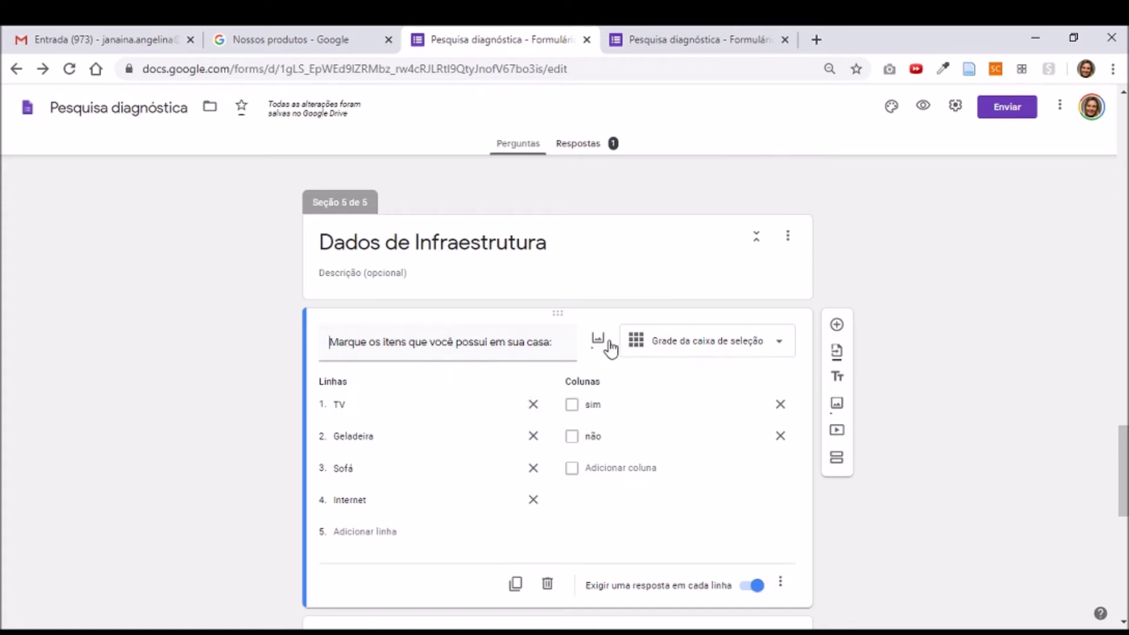
pyautogui.scroll(7, 691, 435)
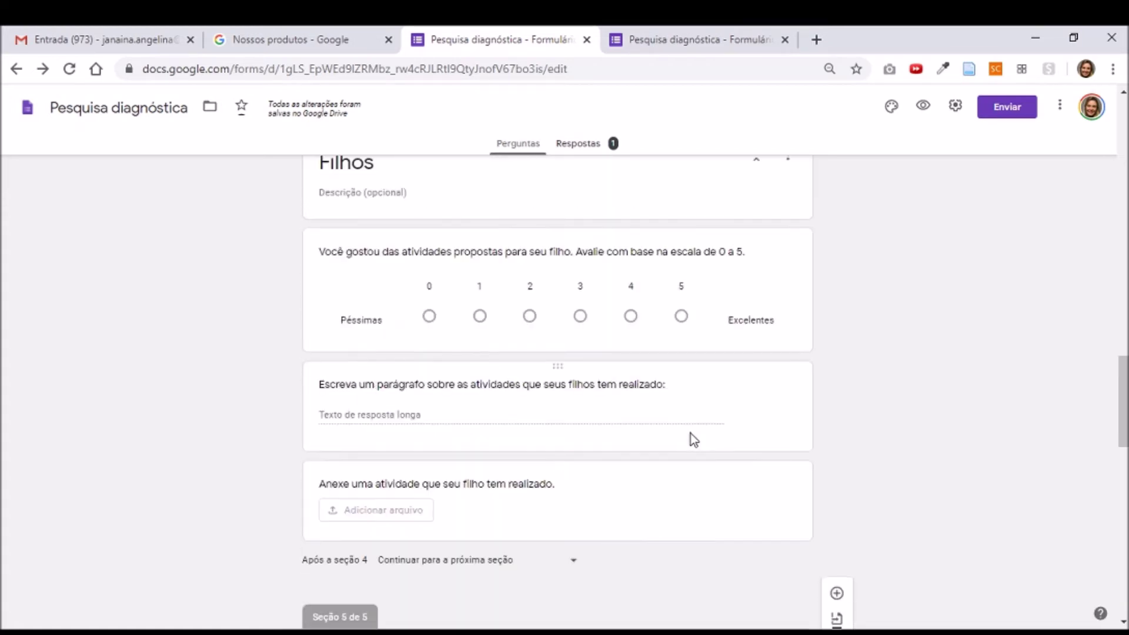
pyautogui.click(531, 393)
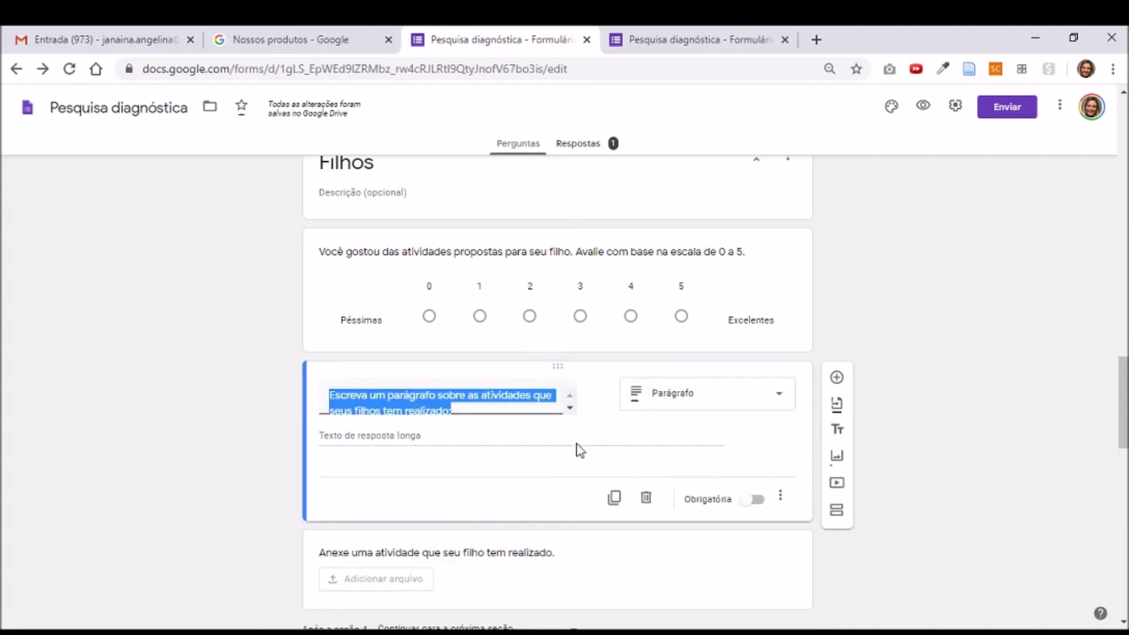
pyautogui.scroll(5, 574, 440)
pyautogui.scroll(3, 461, 347)
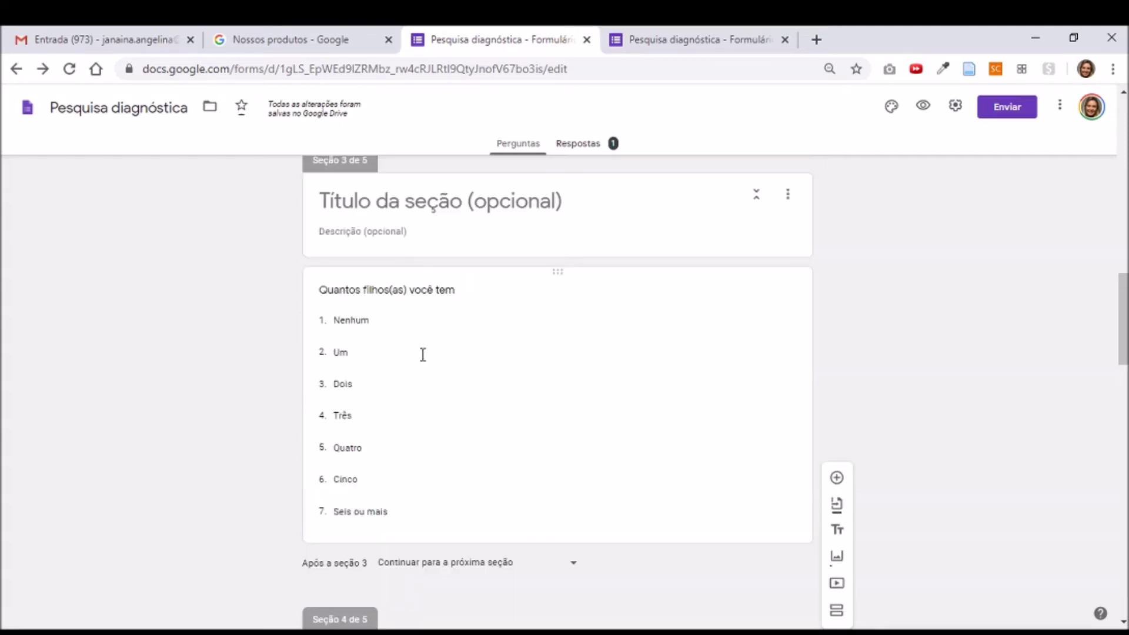
pyautogui.click(421, 355)
pyautogui.scroll(7, 494, 394)
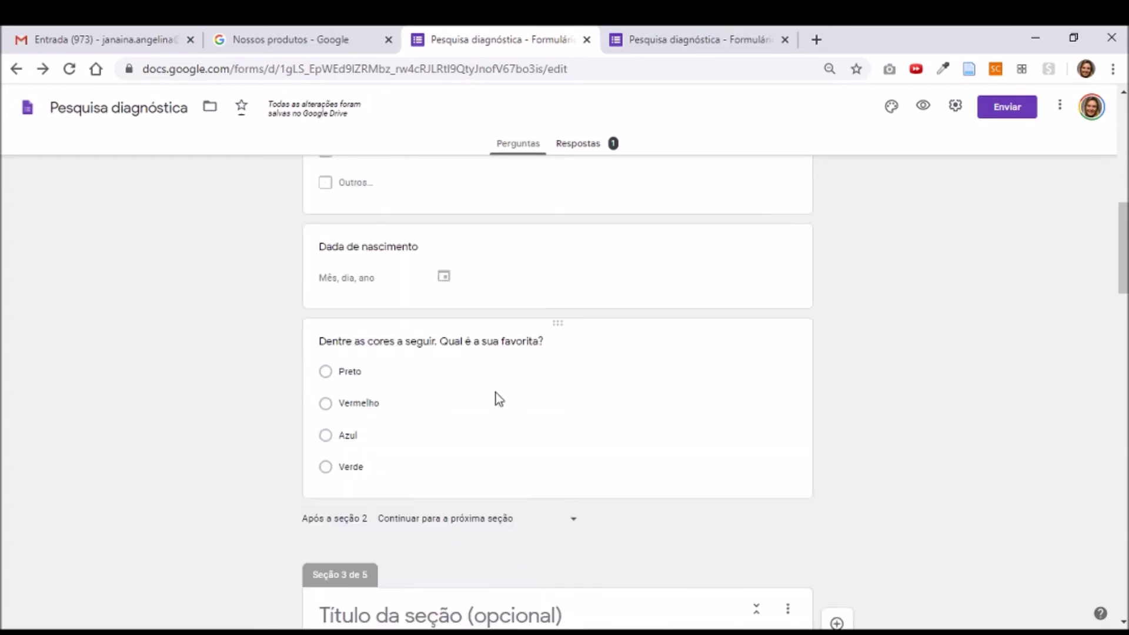
pyautogui.click(480, 377)
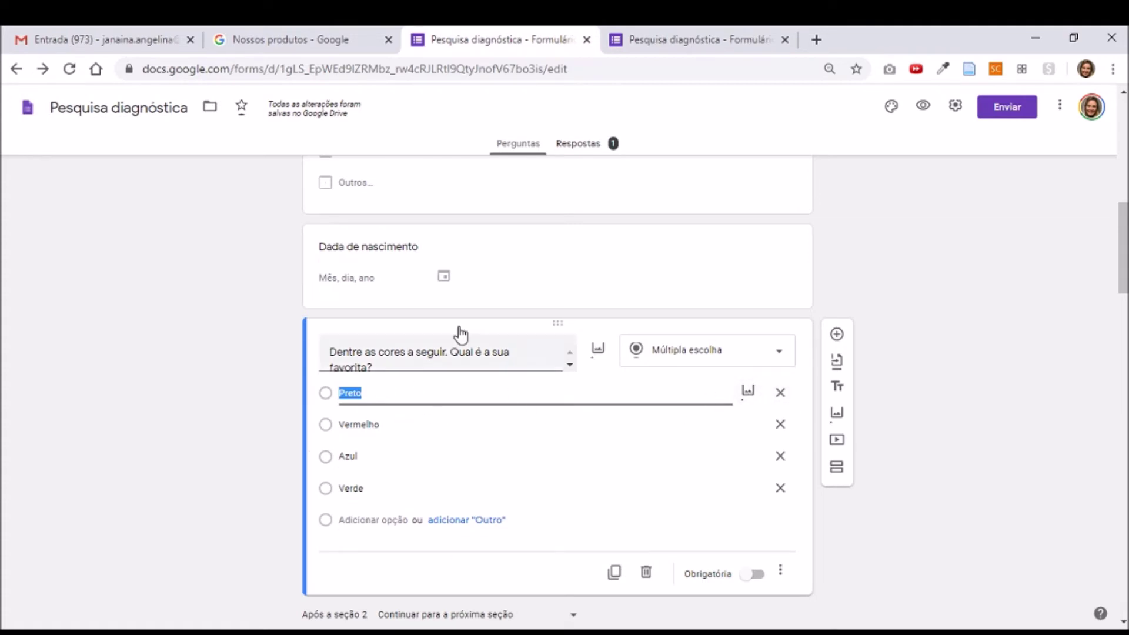
pyautogui.scroll(-20, 691, 445)
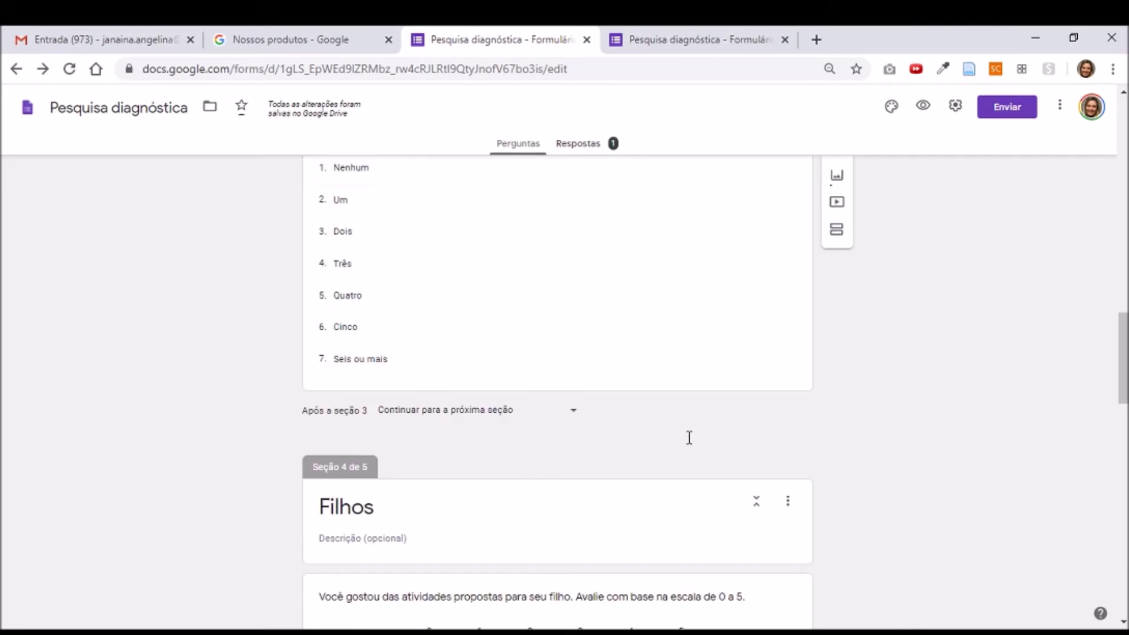
pyautogui.scroll(-9, 691, 446)
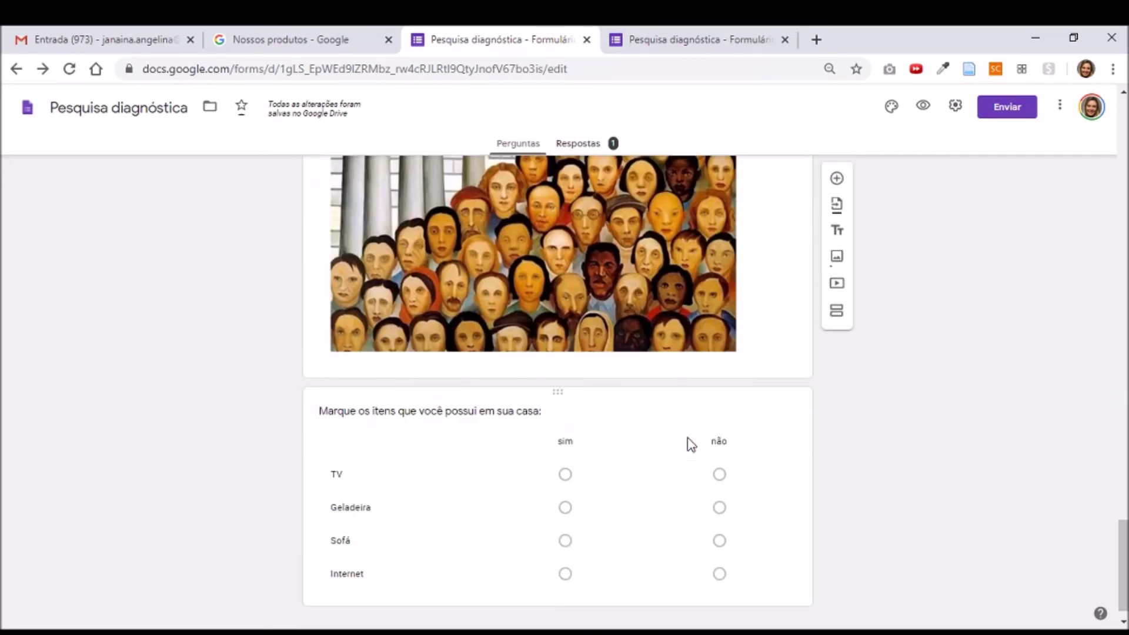
pyautogui.scroll(7, 691, 445)
pyautogui.scroll(20, 691, 445)
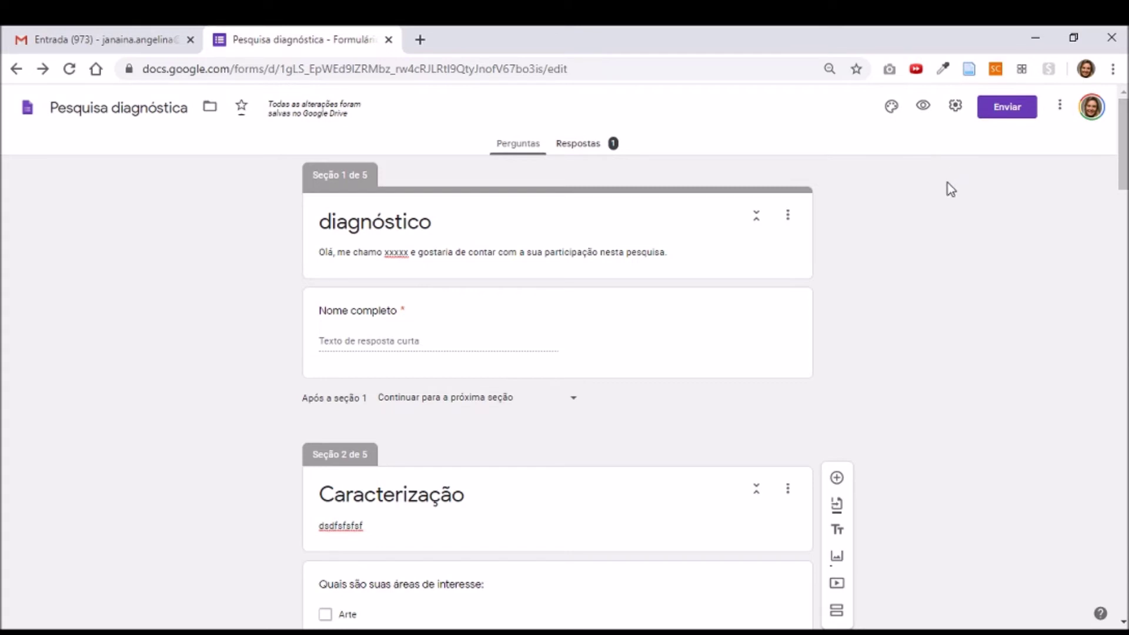
# Step: Insert the coloured pencils picture from the "Trabalho e escola" themes as the form's header image
pyautogui.click(892, 107)
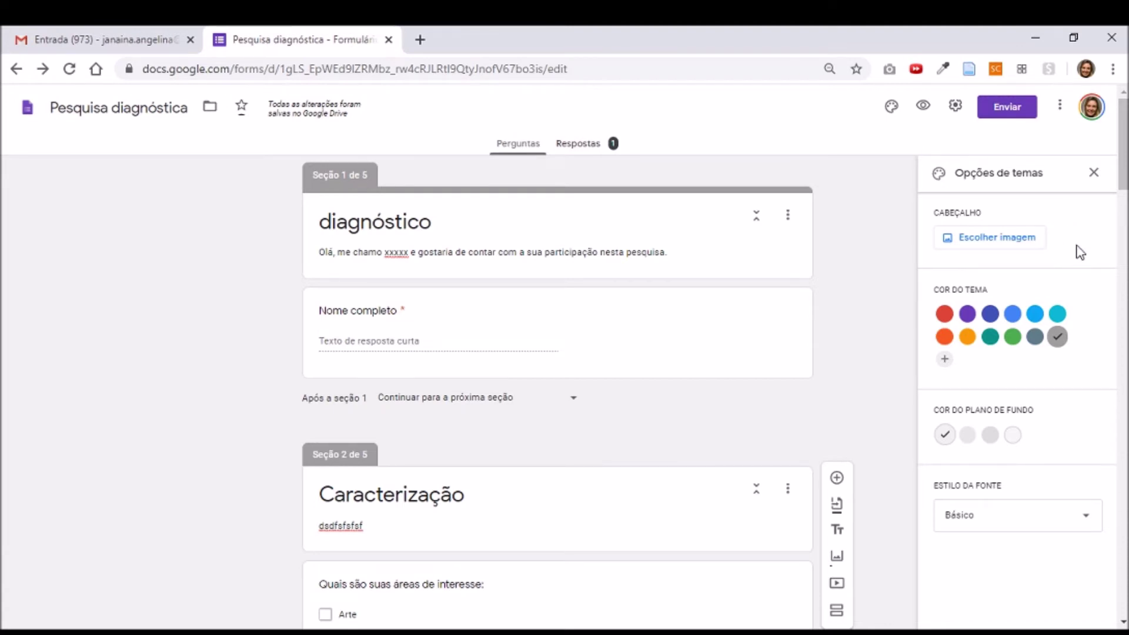
pyautogui.click(1008, 246)
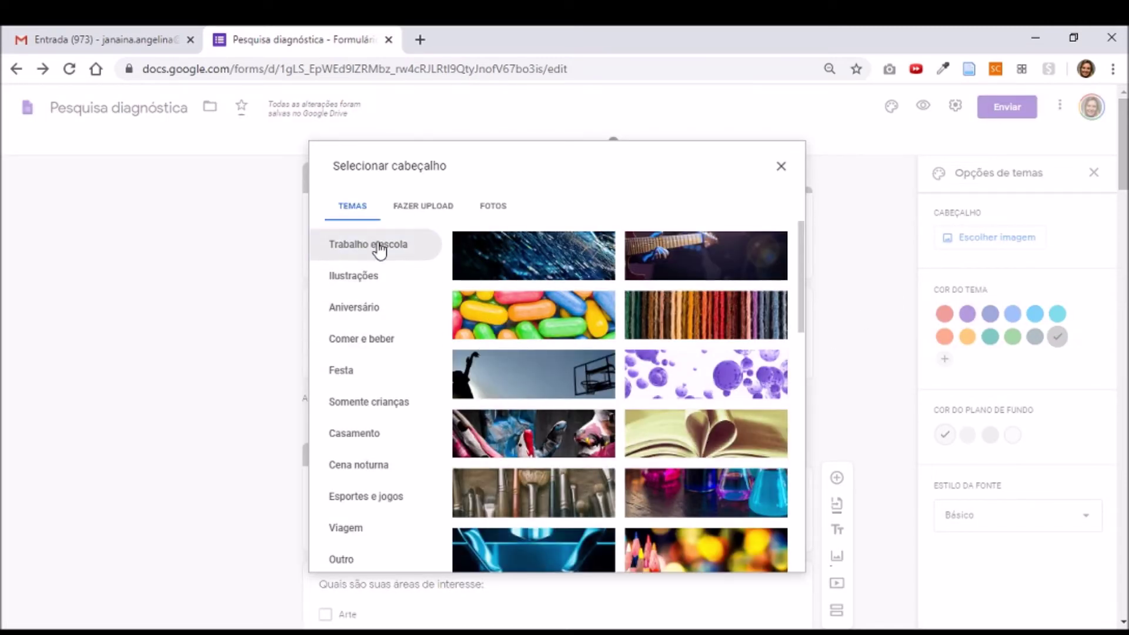
pyautogui.click(361, 288)
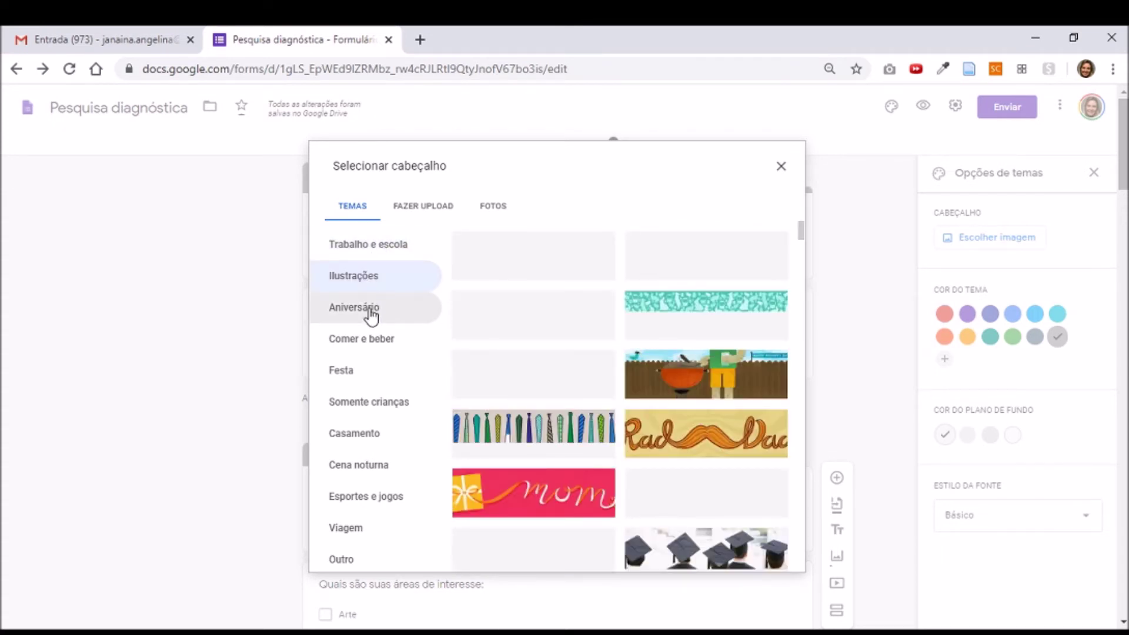
pyautogui.click(370, 316)
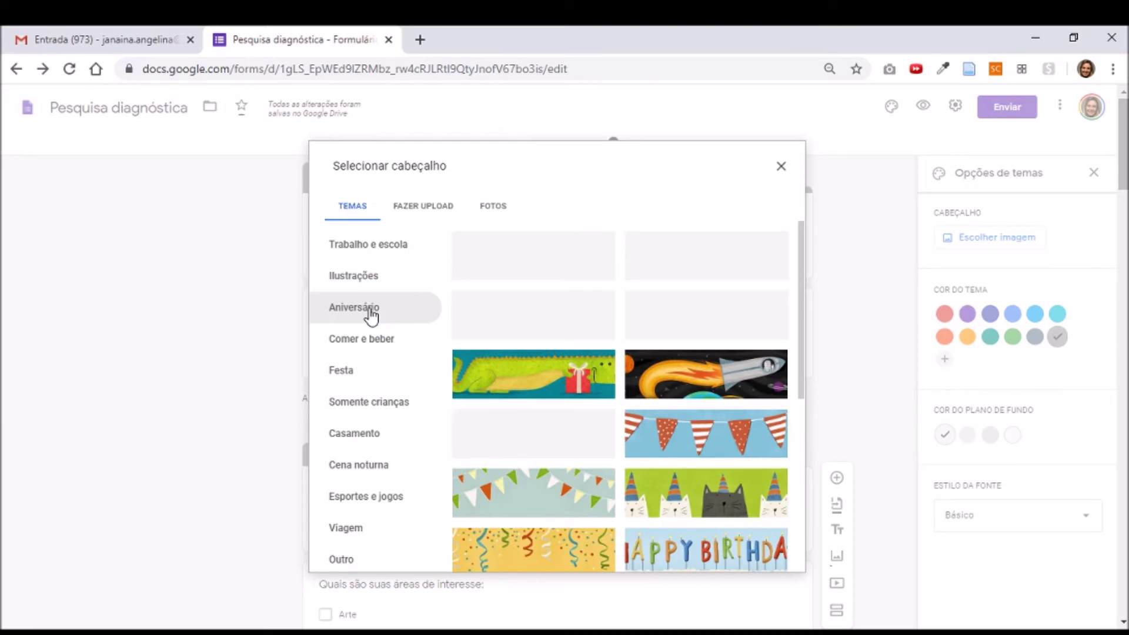
pyautogui.scroll(-3, 441, 462)
pyautogui.scroll(3, 383, 346)
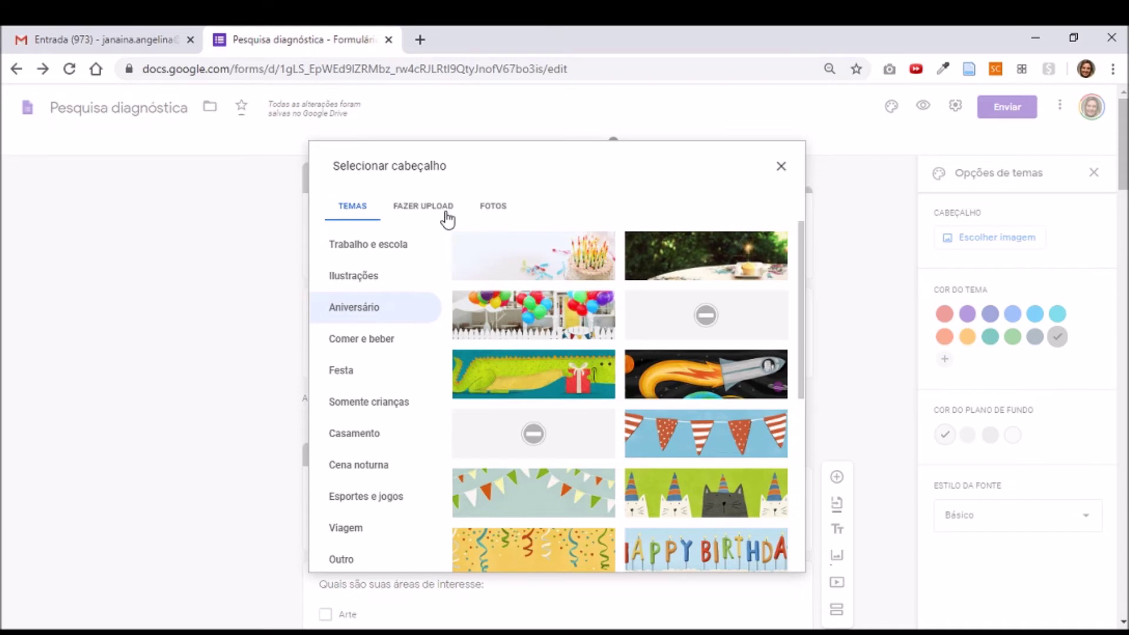
pyautogui.click(386, 251)
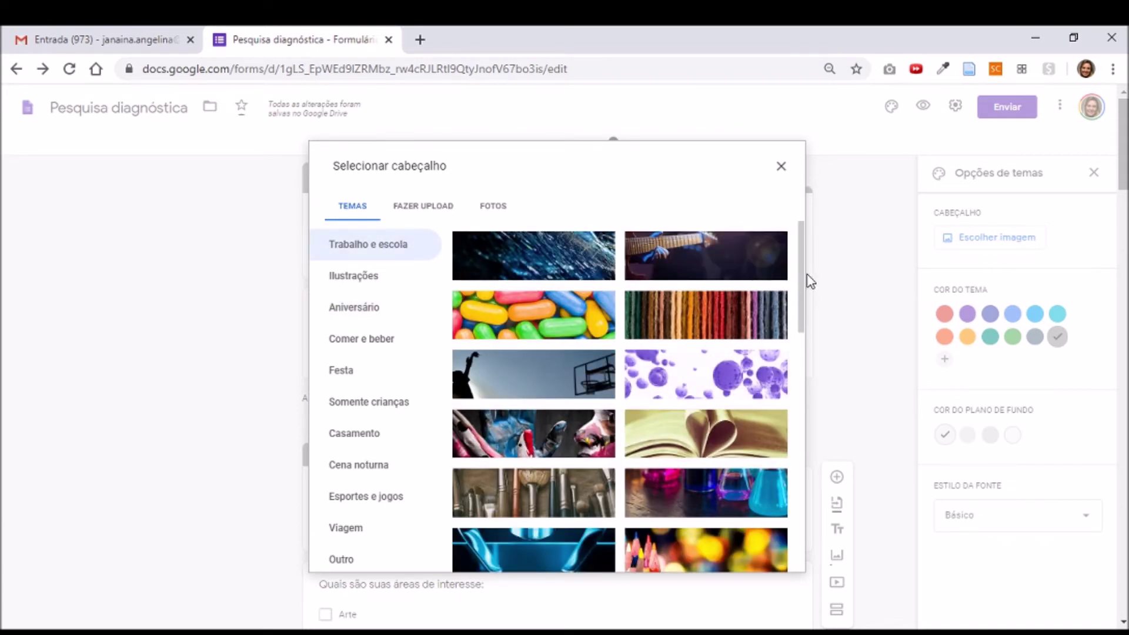
pyautogui.moveTo(802, 276); pyautogui.dragTo(775, 353)
pyautogui.click(738, 348)
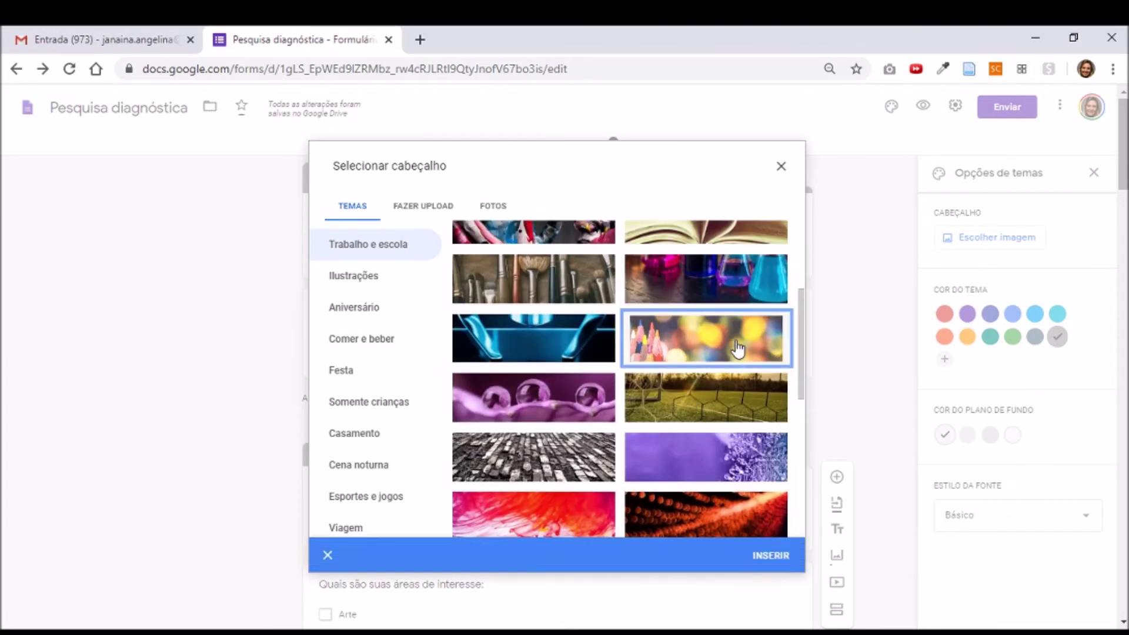
pyautogui.click(770, 556)
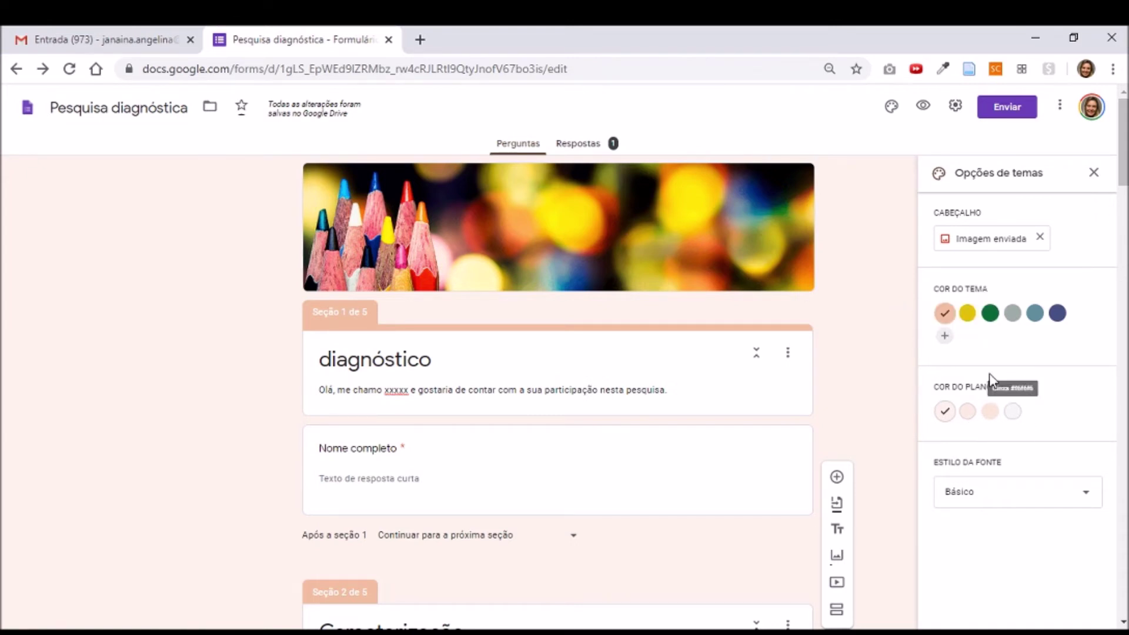
# Step: Try the green theme colour with the darkest of its green background shades
pyautogui.click(991, 414)
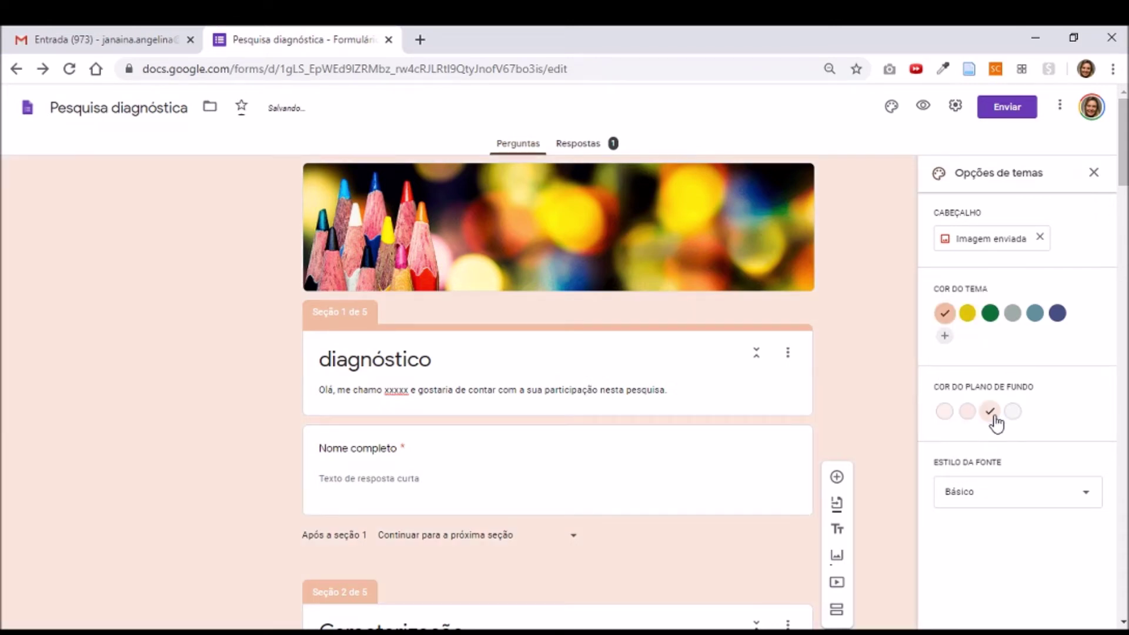
pyautogui.click(991, 314)
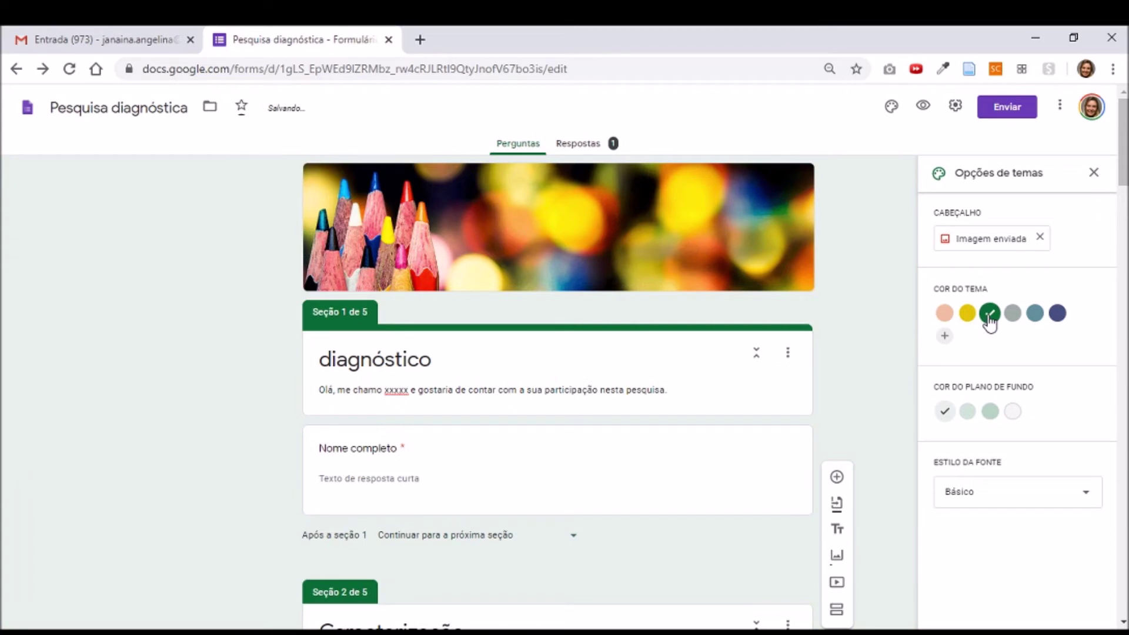
pyautogui.click(991, 413)
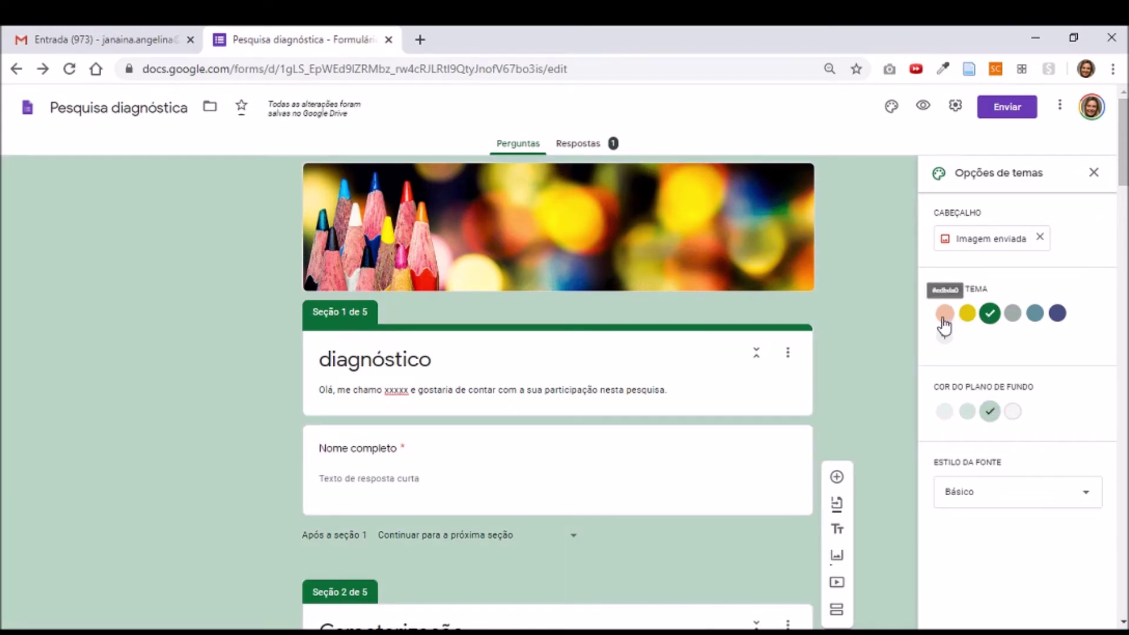
# Step: Set the theme colour to peach and the form background to the darkest peach shade
pyautogui.click(944, 314)
pyautogui.click(993, 416)
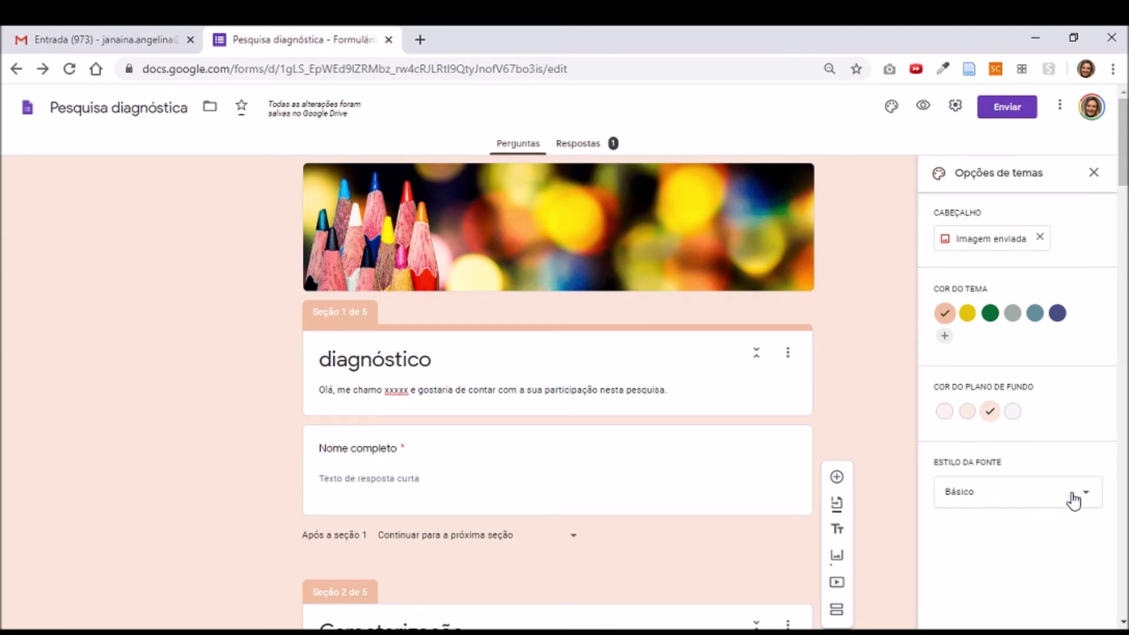
# Step: Try the "Formal" font style on the form, return it to "Básico" and close the theme options
pyautogui.click(1074, 501)
pyautogui.click(965, 570)
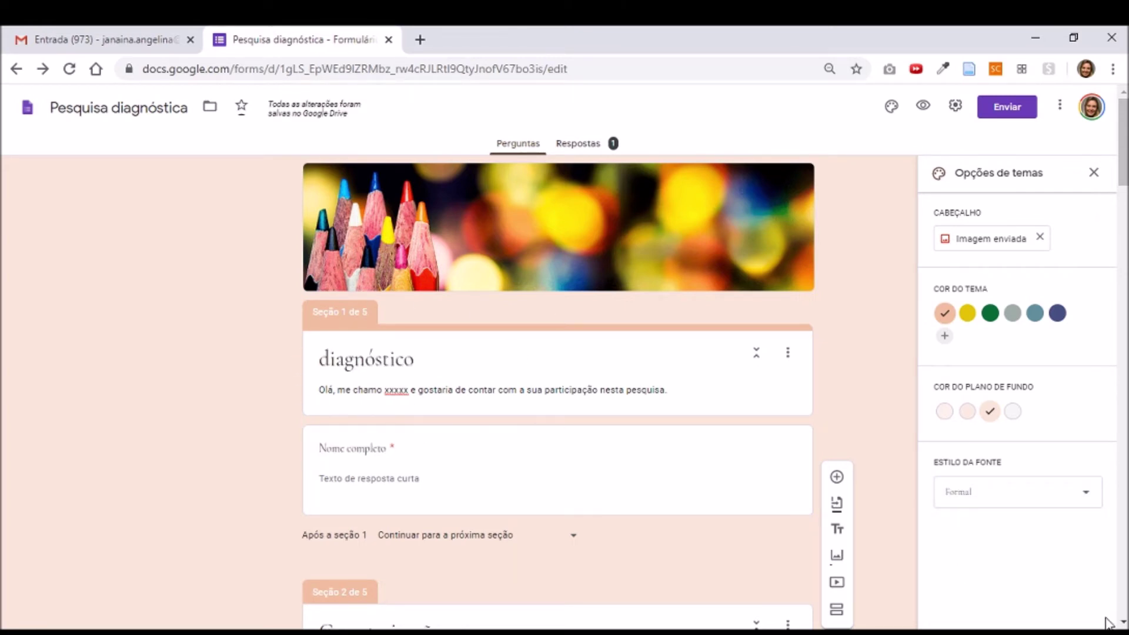
pyautogui.click(1076, 500)
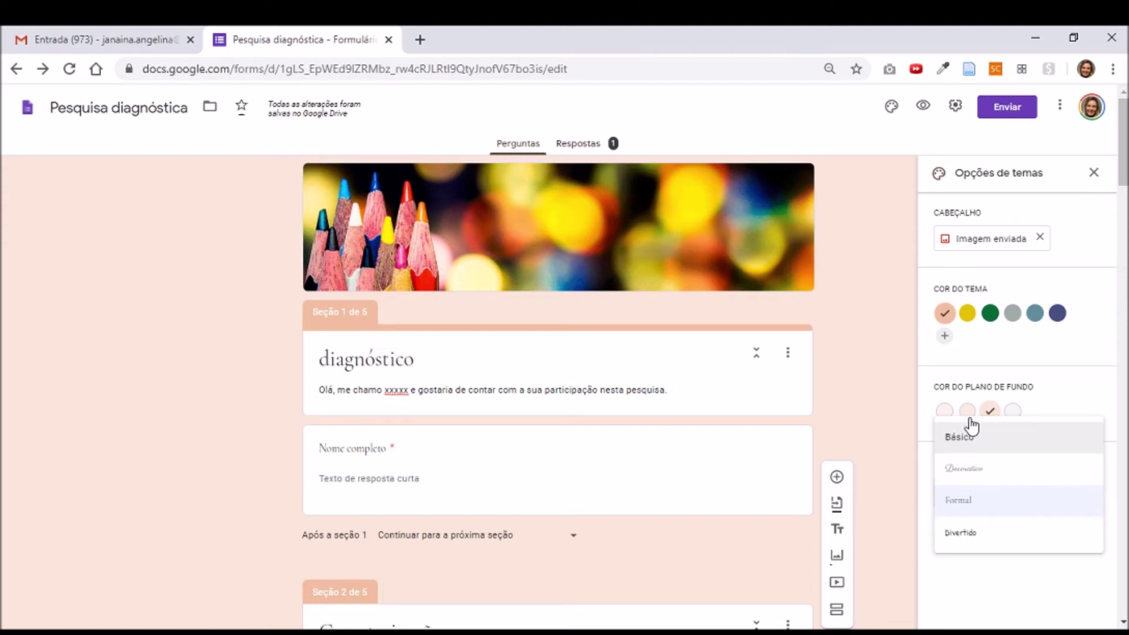
pyautogui.click(973, 447)
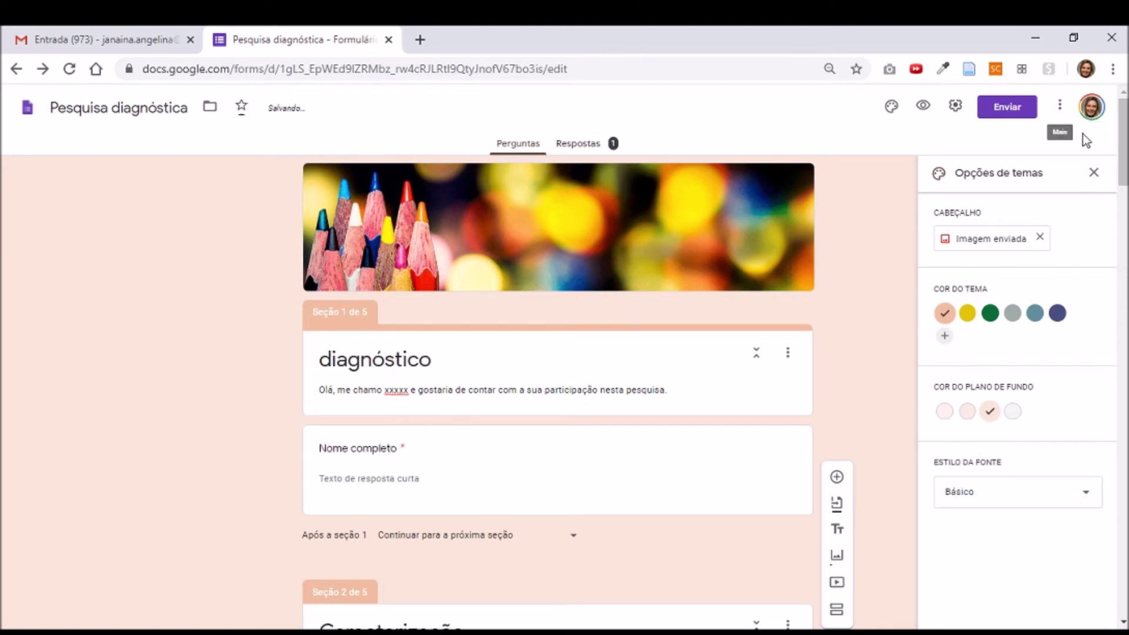
pyautogui.click(1094, 174)
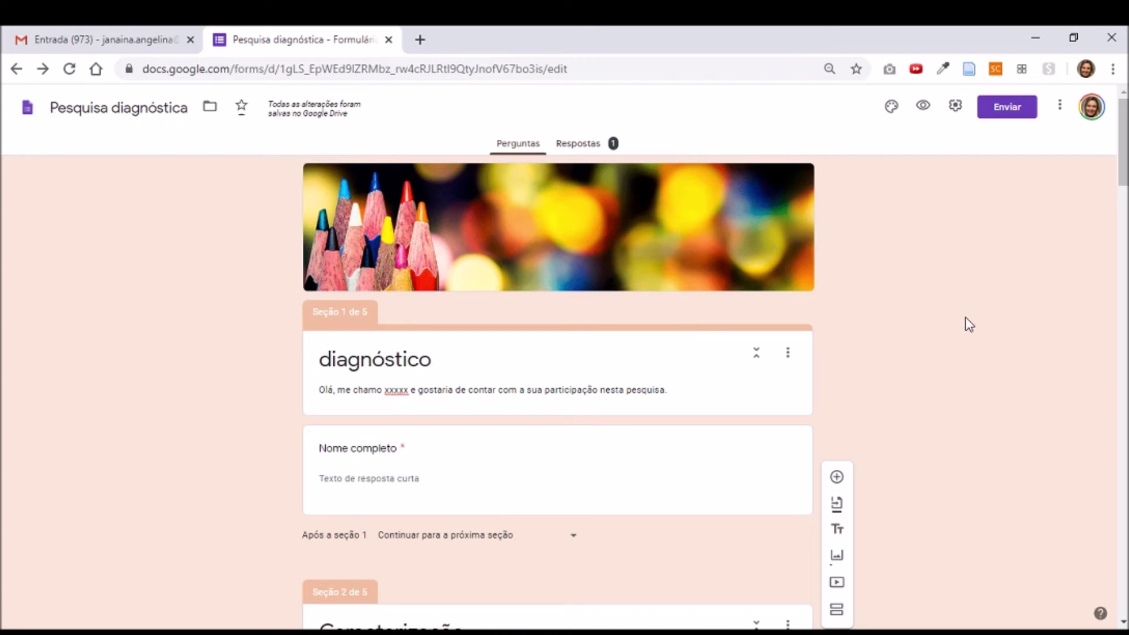
# Step: Collect respondents' e-mail addresses in the form settings and enable response receipts only when the respondent requests one
pyautogui.click(955, 108)
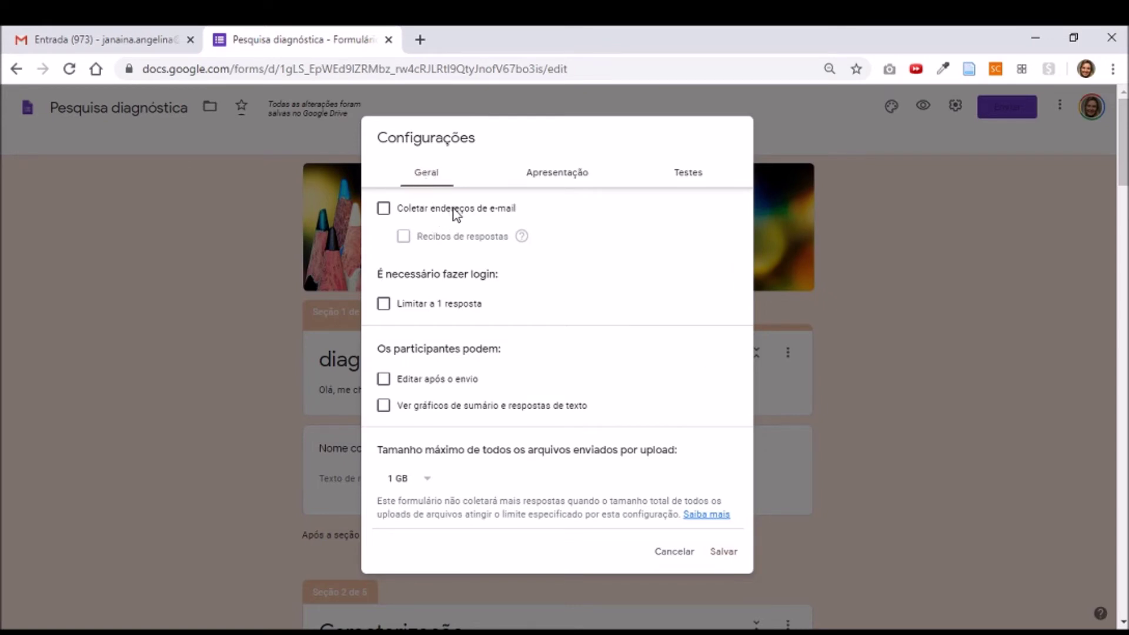
pyautogui.click(383, 215)
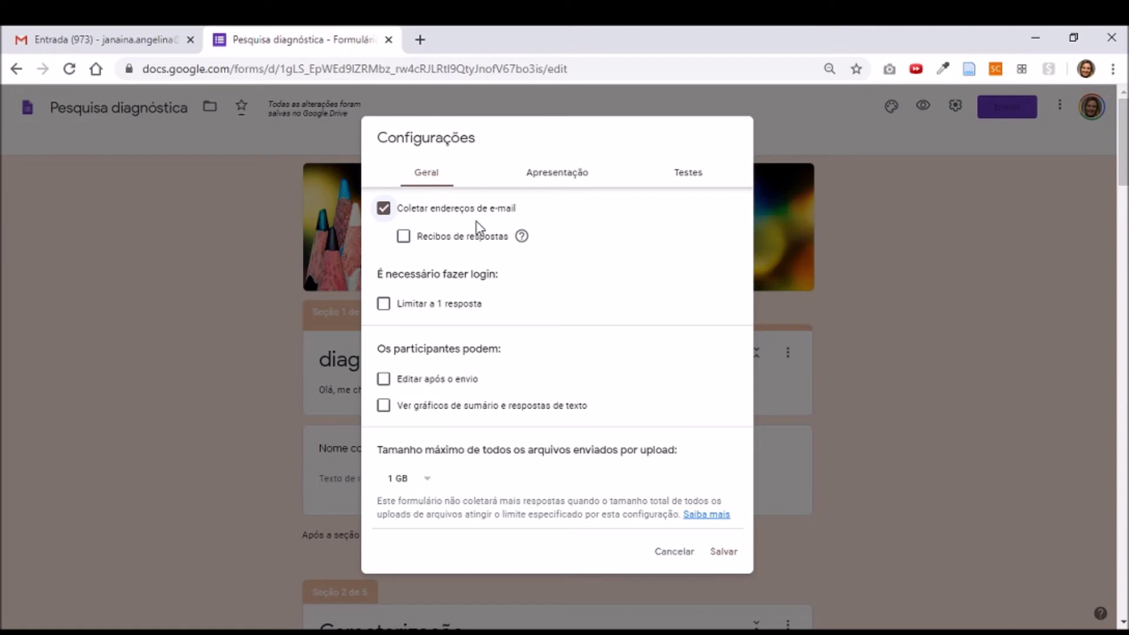
pyautogui.click(403, 238)
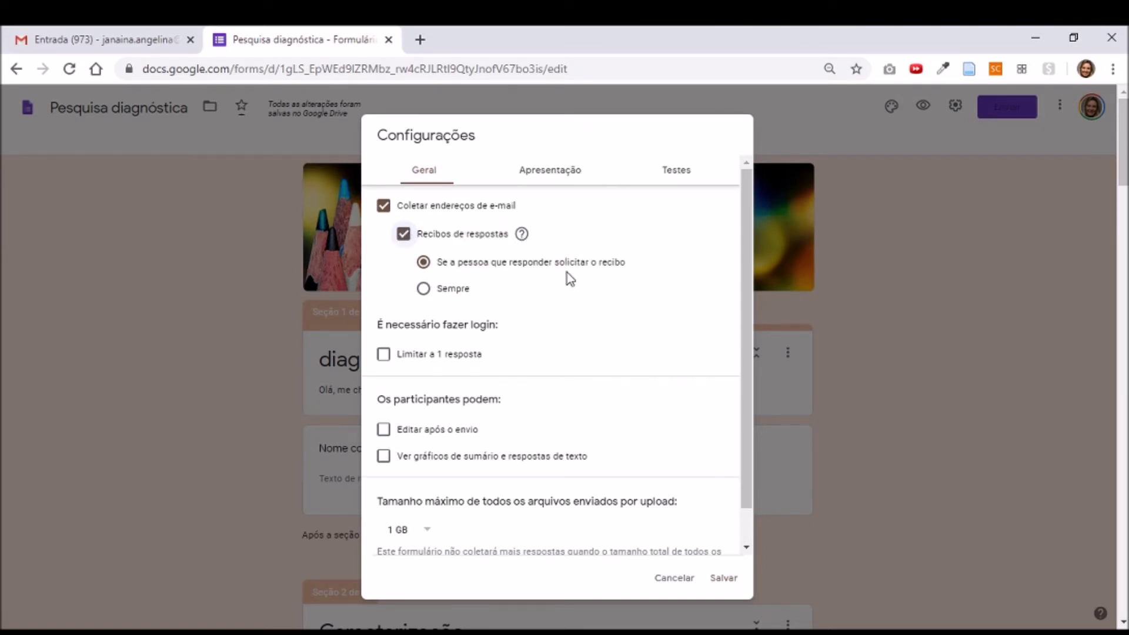
pyautogui.click(423, 289)
pyautogui.click(424, 262)
# Step: Limit each participant to 1 response in the general form settings
pyautogui.scroll(-1, 536, 324)
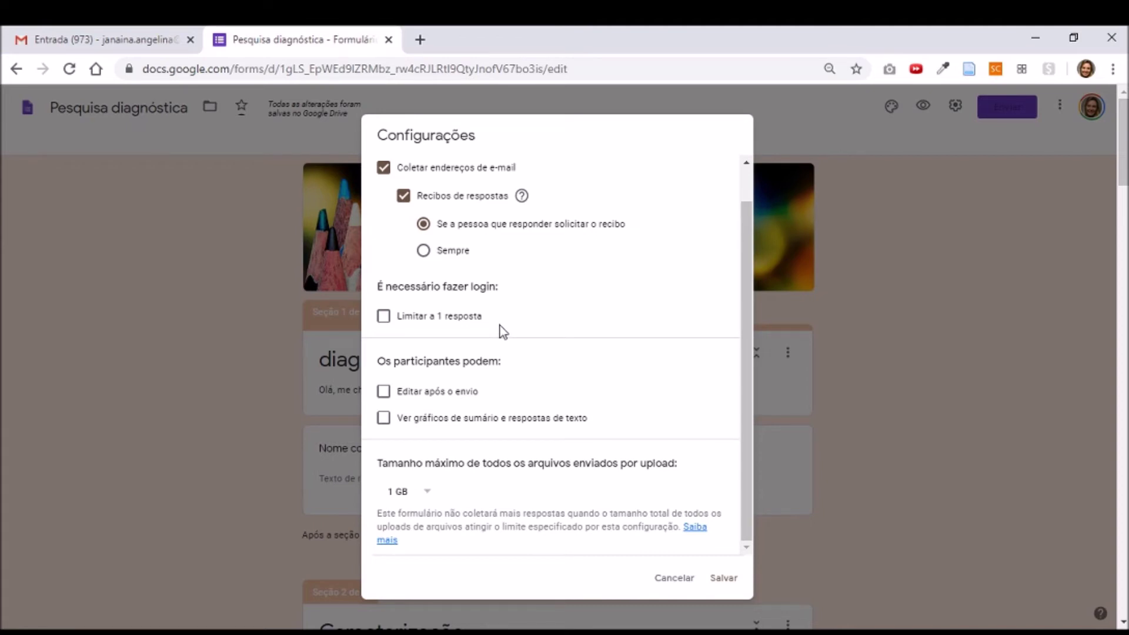
pyautogui.click(383, 319)
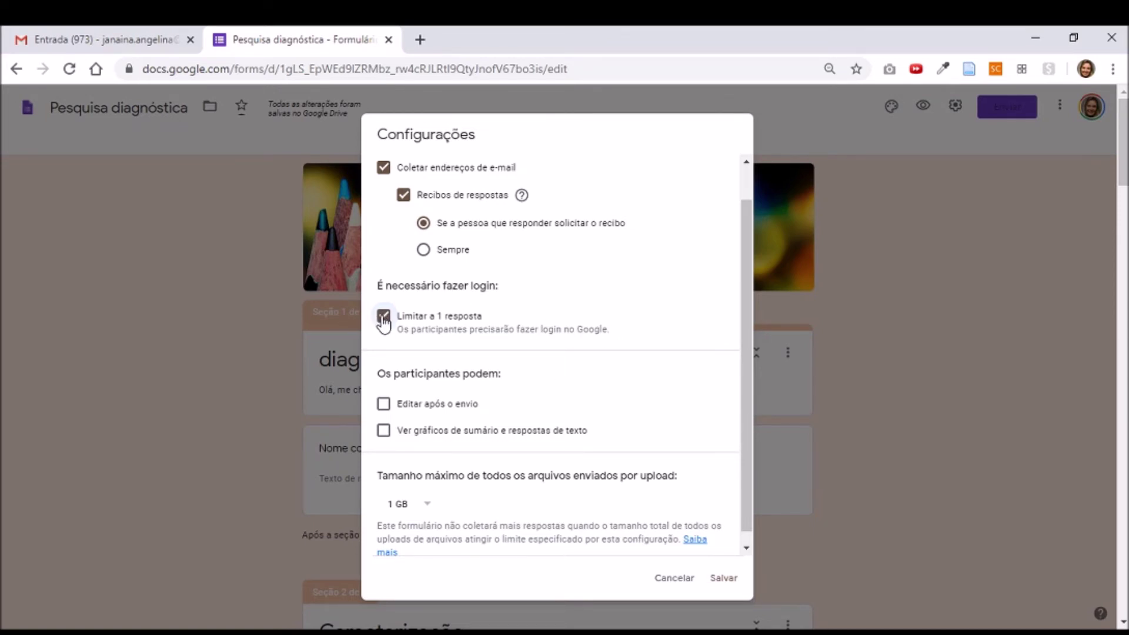
pyautogui.scroll(-1, 488, 325)
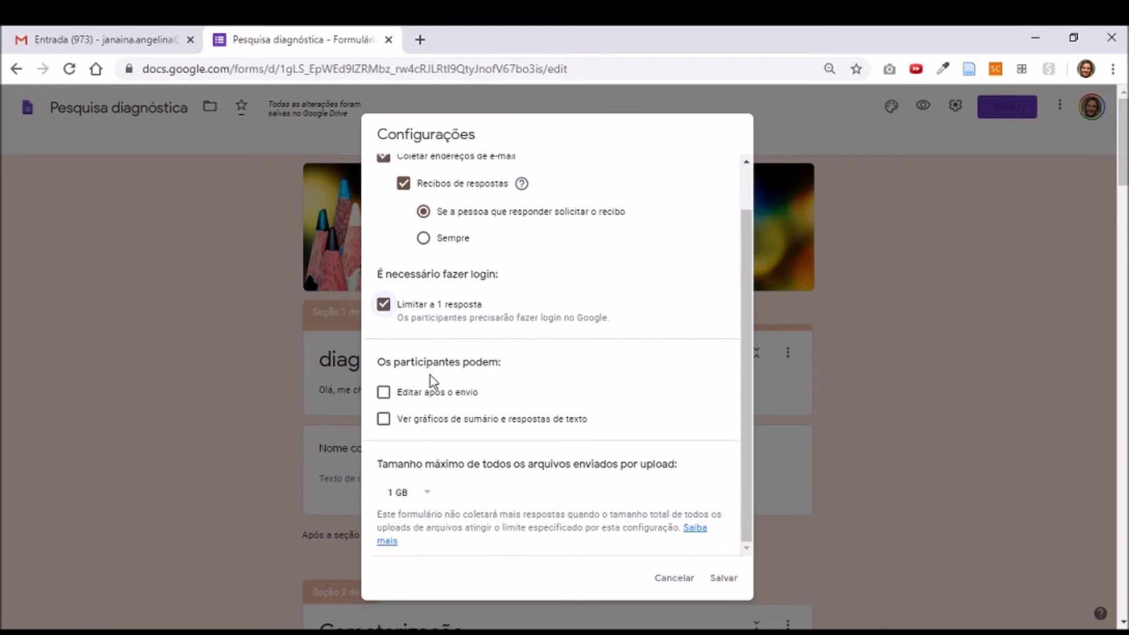
# Step: Set the maximum total size of all uploaded files to 1 TB in the general form settings
pyautogui.scroll(-1, 512, 355)
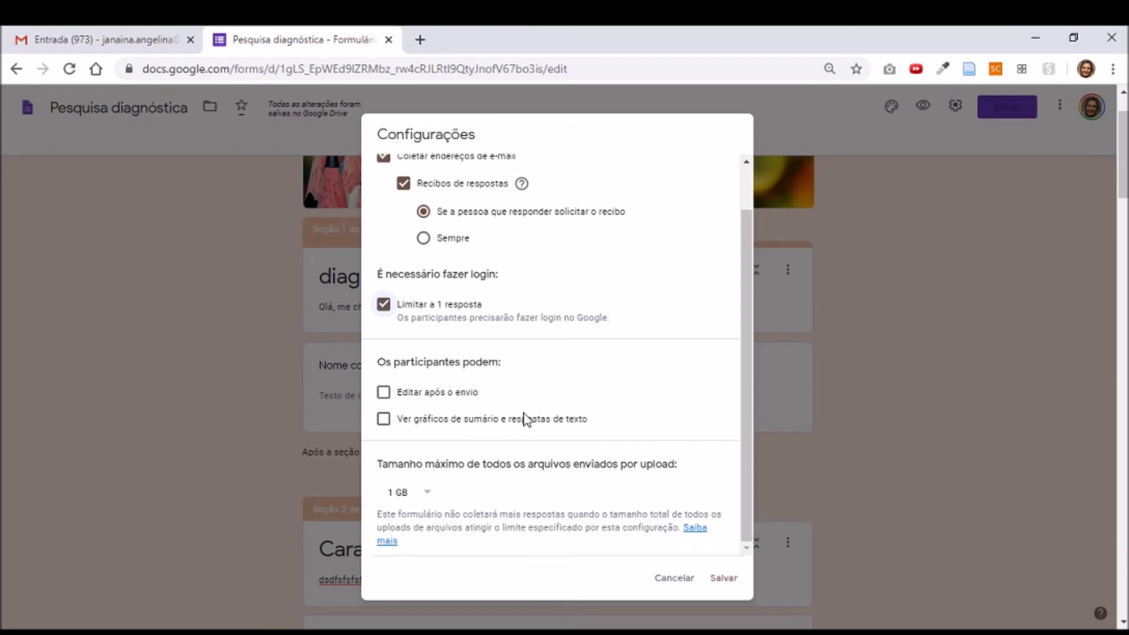
pyautogui.scroll(-3, 563, 442)
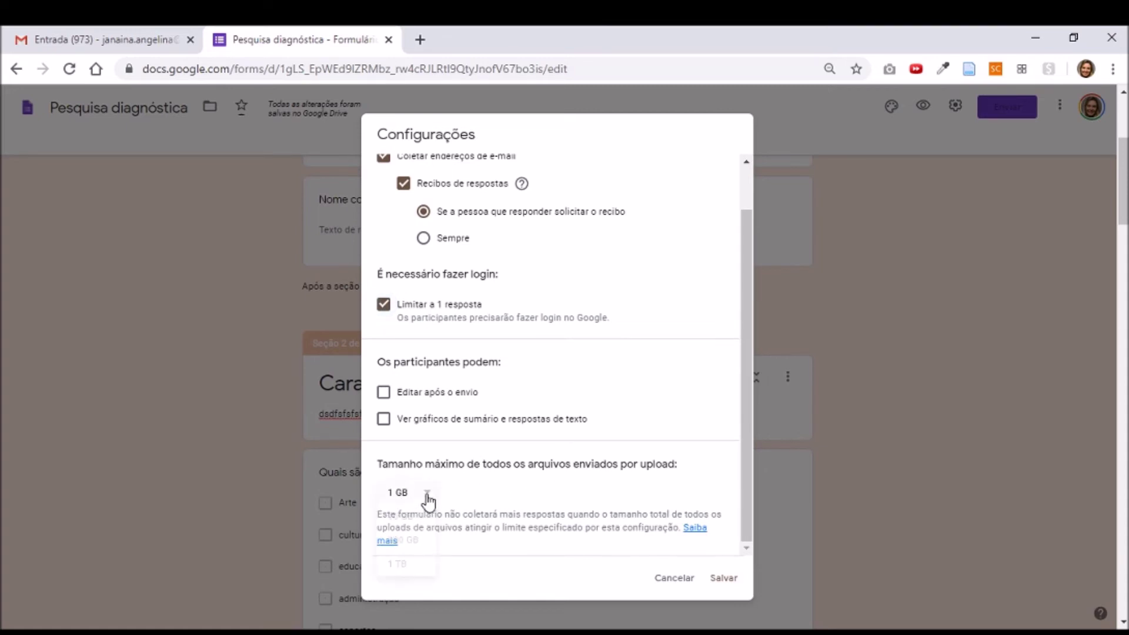
pyautogui.click(426, 500)
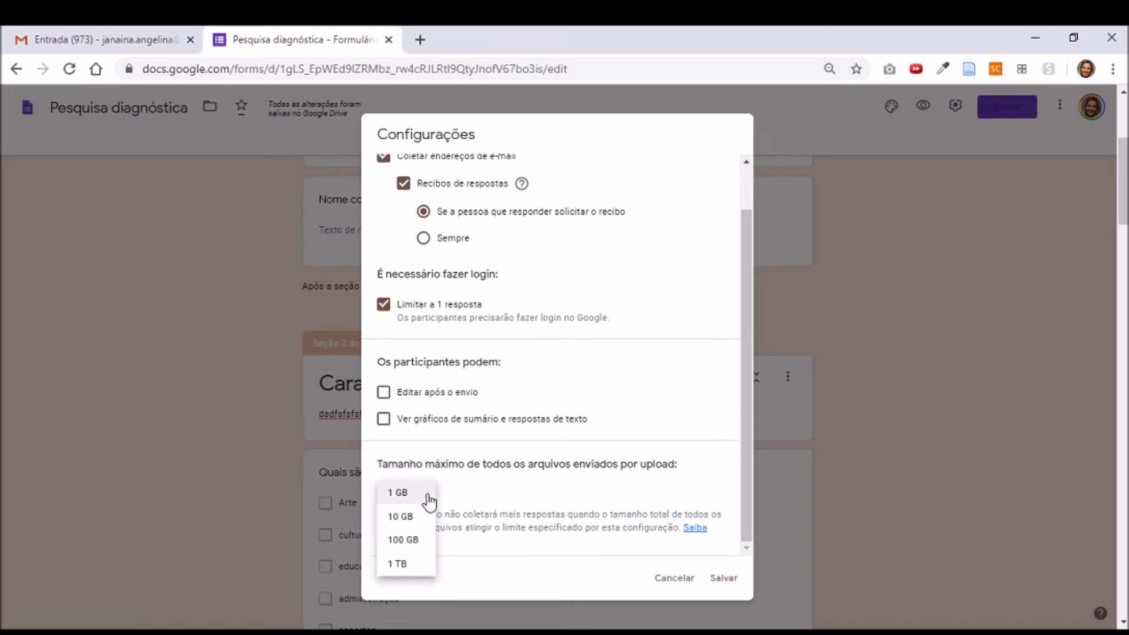
pyautogui.click(406, 564)
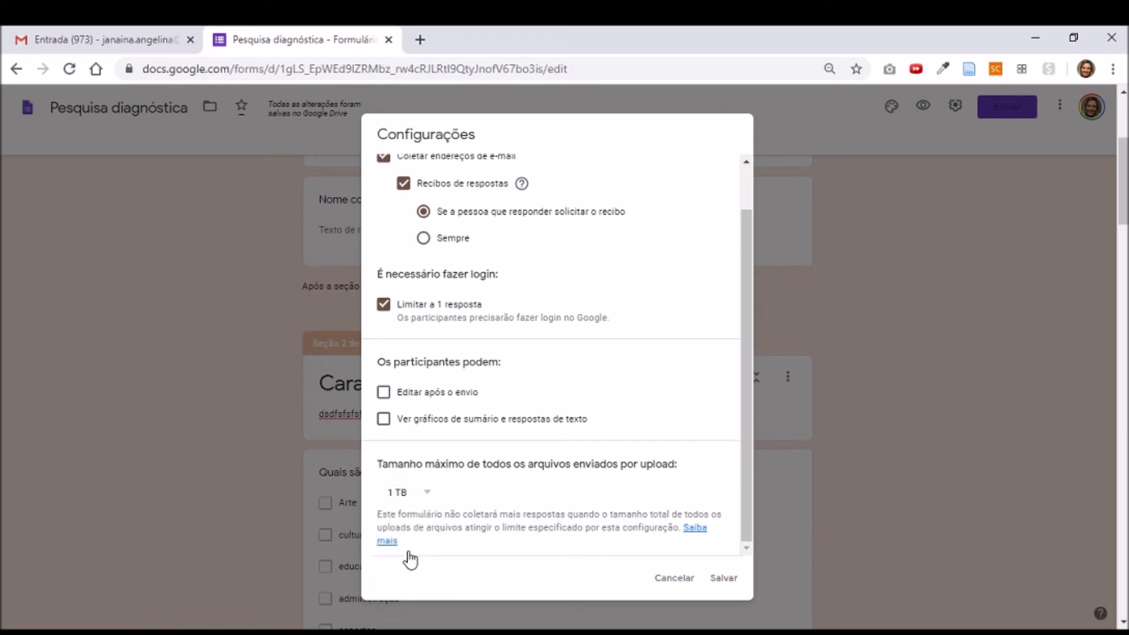
# Step: Set the maximum total size of all uploaded files to 1 GB in the general form settings
pyautogui.click(421, 498)
pyautogui.click(404, 421)
pyautogui.scroll(-1, 617, 515)
pyautogui.scroll(-1, 617, 516)
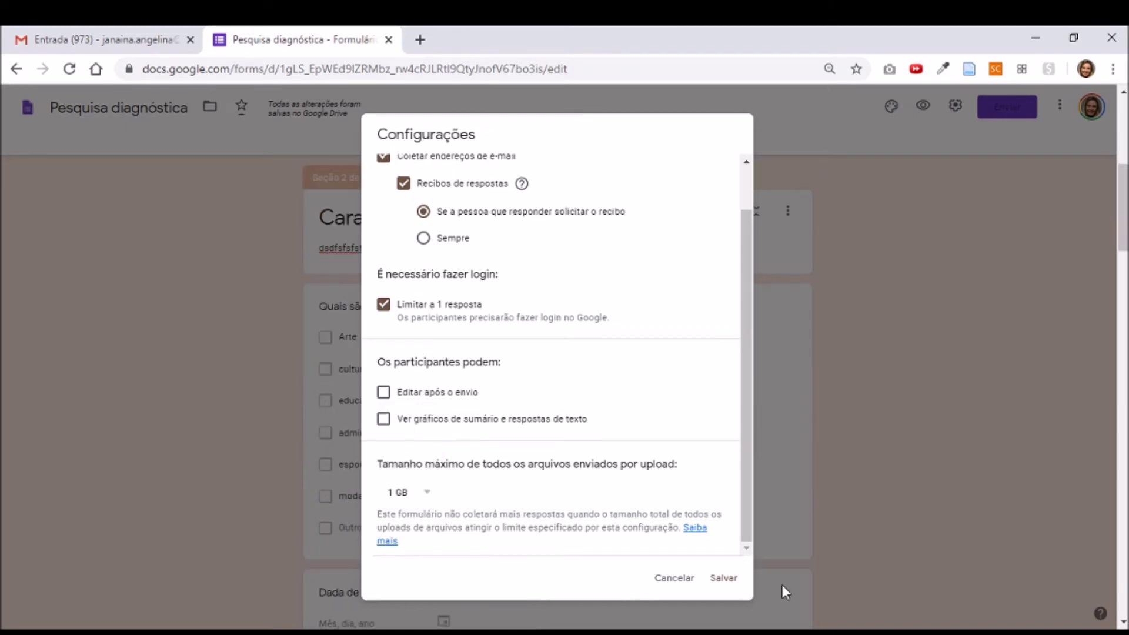
pyautogui.scroll(1, 722, 553)
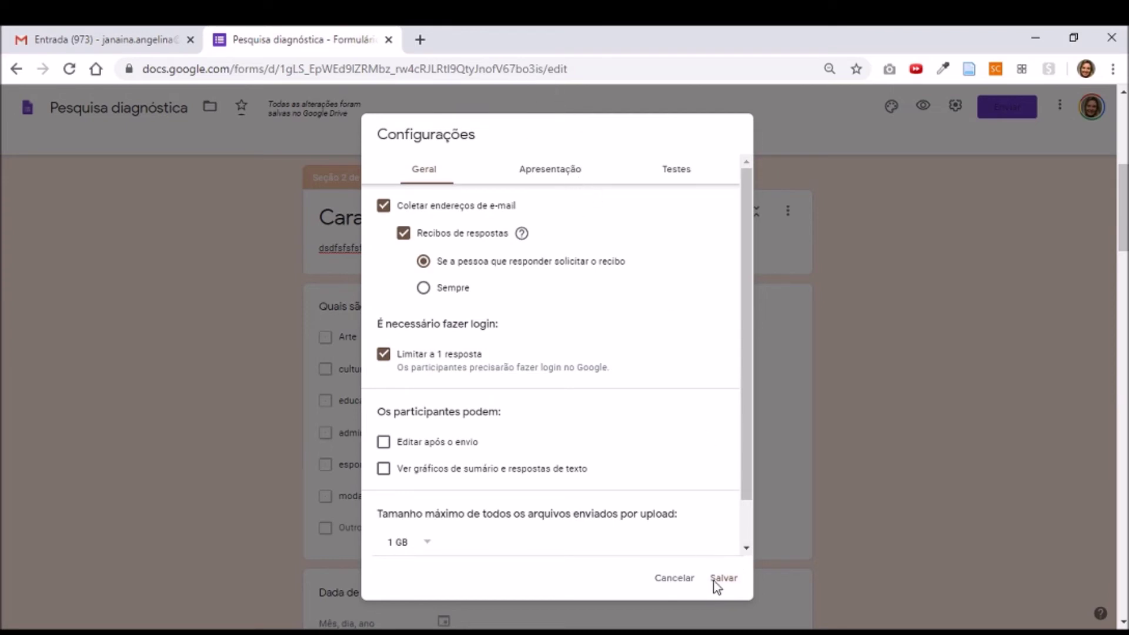
# Step: Remove the 1-response limit and turn off response receipts in the general form settings
pyautogui.click(551, 176)
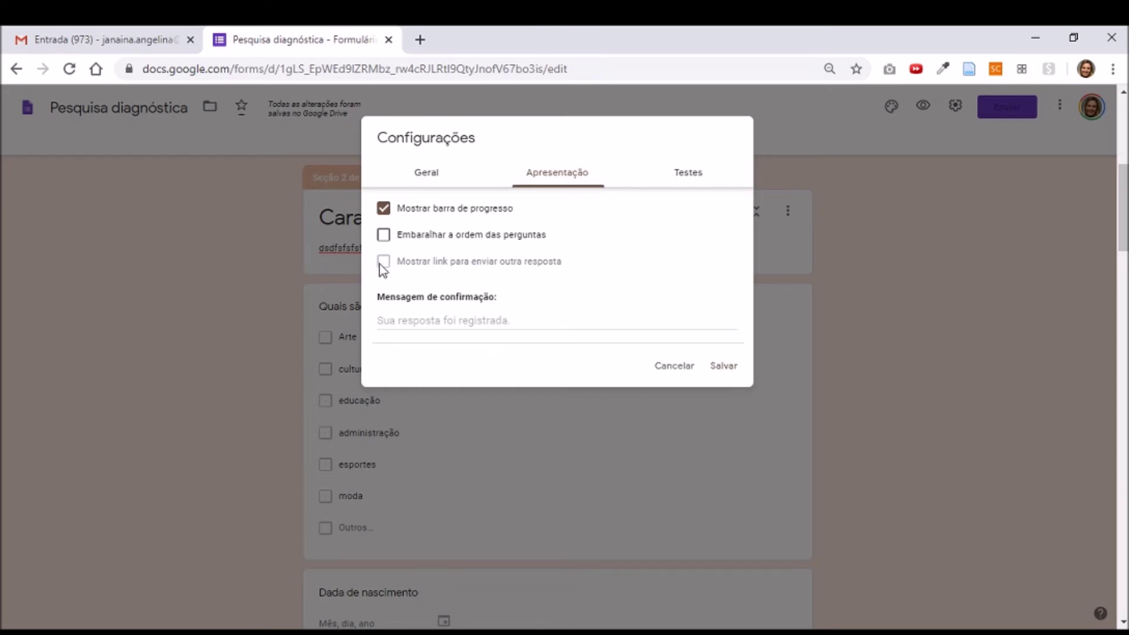
pyautogui.click(424, 172)
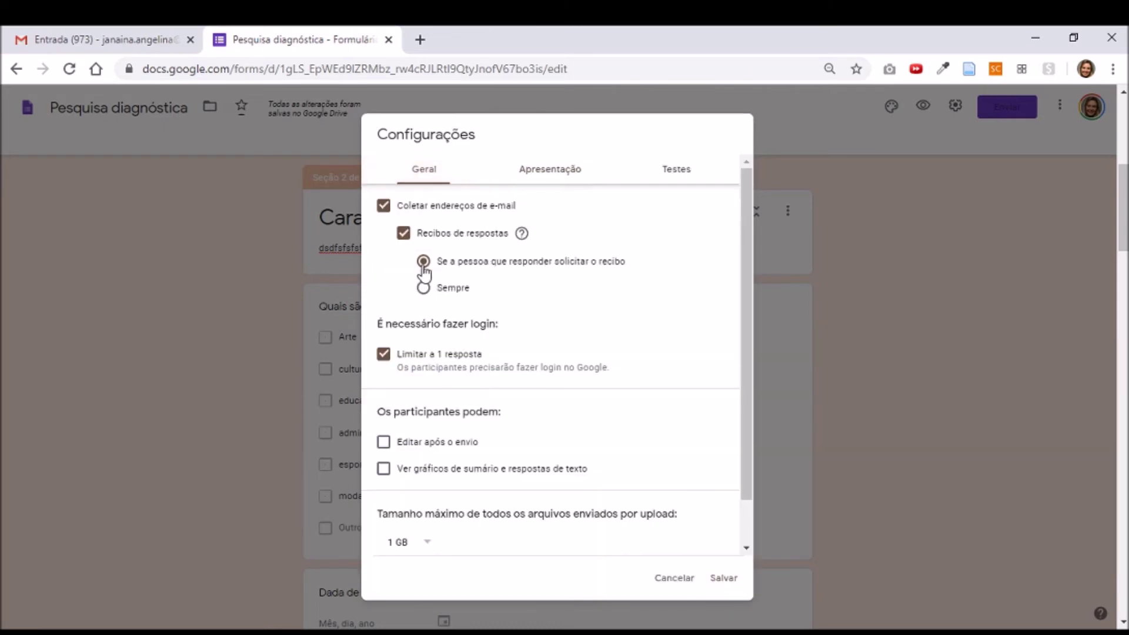
pyautogui.click(404, 357)
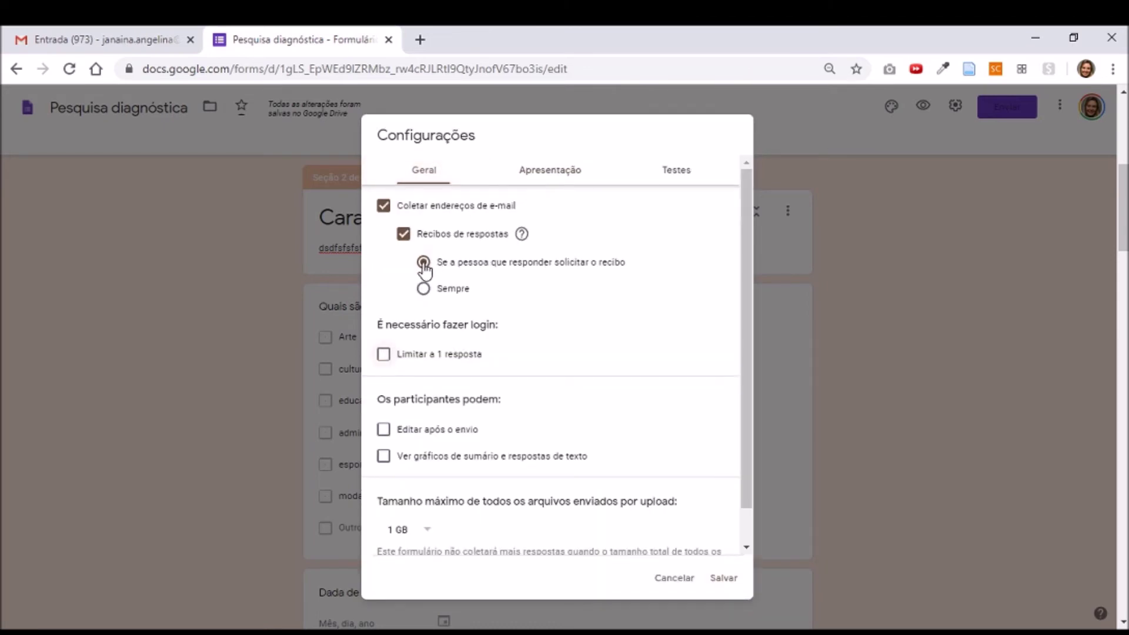
pyautogui.click(402, 235)
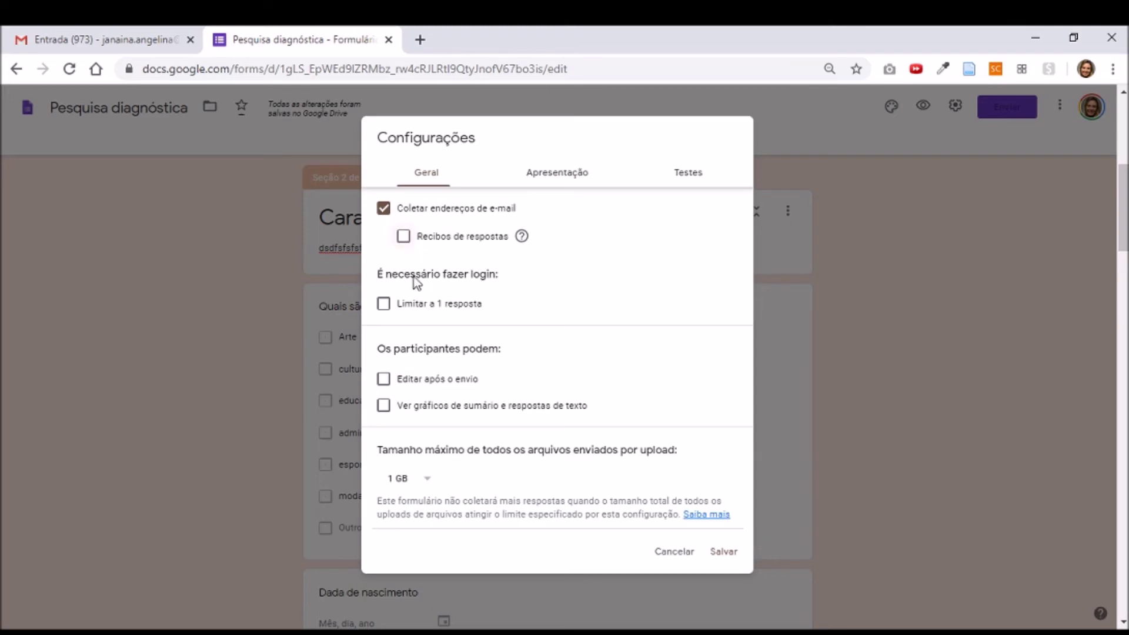
# Step: Set the presentation confirmation message to "Muito Obrigada por ter participado dessa pesquisa!" and save the form settings
pyautogui.click(541, 181)
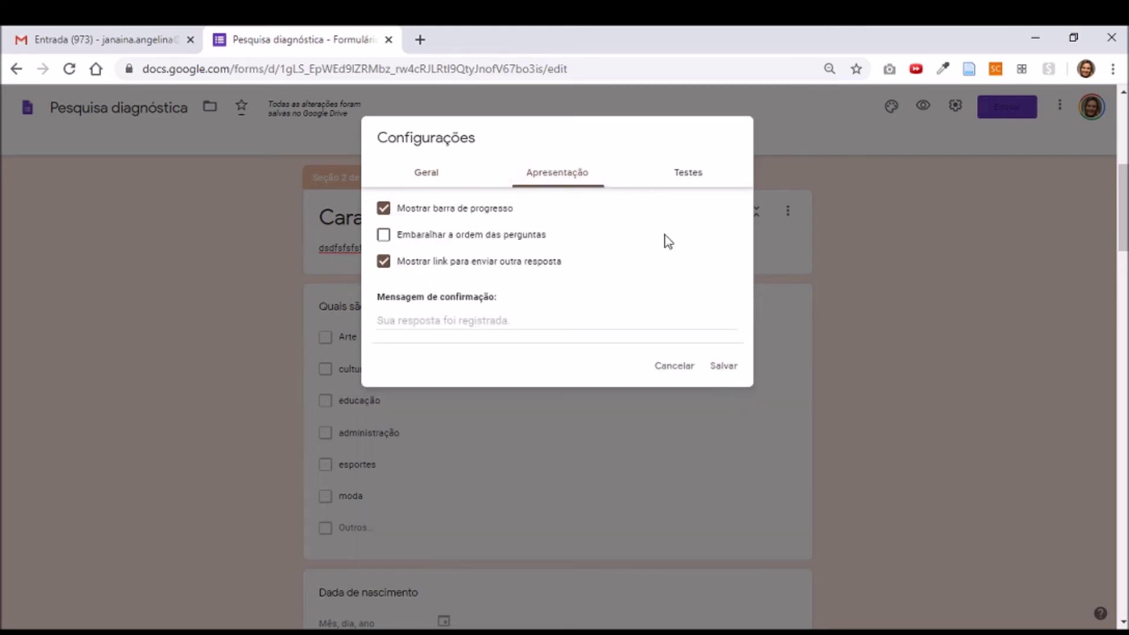
pyautogui.click(406, 323)
pyautogui.write('Muito Obrigada por ter parti')
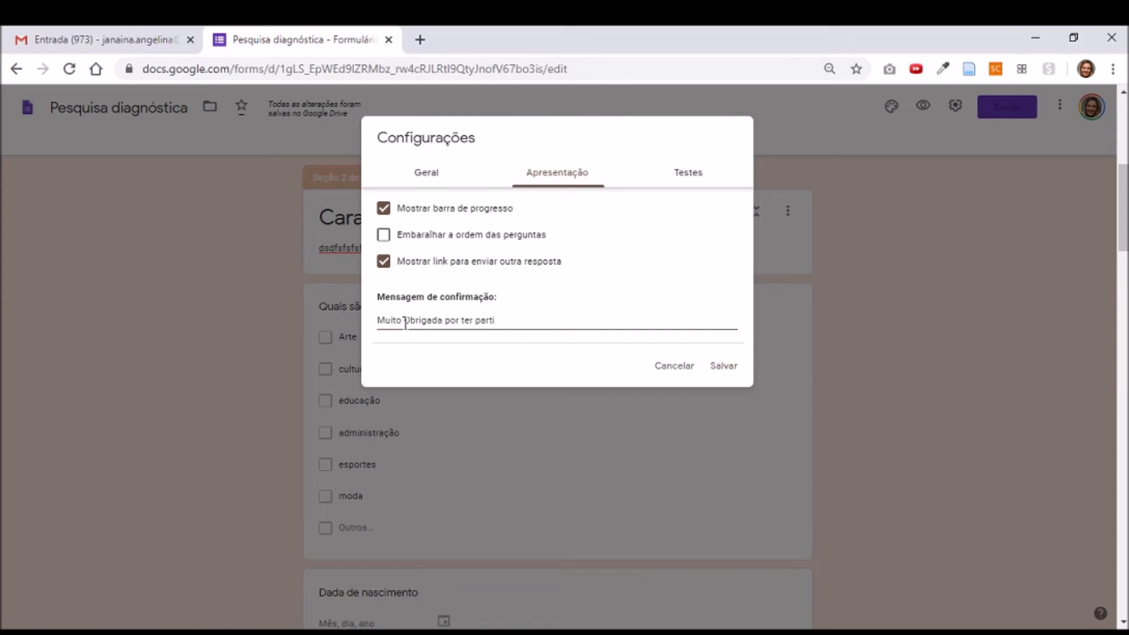
pyautogui.write('cipado dessa pesquisa!')
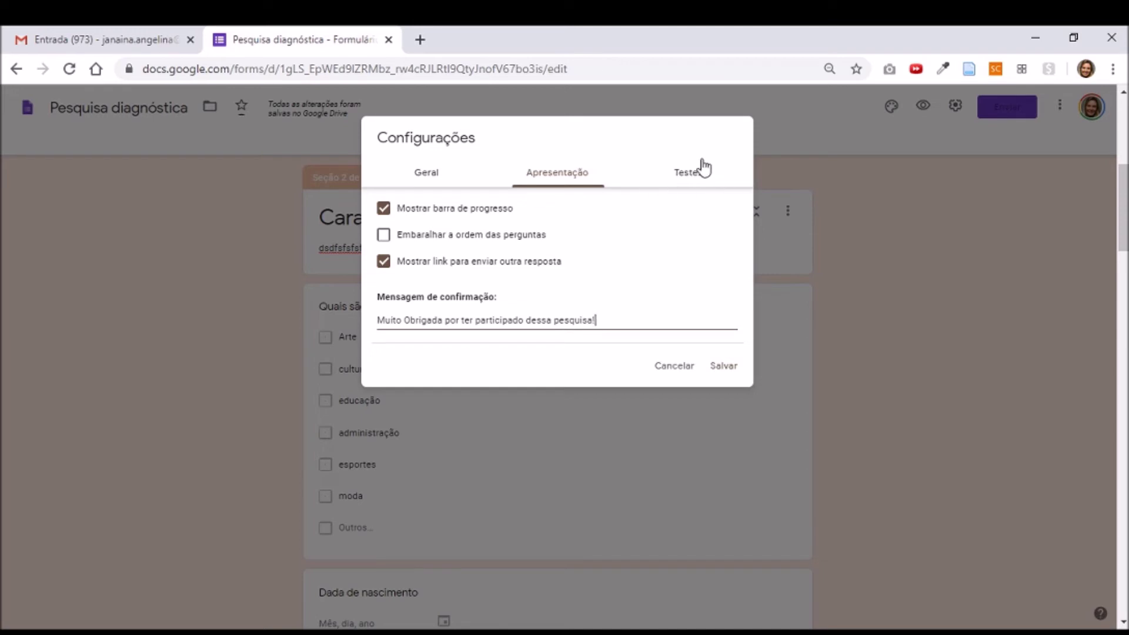
pyautogui.click(726, 366)
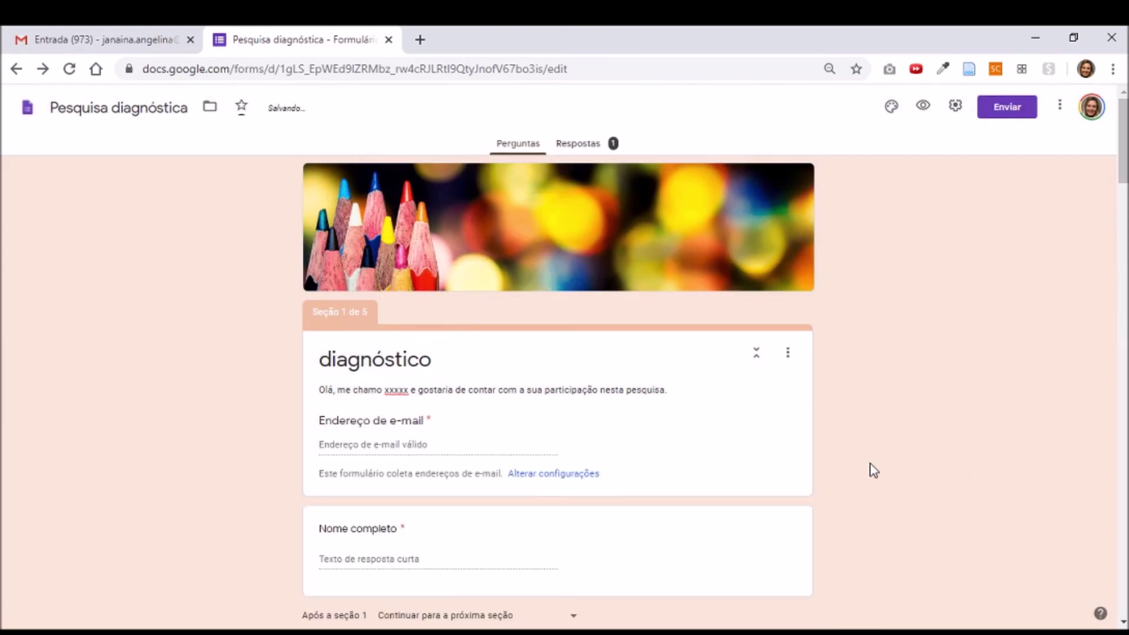
# Step: Open the form preview as a respondent sees it, showing the first section's questions
pyautogui.scroll(-10, 874, 471)
pyautogui.scroll(10, 874, 470)
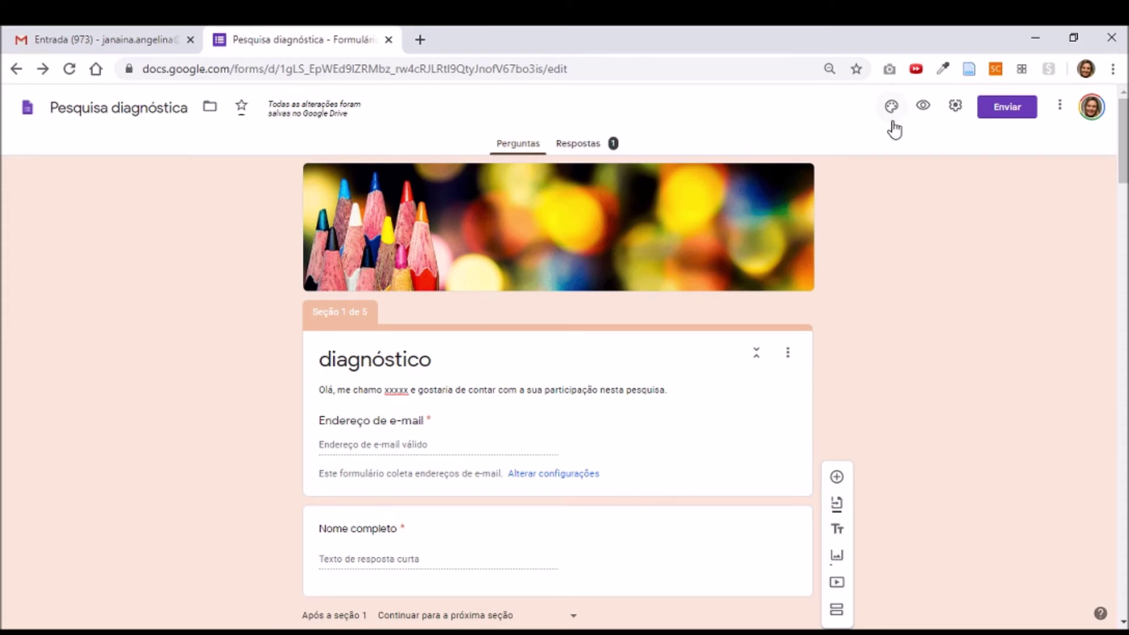
pyautogui.click(924, 108)
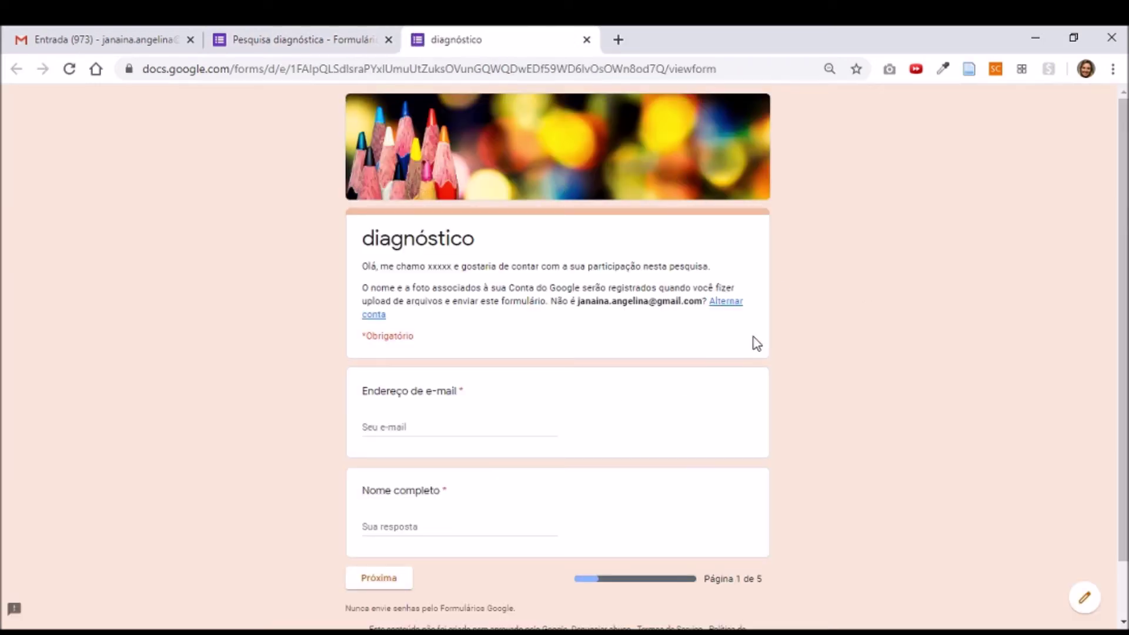
pyautogui.scroll(-1, 611, 333)
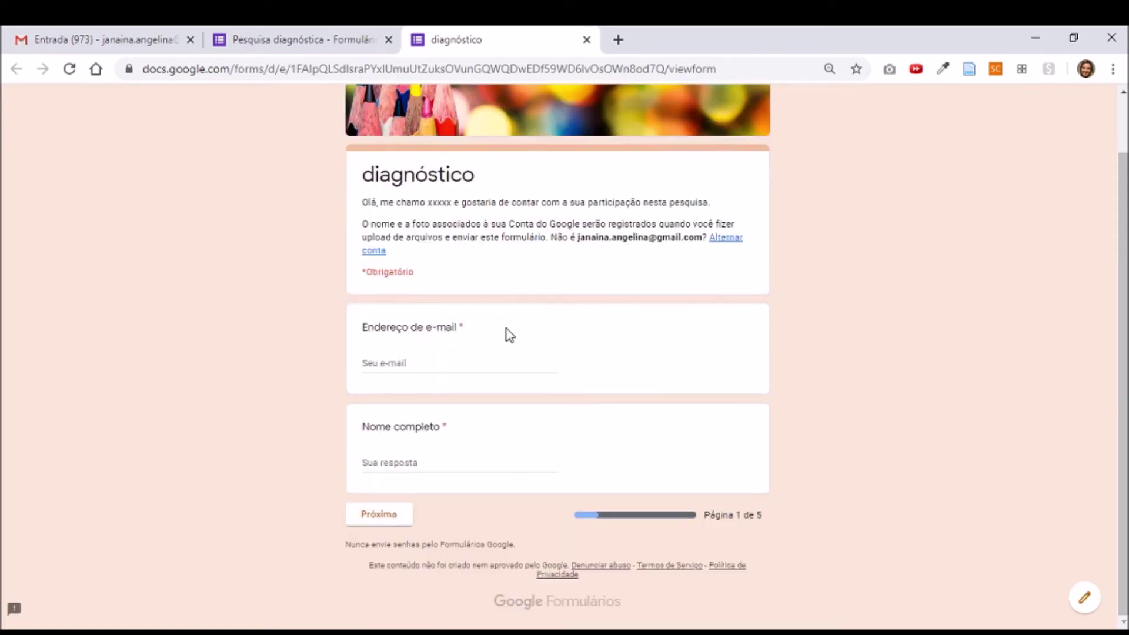
# Step: Fill in the respondent's e-mail address and full name in the preview and continue to the next section
pyautogui.click(499, 365)
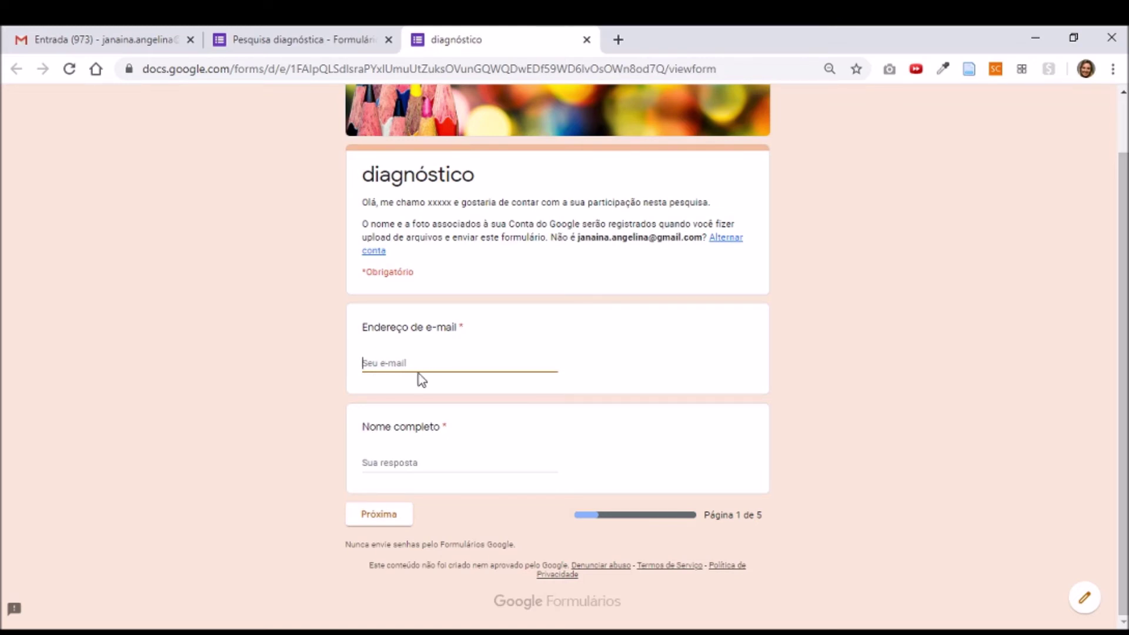
pyautogui.click(447, 405)
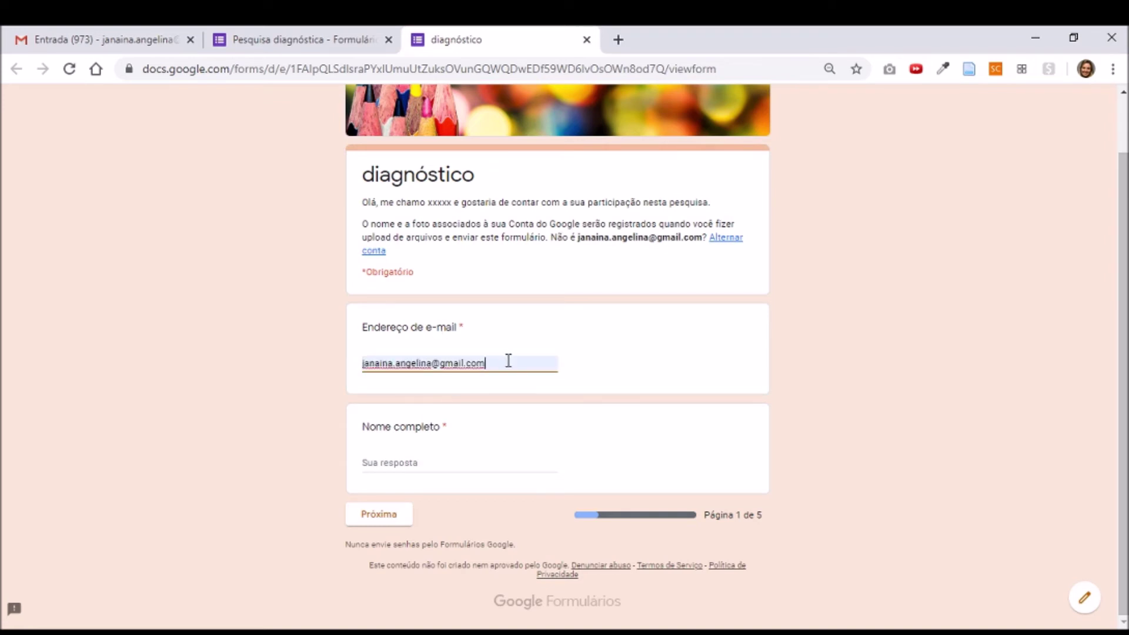
pyautogui.click(413, 461)
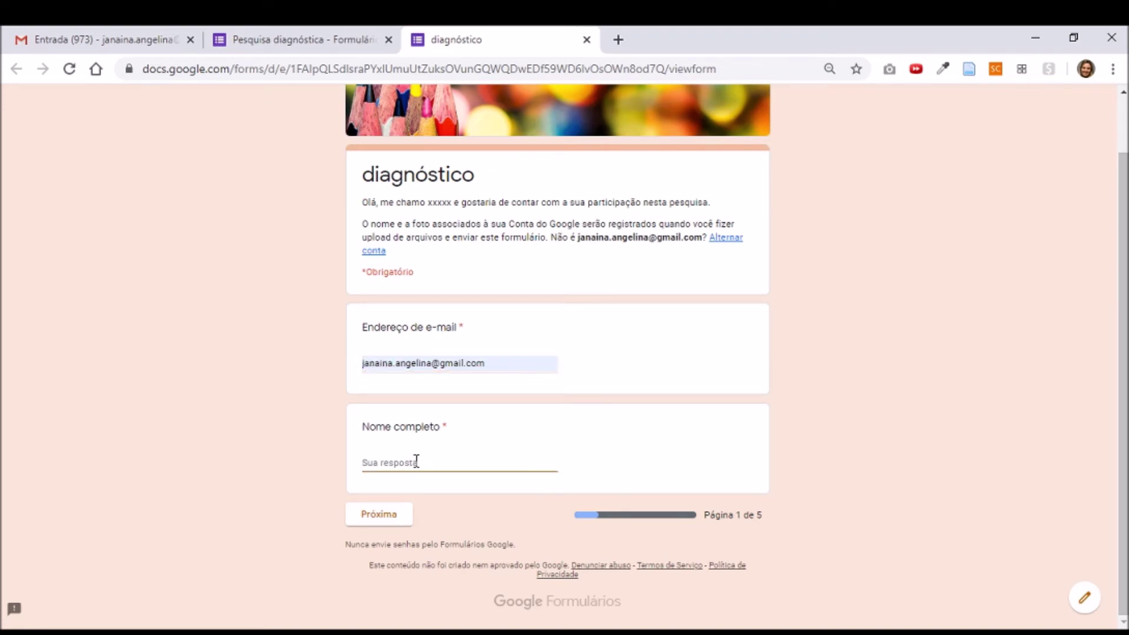
pyautogui.write('Jana')
pyautogui.click(385, 519)
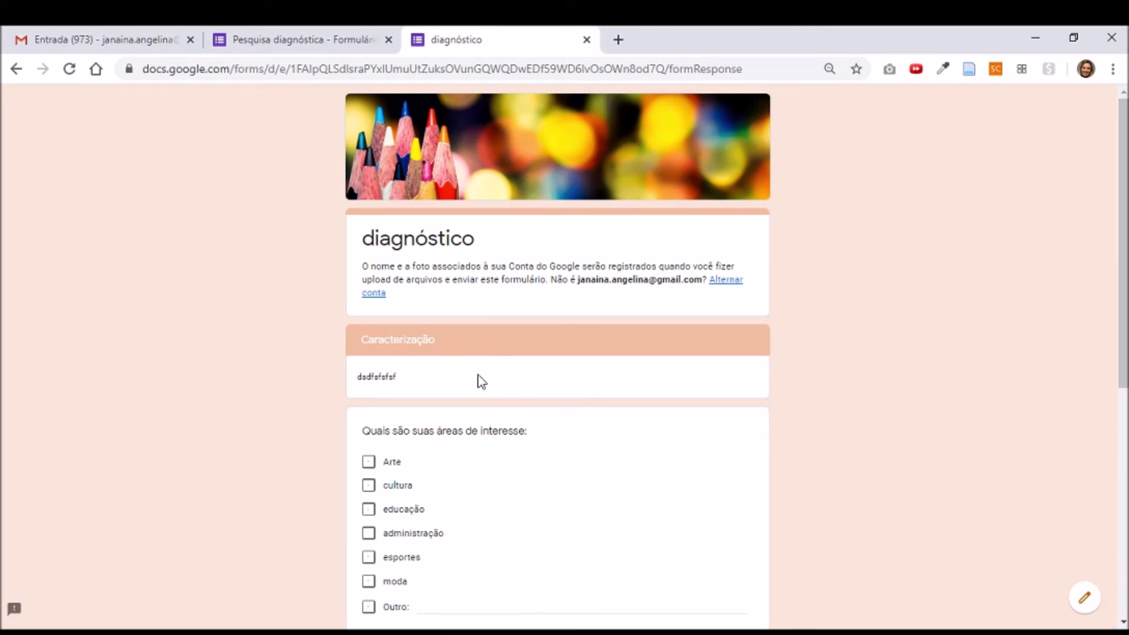
# Step: Select "Arte", "cultura", "educação" and "esportes" as the areas of interest
pyautogui.scroll(-1, 481, 381)
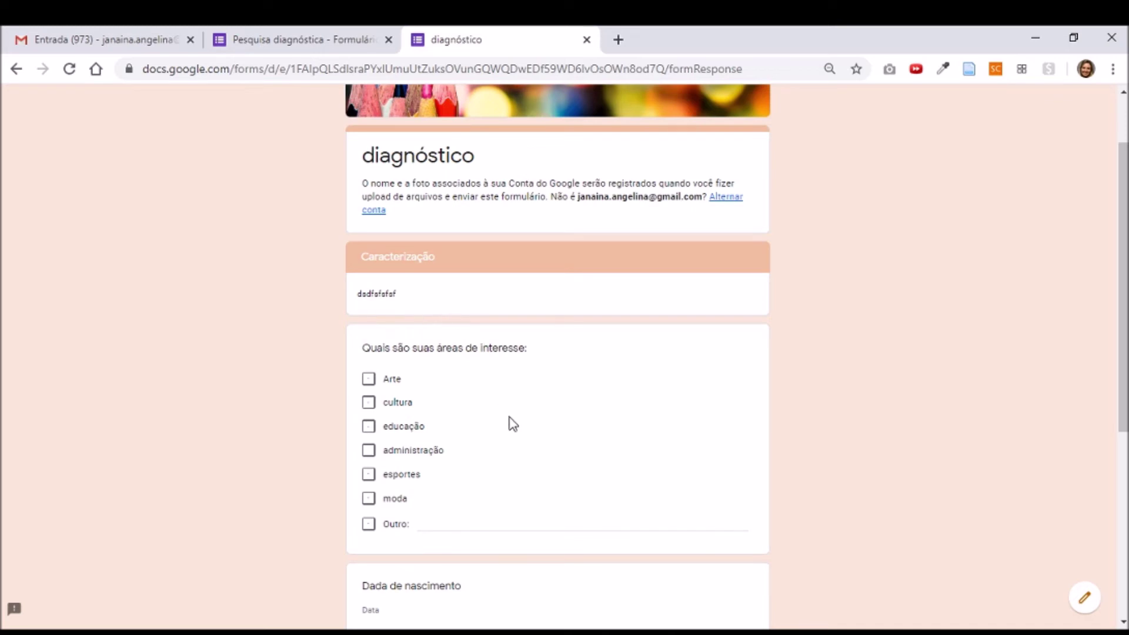
pyautogui.scroll(-1, 514, 423)
pyautogui.click(369, 296)
pyautogui.click(369, 320)
pyautogui.click(369, 344)
pyautogui.click(369, 392)
# Step: Enter the respondent's full date of birth in the "Dada de nascimento" question
pyautogui.scroll(-2, 486, 434)
pyautogui.click(369, 384)
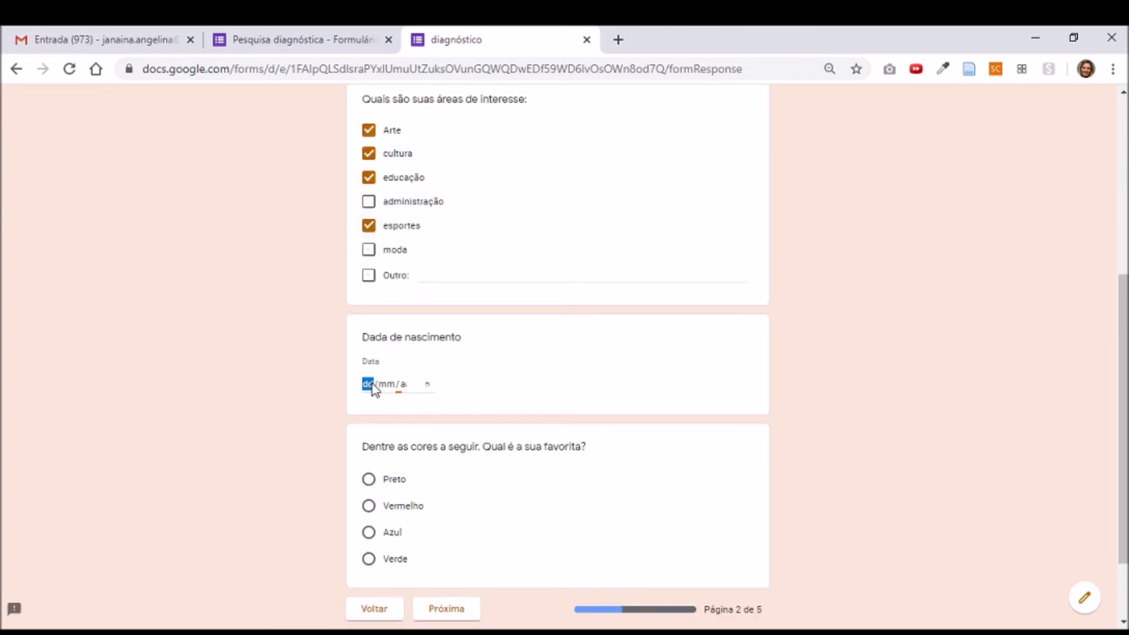
pyautogui.write('31')
pyautogui.write('031')
pyautogui.press('BackSpace')
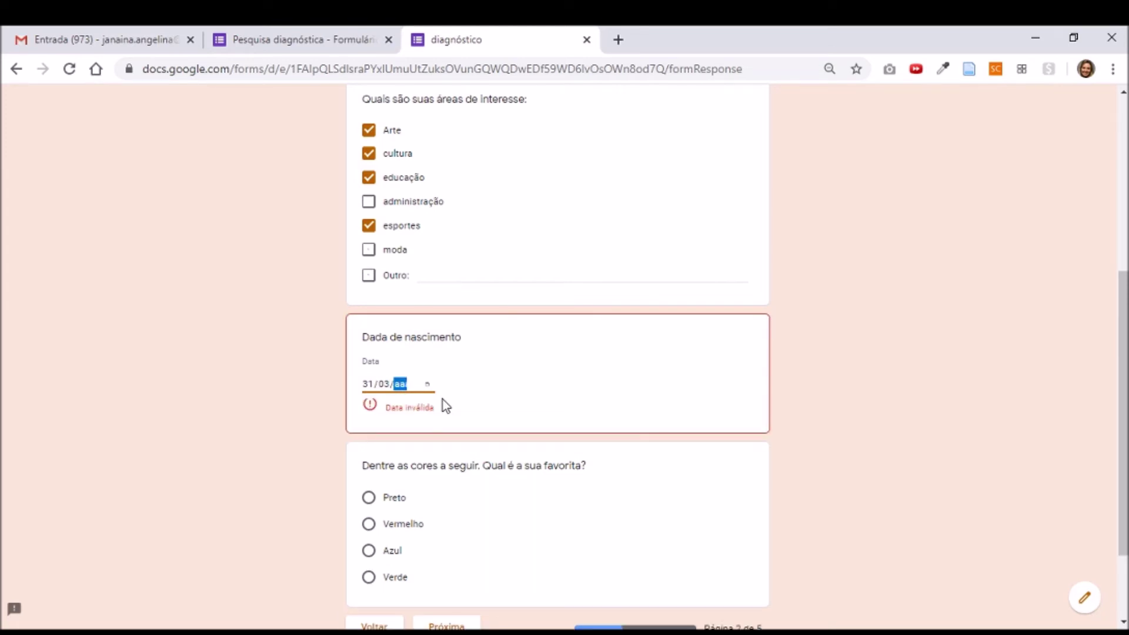
pyautogui.write('19')
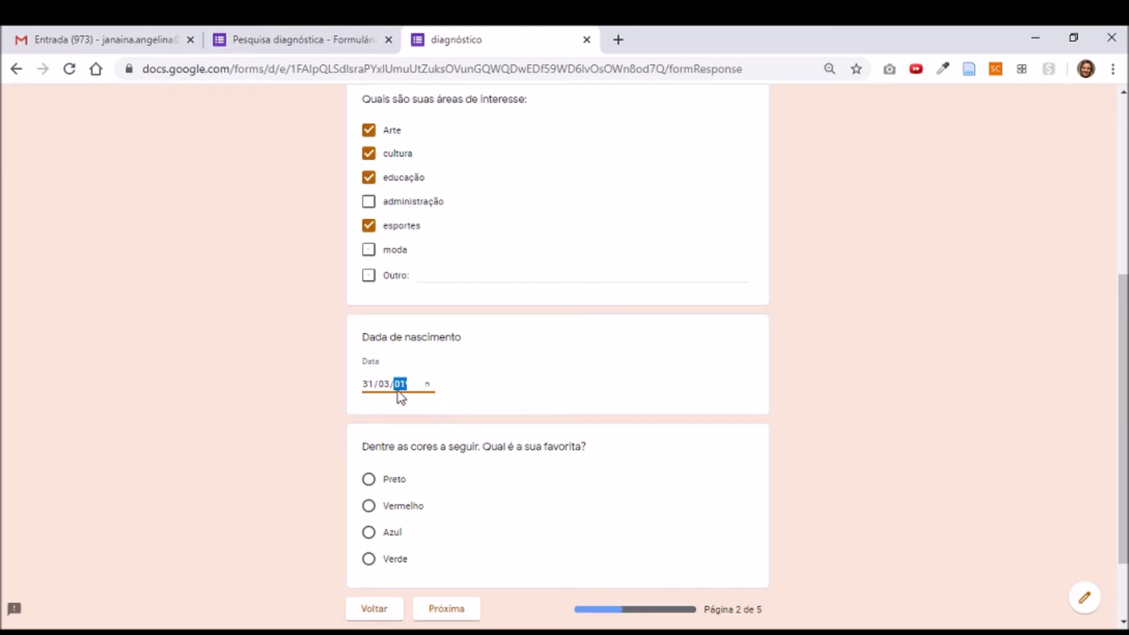
pyautogui.click(369, 381)
pyautogui.write('17/08')
pyautogui.click(499, 407)
# Step: Choose "Preto" as the favourite colour and continue to the question about the number of children
pyautogui.scroll(-2, 488, 419)
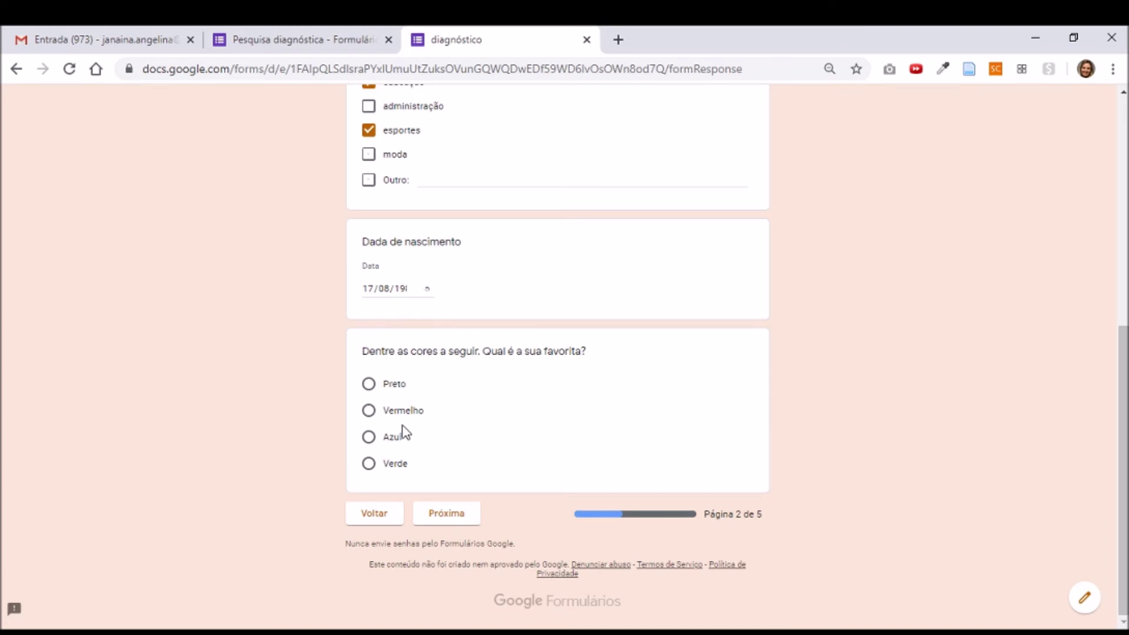
pyautogui.click(371, 441)
pyautogui.click(369, 385)
pyautogui.click(462, 516)
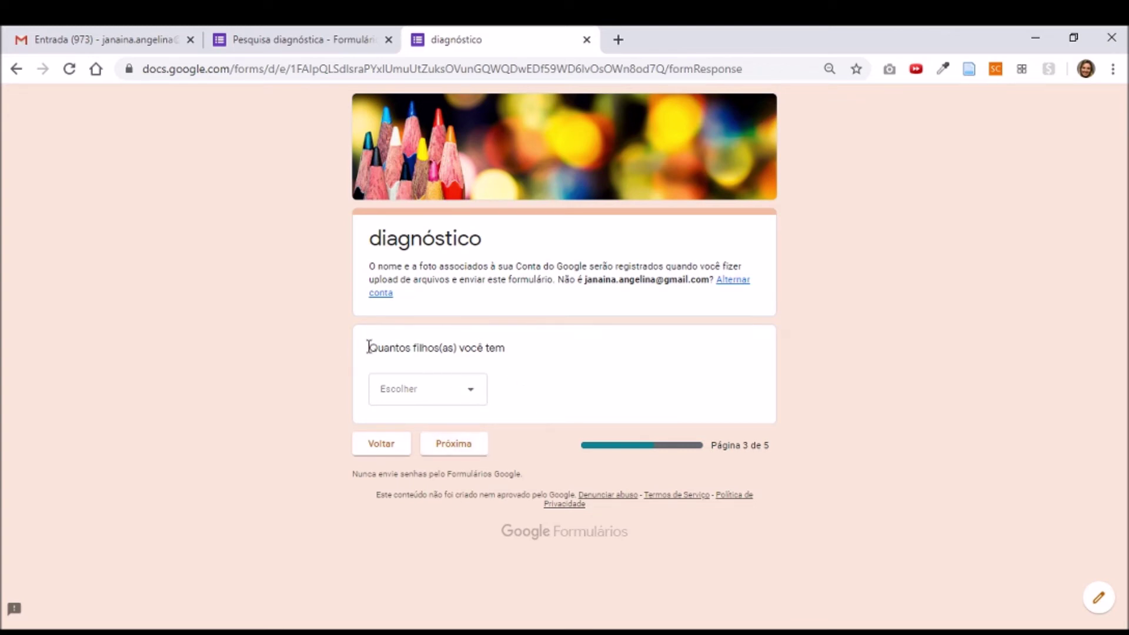
# Step: Answer "Nenhum" for the number of children, check which section it leads to, and return to the question
pyautogui.click(475, 391)
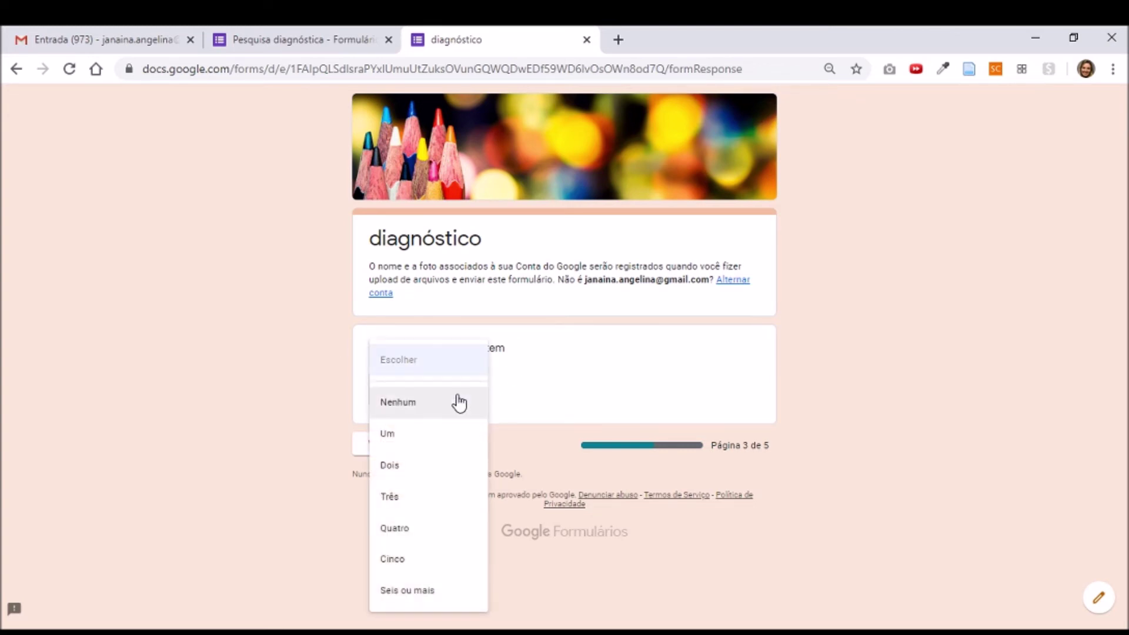
pyautogui.click(422, 411)
pyautogui.click(456, 448)
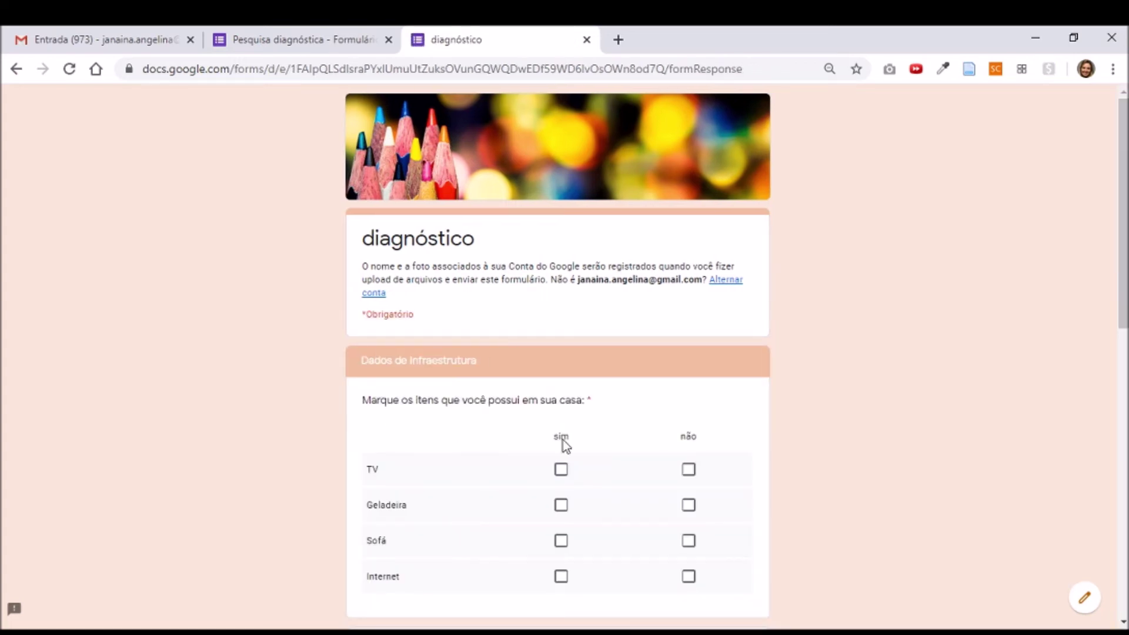
pyautogui.scroll(-10, 547, 491)
pyautogui.click(374, 516)
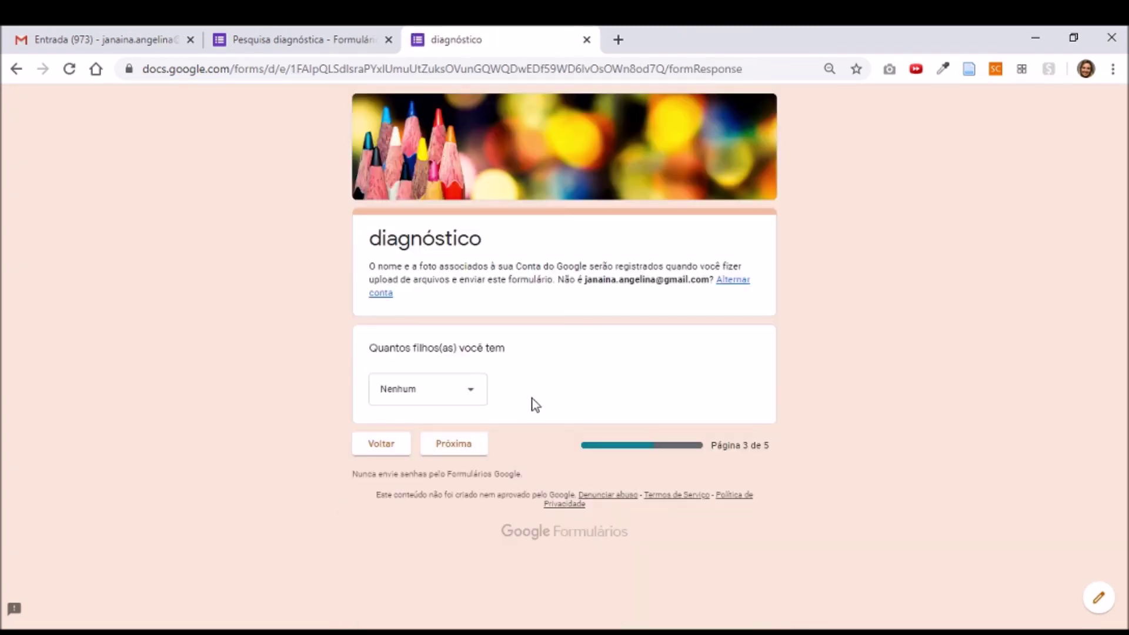
# Step: Change the number-of-children answer to an option other than "Nenhum" and continue to the "Filhos" section
pyautogui.click(444, 398)
pyautogui.click(421, 501)
pyautogui.click(468, 450)
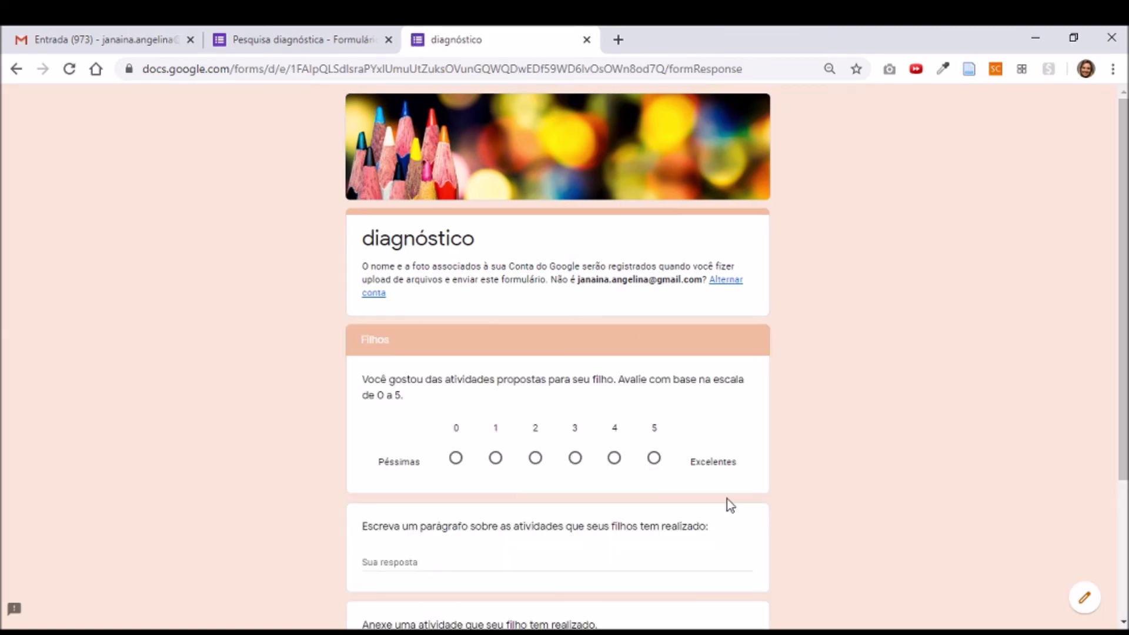
# Step: Rate the proposed activities 3 and enter "cbccbcbcbcbc" as the paragraph about the children's activities
pyautogui.scroll(-1, 564, 493)
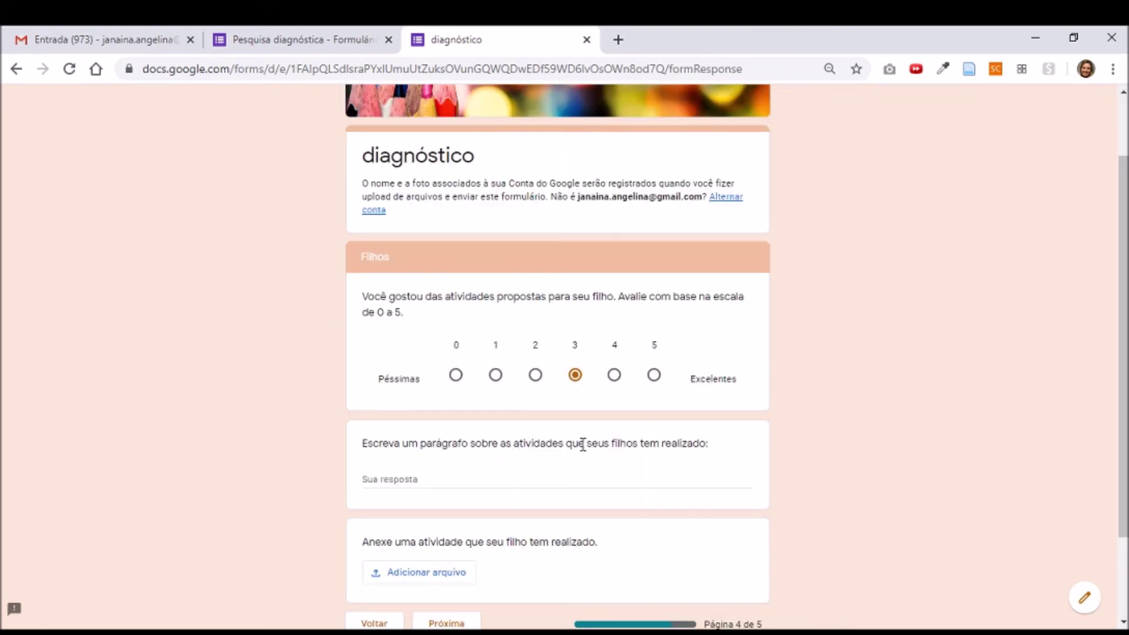
pyautogui.scroll(-2, 584, 445)
pyautogui.click(475, 366)
pyautogui.write('cb')
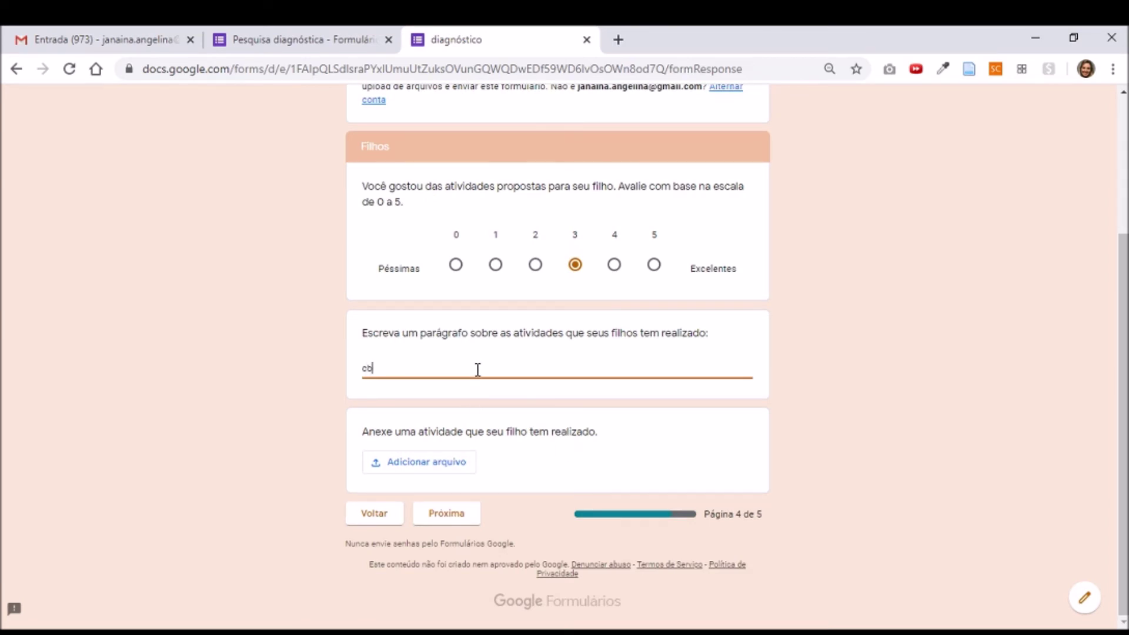
pyautogui.write('ccbcbcbcbc')
pyautogui.click(719, 441)
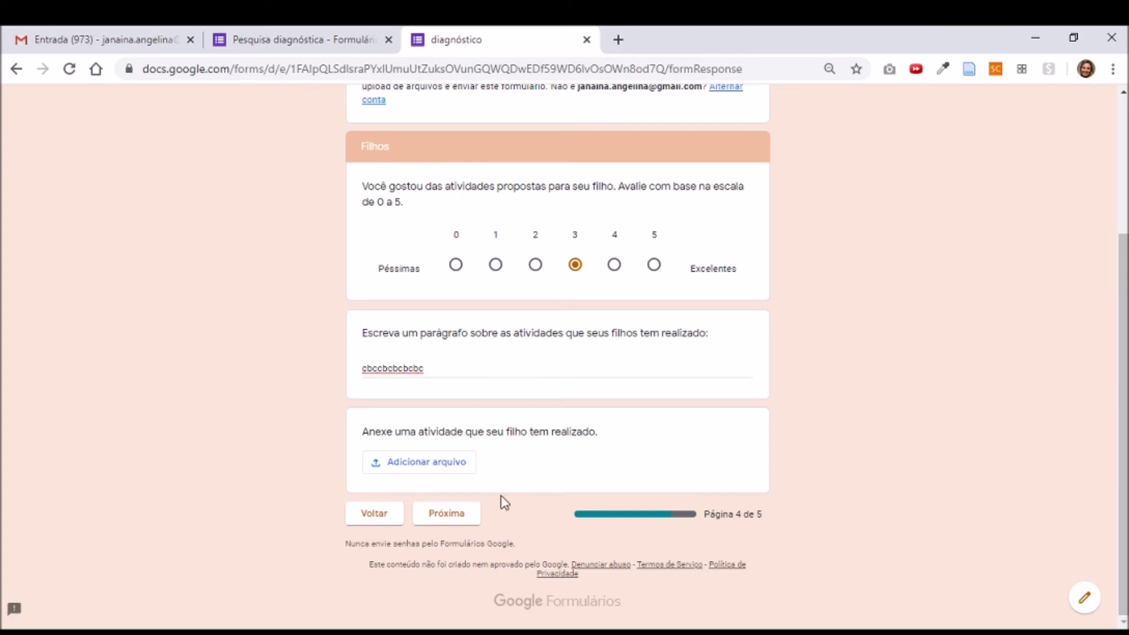
# Step: Upload "Artigo 2_2019-0129_EN_VF.docx" as the child's activity and continue to the "Dados de infraestrutura" section
pyautogui.click(436, 468)
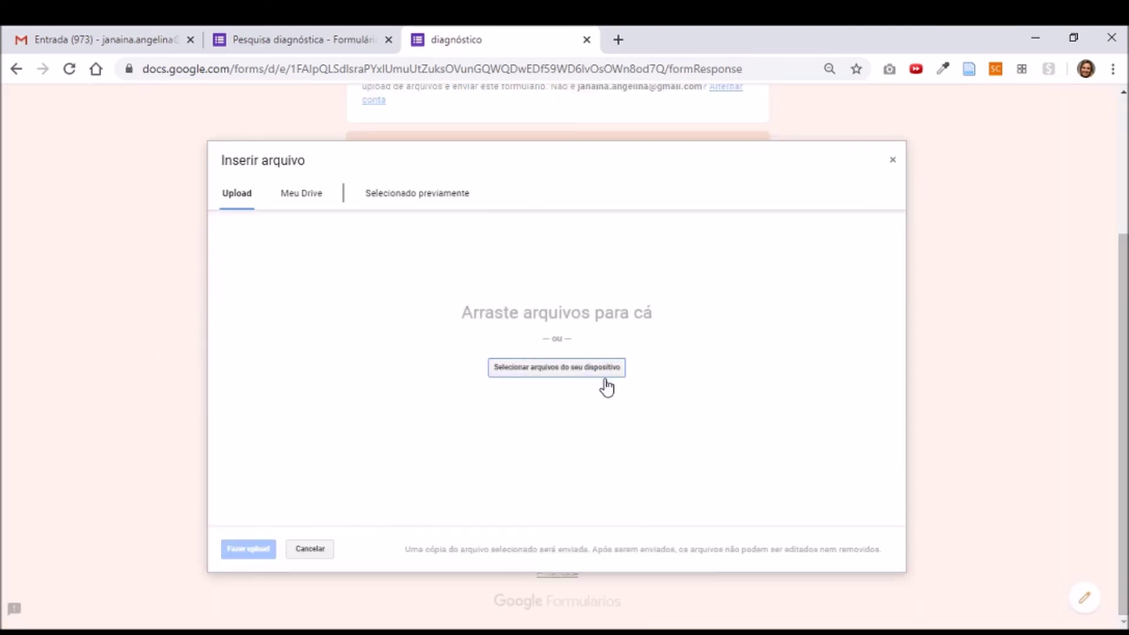
pyautogui.click(558, 370)
pyautogui.doubleClick(388, 287)
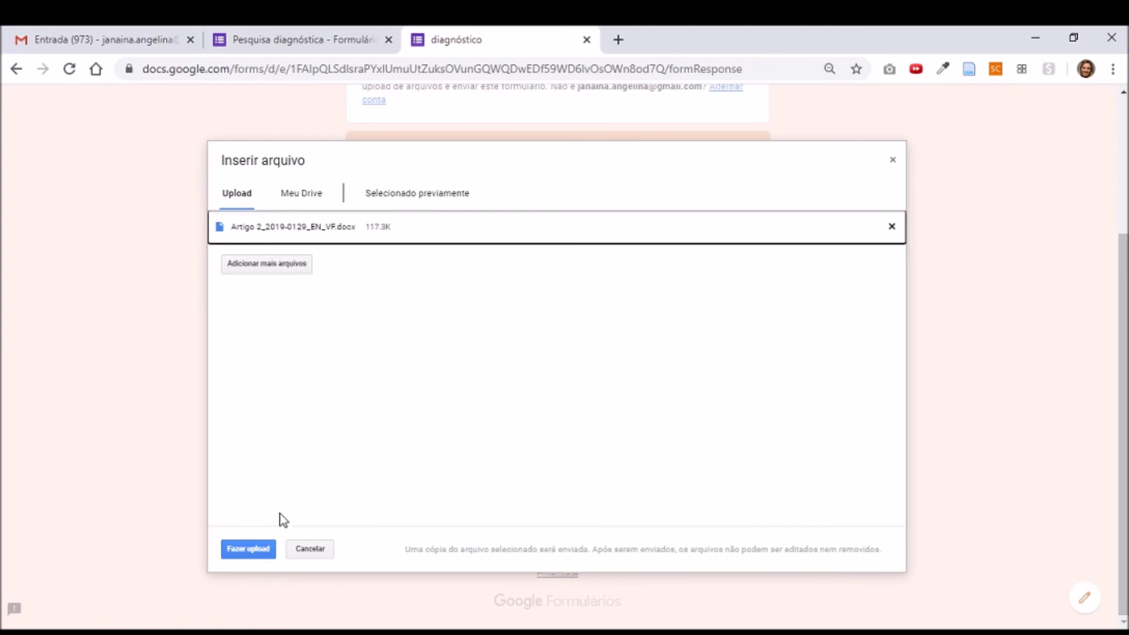
pyautogui.click(250, 555)
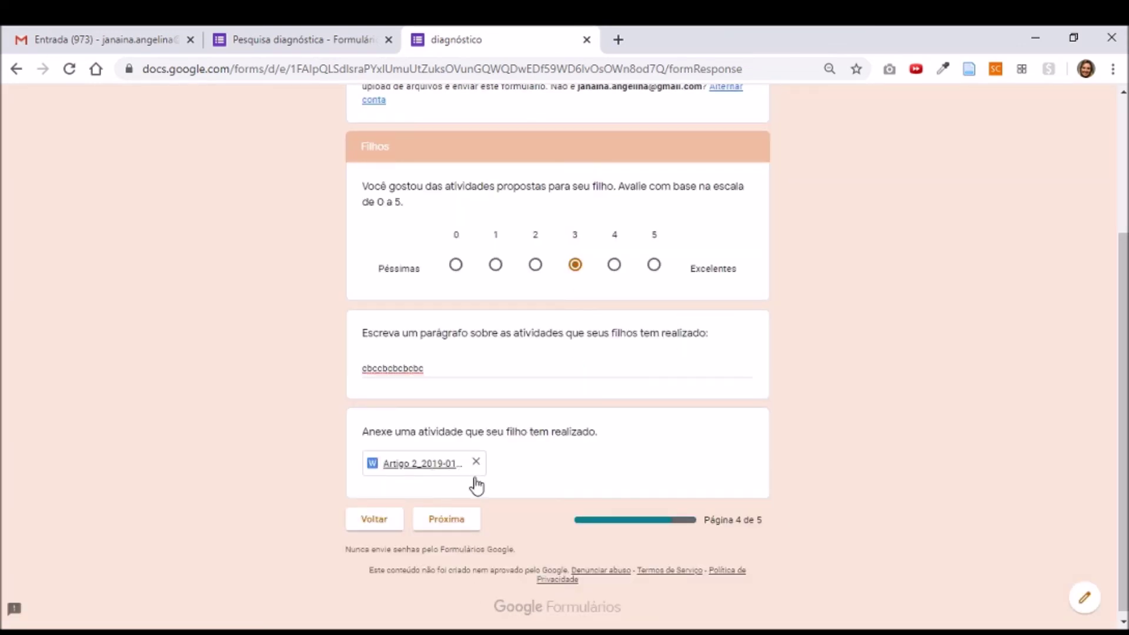
pyautogui.click(462, 523)
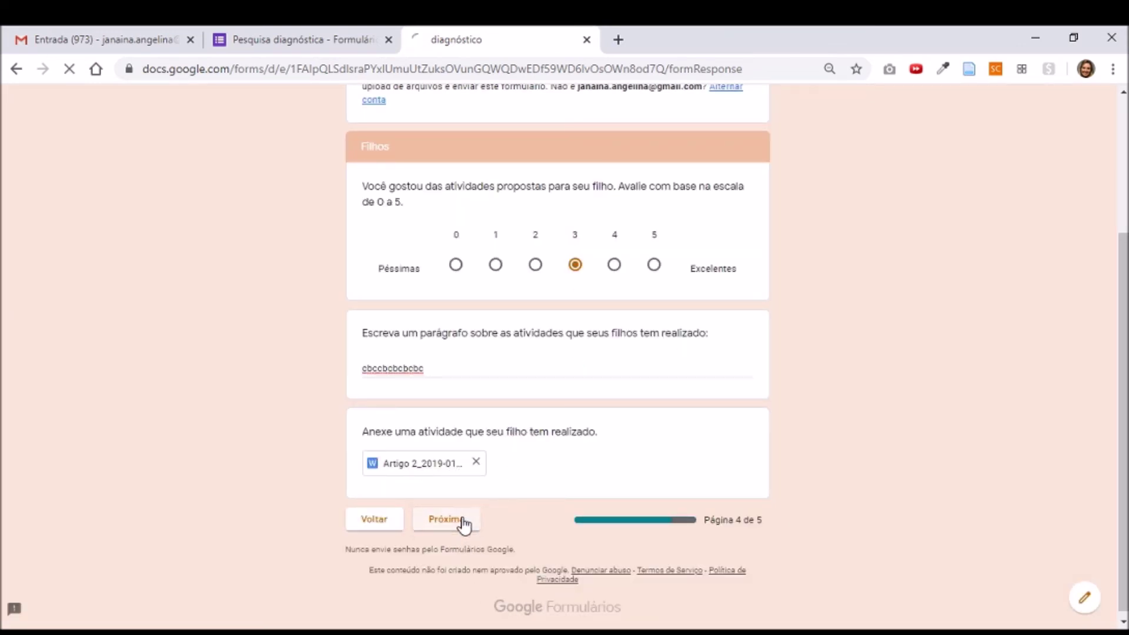
pyautogui.scroll(-3, 567, 435)
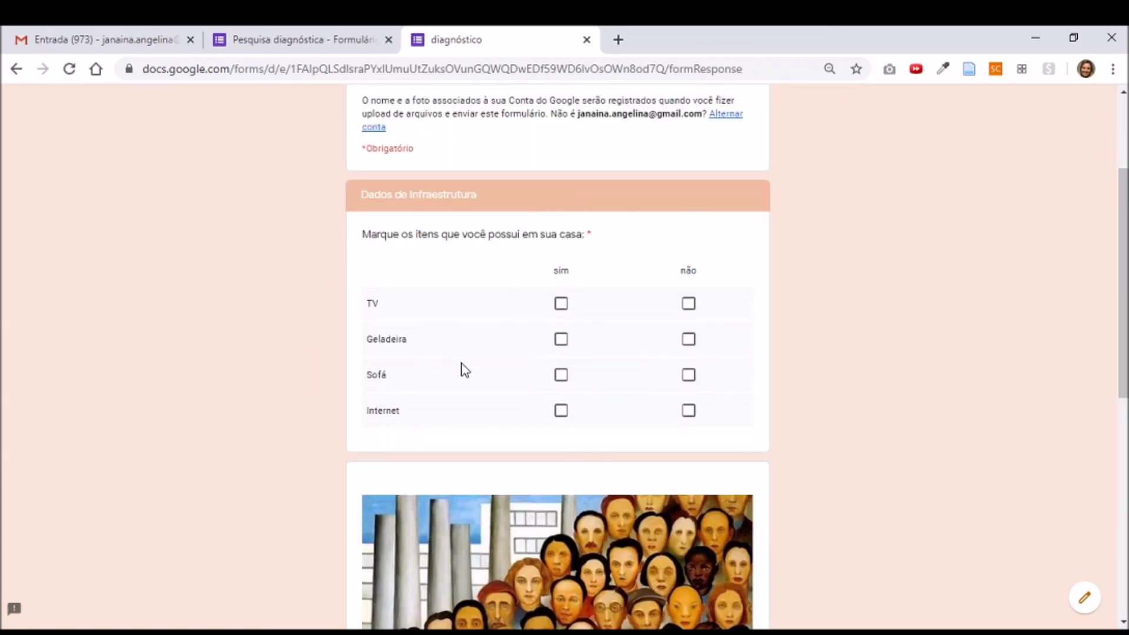
# Step: Mark both "sim" and "não" for TV and "sim" for Geladeira in the household items checkbox grid
pyautogui.scroll(3, 626, 429)
pyautogui.scroll(-2, 588, 405)
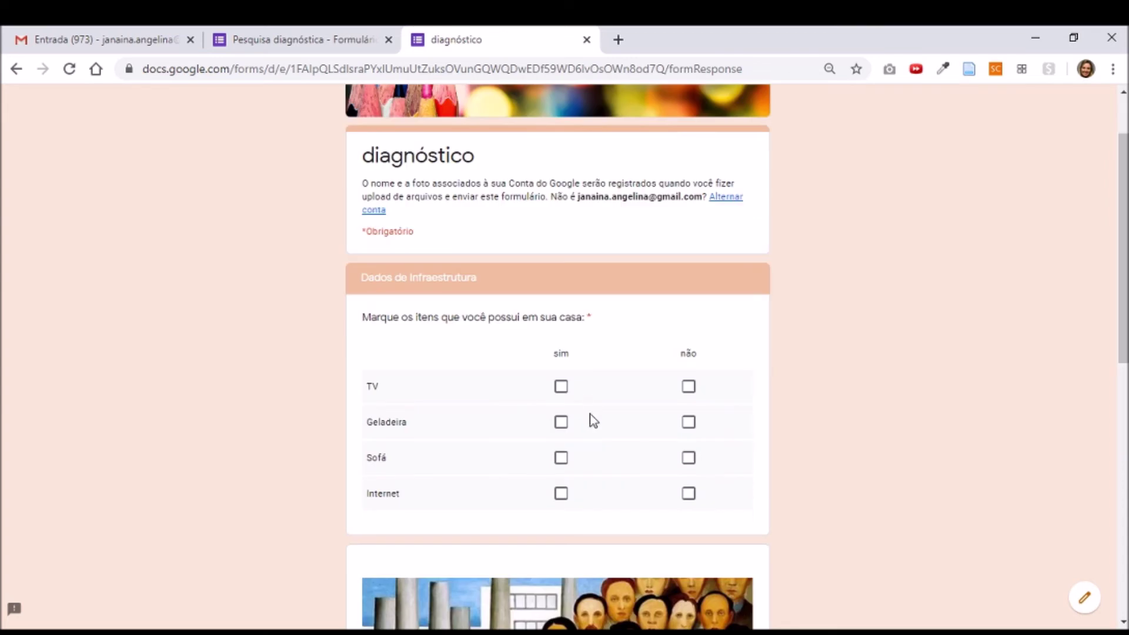
pyautogui.click(563, 393)
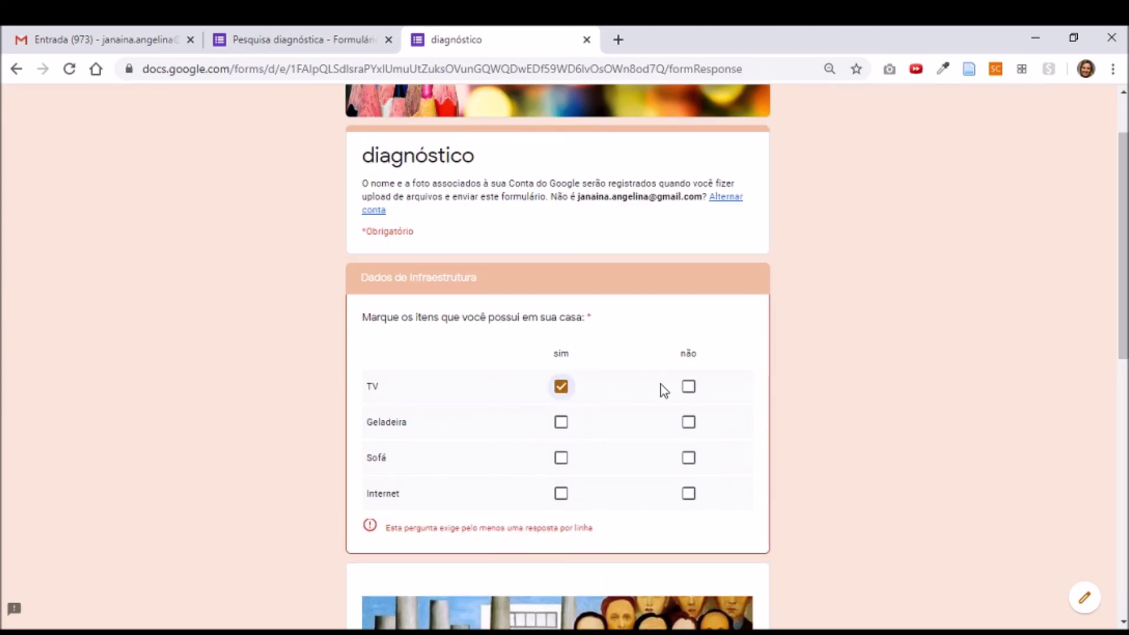
pyautogui.click(689, 390)
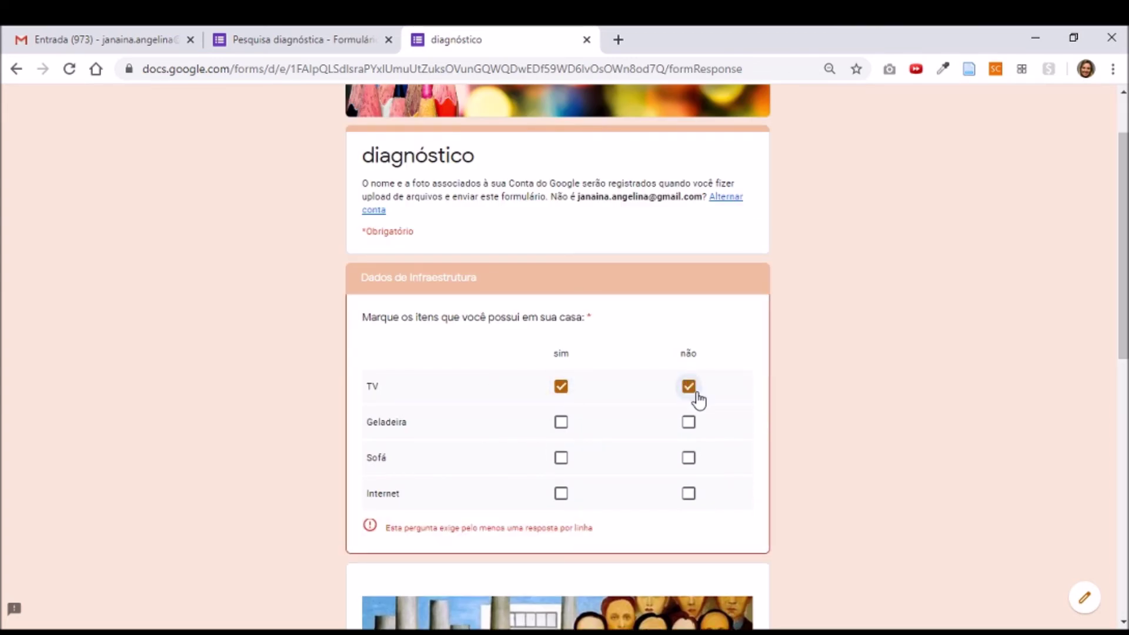
pyautogui.click(561, 422)
pyautogui.scroll(-4, 602, 450)
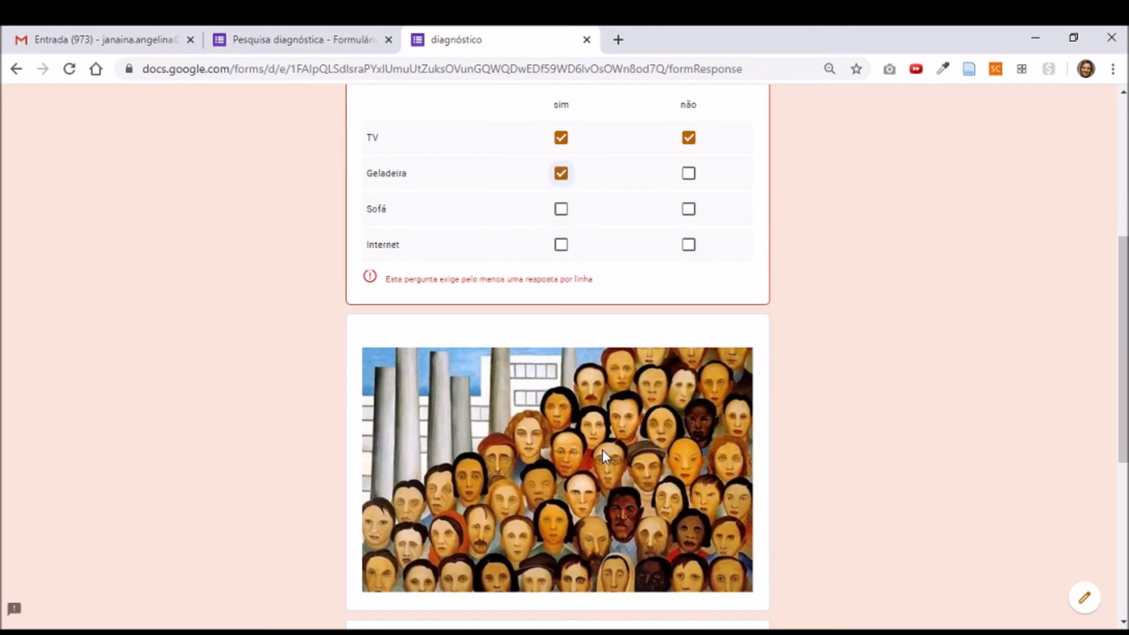
pyautogui.scroll(1, 589, 441)
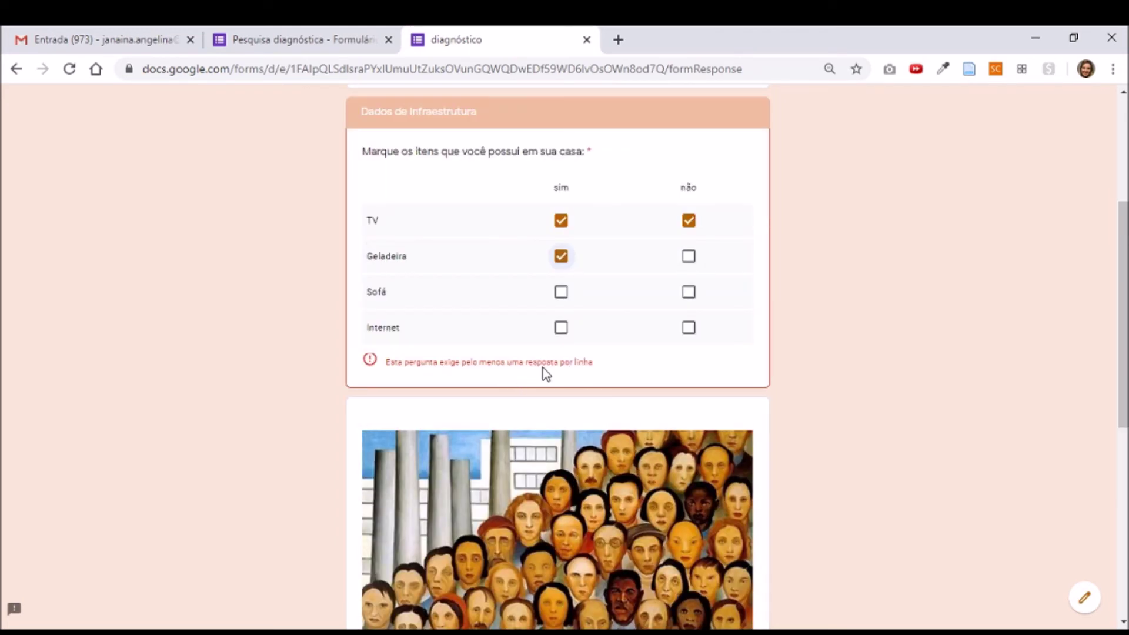
# Step: Change the checkbox grid answers to "sim" for TV, Sofá and Internet, and only "não" for Geladeira
pyautogui.click(692, 226)
pyautogui.click(689, 257)
pyautogui.click(562, 259)
pyautogui.click(561, 294)
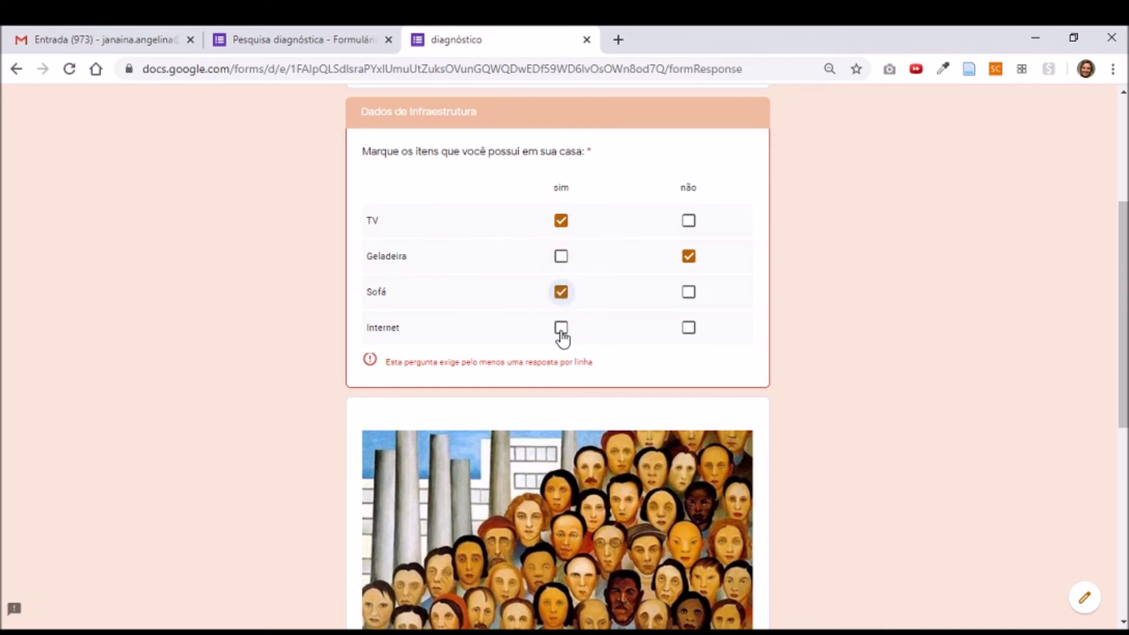
pyautogui.click(562, 330)
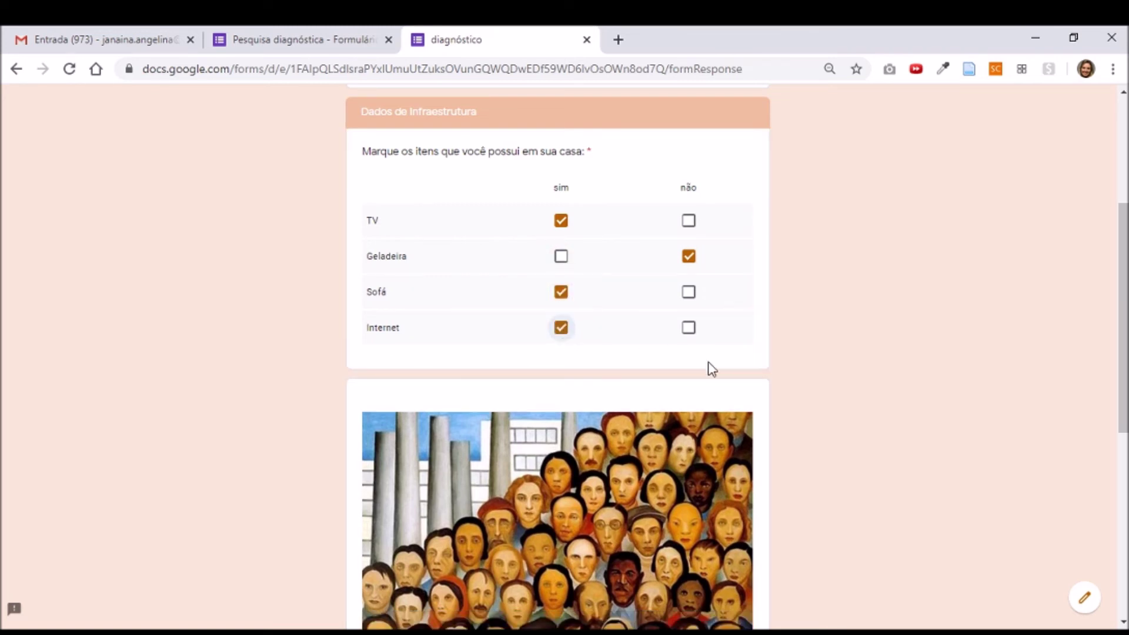
# Step: Mark the remaining boxes so every item in the checkbox grid has both "sim" and "não"
pyautogui.click(689, 328)
pyautogui.click(691, 297)
pyautogui.click(691, 224)
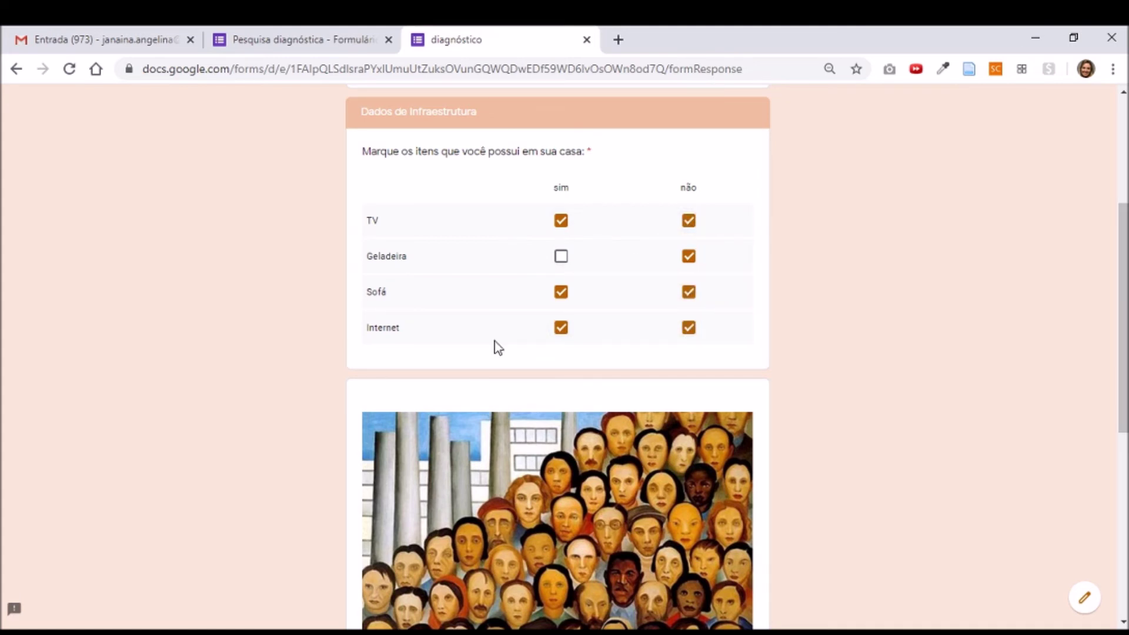
pyautogui.scroll(-3, 534, 379)
pyautogui.scroll(3, 534, 379)
pyautogui.click(561, 257)
pyautogui.scroll(4, 613, 320)
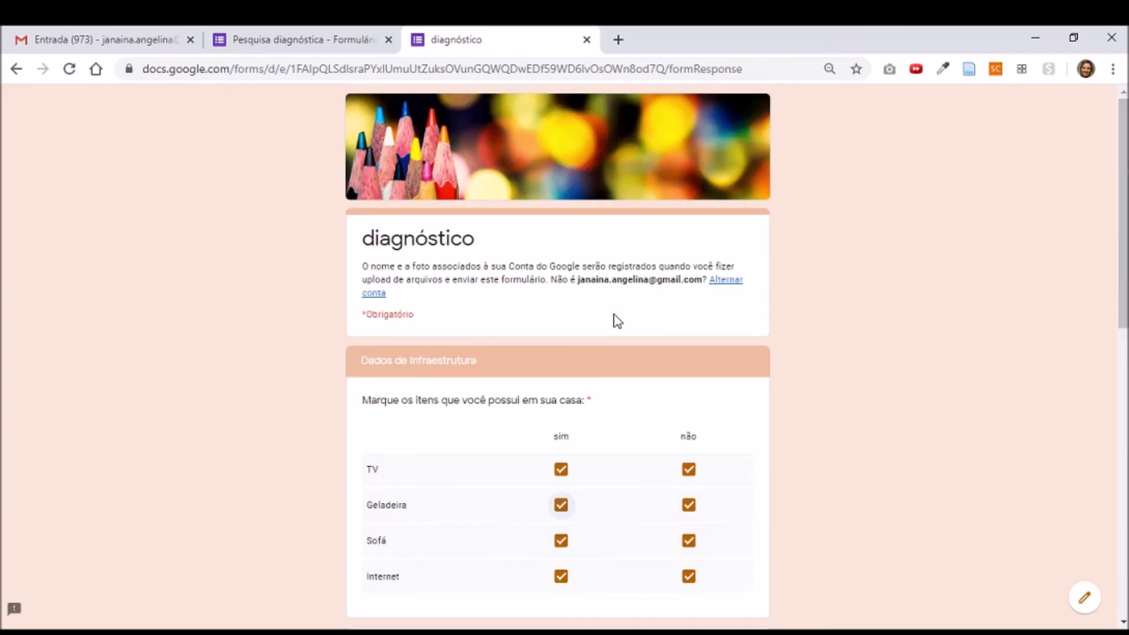
pyautogui.scroll(-10, 613, 320)
pyautogui.scroll(7, 613, 320)
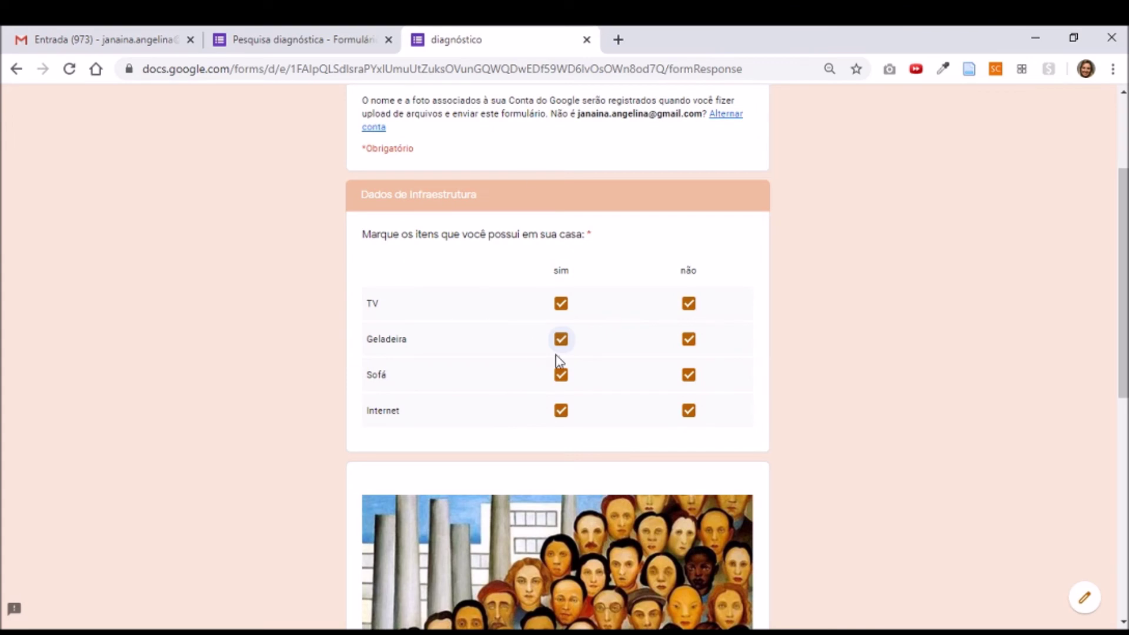
# Step: Reduce the checkbox grid to one answer per row: "sim" for TV, Geladeira and Internet, "não" for Sofá
pyautogui.click(689, 303)
pyautogui.click(689, 339)
pyautogui.click(688, 375)
pyautogui.click(688, 412)
pyautogui.click(560, 378)
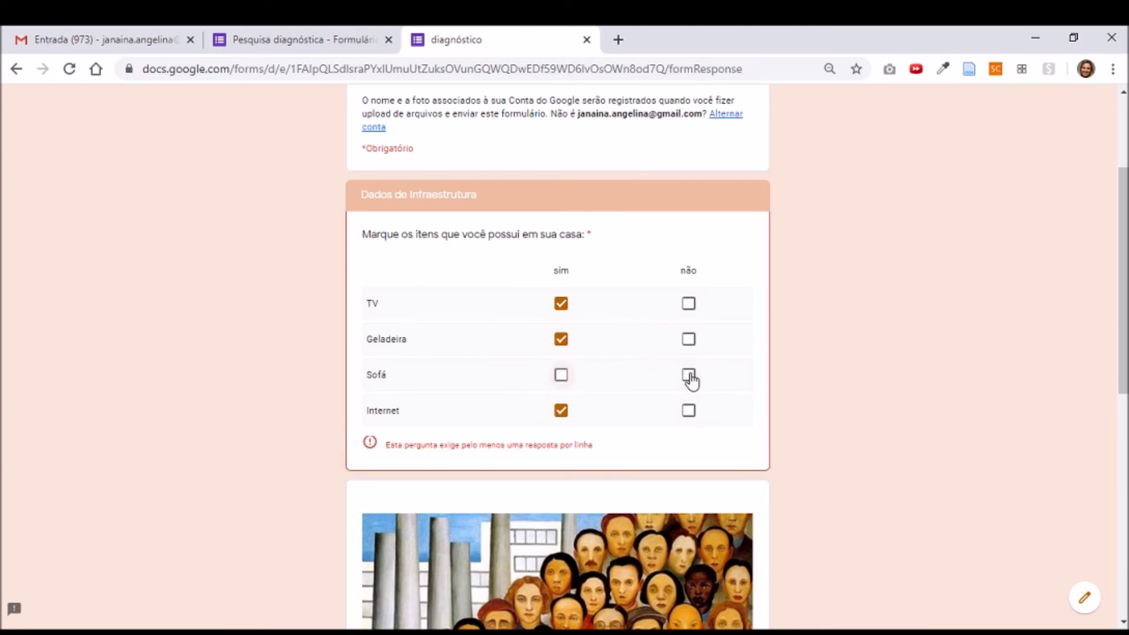
pyautogui.click(694, 380)
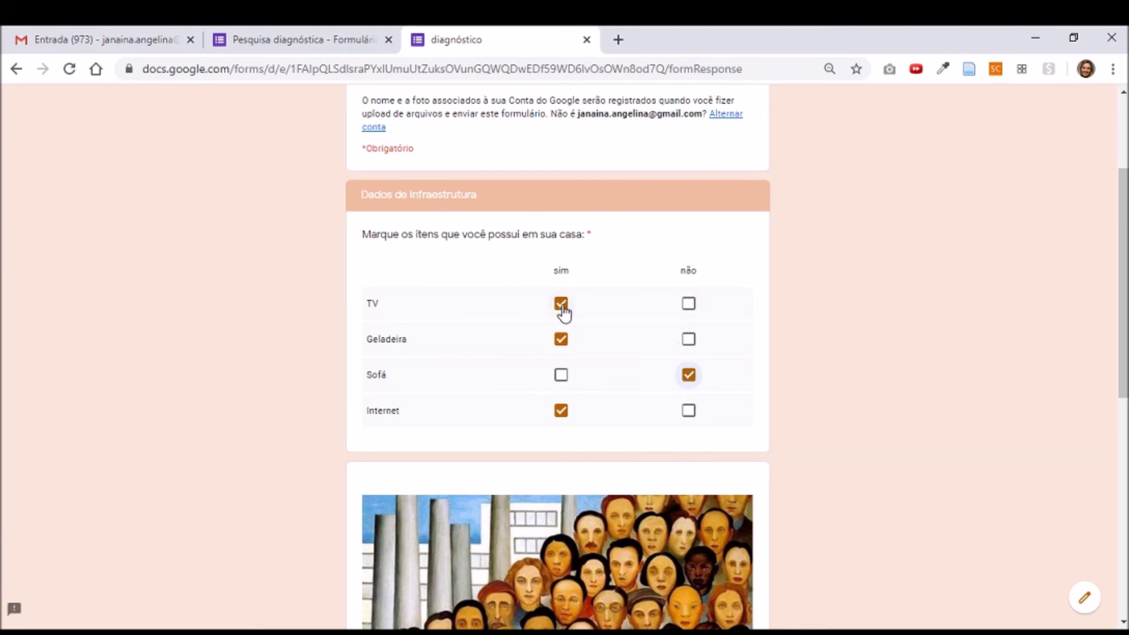
# Step: Add the opposite answer in each row of the checkbox grid, marking TV, Geladeira and Internet "não" and Sofá "sim"
pyautogui.click(689, 306)
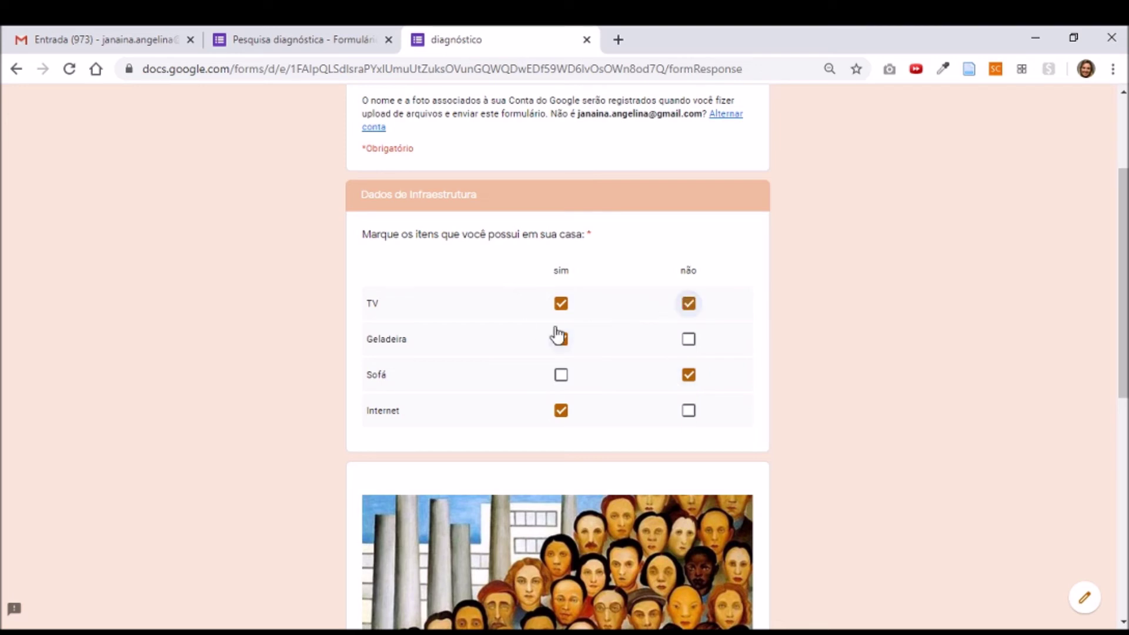
pyautogui.click(686, 344)
pyautogui.click(562, 379)
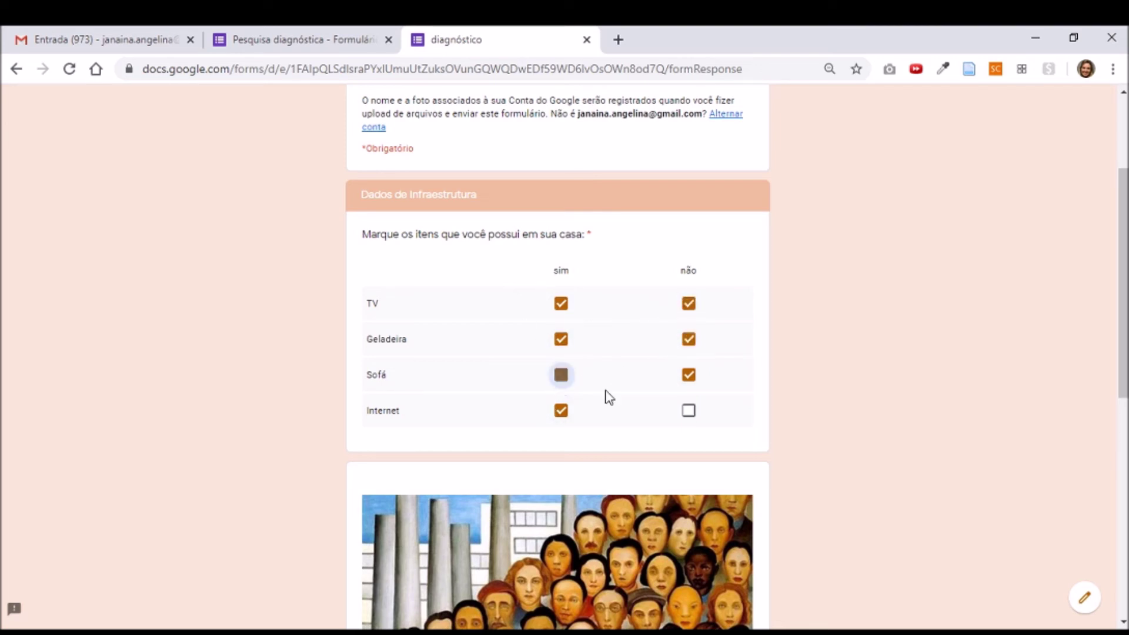
pyautogui.click(697, 416)
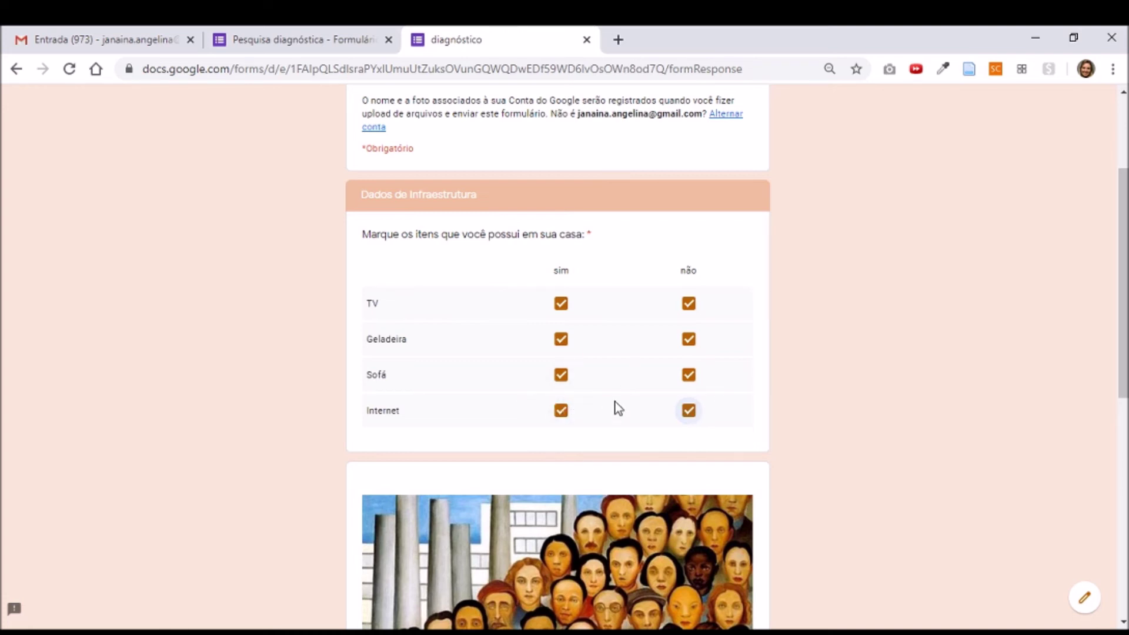
# Step: Answer "sim" for TV and "não" for Geladeira in the multiple-choice grid below the image, trying "não" for TV as well
pyautogui.scroll(-4, 617, 408)
pyautogui.scroll(-4, 712, 433)
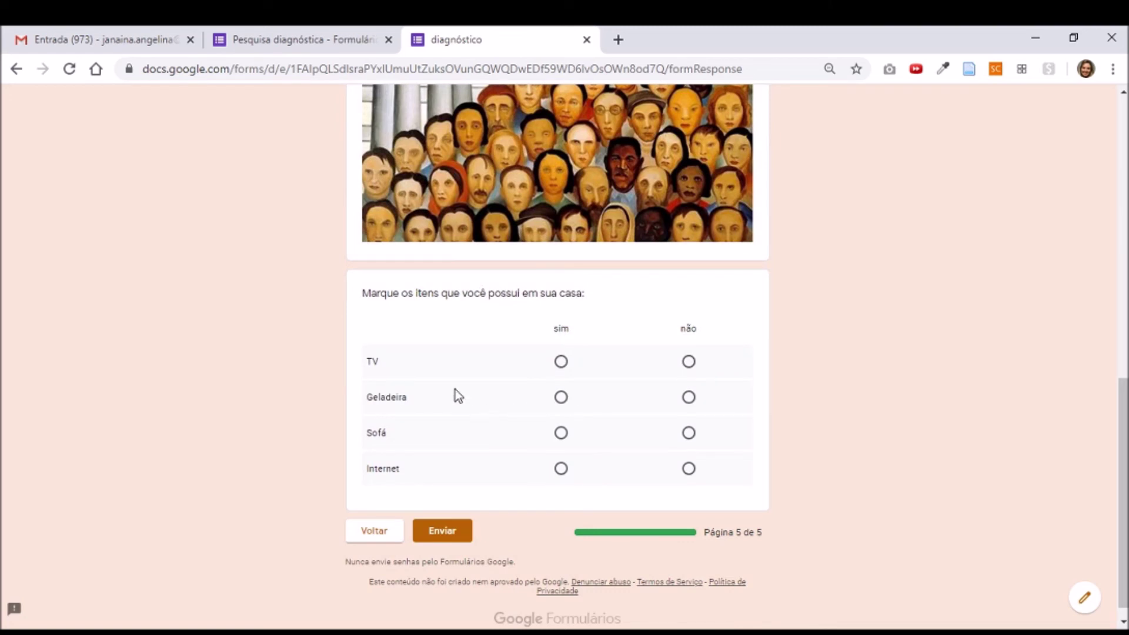
pyautogui.click(562, 363)
pyautogui.click(689, 402)
pyautogui.click(691, 362)
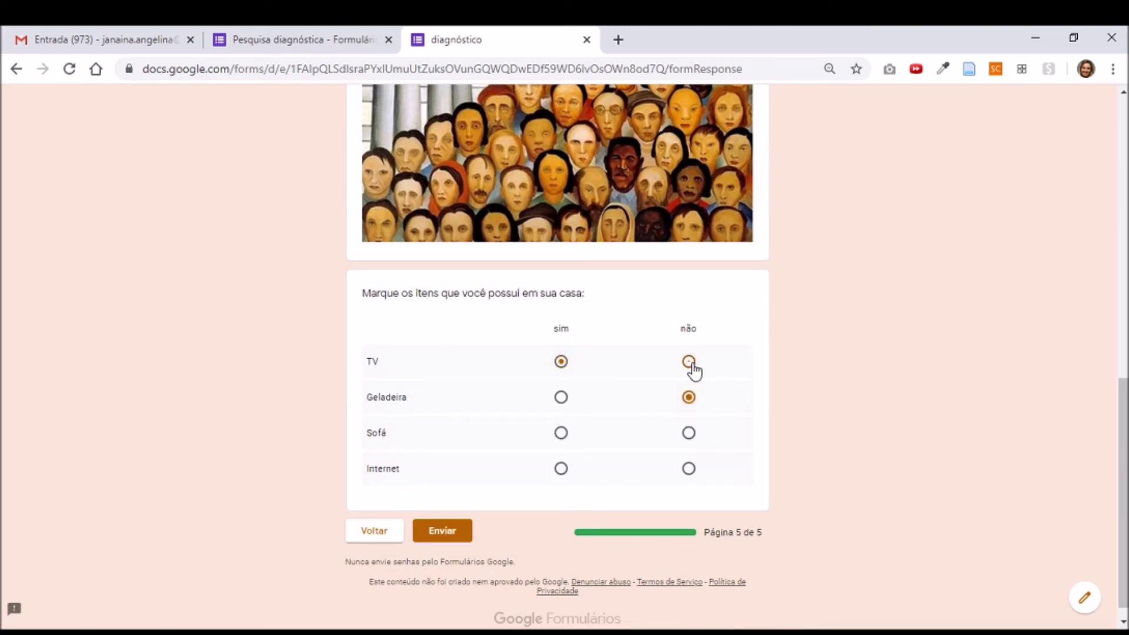
pyautogui.click(560, 363)
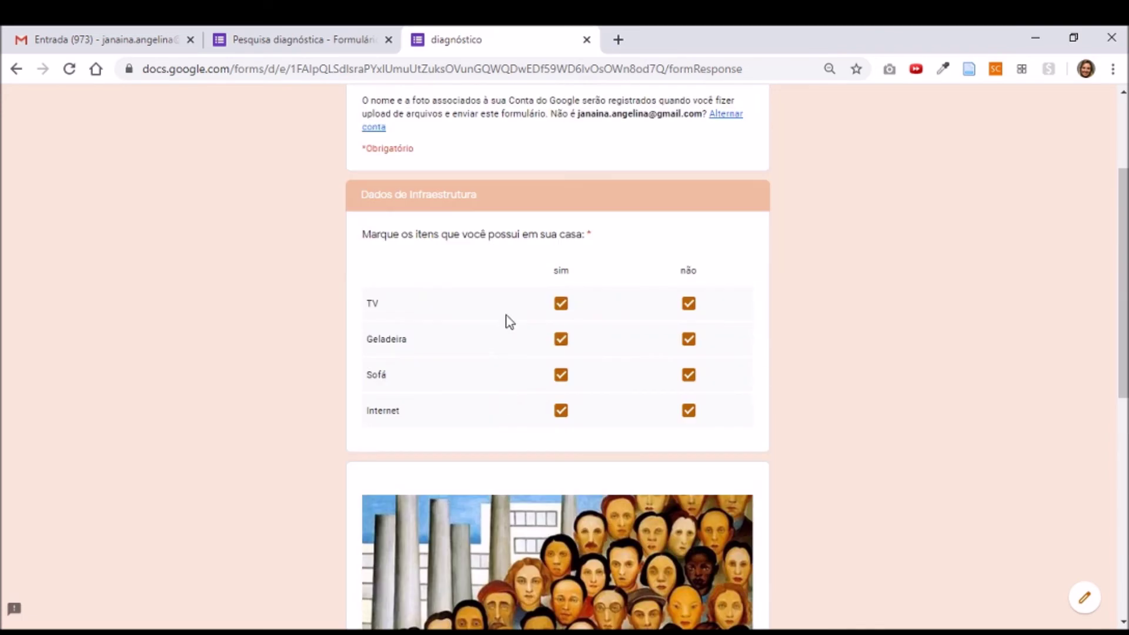
# Step: Compare the answers in the checkbox and multiple-choice grids and submit the form response
pyautogui.scroll(-4, 722, 340)
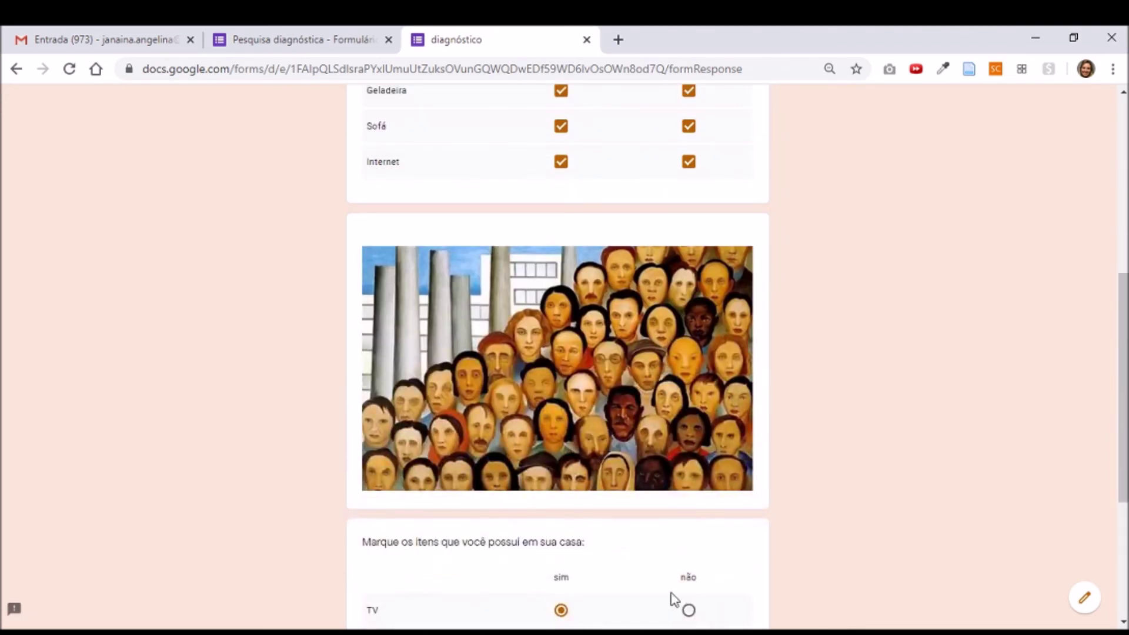
pyautogui.scroll(3, 720, 225)
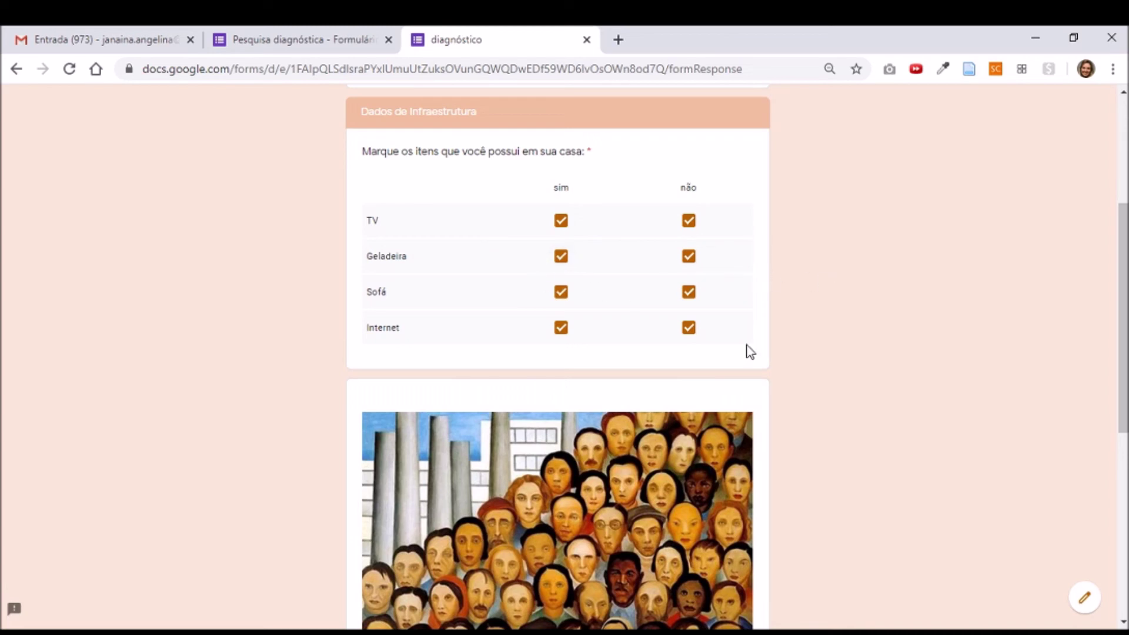
pyautogui.scroll(-7, 621, 336)
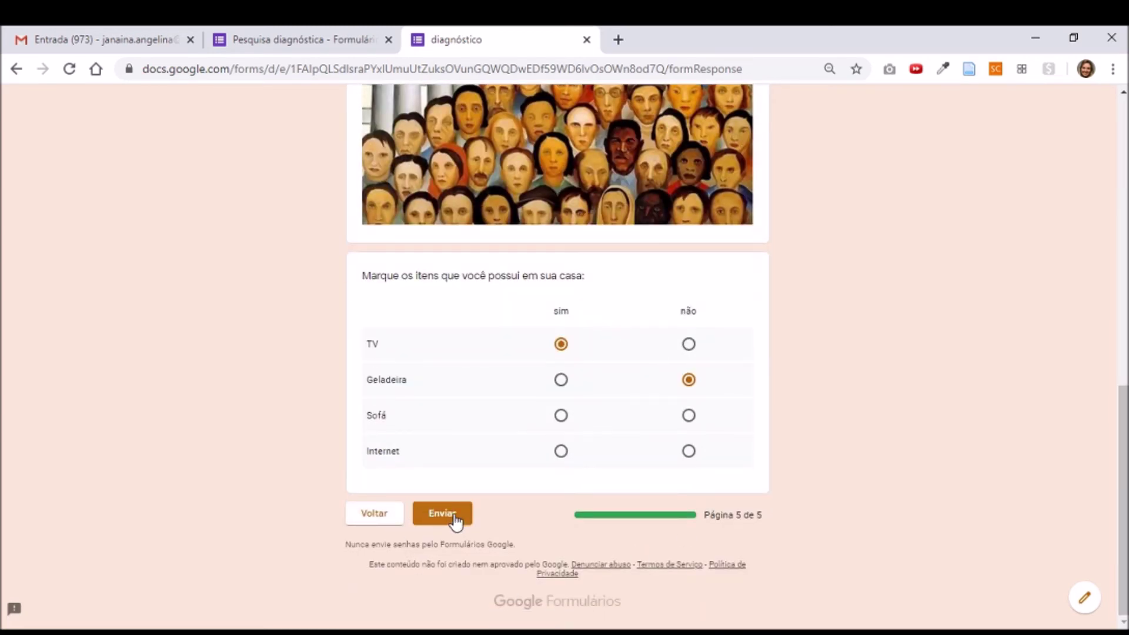
pyautogui.click(450, 518)
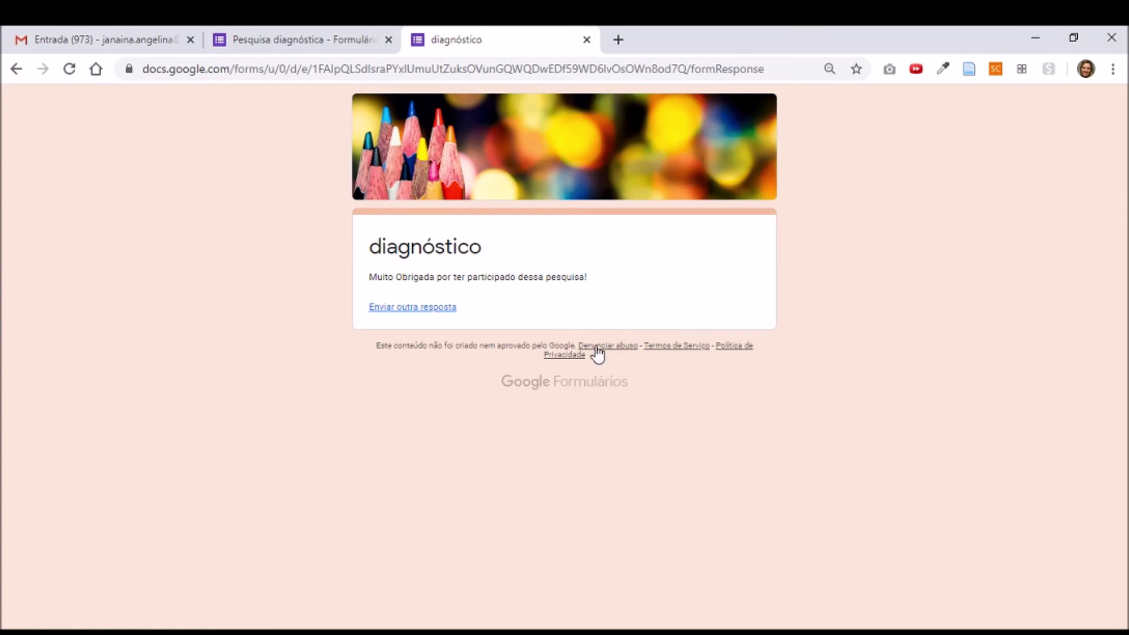
# Step: Return to the form editor and delete the checkbox grid question "Marque os itens que você possui em sua casa:" from the "Dados de Infraestrutura" section
pyautogui.click(306, 42)
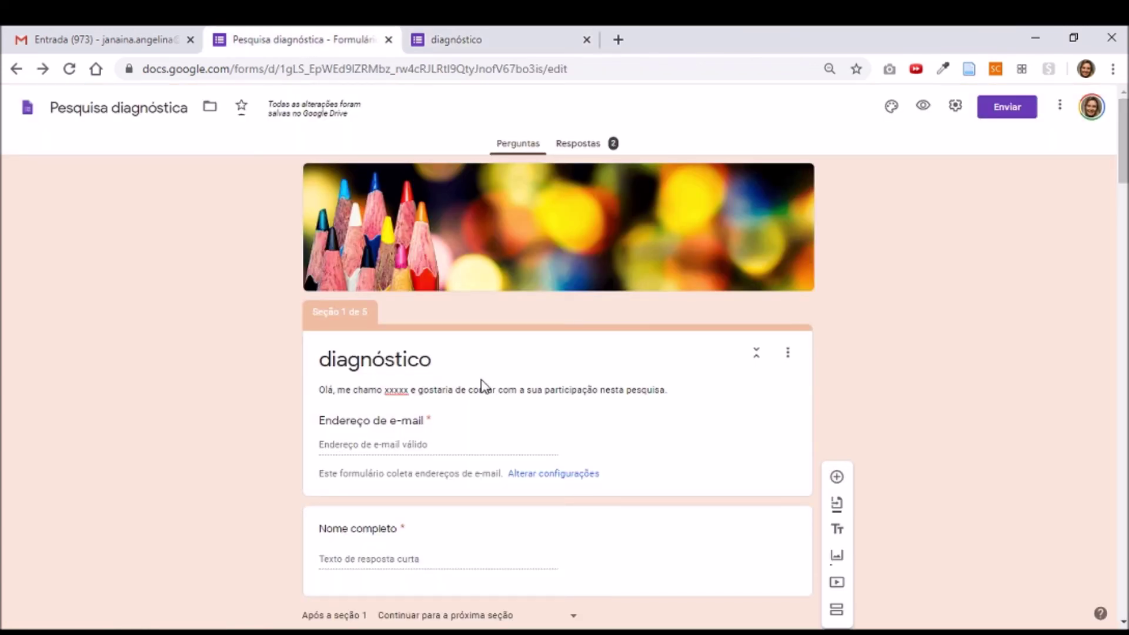
pyautogui.scroll(-10, 459, 438)
pyautogui.scroll(-8, 459, 438)
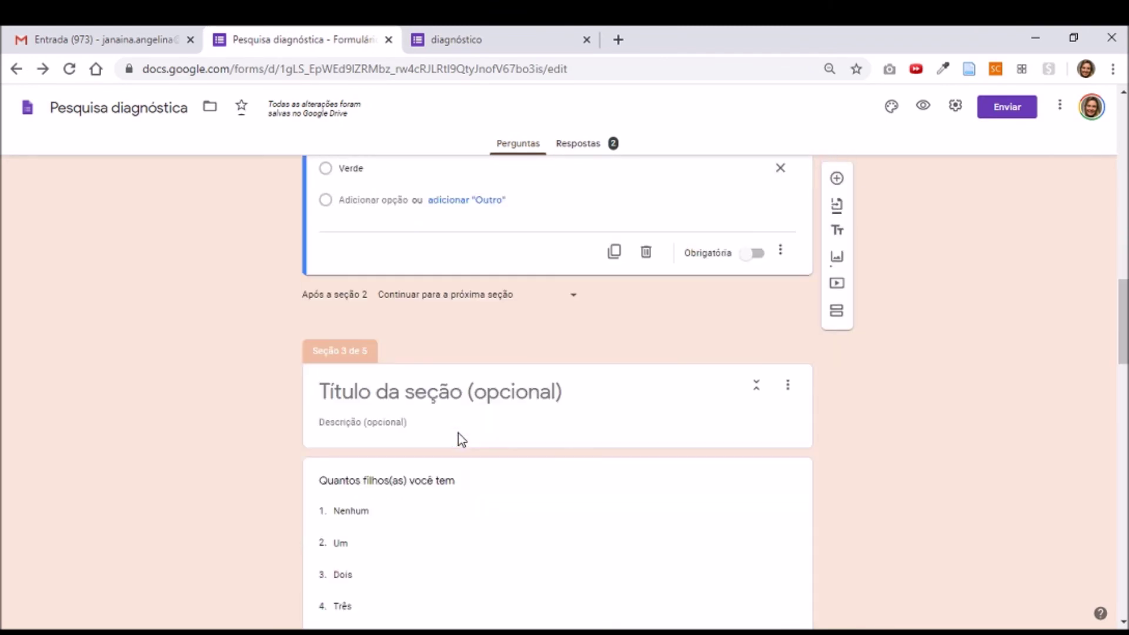
pyautogui.scroll(-15, 492, 444)
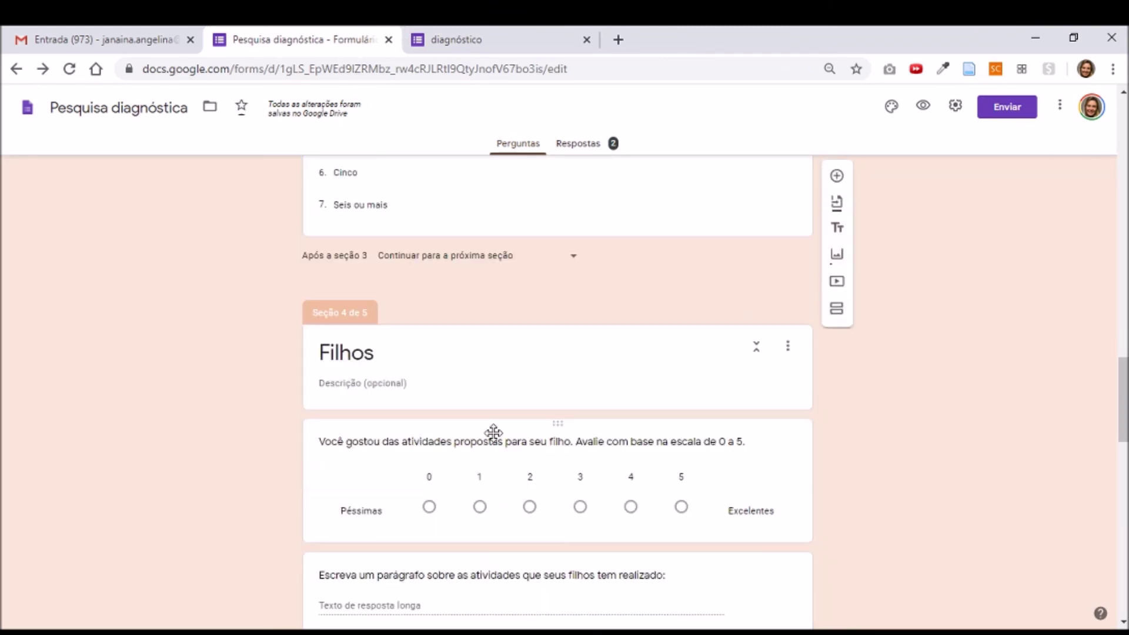
pyautogui.scroll(5, 492, 432)
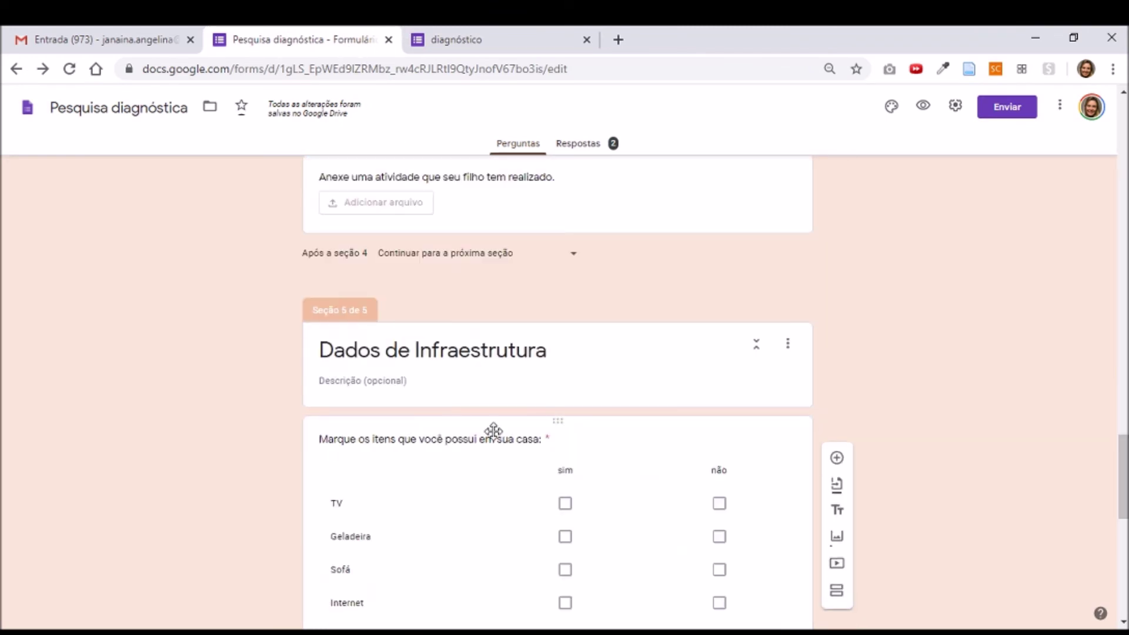
pyautogui.click(469, 498)
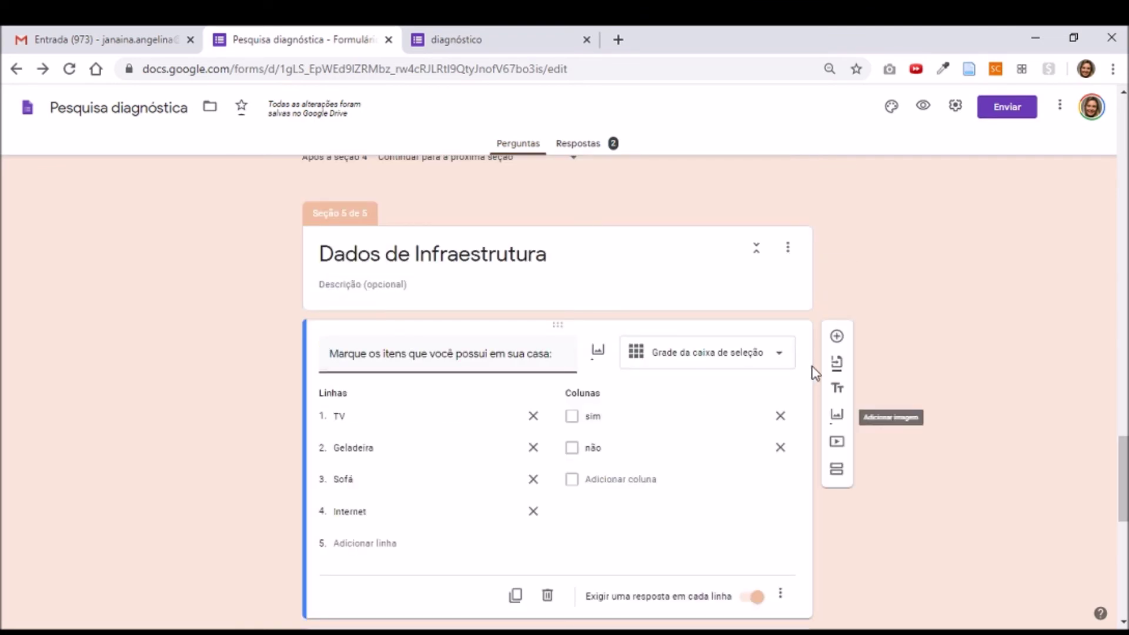
pyautogui.scroll(-1, 682, 509)
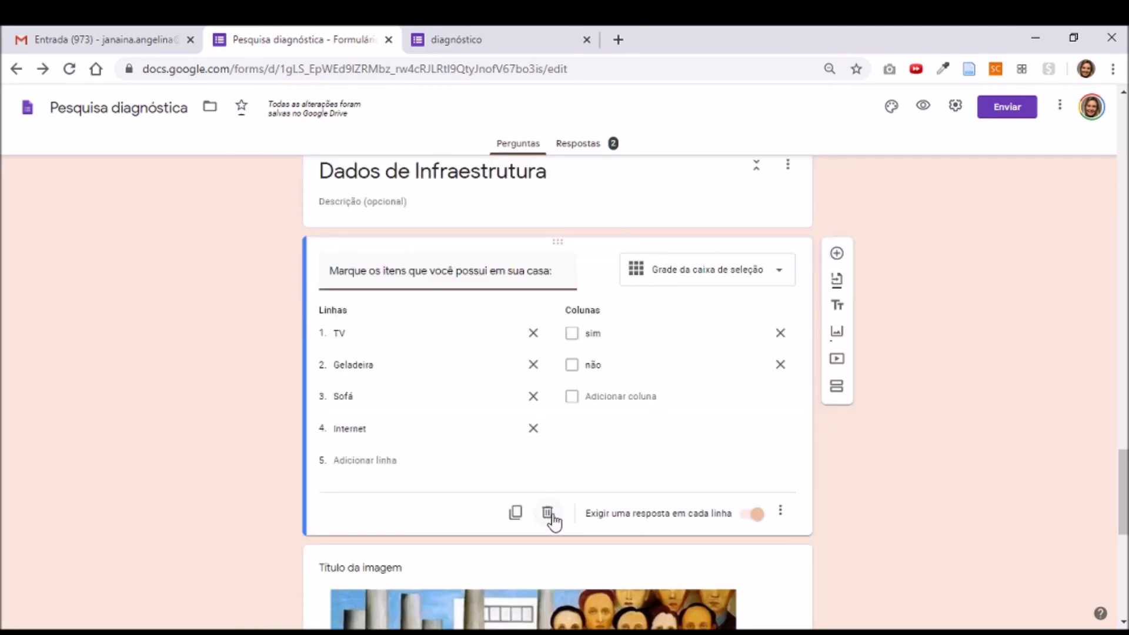
pyautogui.click(781, 511)
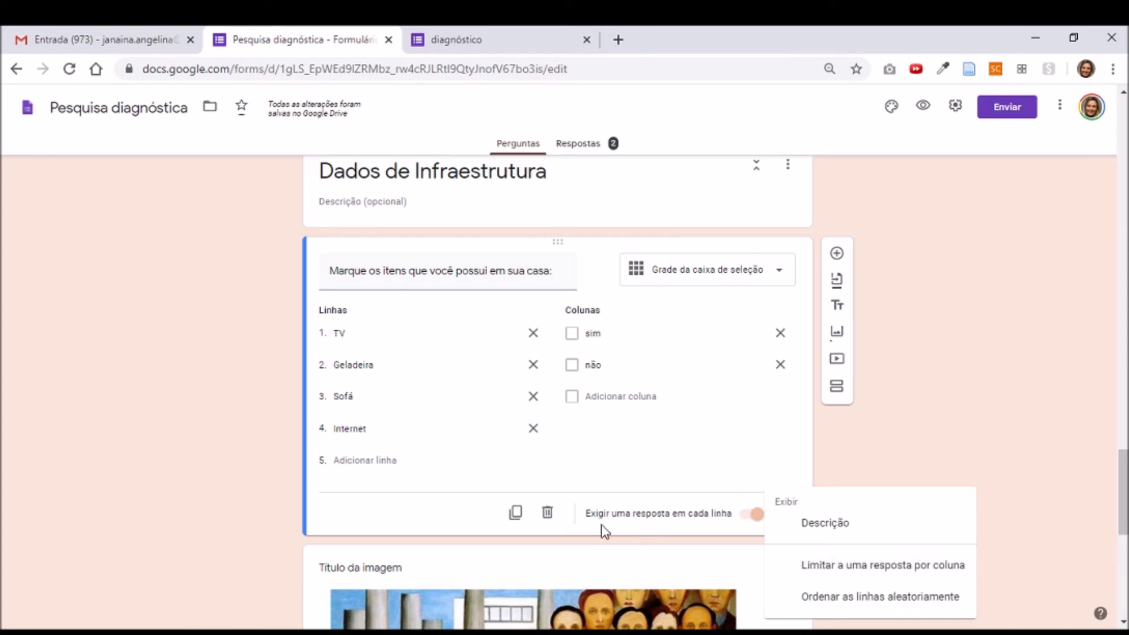
pyautogui.click(548, 521)
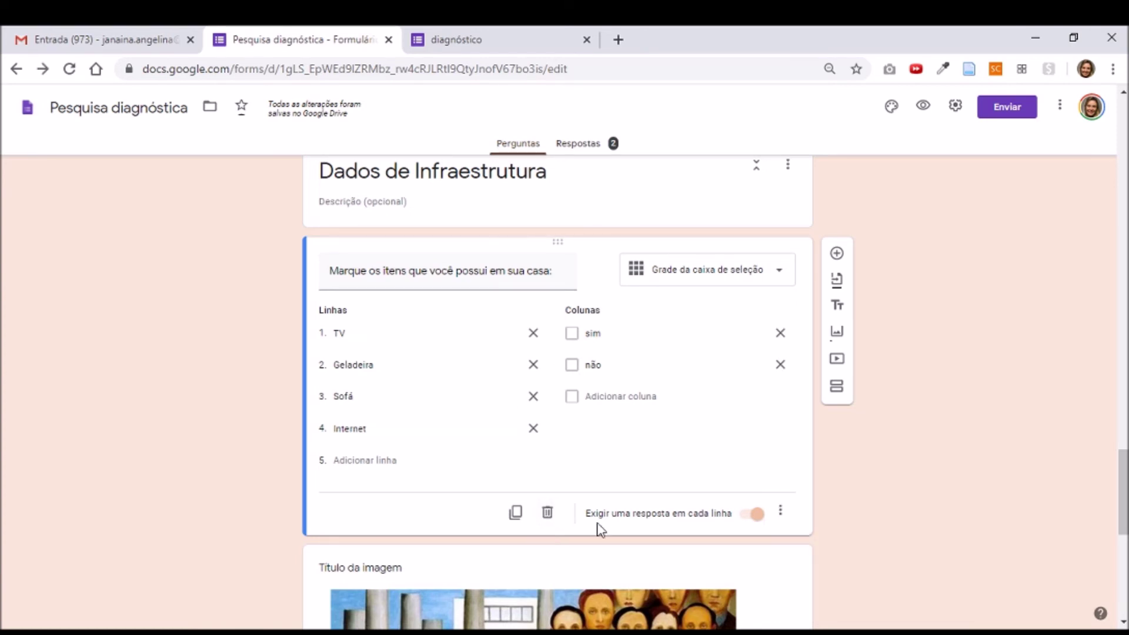
pyautogui.click(548, 516)
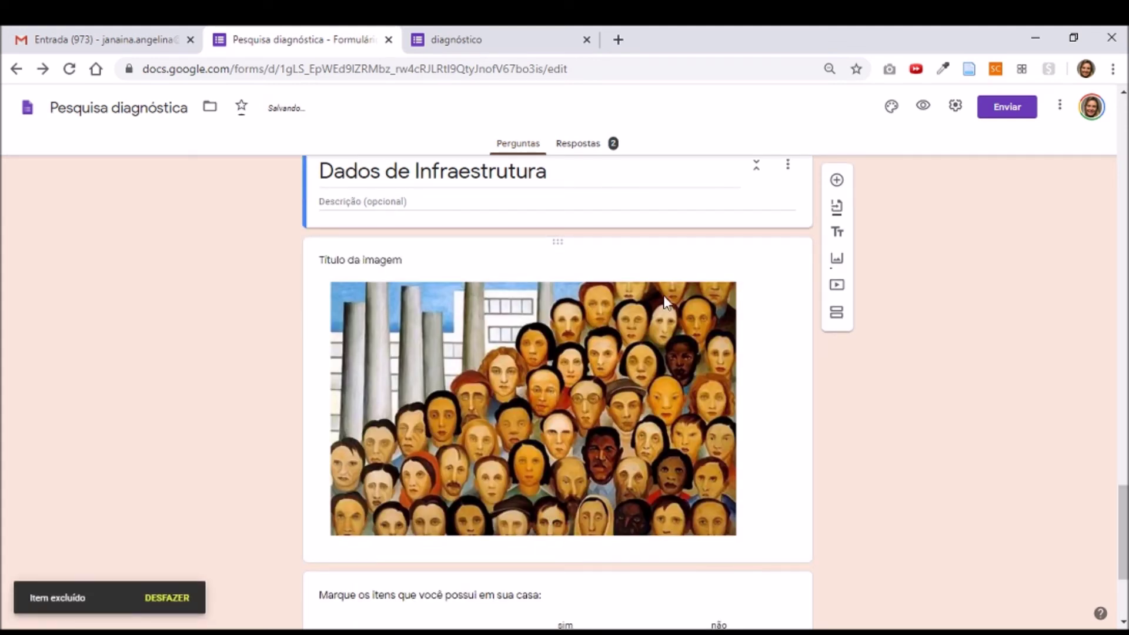
# Step: Check the remaining multiple-choice grid, view the form's sending options, and close them without sending
pyautogui.scroll(-3, 718, 422)
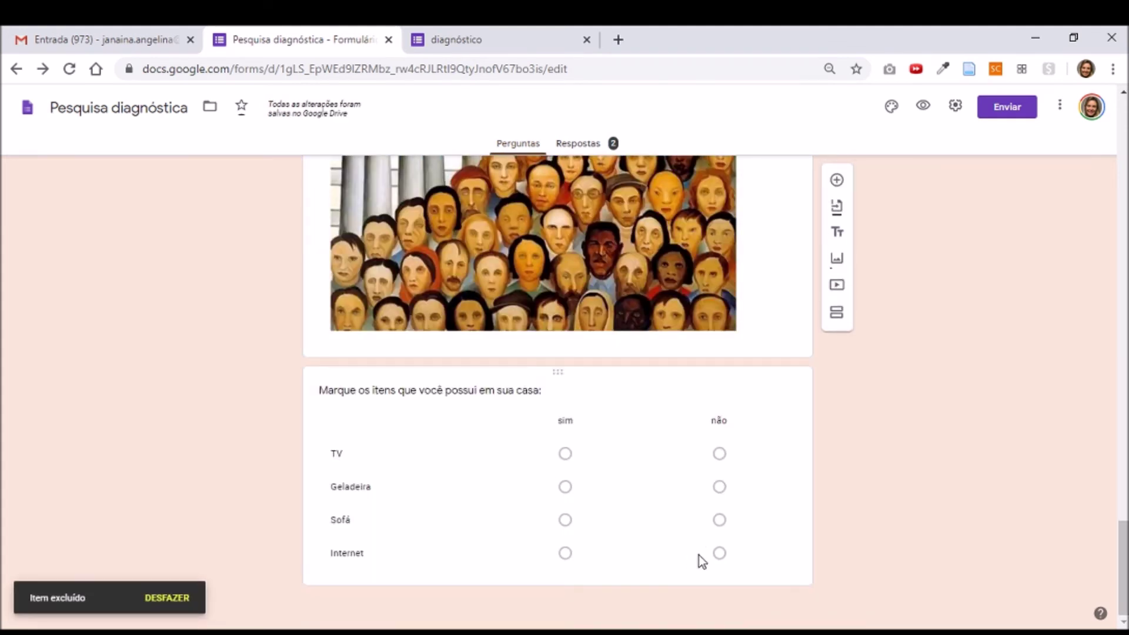
pyautogui.scroll(15, 827, 581)
pyautogui.scroll(15, 827, 585)
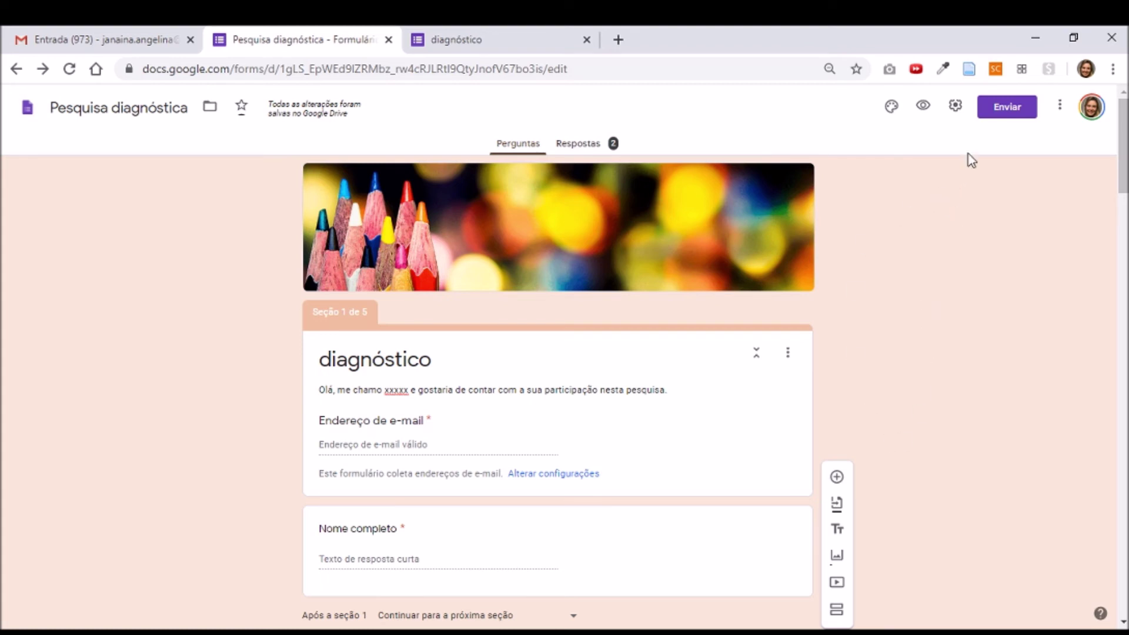
pyautogui.click(1008, 112)
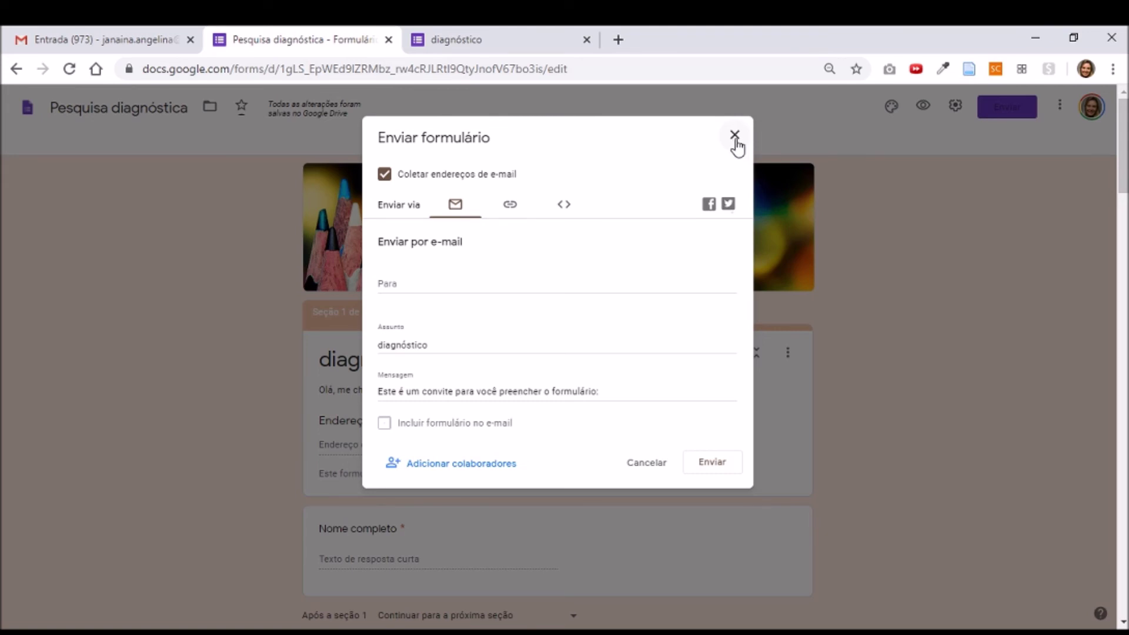
pyautogui.click(735, 137)
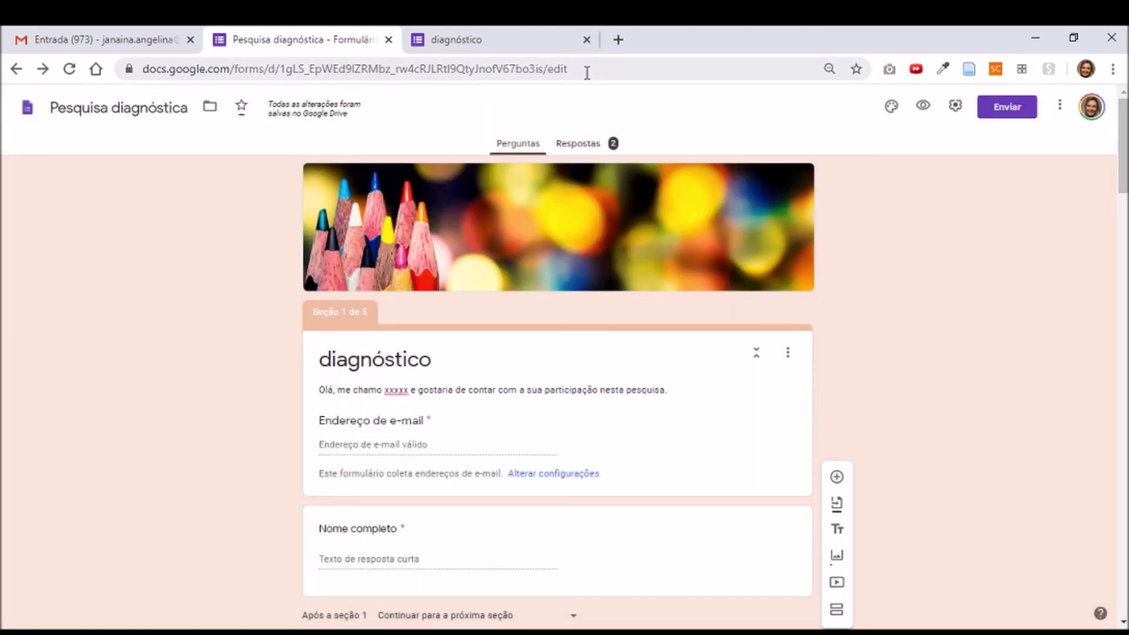
# Step: Copy the form's full sharing link, switch it to the short URL, and copy the short link from the sending options
pyautogui.click(586, 71)
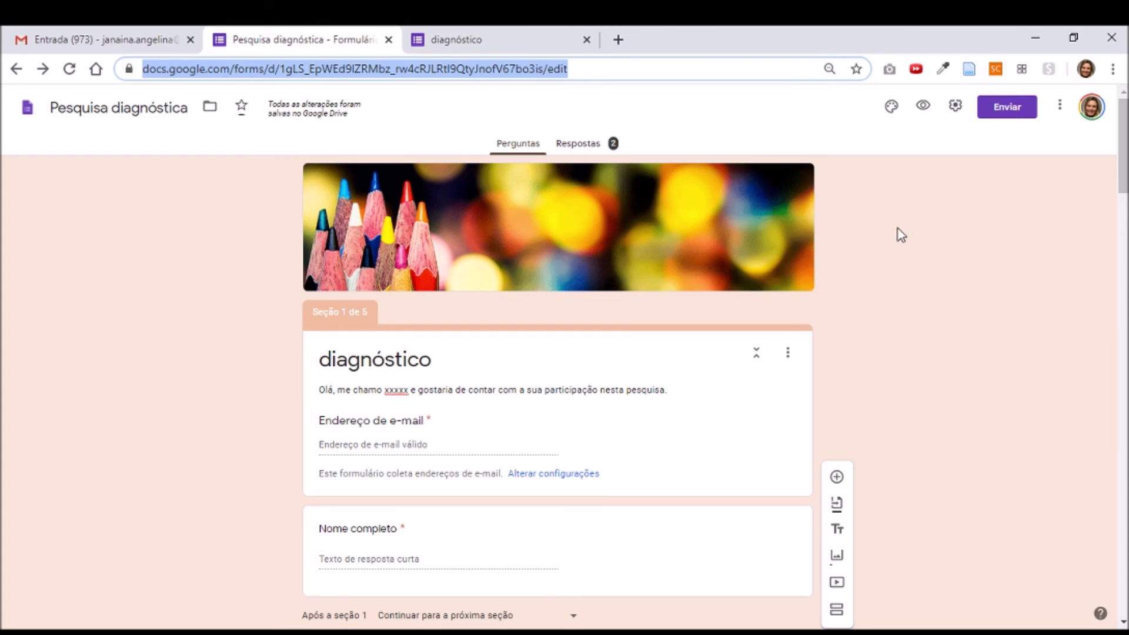
pyautogui.click(921, 231)
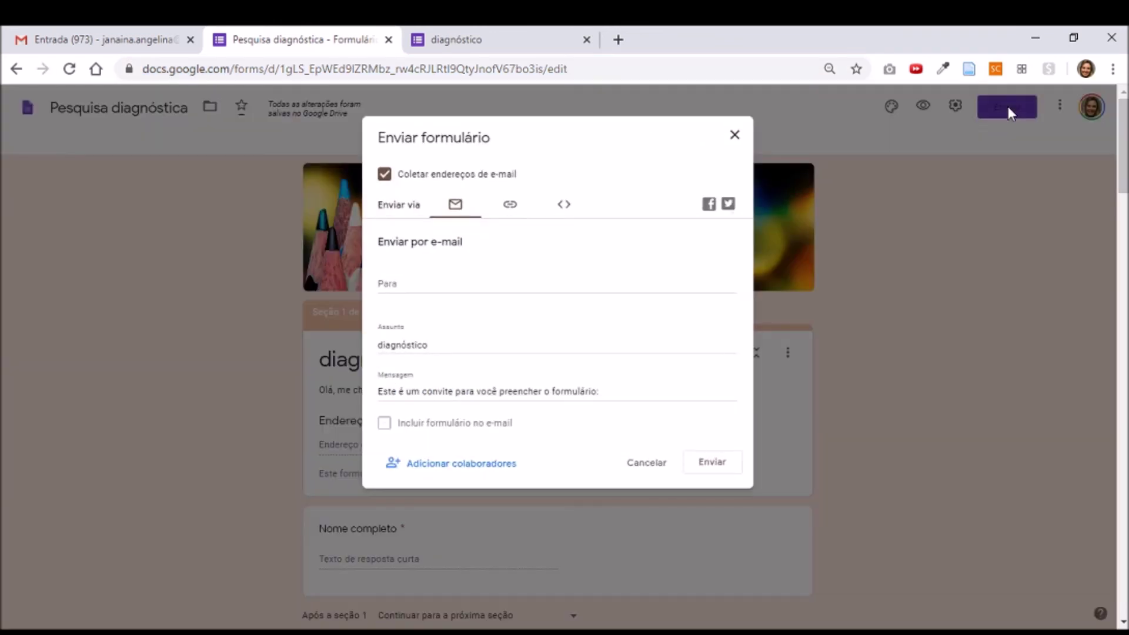
pyautogui.click(512, 206)
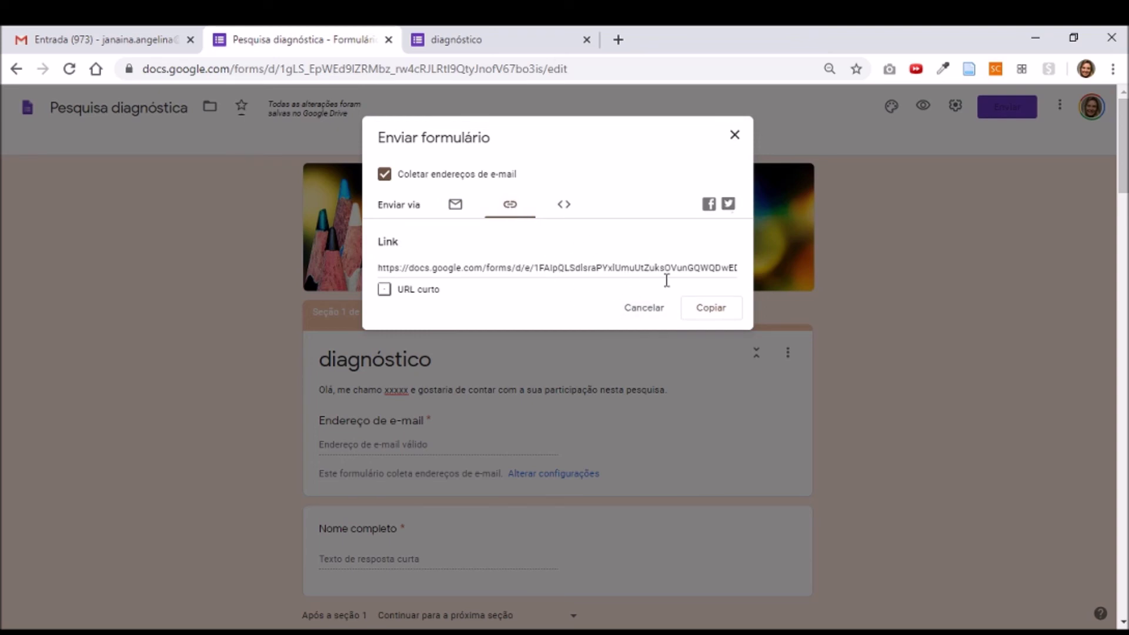
pyautogui.click(711, 309)
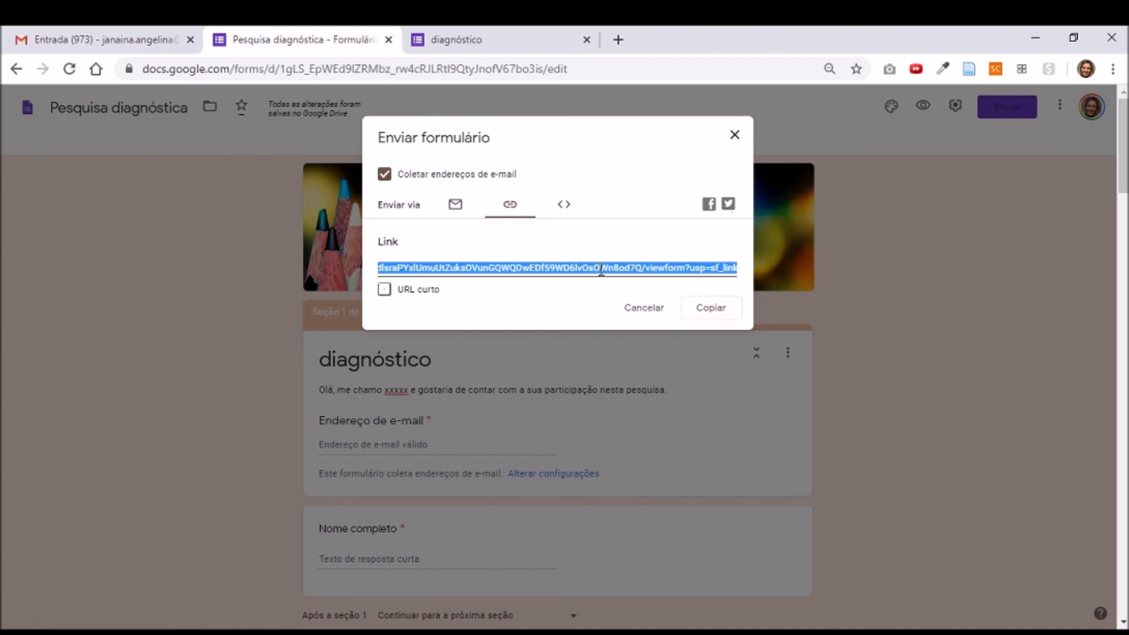
pyautogui.click(385, 289)
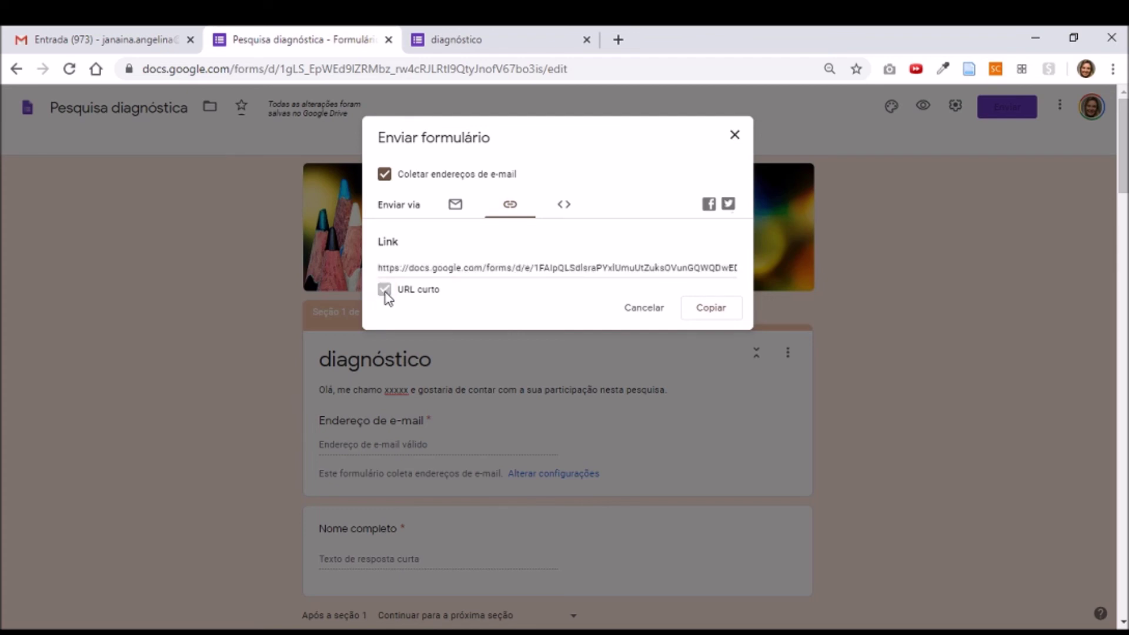
pyautogui.click(713, 313)
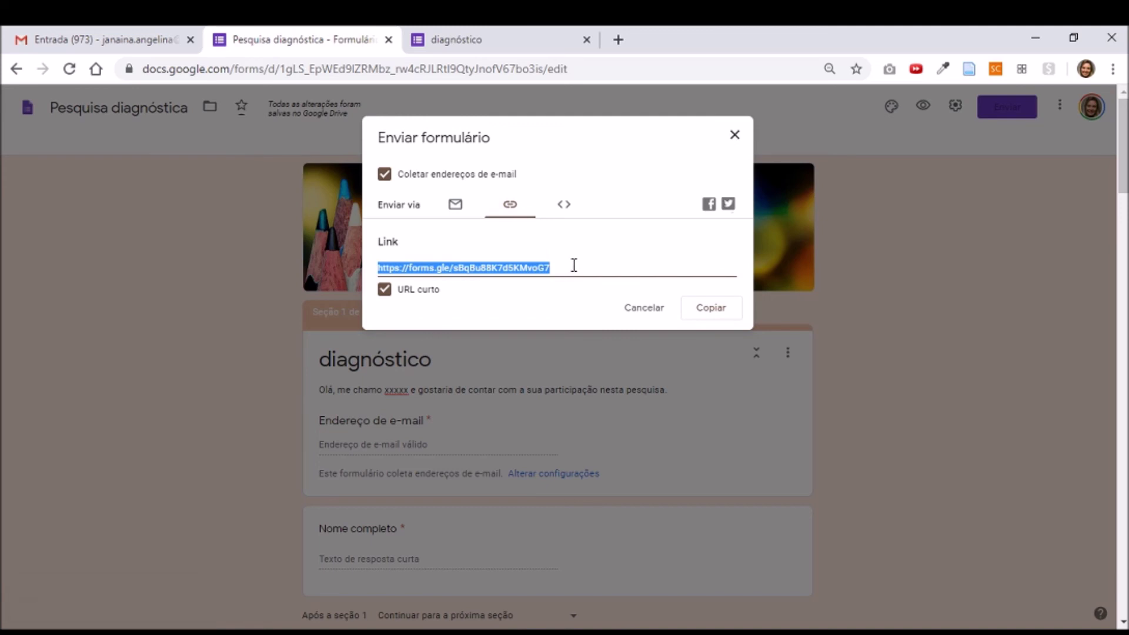
pyautogui.click(734, 135)
# Step: Open the gg.gg URL shortener in a new browser tab and enter the form's short link as the URL to shorten
pyautogui.click(618, 40)
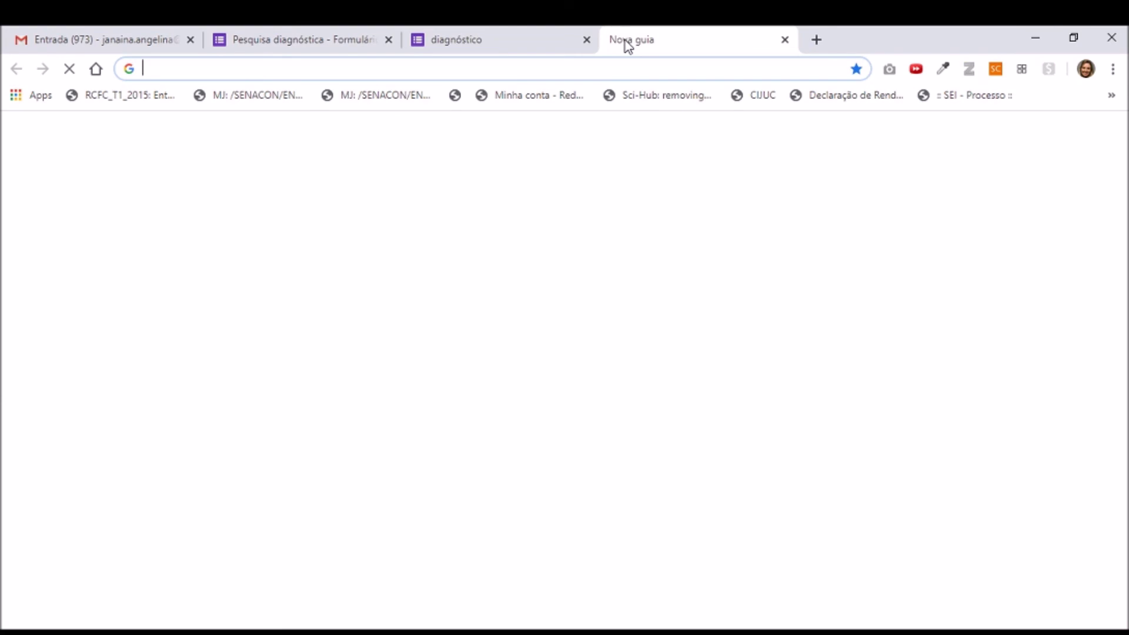
pyautogui.write('gg.gg')
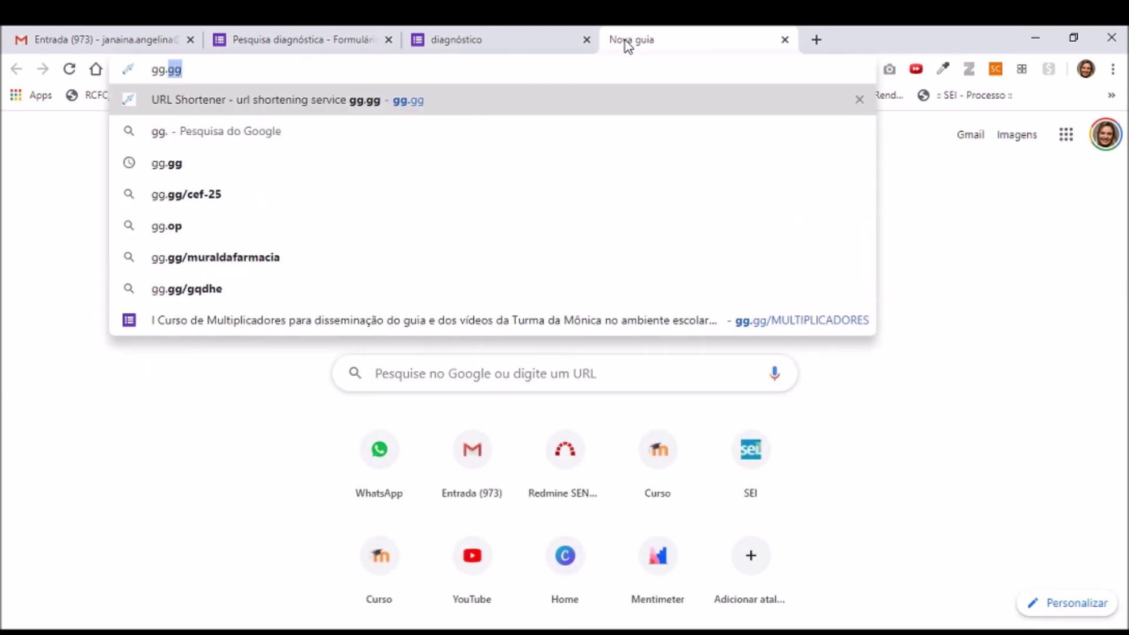
pyautogui.press('Return')
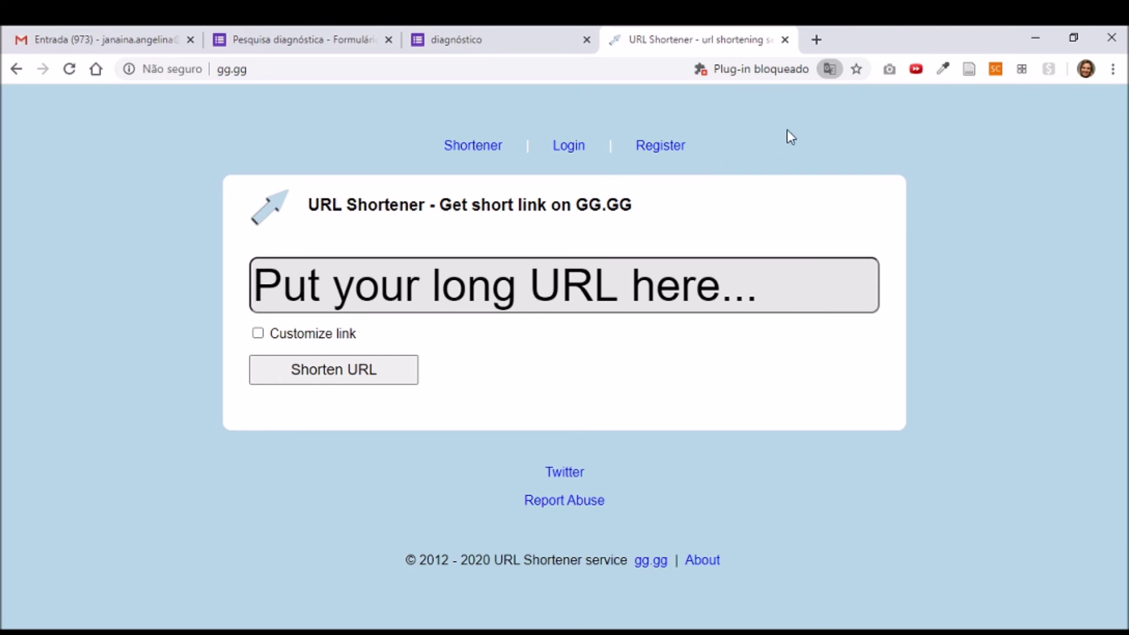
pyautogui.click(449, 292)
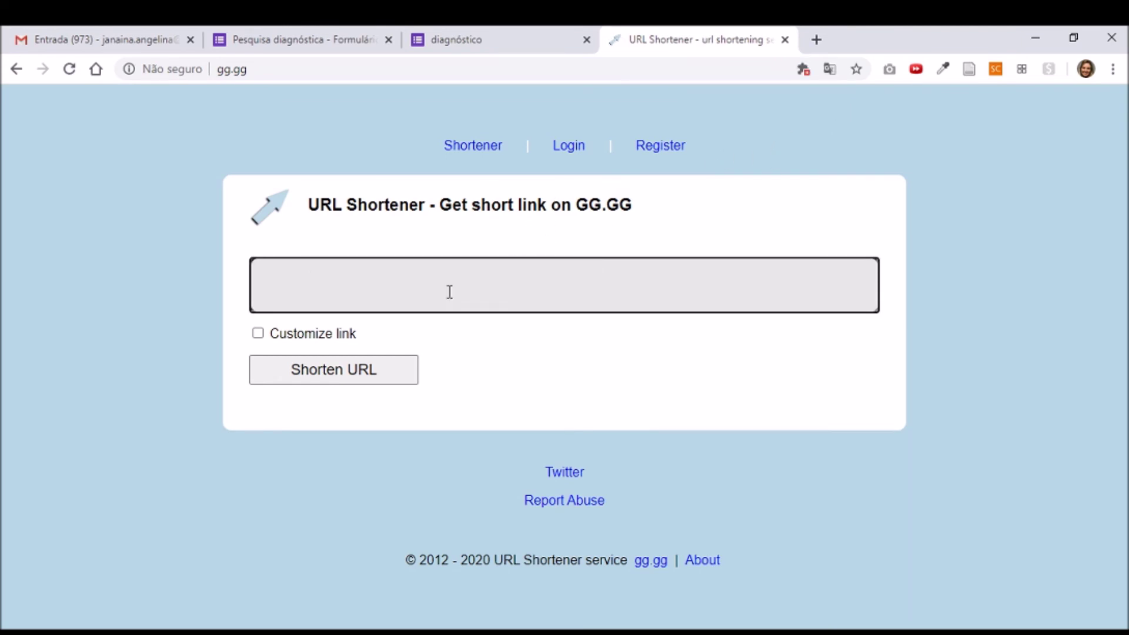
pyautogui.write('https://forms.gle/sBqBu88K7d5KMvoG7')
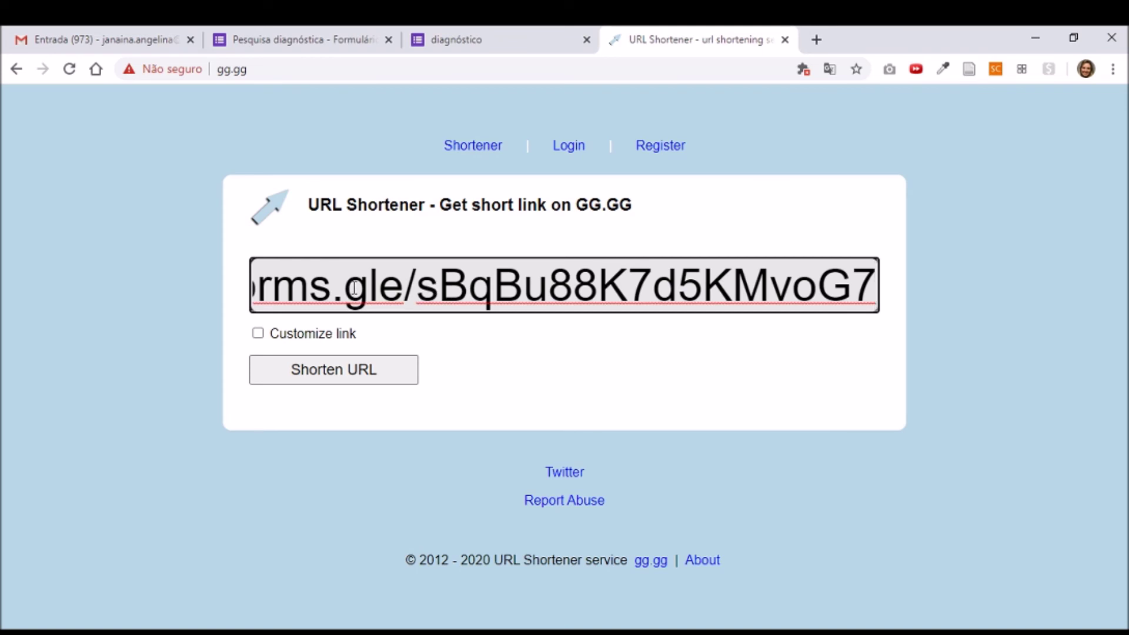
# Step: Enable link customization with the path "diagnostico2020" and try to shorten the URL
pyautogui.click(259, 334)
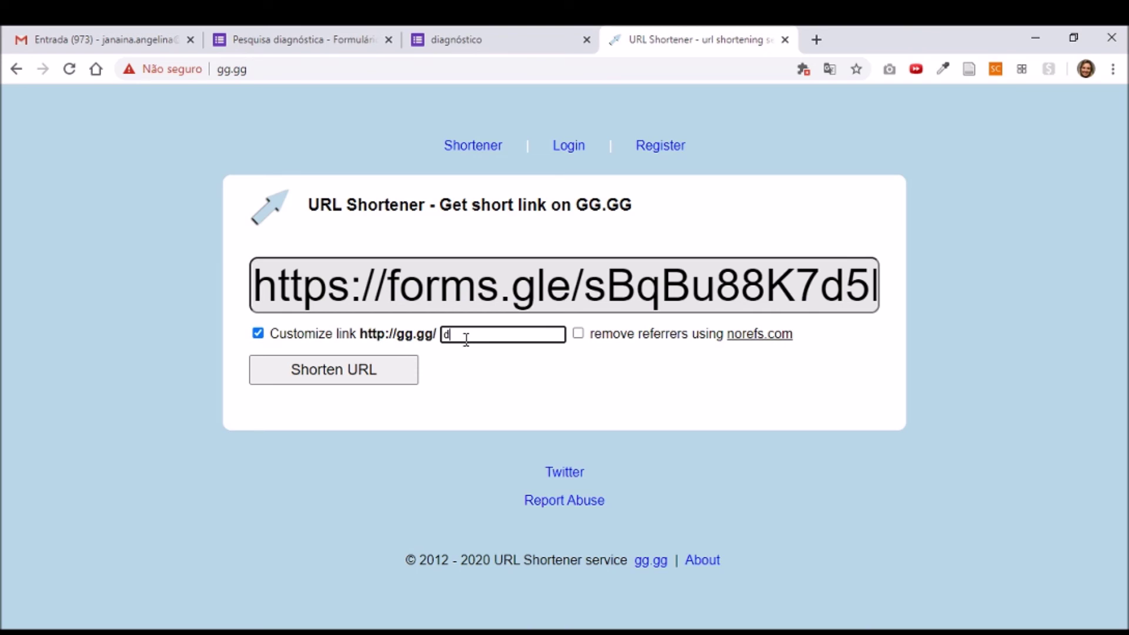
pyautogui.write('diagnostico2020')
pyautogui.click(311, 373)
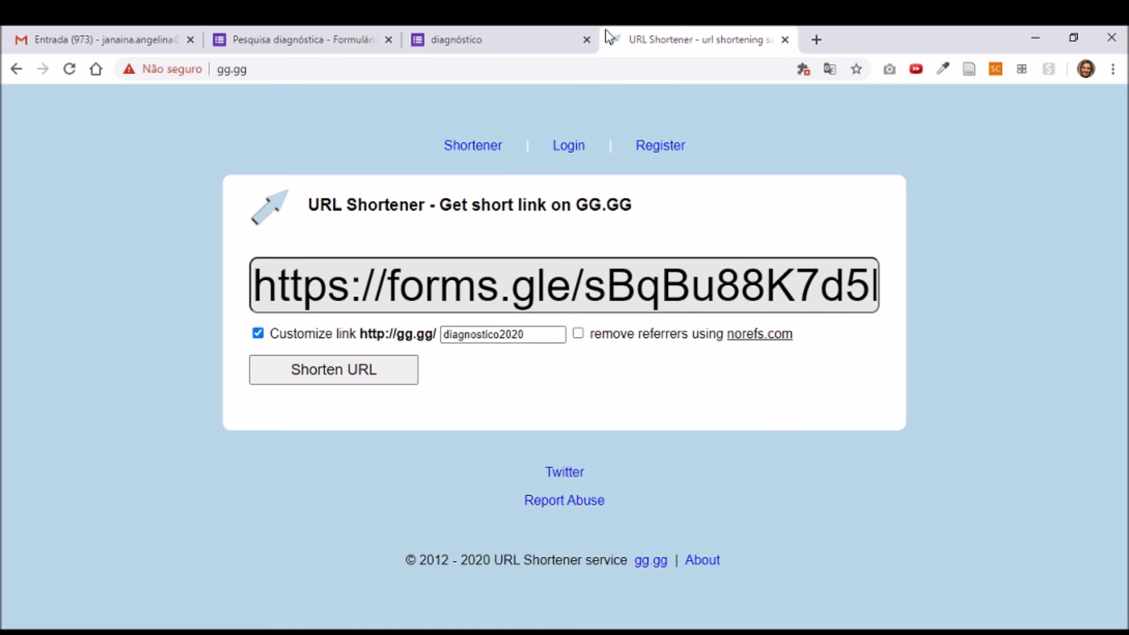
# Step: Return to the "Pesquisa diagnóstica" form editor and copy the form's full sharing link
pyautogui.click(518, 47)
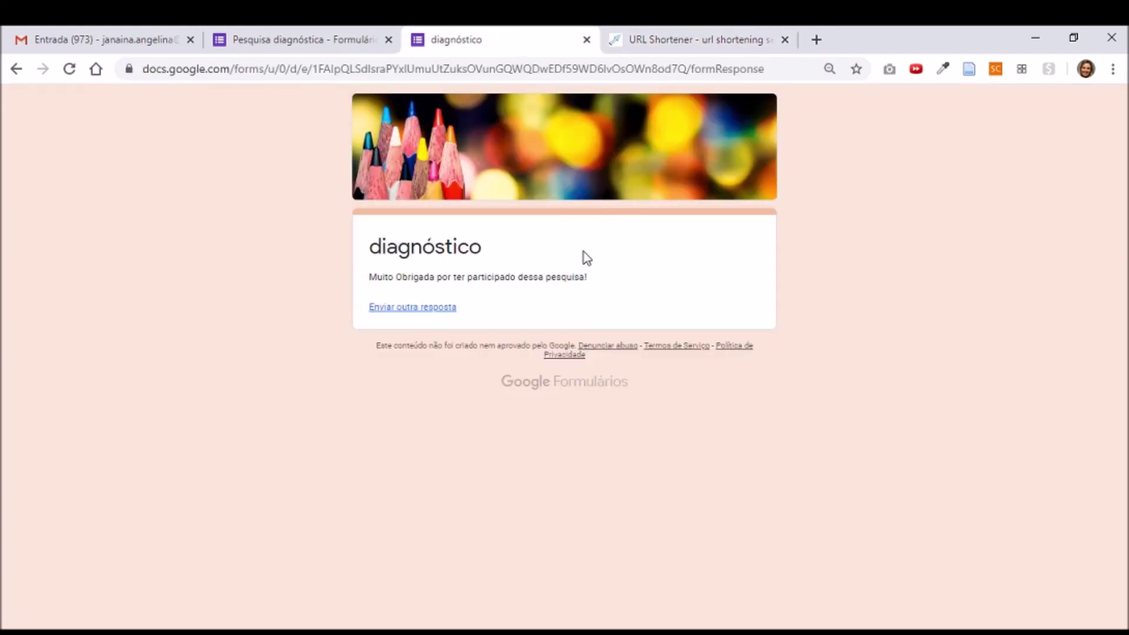
pyautogui.click(281, 41)
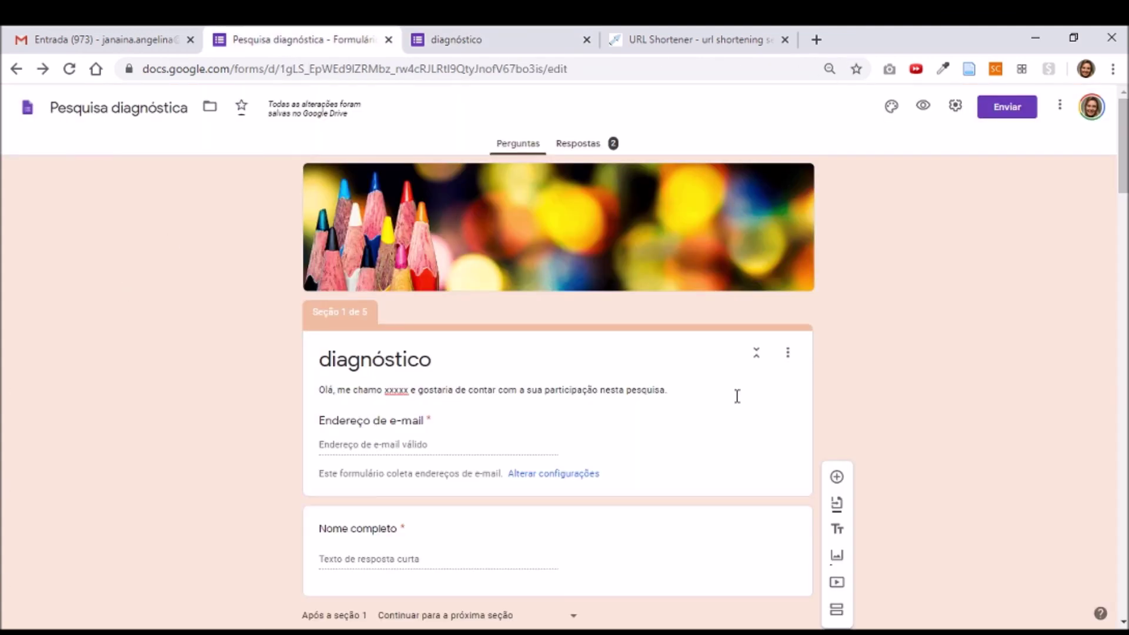
pyautogui.click(1004, 105)
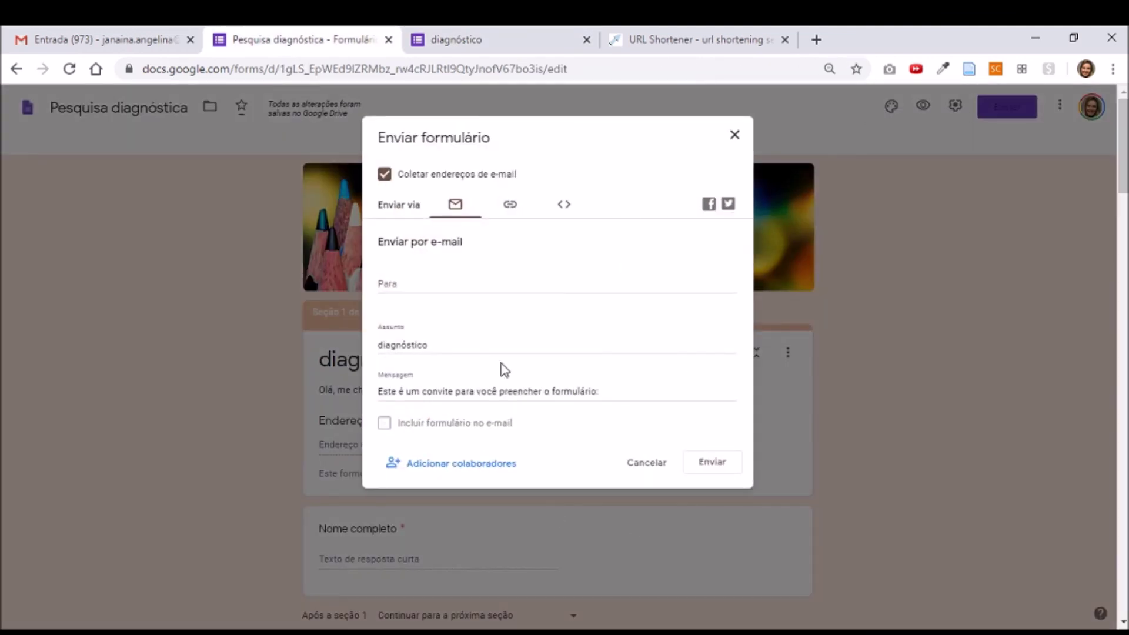
pyautogui.click(510, 206)
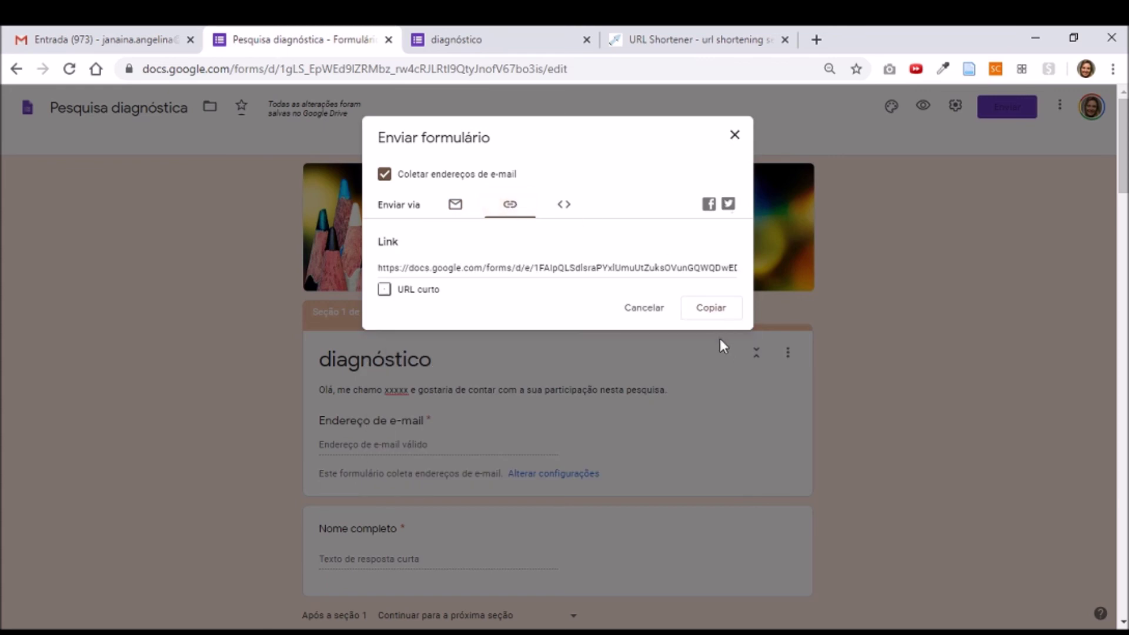
pyautogui.click(718, 310)
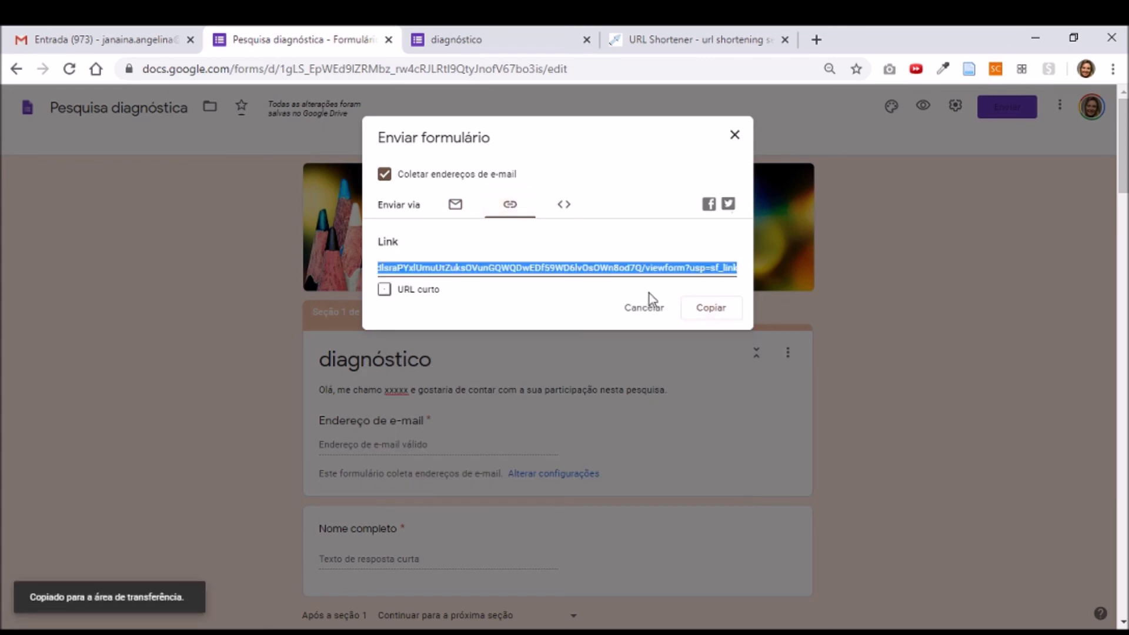
# Step: Replace the URL in the gg.gg shortener with the full form link and try to shorten it as "diagnostico2020"
pyautogui.click(715, 37)
pyautogui.tripleClick(630, 285)
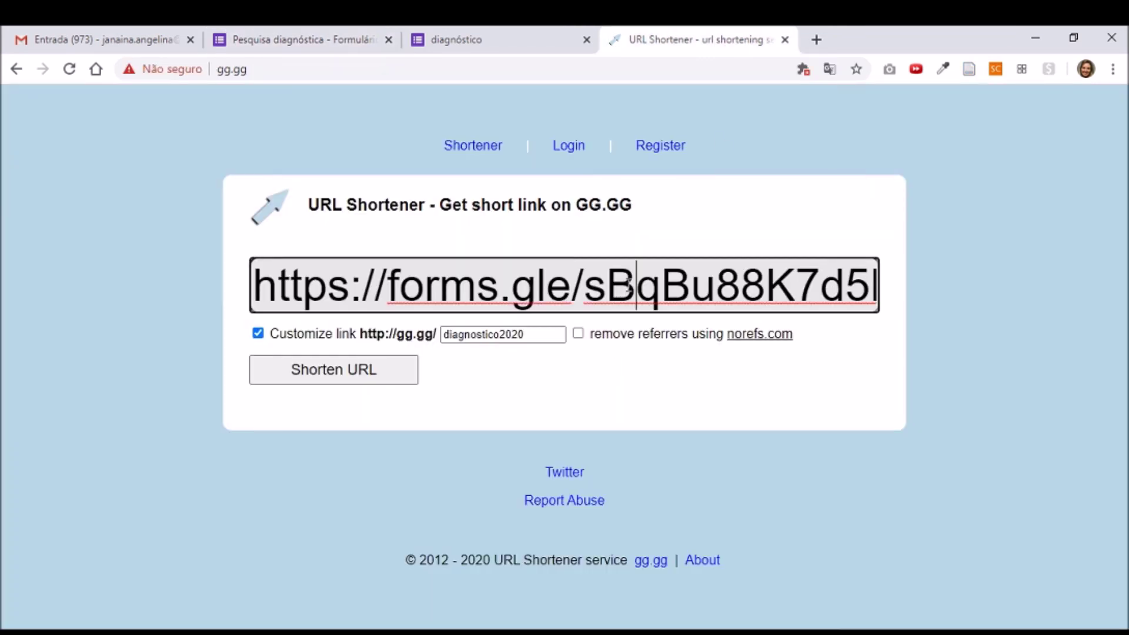
pyautogui.press('BackSpace')
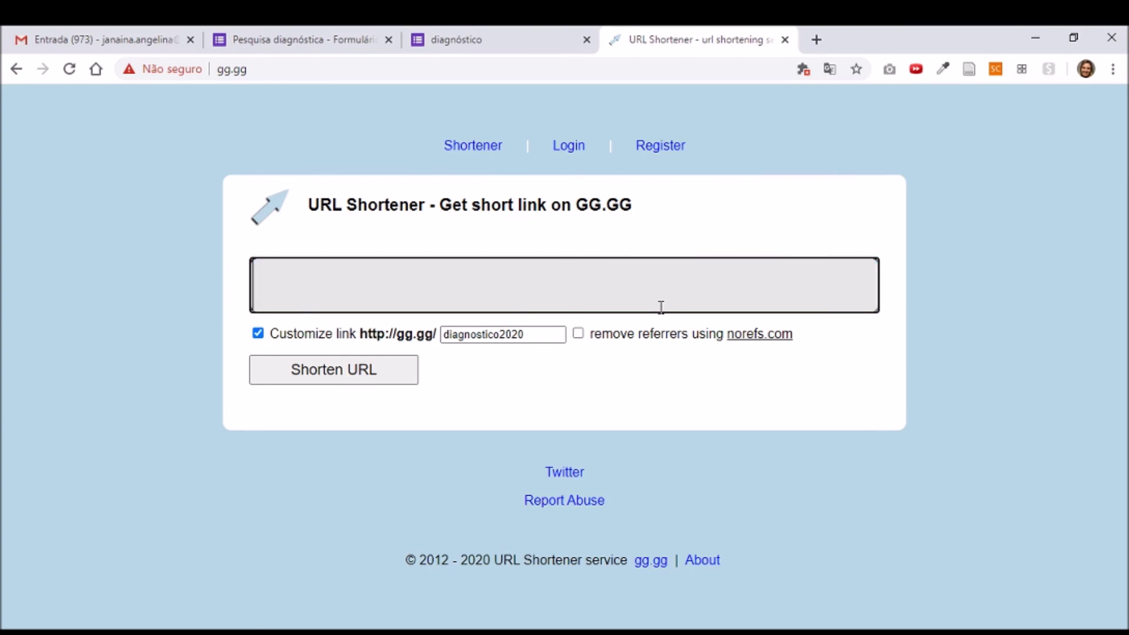
pyautogui.hotkey('ctrl', 'v')
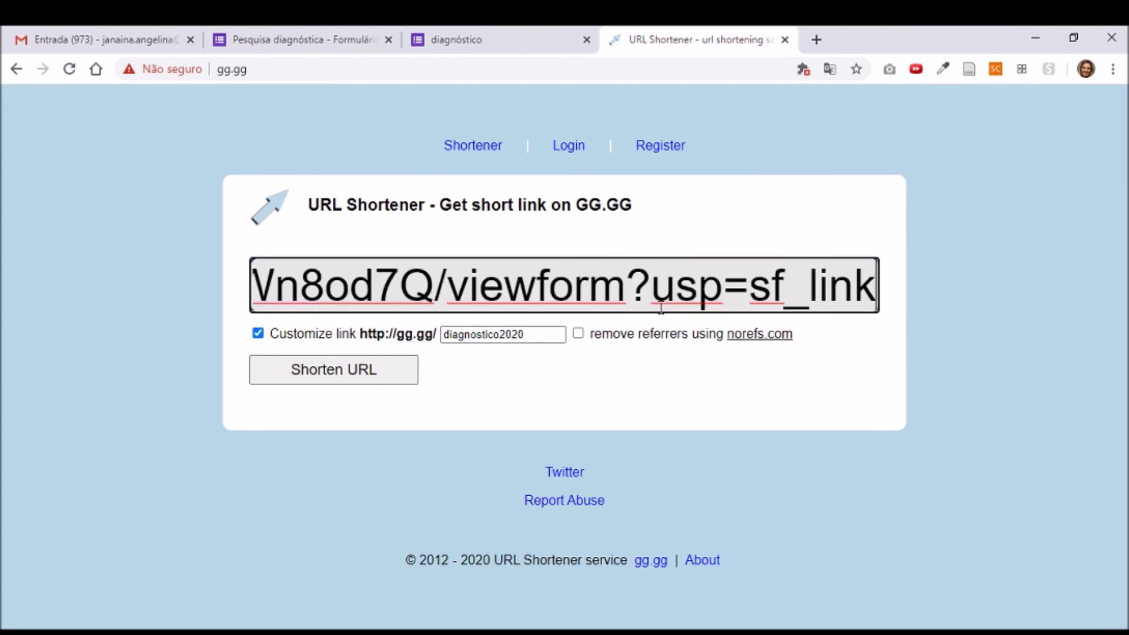
pyautogui.click(360, 379)
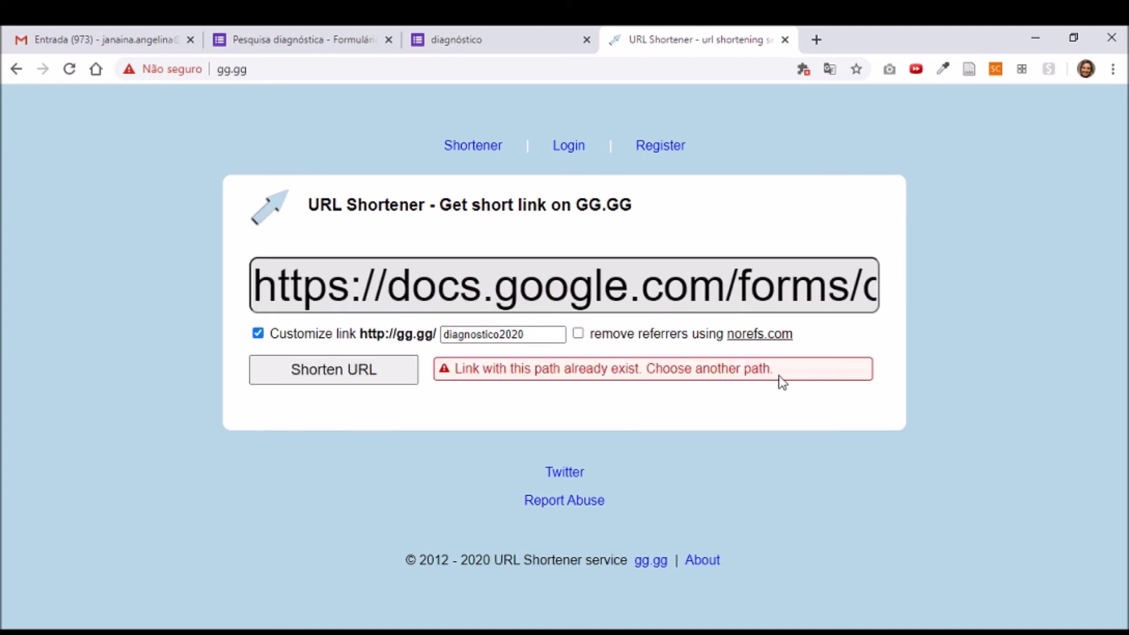
# Step: Set the custom path to "diagnosticoecxx2020", shorten the URL, and select the resulting short link
pyautogui.click(542, 336)
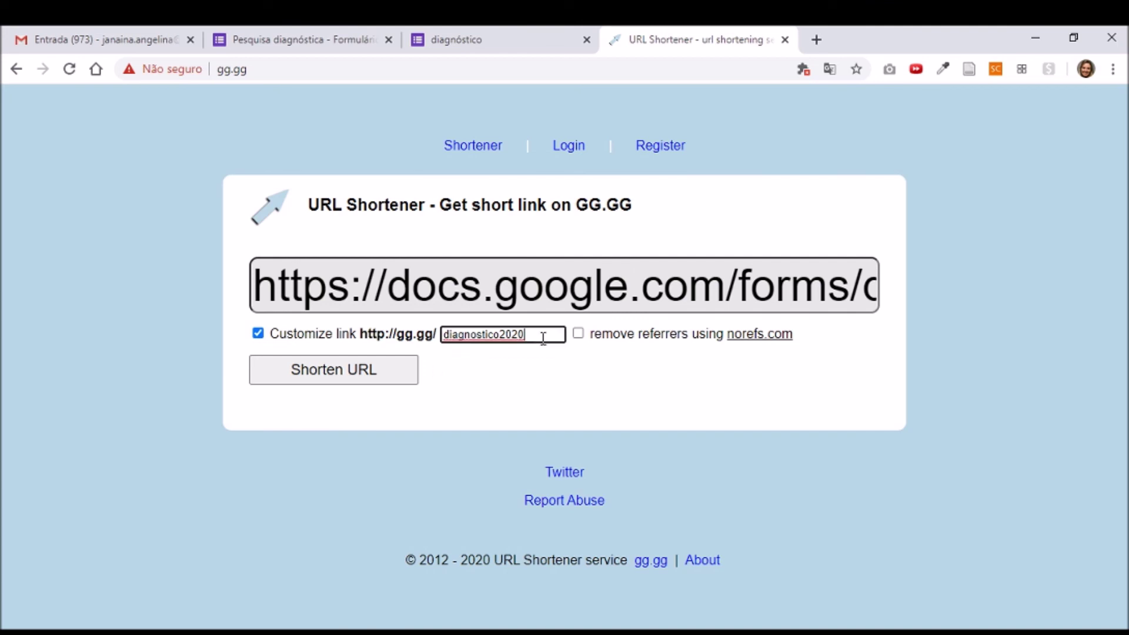
pyautogui.moveTo(533, 335); pyautogui.dragTo(438, 340)
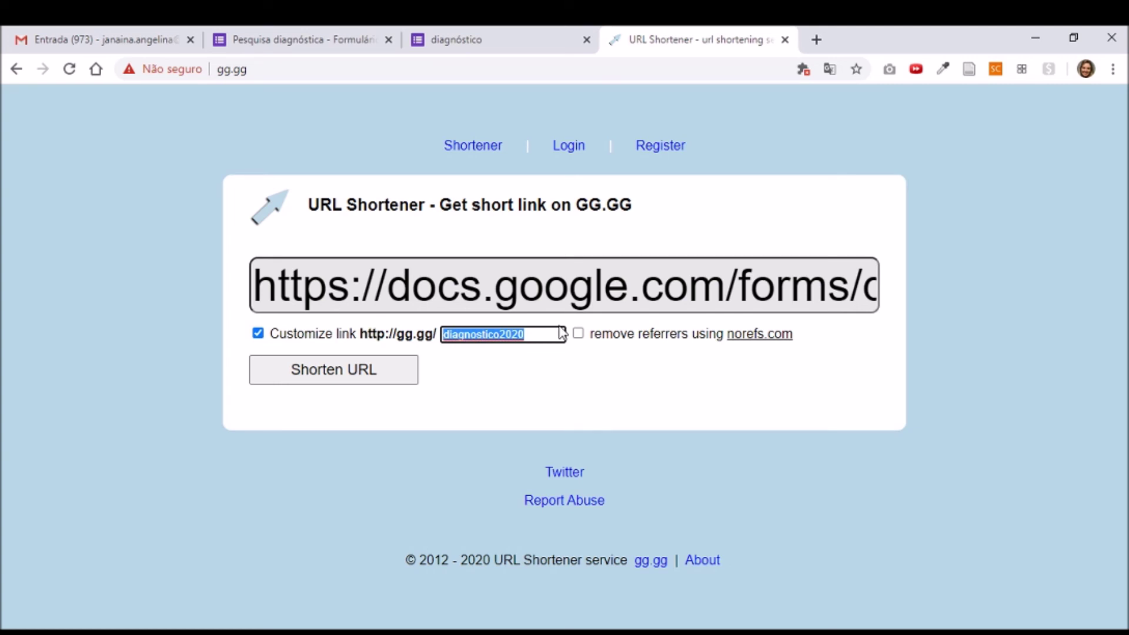
pyautogui.write('diag')
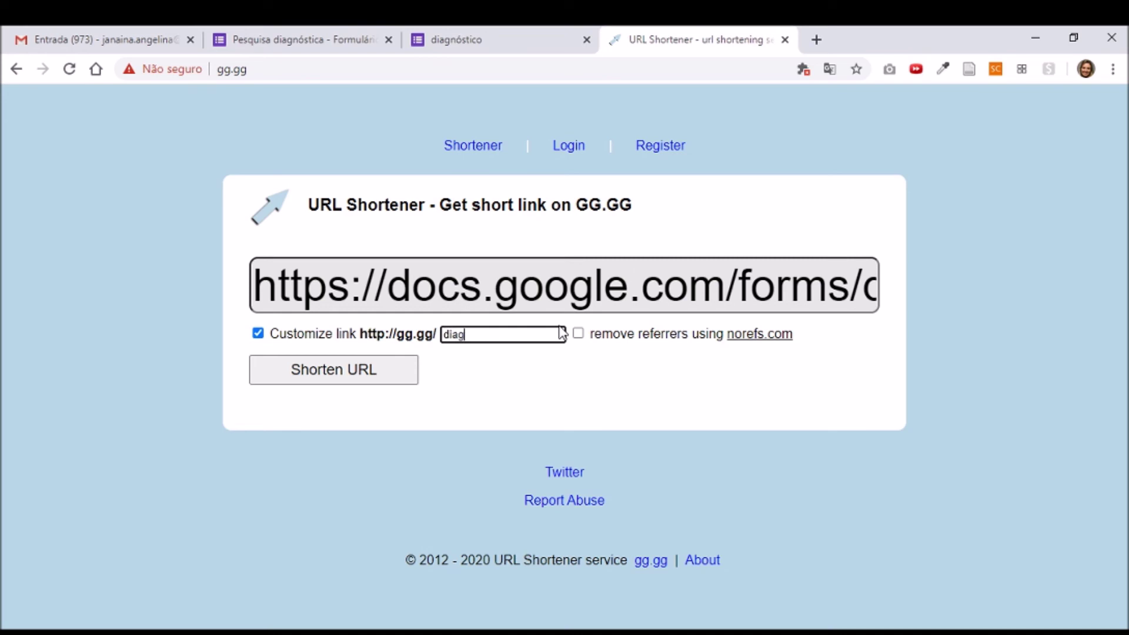
pyautogui.write('nosticoecxx2020')
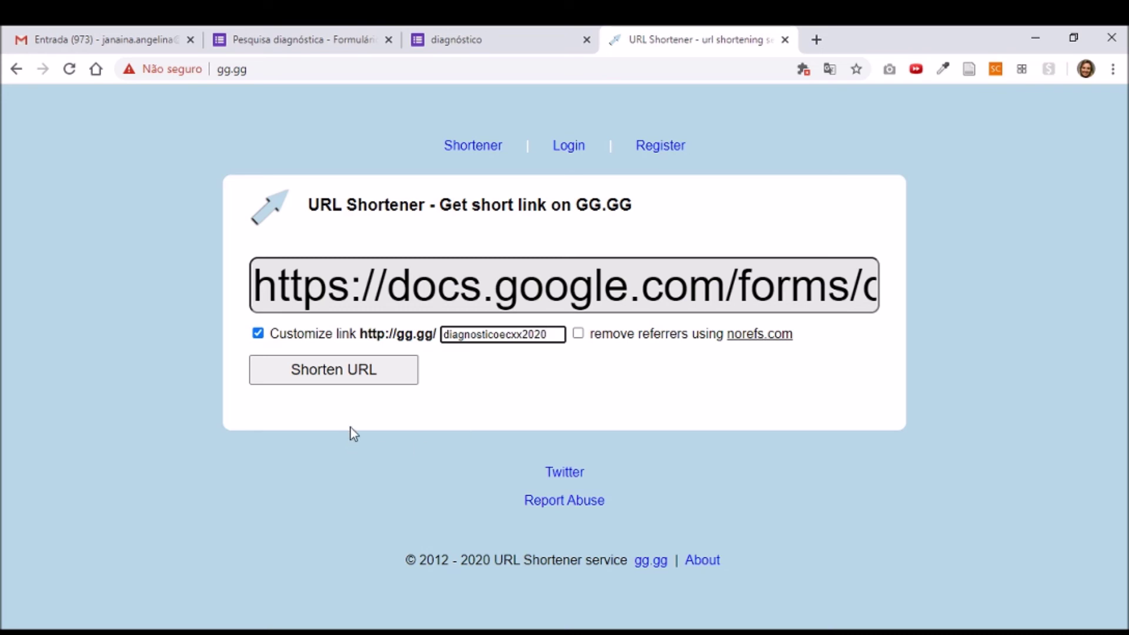
pyautogui.click(352, 373)
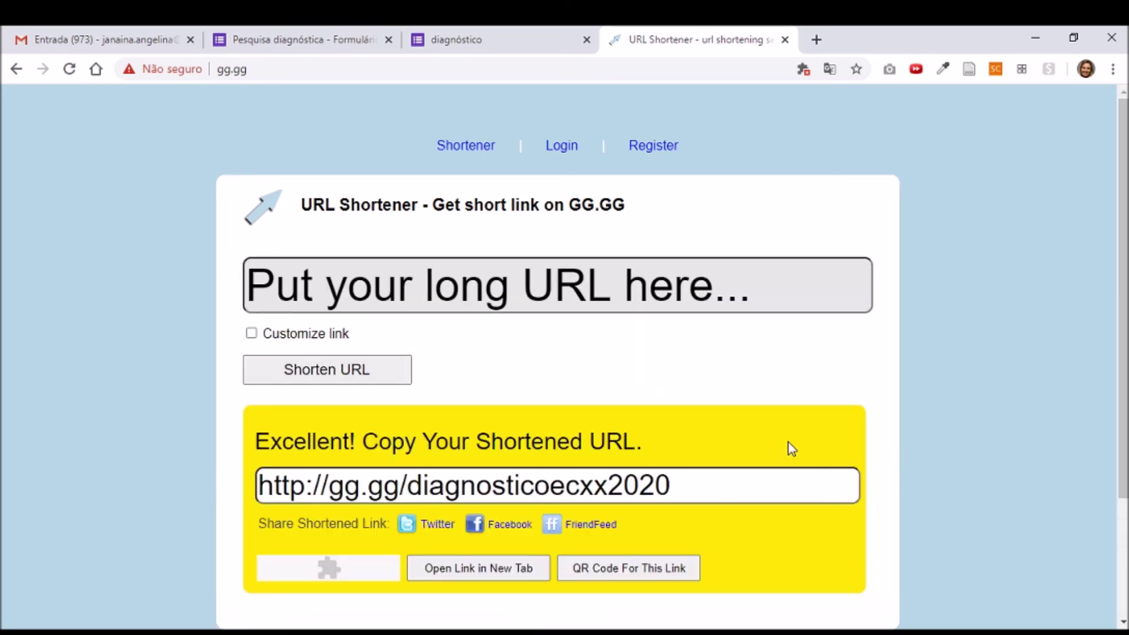
pyautogui.moveTo(708, 482); pyautogui.dragTo(216, 486)
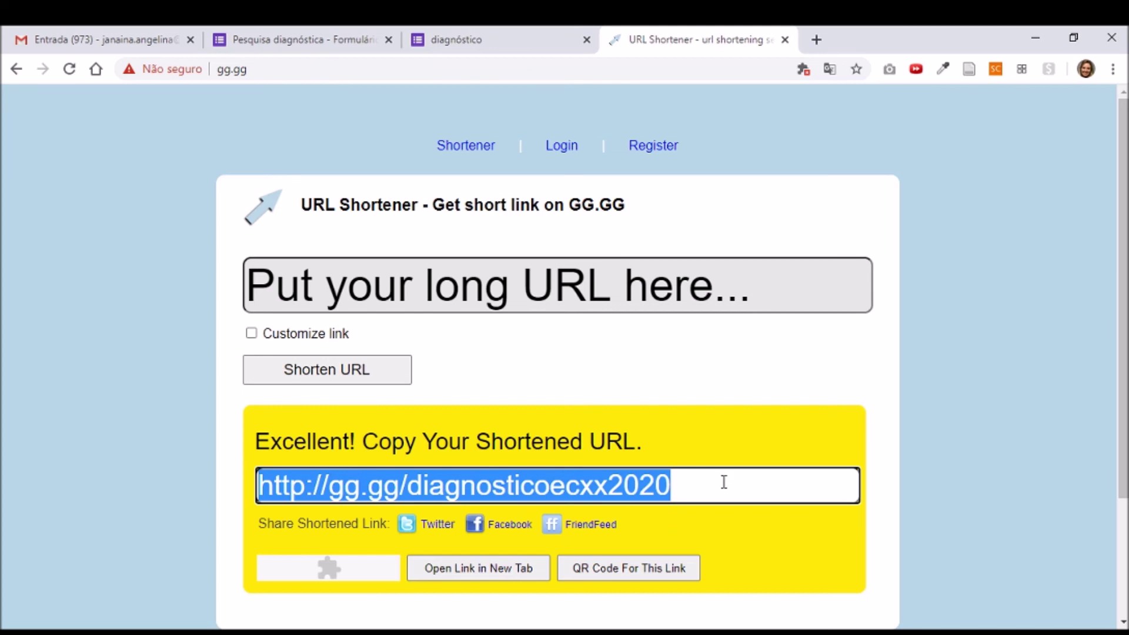
# Step: Return to the form editor, close the sending options, and review the summary charts of the form's responses
pyautogui.click(278, 38)
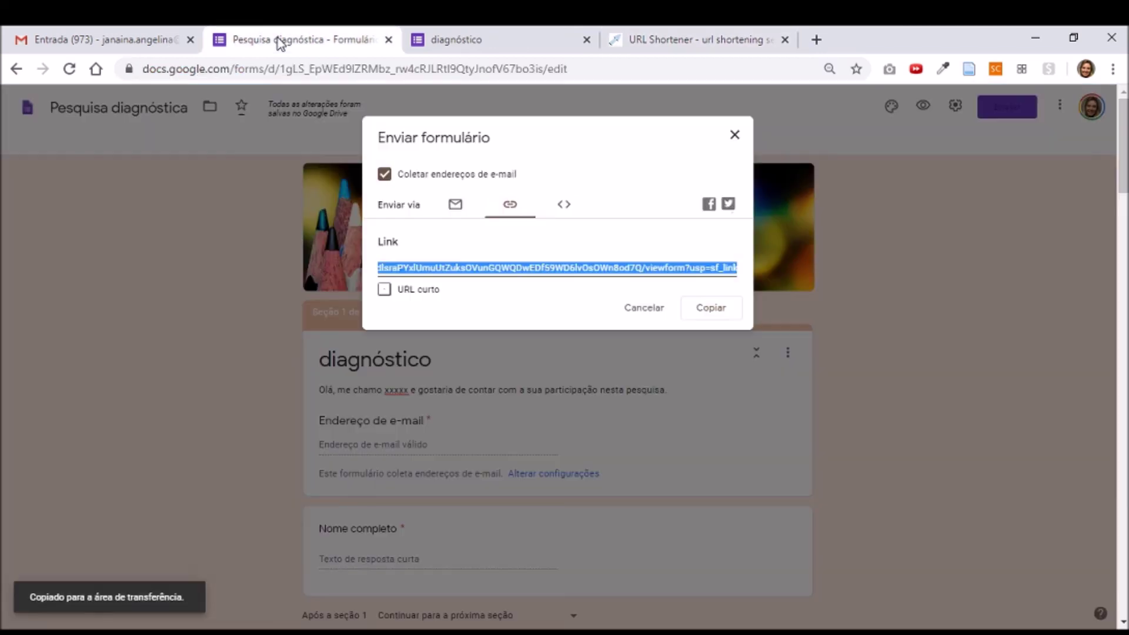
pyautogui.click(736, 136)
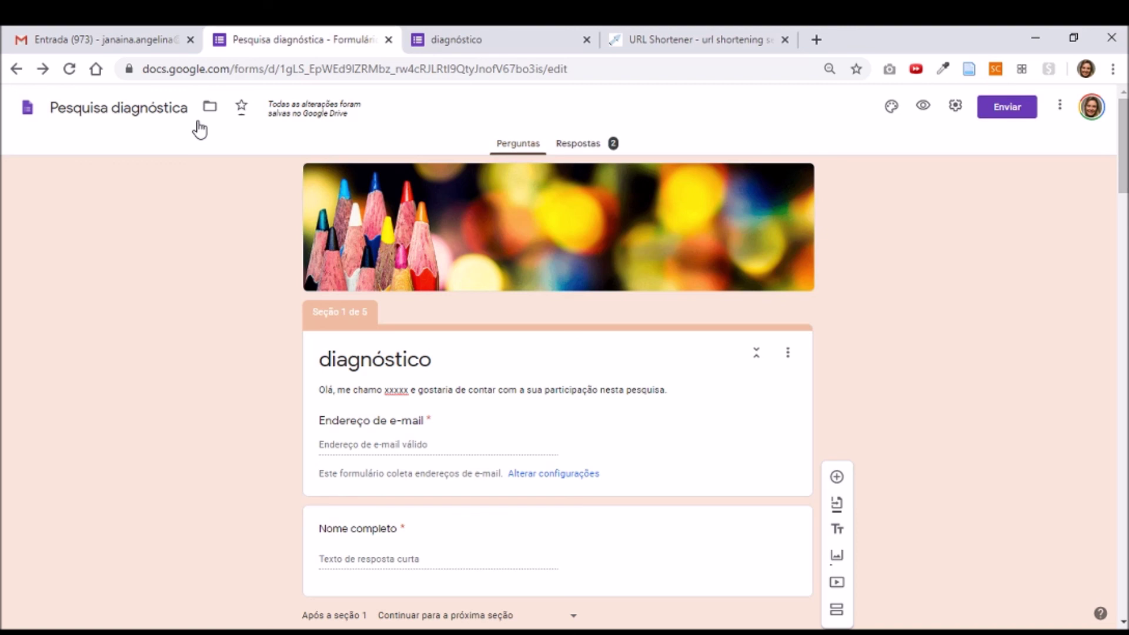
pyautogui.click(593, 152)
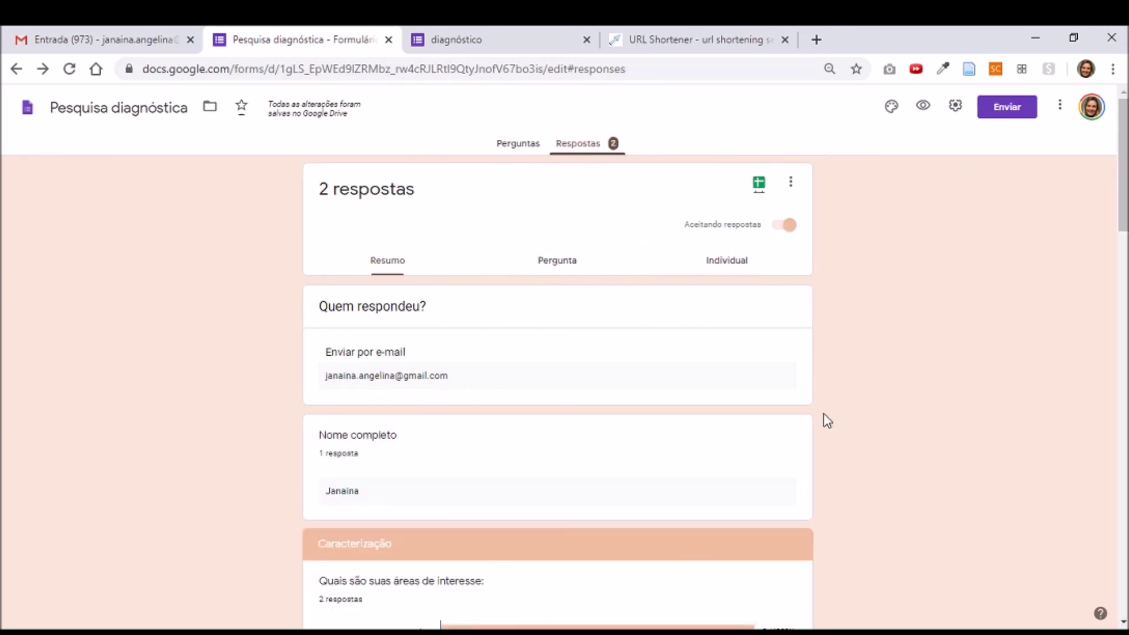
pyautogui.scroll(-5, 545, 384)
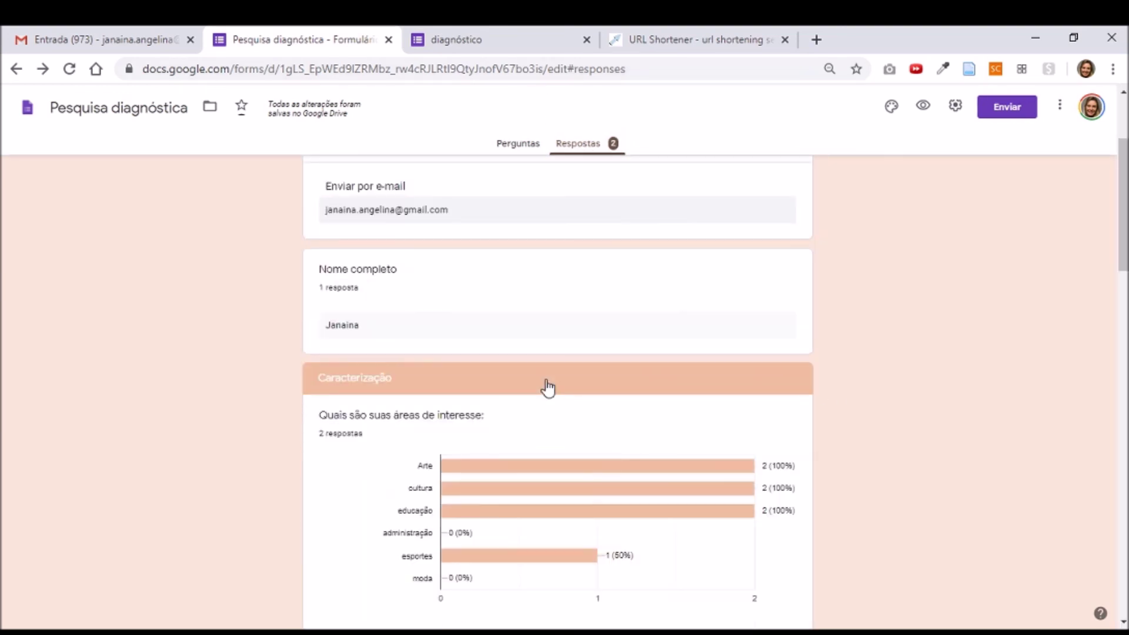
pyautogui.scroll(-12, 546, 381)
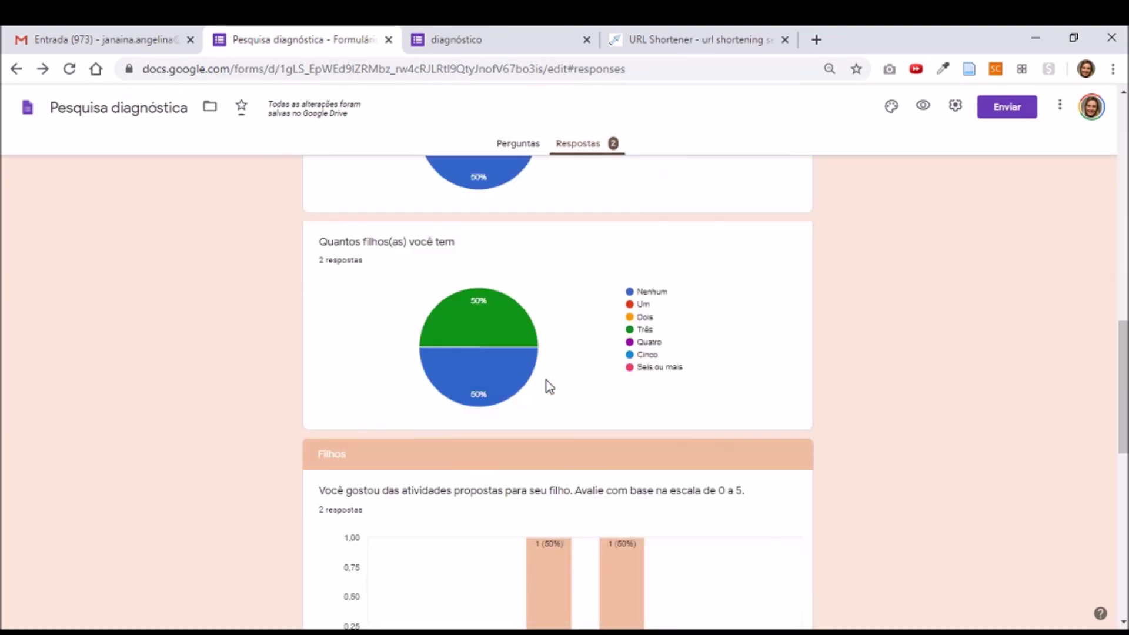
pyautogui.scroll(-8, 546, 381)
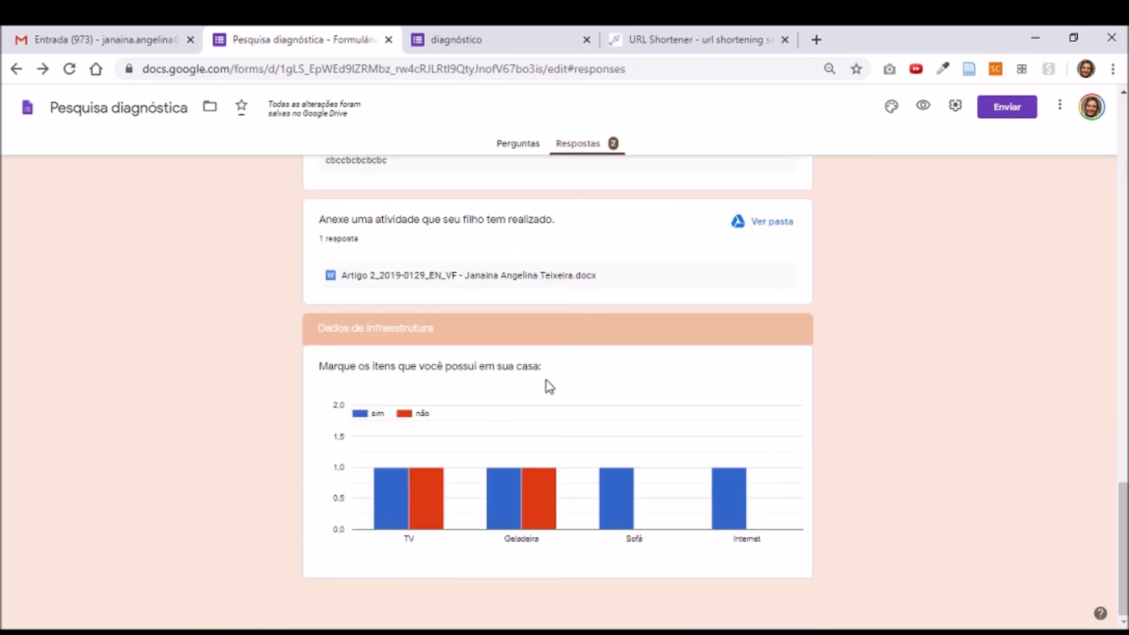
pyautogui.scroll(20, 547, 383)
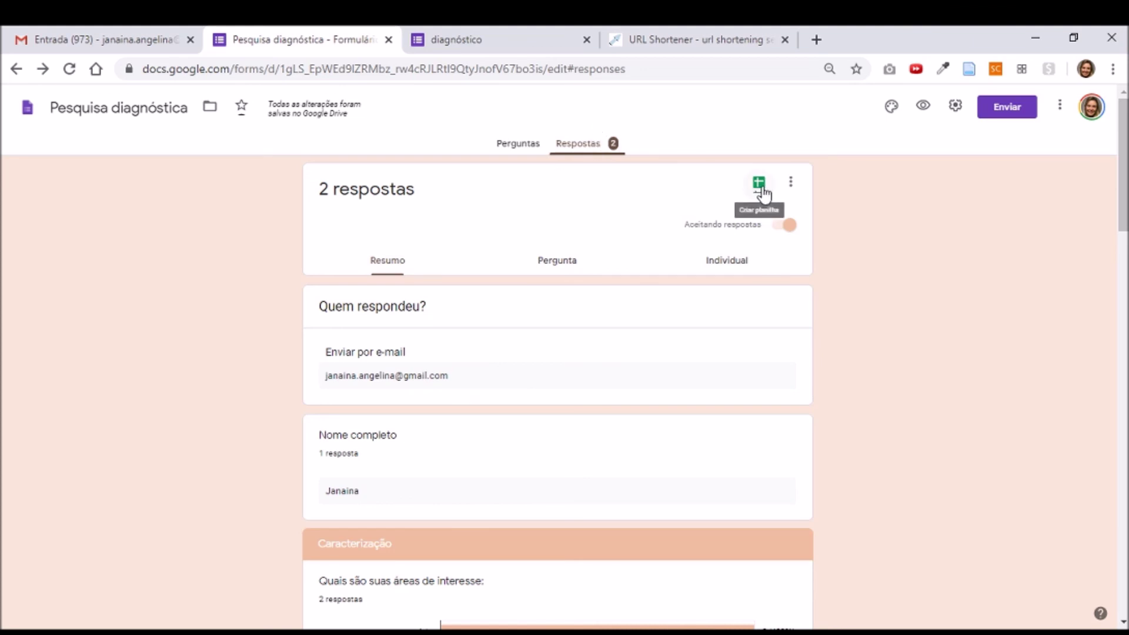
# Step: Look through the response summary, from the respondents' details to the charts of the individual questions
pyautogui.scroll(-3, 681, 415)
pyautogui.scroll(-4, 681, 399)
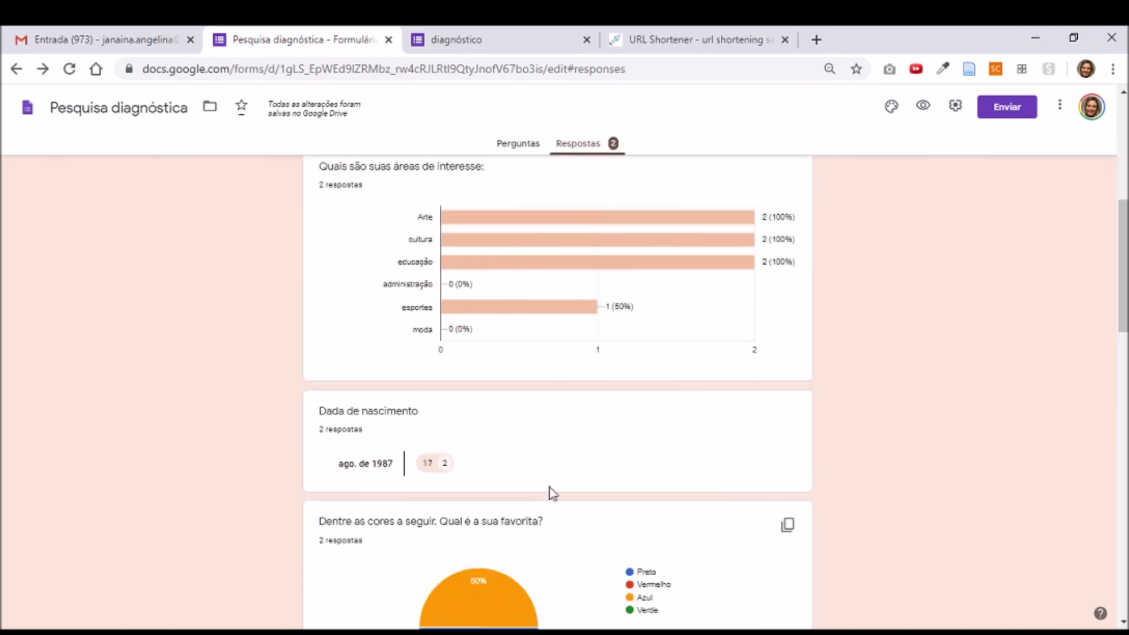
pyautogui.scroll(-10, 593, 423)
pyautogui.scroll(15, 593, 416)
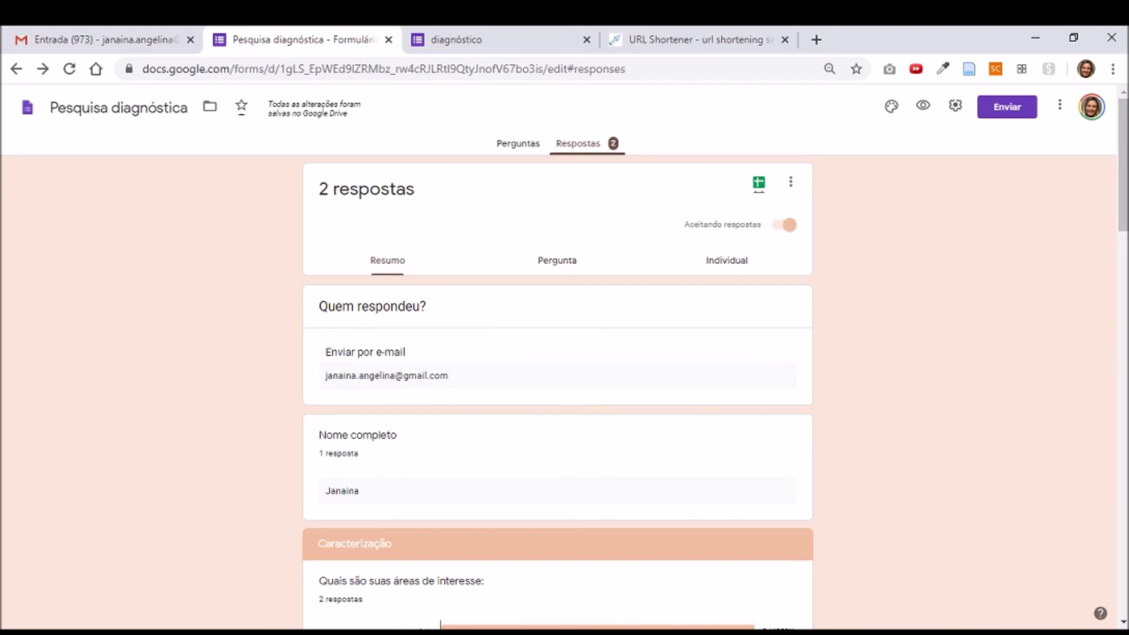
# Step: Return to the form's questions, turn the form into a quiz with "Criar teste" and save the settings
pyautogui.click(262, 632)
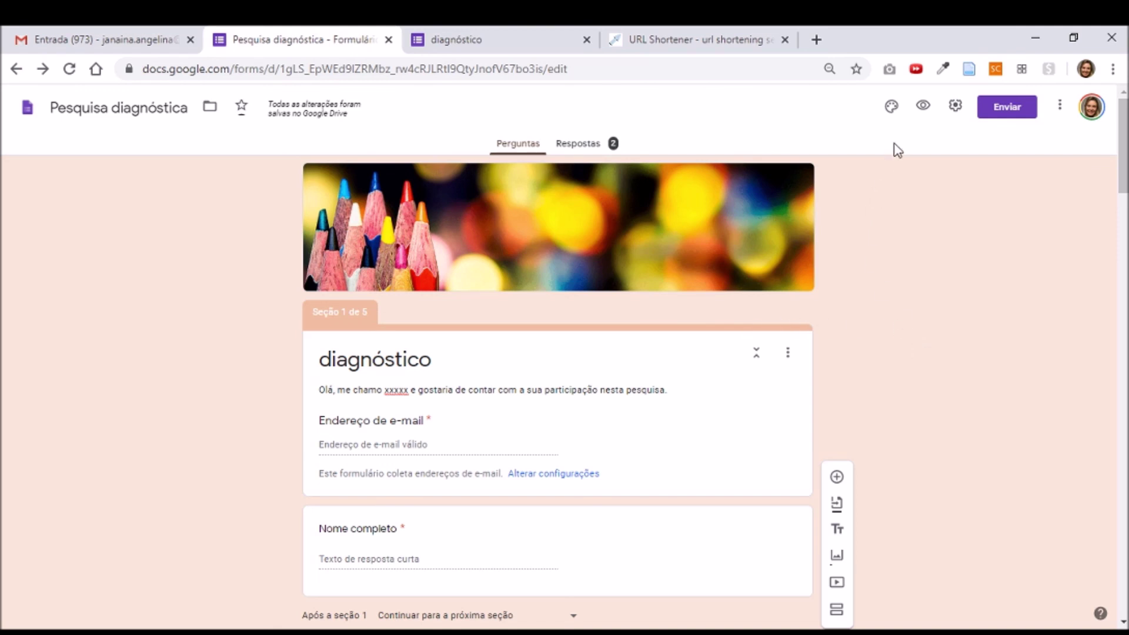
pyautogui.click(955, 110)
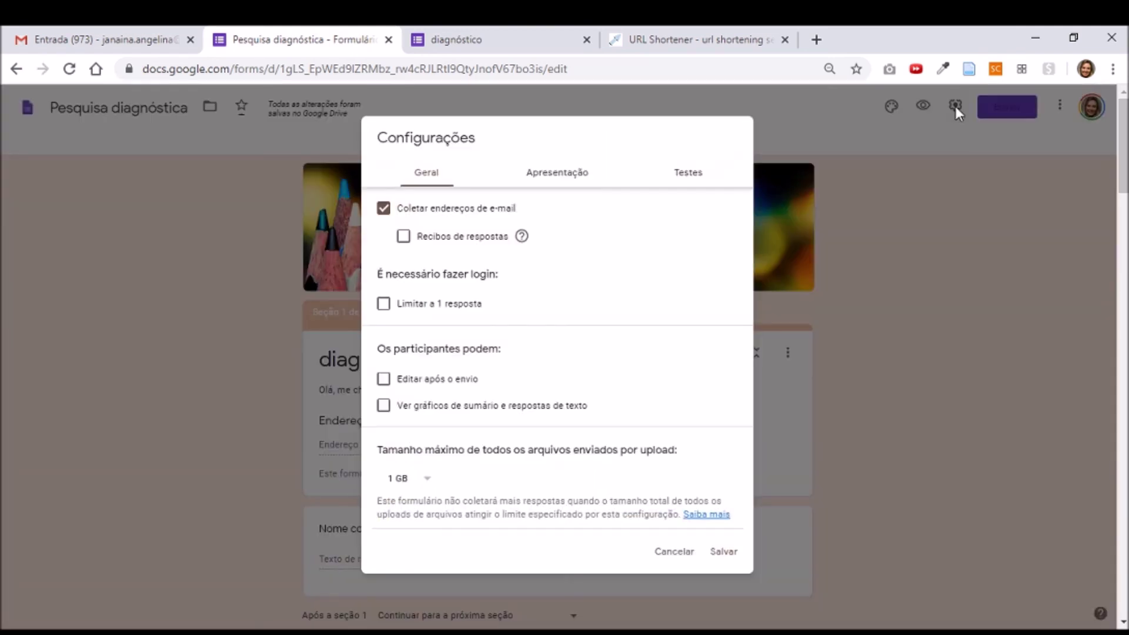
pyautogui.click(693, 176)
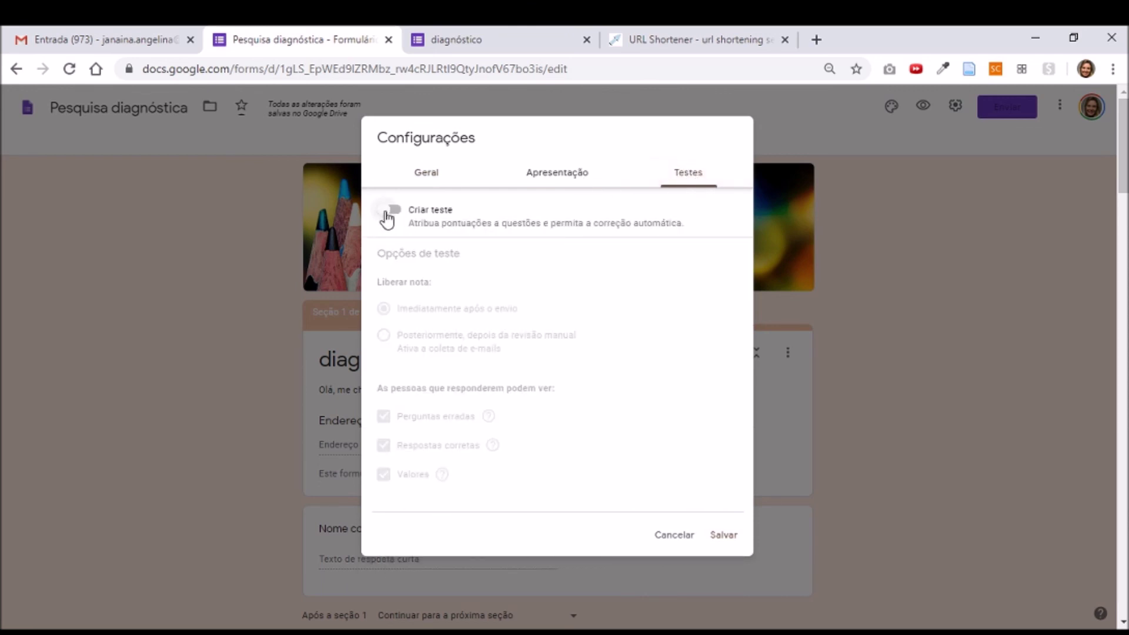
pyautogui.click(395, 210)
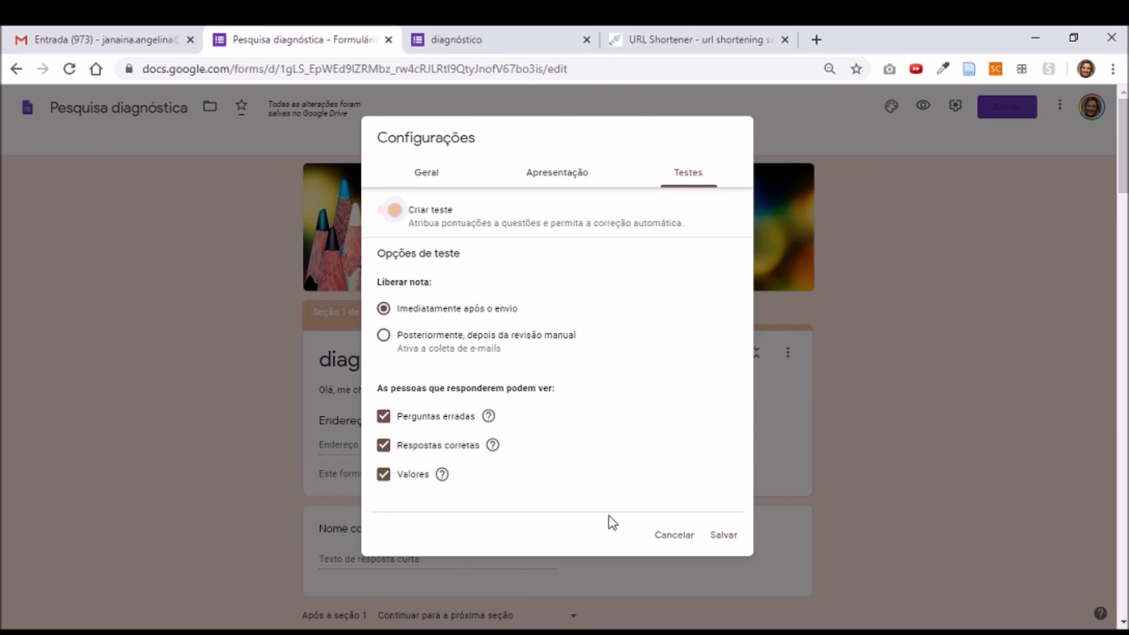
pyautogui.click(728, 535)
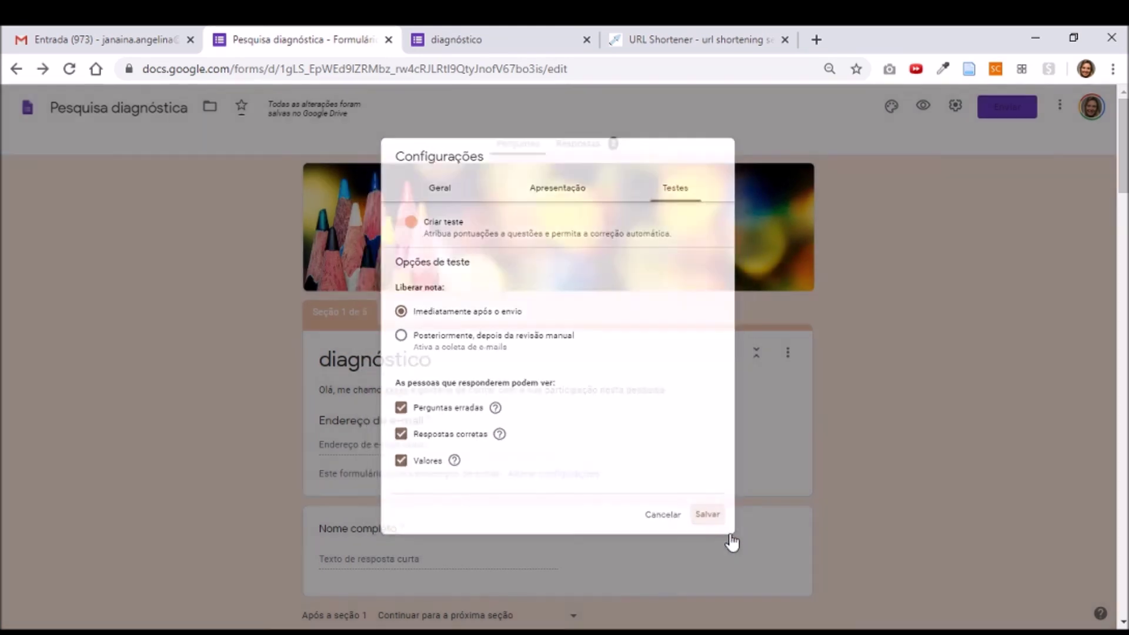
# Step: Open the answer key of "Quais são suas áreas de interesse:" and mark all options from Arte to moda as correct
pyautogui.scroll(-8, 835, 394)
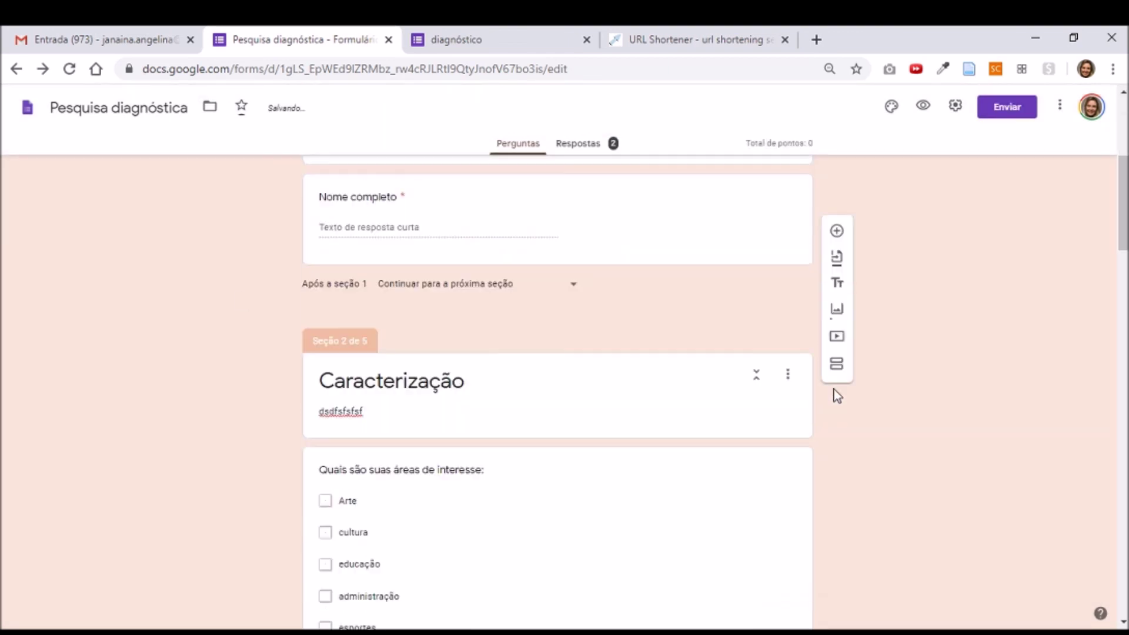
pyautogui.click(586, 379)
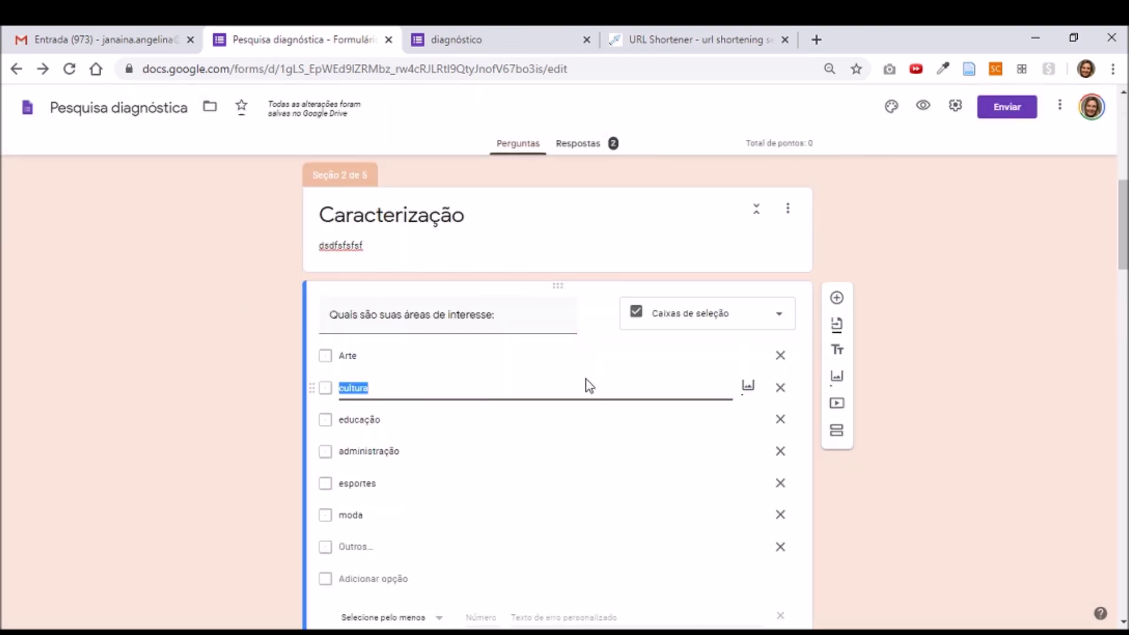
pyautogui.scroll(-3, 705, 480)
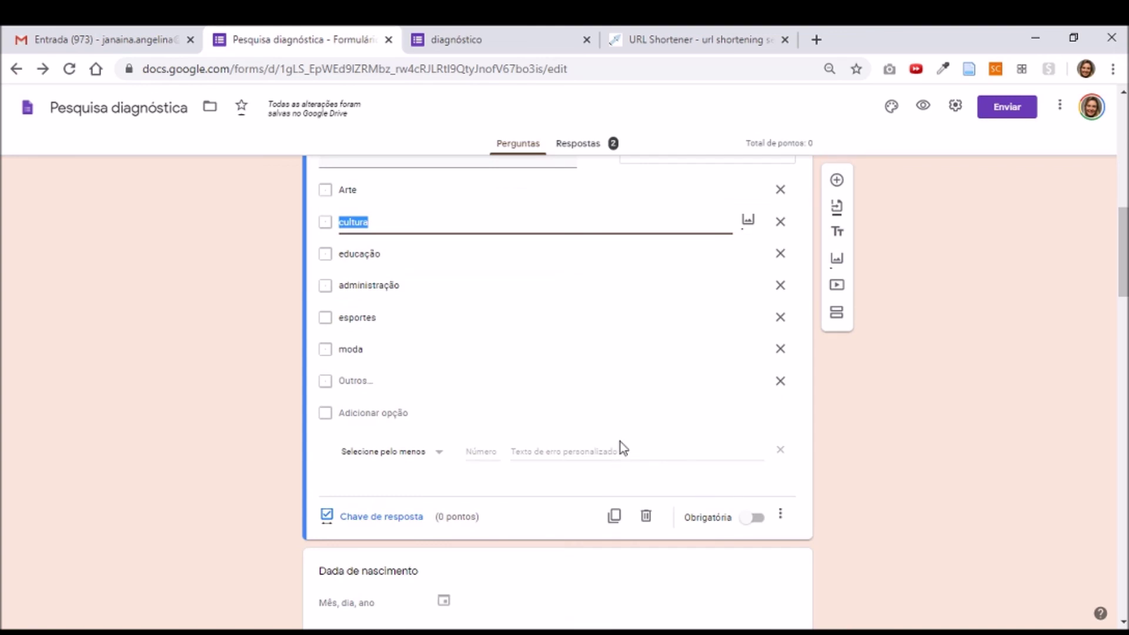
pyautogui.scroll(-1, 600, 419)
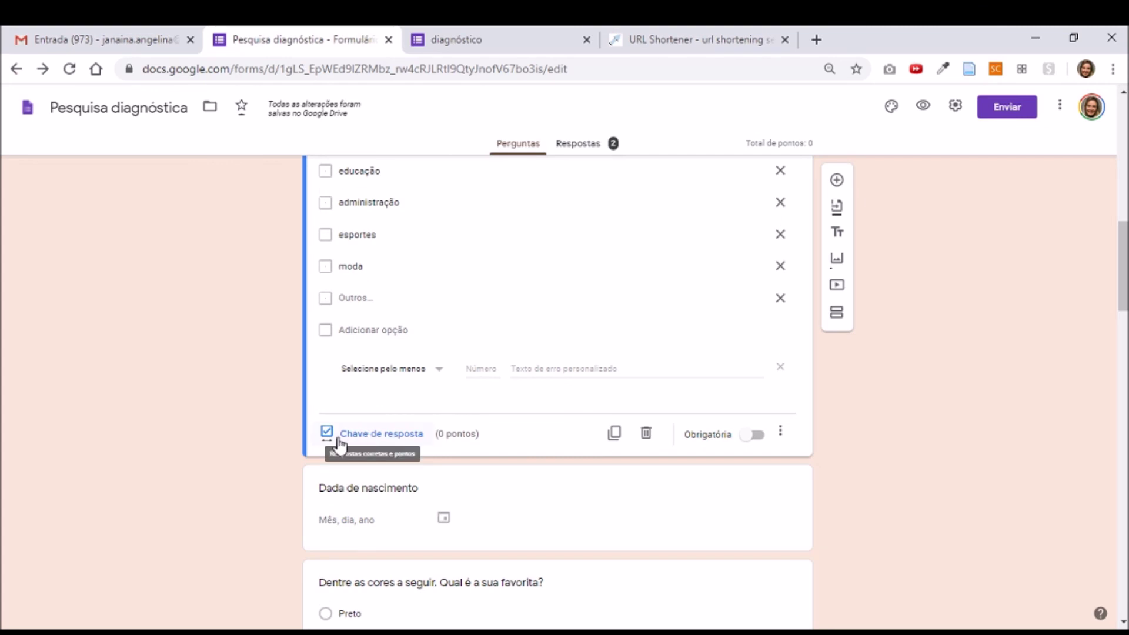
pyautogui.click(368, 438)
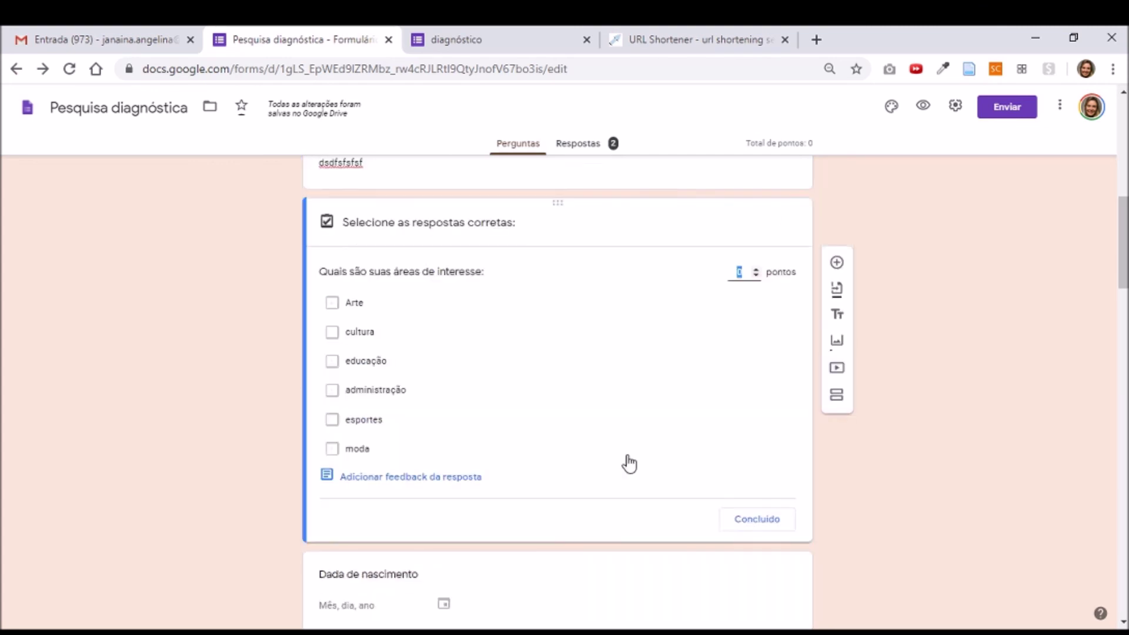
pyautogui.click(405, 397)
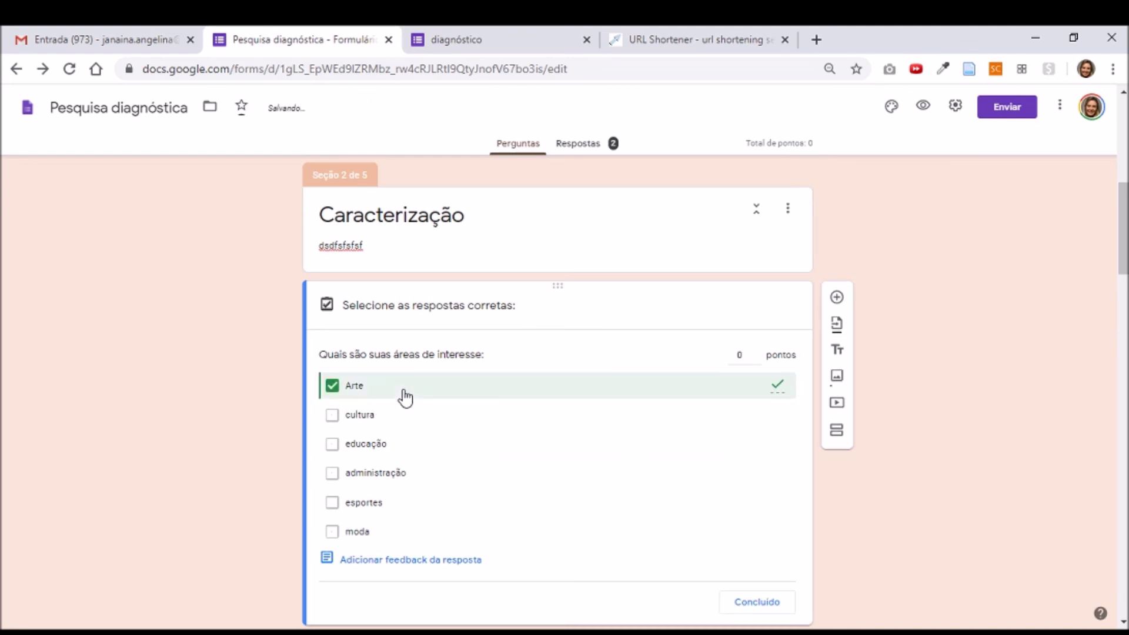
pyautogui.click(422, 472)
pyautogui.click(429, 445)
pyautogui.click(433, 416)
pyautogui.click(421, 504)
pyautogui.scroll(-1, 470, 494)
pyautogui.click(464, 453)
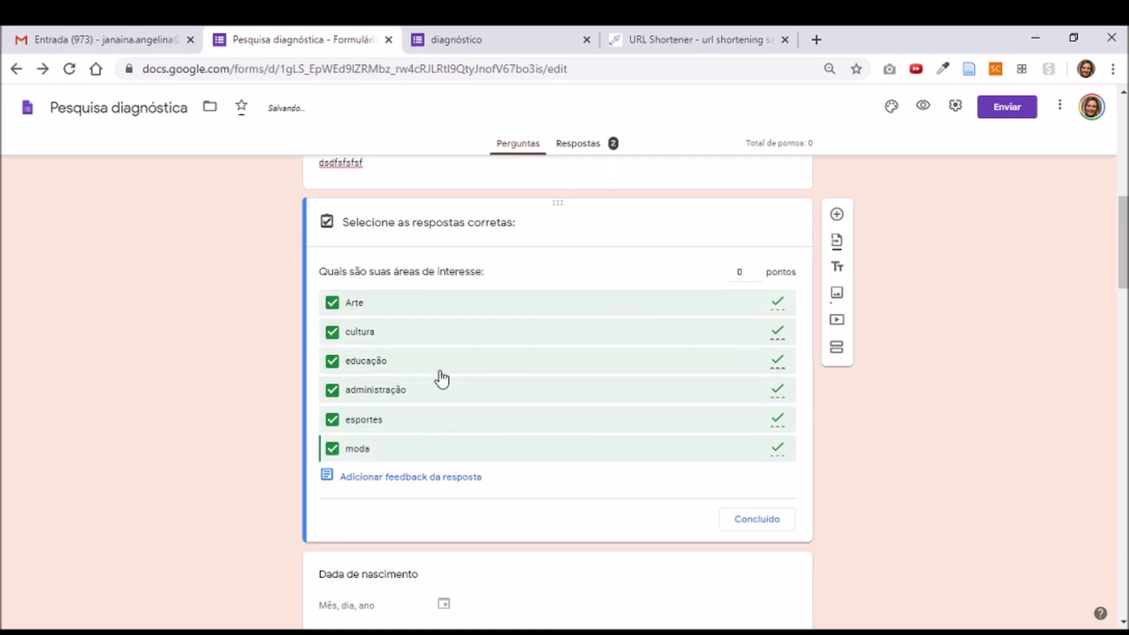
# Step: Unmark Arte and cultura as correct answers and make the areas of interest question worth 1 point
pyautogui.click(518, 312)
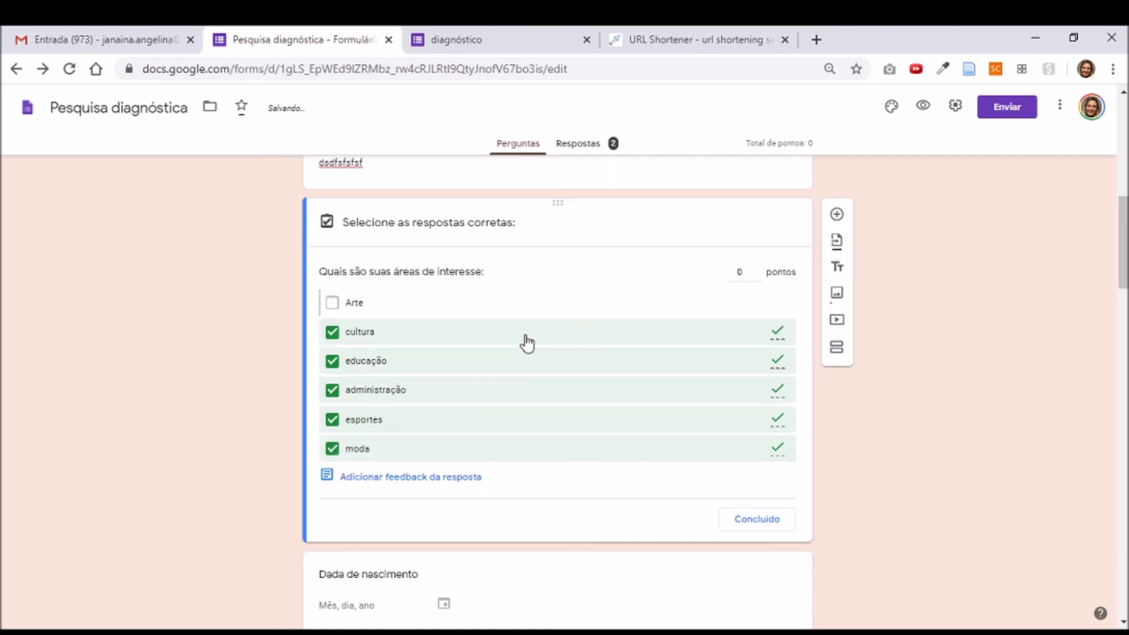
pyautogui.click(524, 335)
pyautogui.click(746, 275)
pyautogui.moveTo(736, 271); pyautogui.dragTo(751, 269)
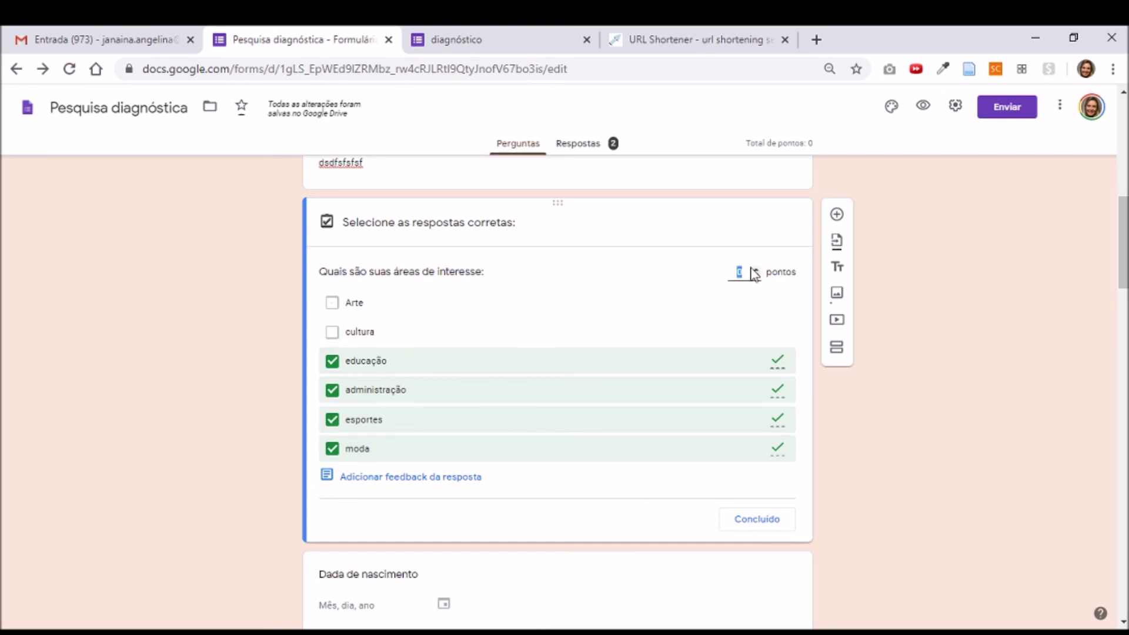
pyautogui.click(867, 443)
pyautogui.scroll(-2, 651, 433)
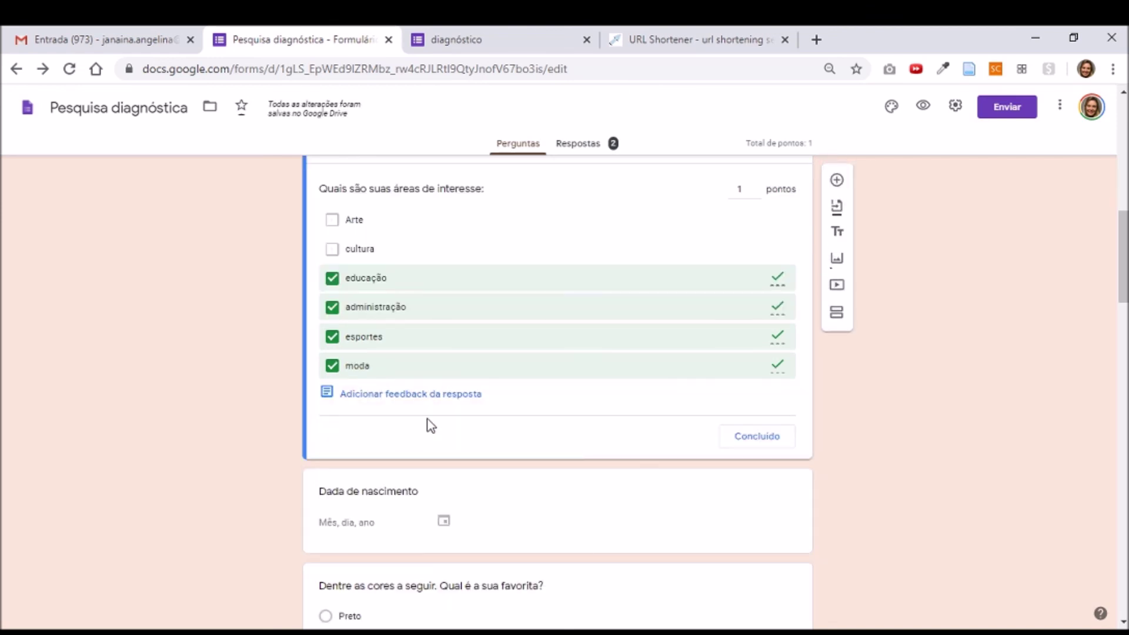
# Step: View the feedback options for incorrect and correct answers to the areas of interest question, and save them without any text
pyautogui.click(435, 400)
pyautogui.click(442, 221)
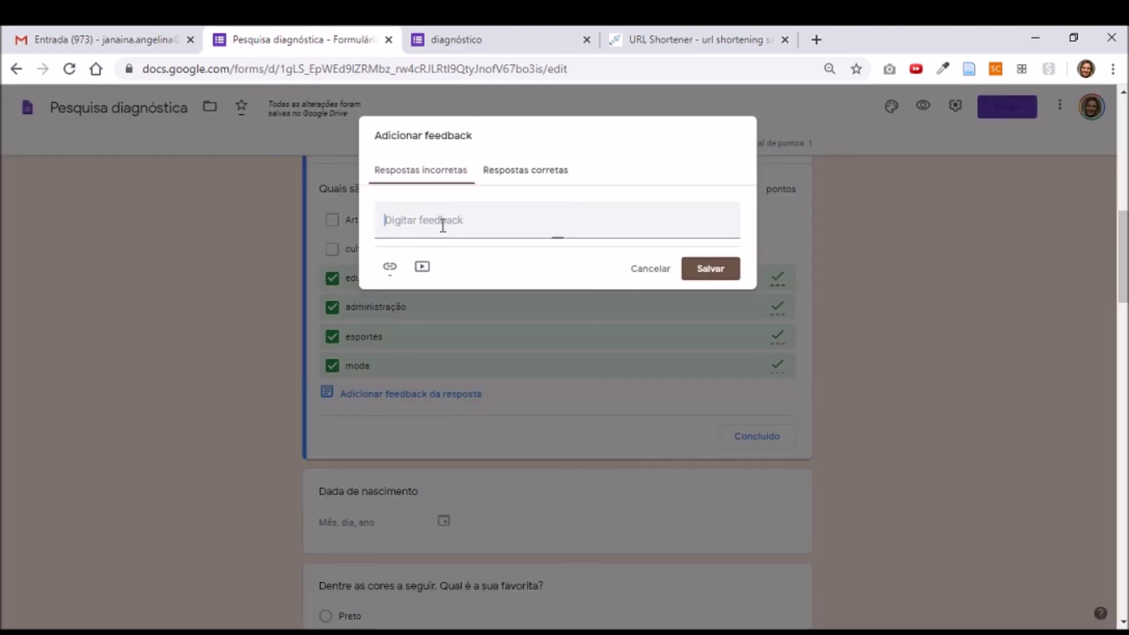
pyautogui.click(540, 178)
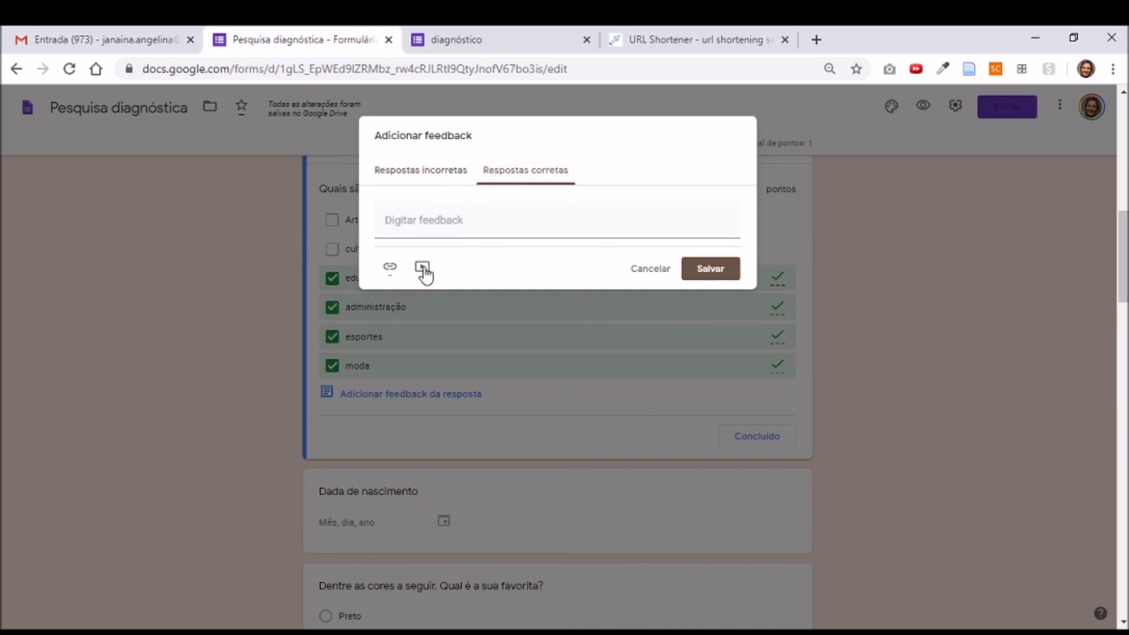
pyautogui.click(418, 175)
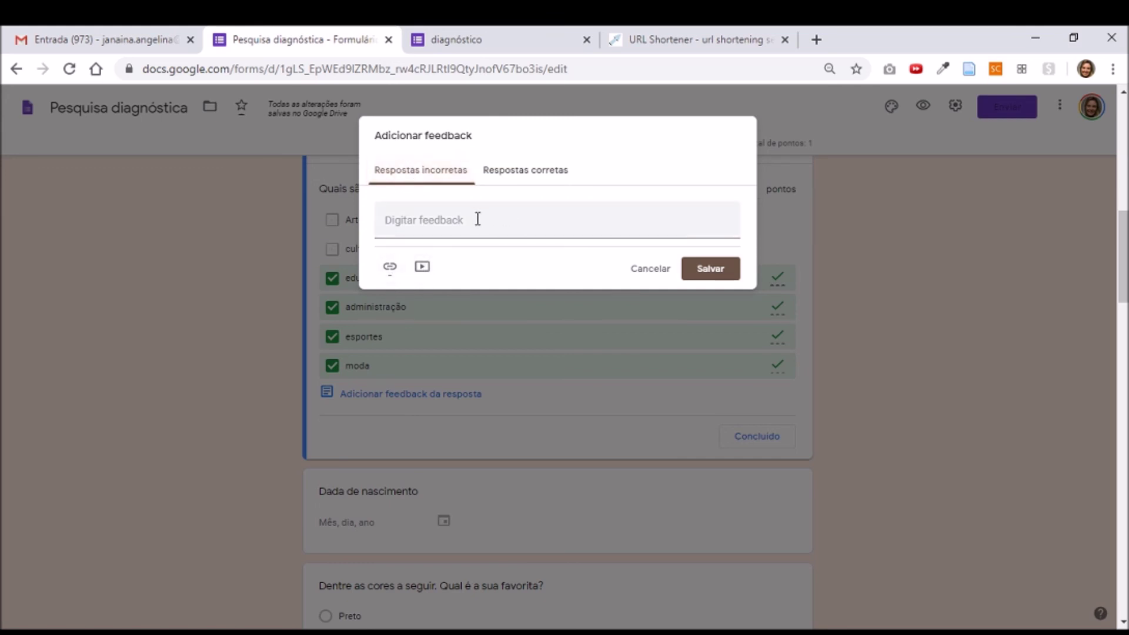
pyautogui.click(724, 273)
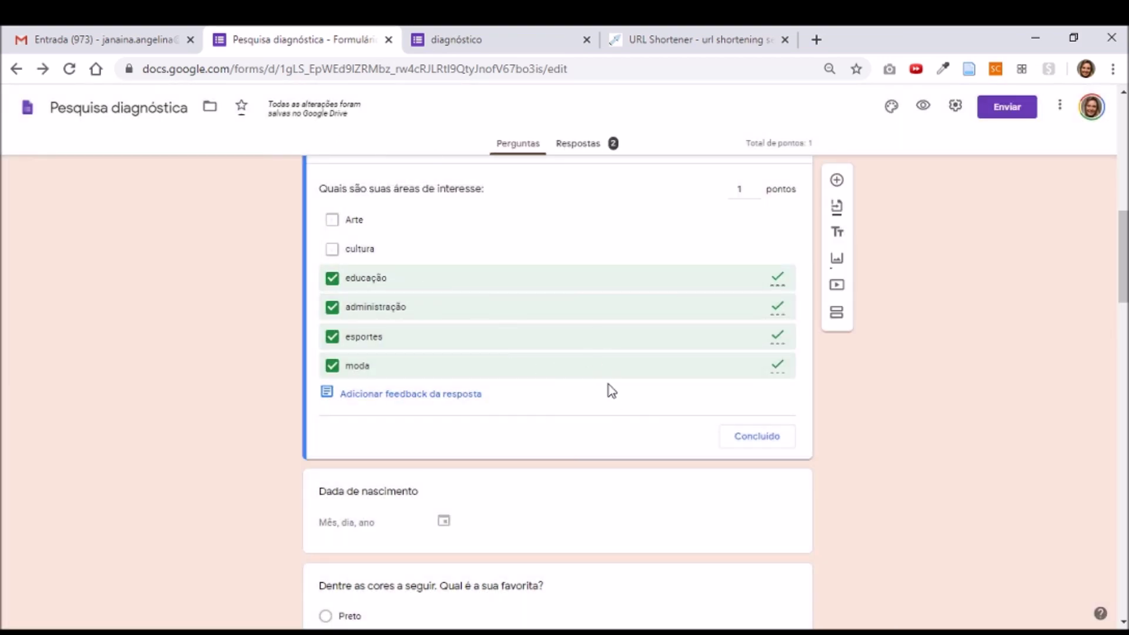
# Step: In the answer key of the favourite colour question, leave only Azul marked as correct and assign it 1 point
pyautogui.scroll(-5, 609, 385)
pyautogui.click(501, 334)
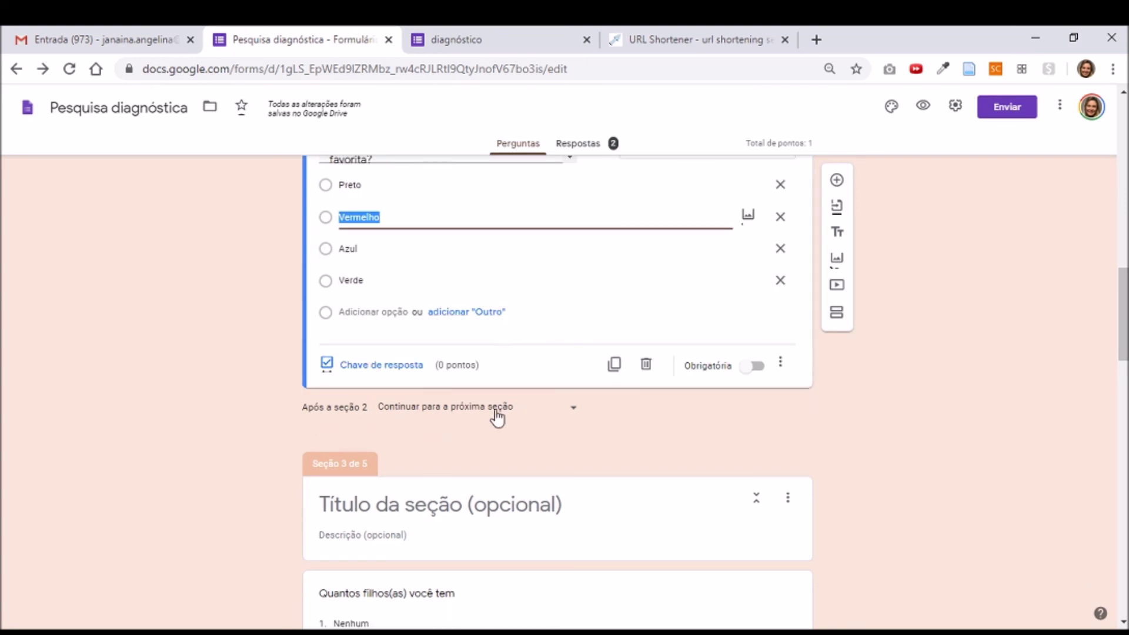
pyautogui.click(372, 367)
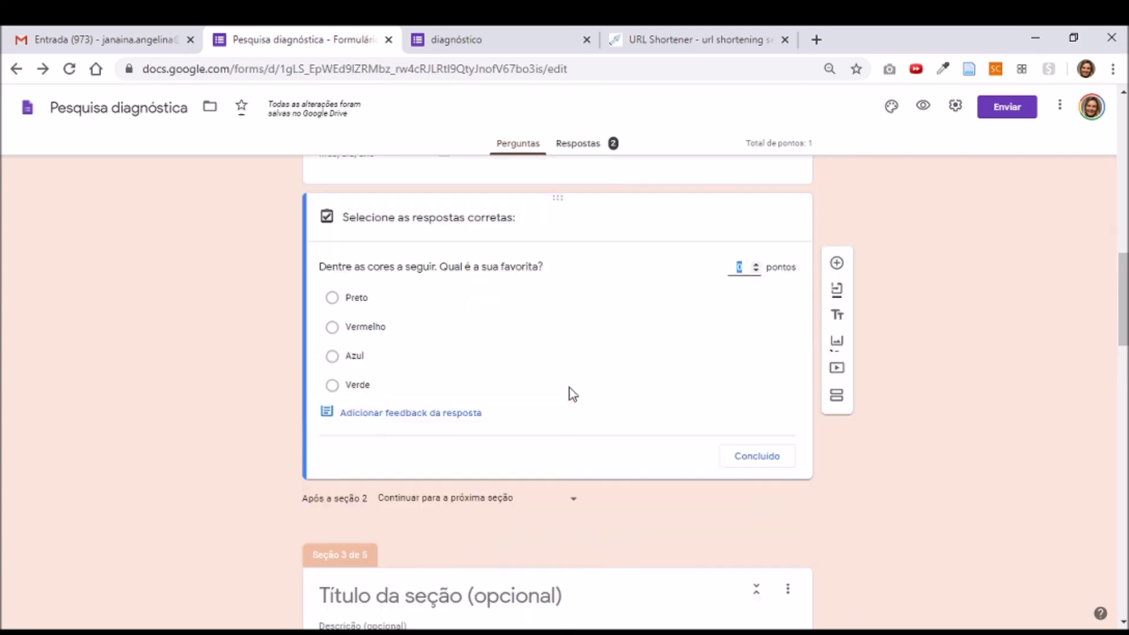
pyautogui.click(370, 333)
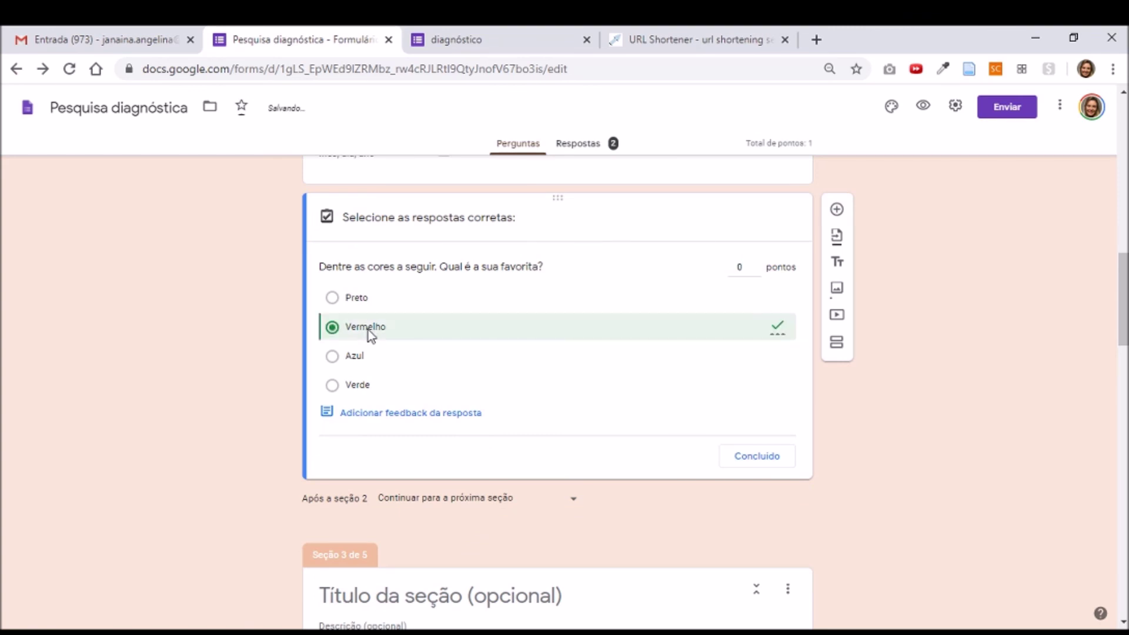
pyautogui.click(353, 360)
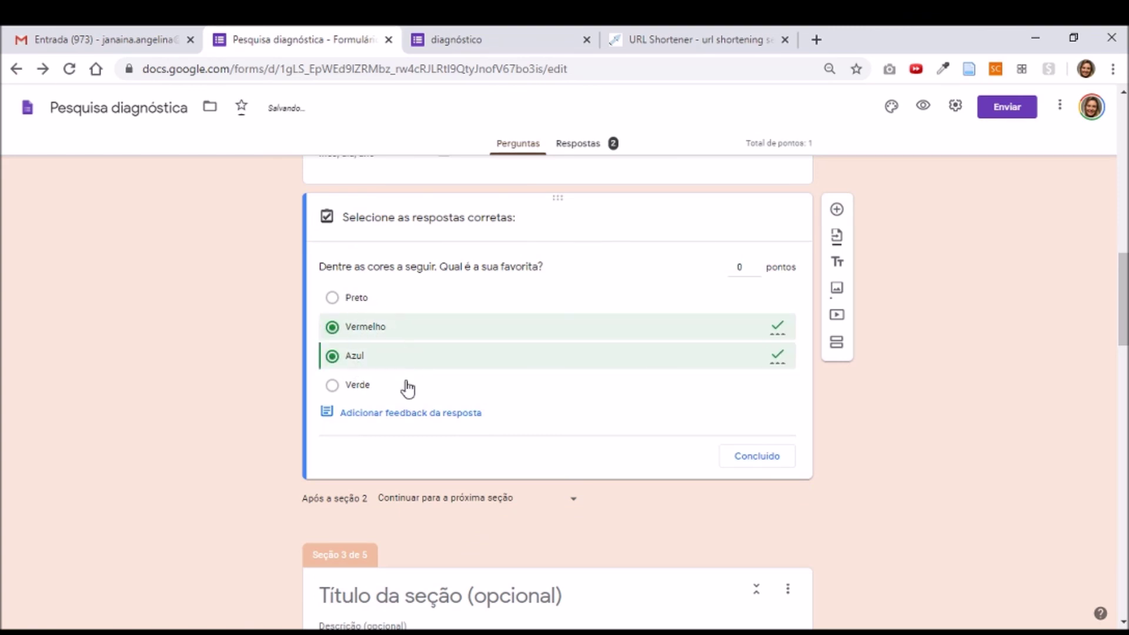
pyautogui.click(367, 331)
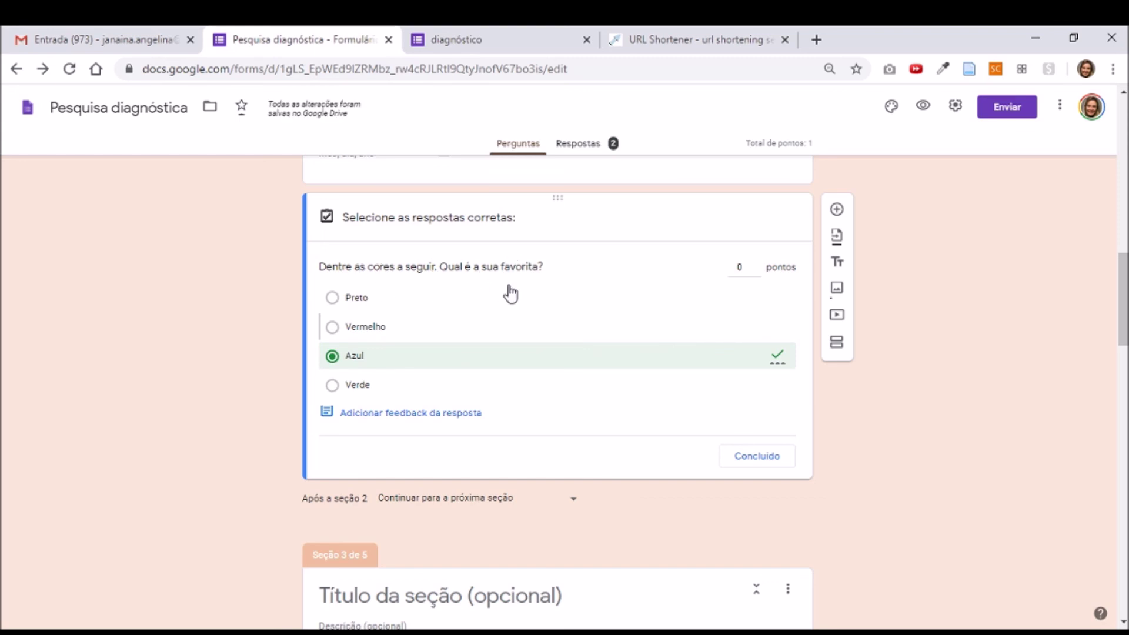
pyautogui.click(756, 264)
pyautogui.scroll(-20, 632, 464)
pyautogui.scroll(20, 634, 461)
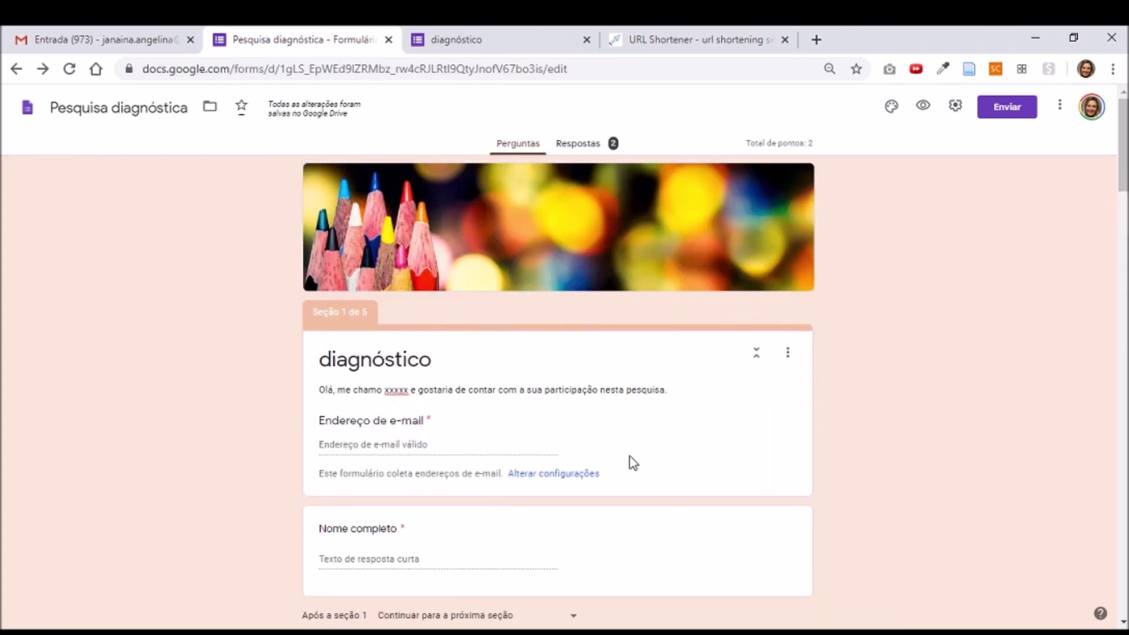